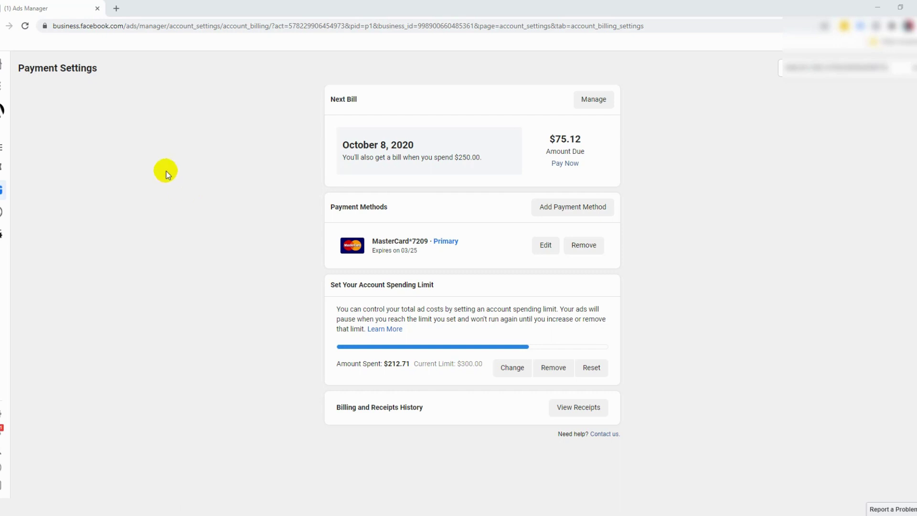
Open the ad account's billing page and go from there to its payment settings.
{"action": "left_click", "coordinate": [2, 84]}
{"action": "left_click", "coordinate": [62, 169]}
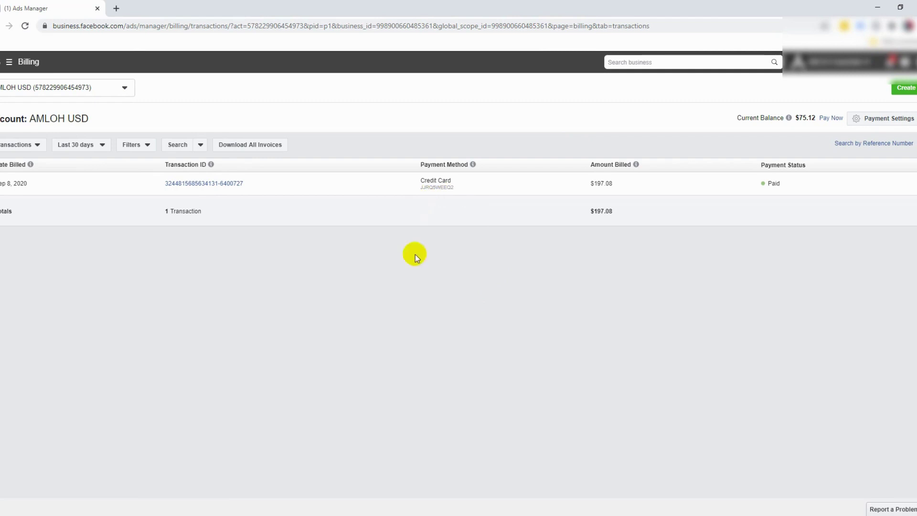
{"action": "left_click", "coordinate": [889, 120]}
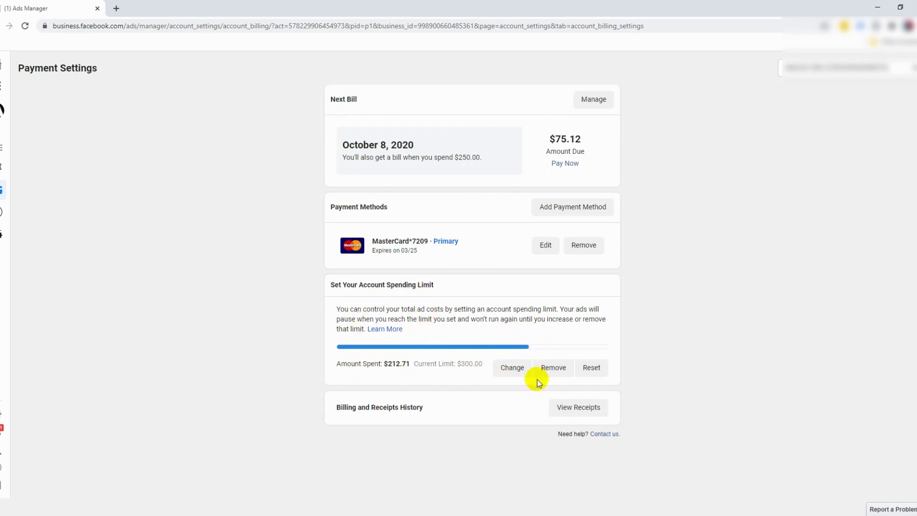
Change the ad account's spending limit to 300 USD.
{"action": "left_click", "coordinate": [511, 372]}
{"action": "left_click", "coordinate": [501, 248]}
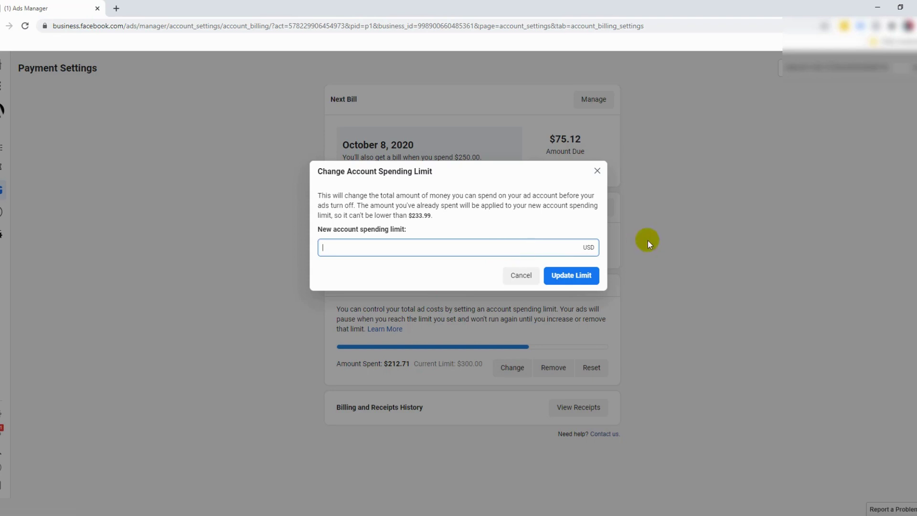
{"action": "type", "text": "300"}
{"action": "left_click", "coordinate": [560, 274]}
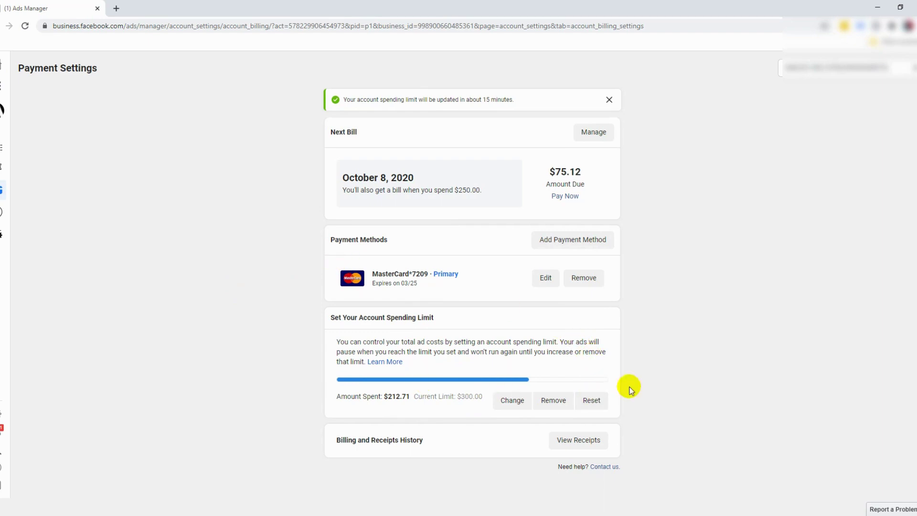
Reset the amount spent on the ad account, and change the account spending limit to 500 USD.
{"action": "left_click", "coordinate": [596, 400]}
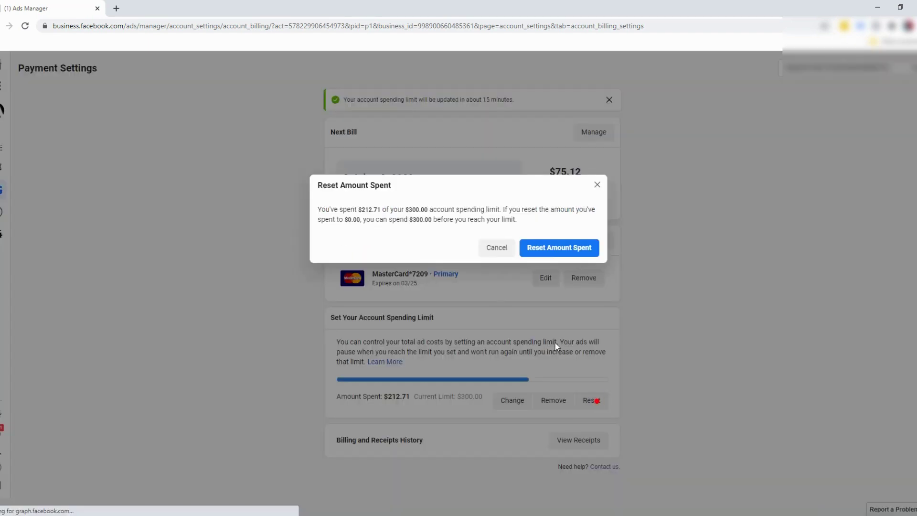
{"action": "left_click", "coordinate": [540, 248]}
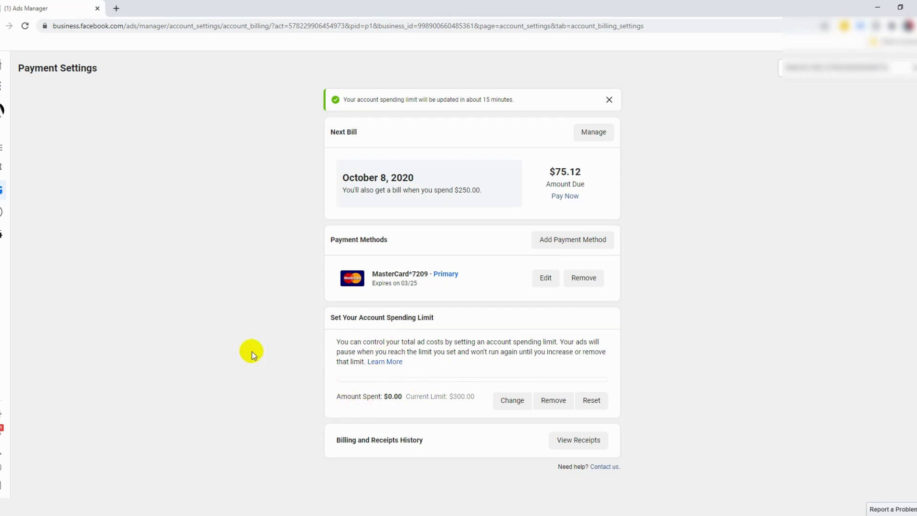
{"action": "left_click", "coordinate": [519, 401]}
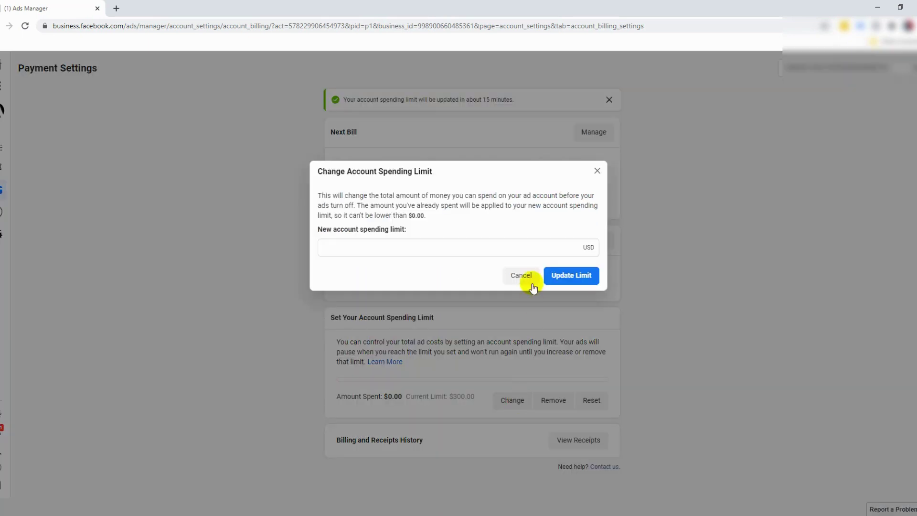
{"action": "left_click", "coordinate": [533, 250]}
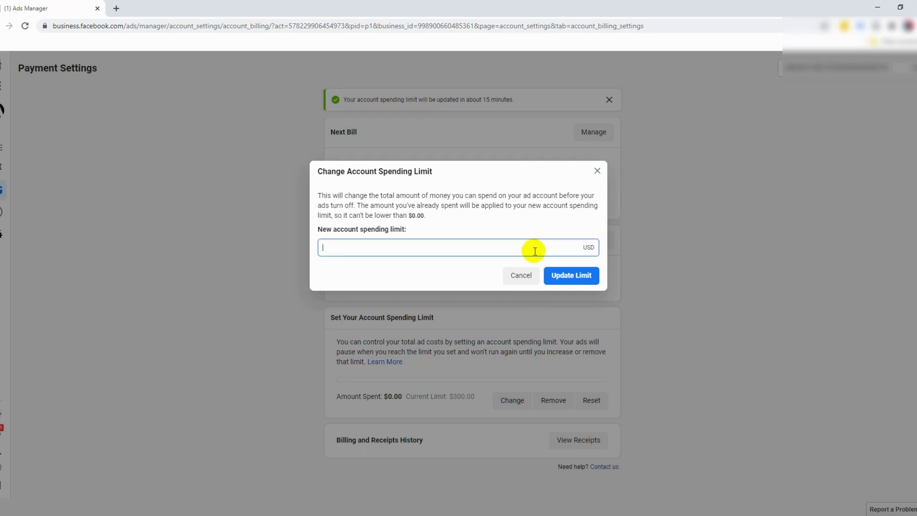
{"action": "type", "text": "100"}
{"action": "left_click", "coordinate": [592, 276]}
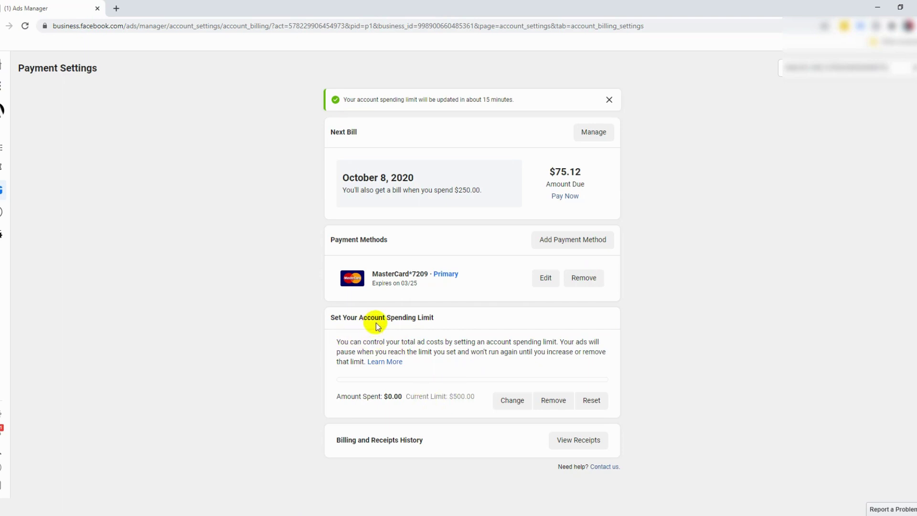
Remove the existing account spending limit and set a new one of 300 USD.
{"action": "left_click", "coordinate": [550, 401]}
{"action": "left_click", "coordinate": [557, 256]}
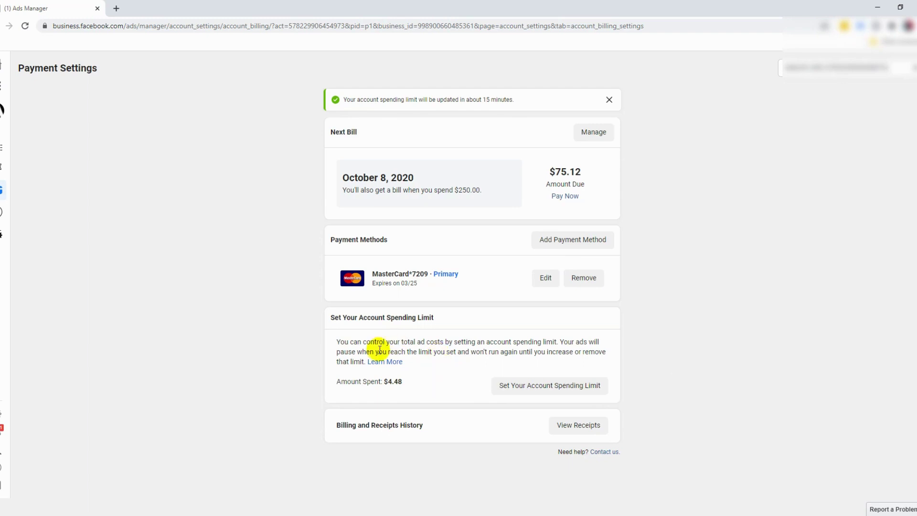
{"action": "left_click", "coordinate": [566, 385]}
{"action": "left_click", "coordinate": [484, 240]}
{"action": "type", "text": "300"}
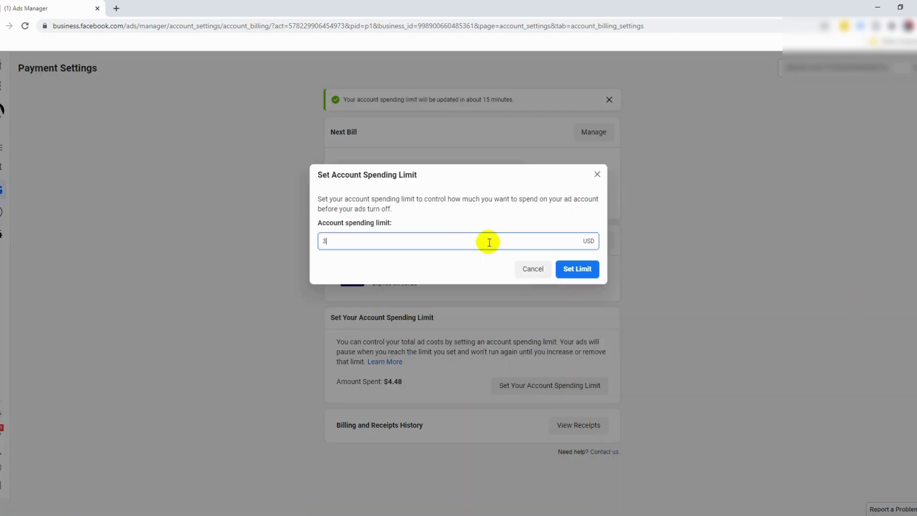
{"action": "left_click", "coordinate": [571, 269]}
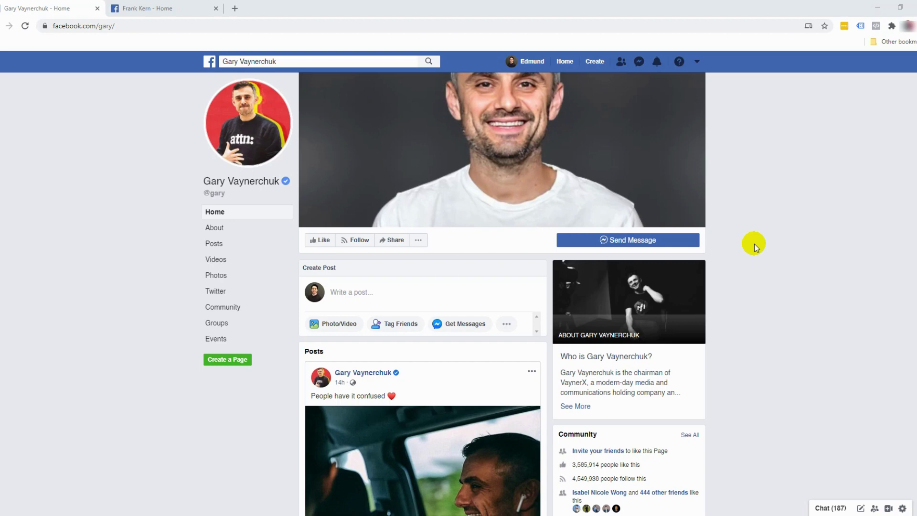
Examine the Page Transparency summary of the Gary Vaynerchuk page for whether it runs ads.
{"action": "scroll", "coordinate": [791, 304], "scroll_direction": "down", "scroll_amount": 3}
{"action": "scroll", "coordinate": [792, 305], "scroll_direction": "down", "scroll_amount": 3}
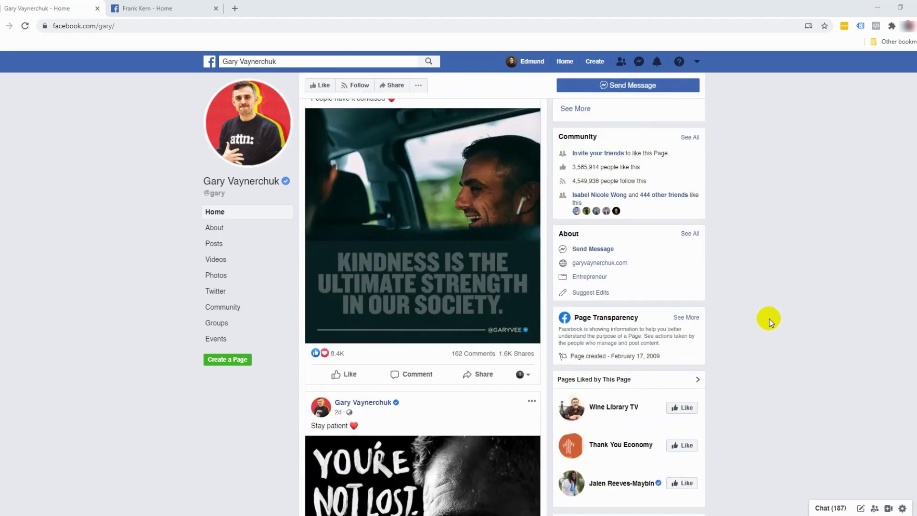
{"action": "scroll", "coordinate": [768, 321], "scroll_direction": "down", "scroll_amount": 1}
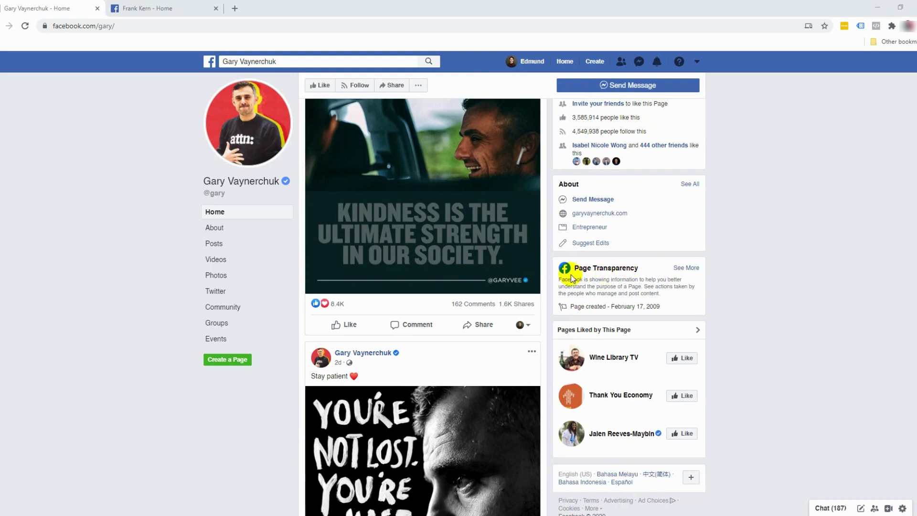
{"action": "left_click", "coordinate": [683, 269]}
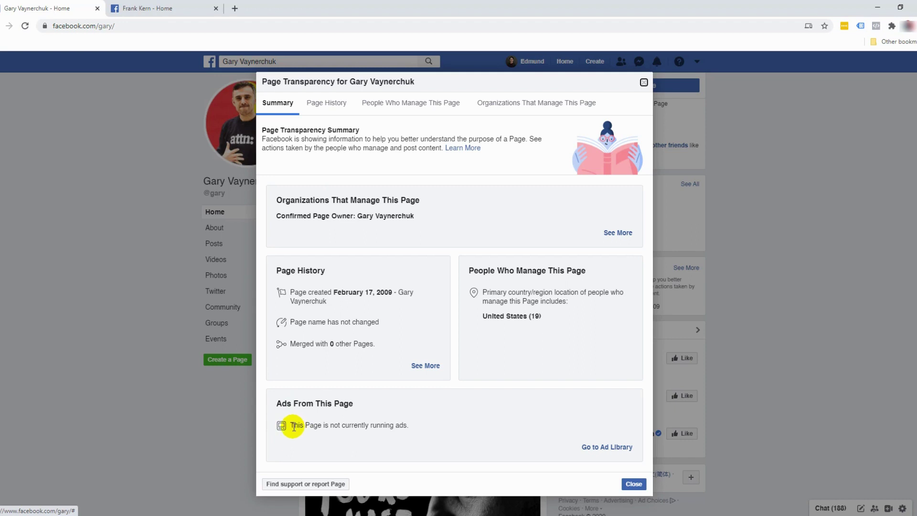
{"action": "left_click", "coordinate": [411, 417]}
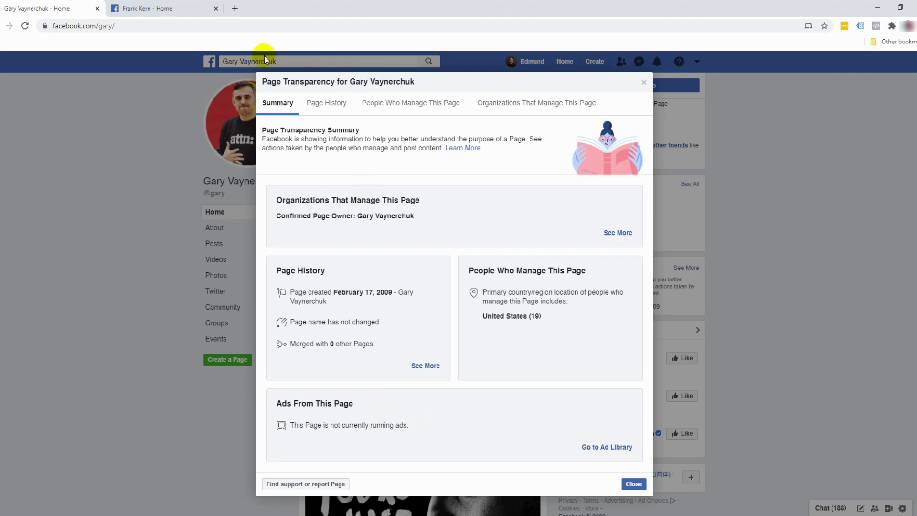
Switch to the Frank Kern page and open the Ad Library from its Page Transparency details.
{"action": "left_click", "coordinate": [112, 4]}
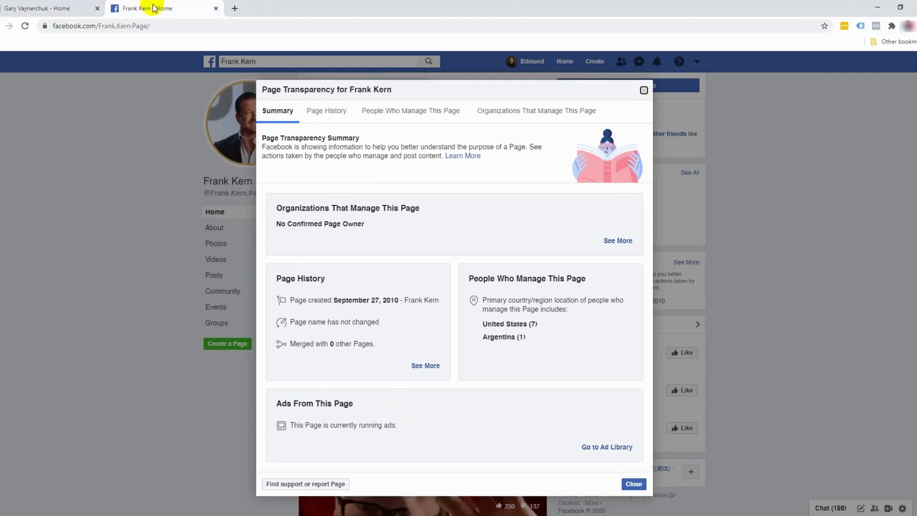
{"action": "left_click", "coordinate": [643, 89]}
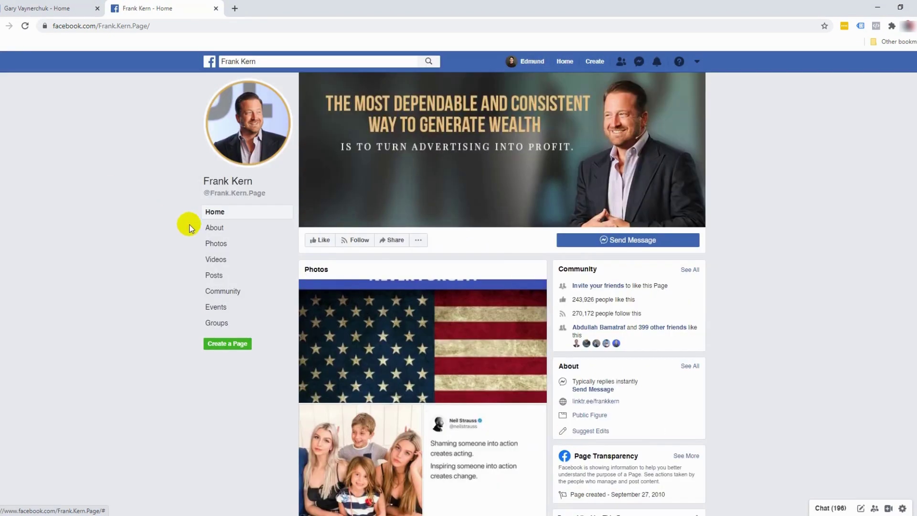
{"action": "scroll", "coordinate": [66, 210], "scroll_direction": "down", "scroll_amount": 5}
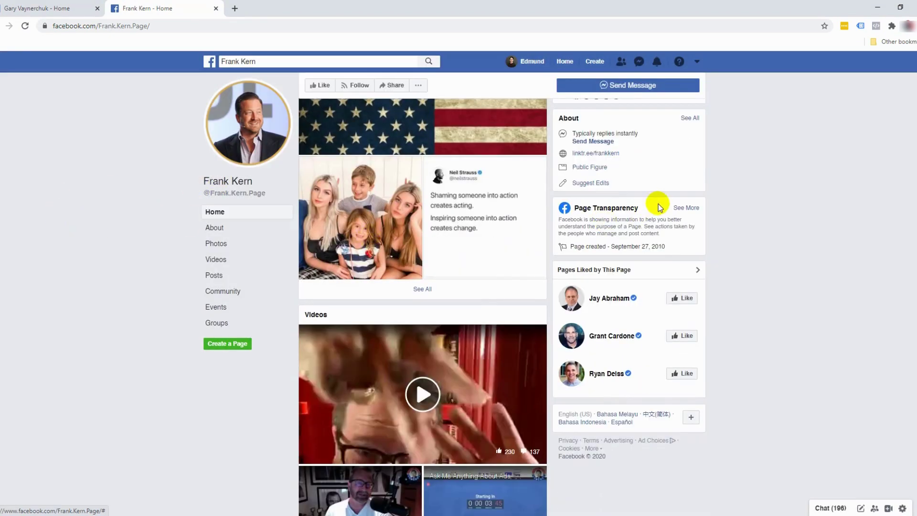
{"action": "left_click", "coordinate": [684, 209]}
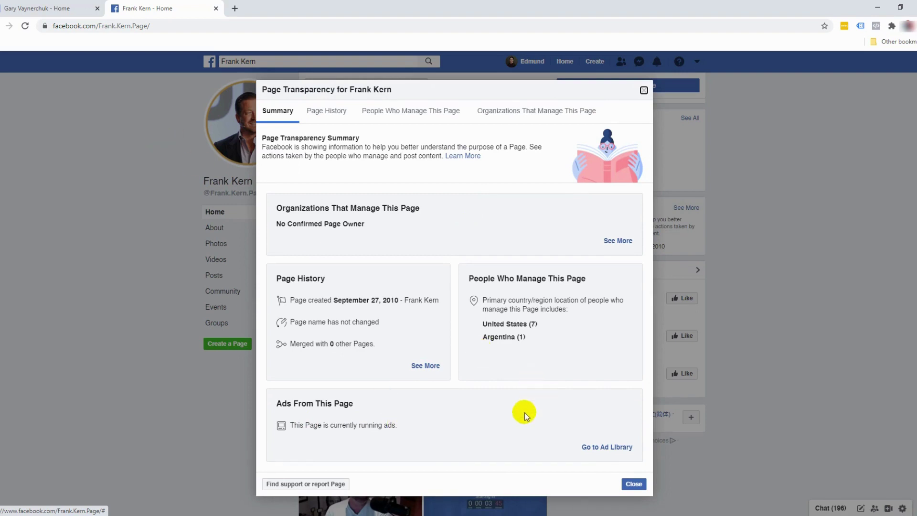
{"action": "left_click", "coordinate": [606, 449]}
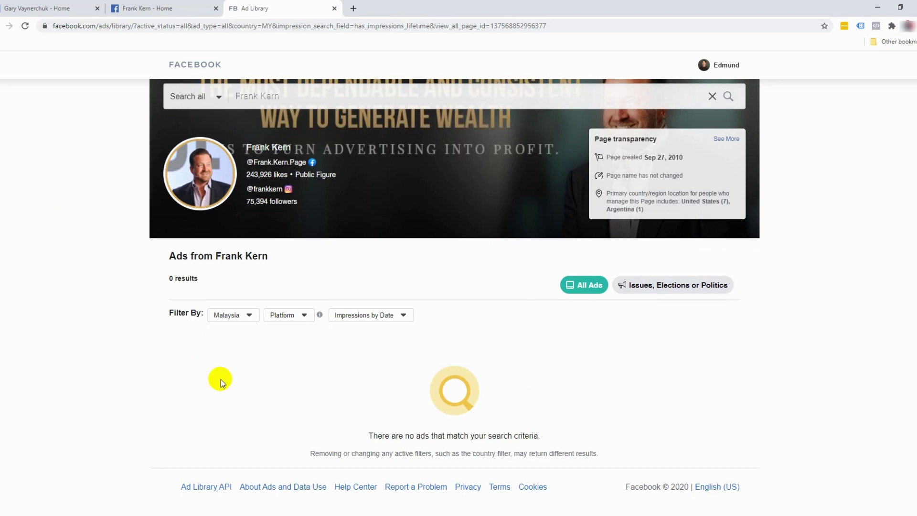
Set the country filter of Frank Kern's Ad Library results to All and view the ads.
{"action": "left_click", "coordinate": [236, 316]}
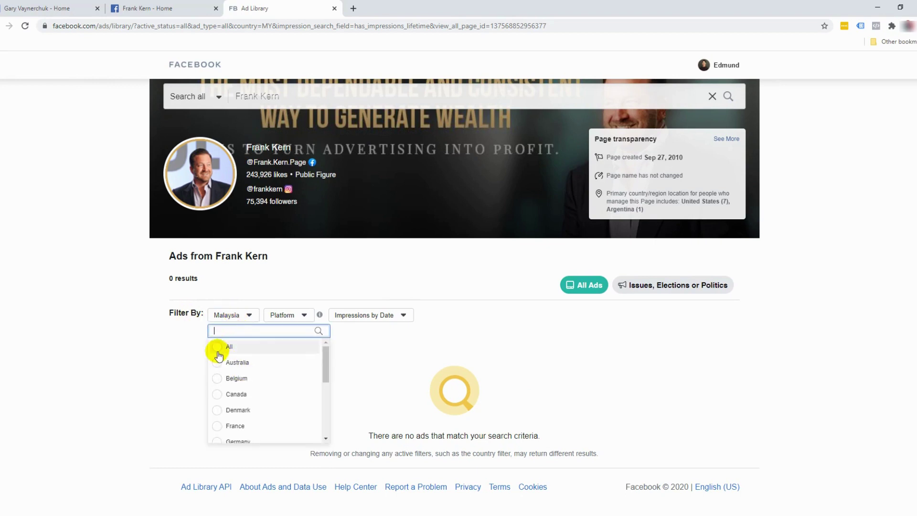
{"action": "left_click", "coordinate": [219, 352]}
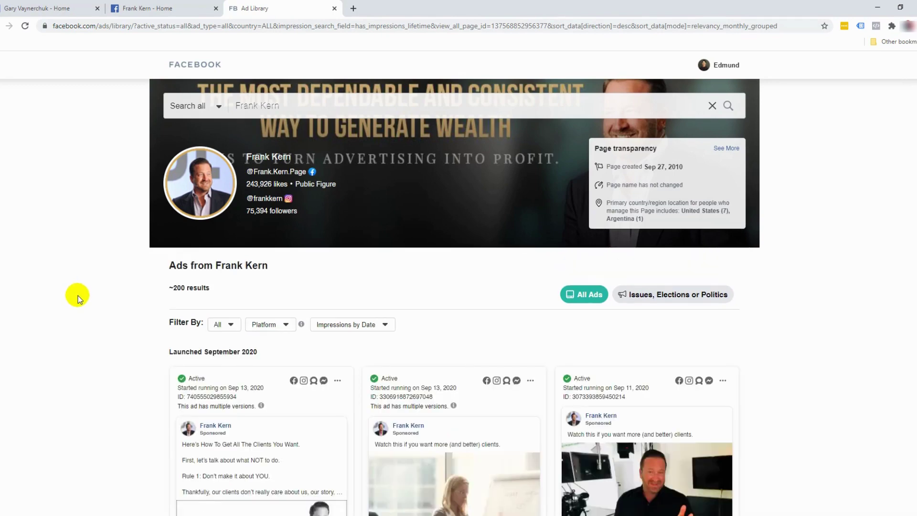
{"action": "scroll", "coordinate": [78, 296], "scroll_direction": "down", "scroll_amount": 2}
{"action": "scroll", "coordinate": [80, 298], "scroll_direction": "down", "scroll_amount": 1}
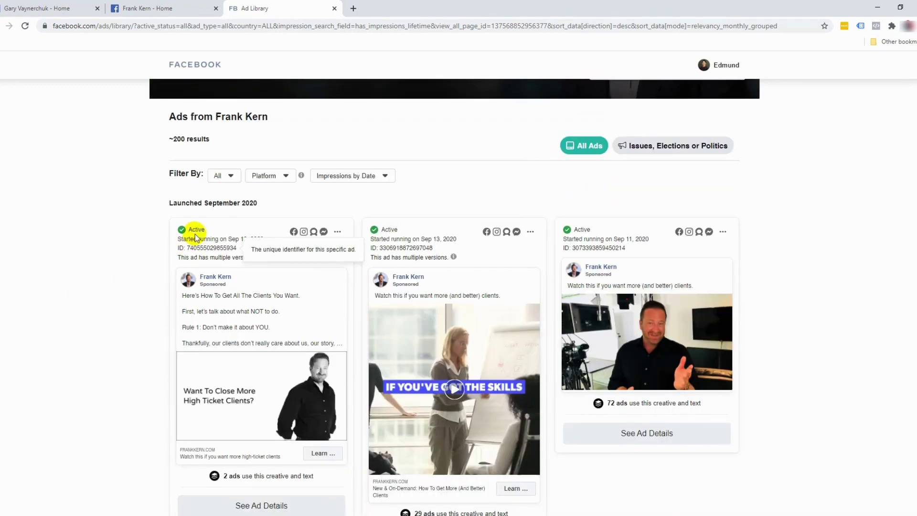
Filter Frank Kern's ads to the United States and browse the listed ads by launch month.
{"action": "left_click", "coordinate": [226, 175]}
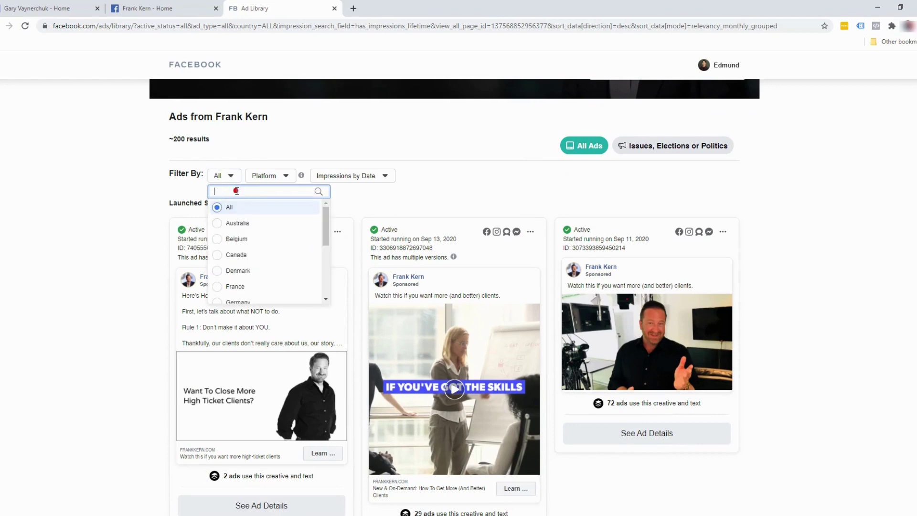
{"action": "type", "text": "united"}
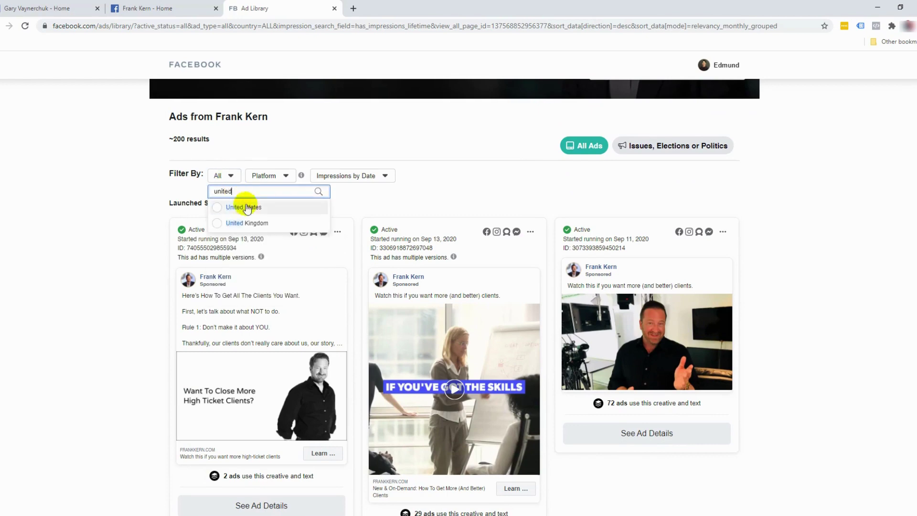
{"action": "left_click", "coordinate": [244, 207]}
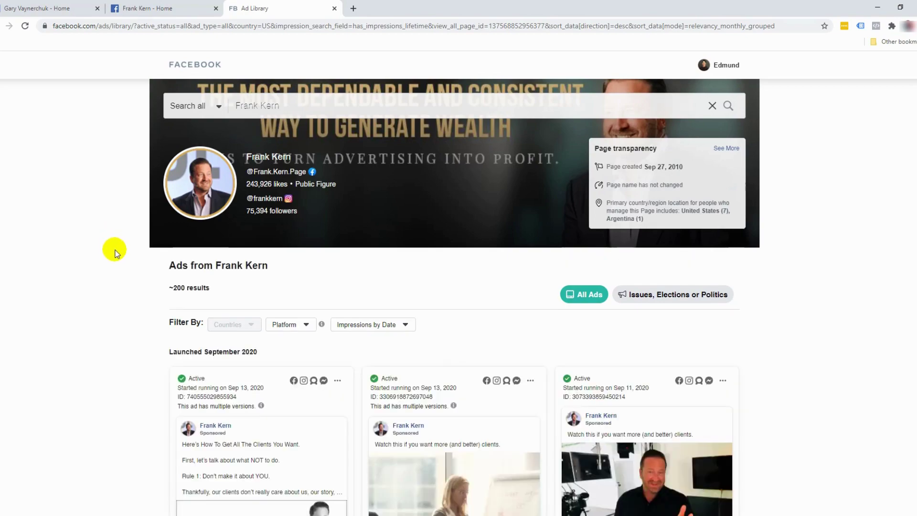
{"action": "scroll", "coordinate": [112, 246], "scroll_direction": "down", "scroll_amount": 2}
{"action": "scroll", "coordinate": [117, 252], "scroll_direction": "down", "scroll_amount": 9}
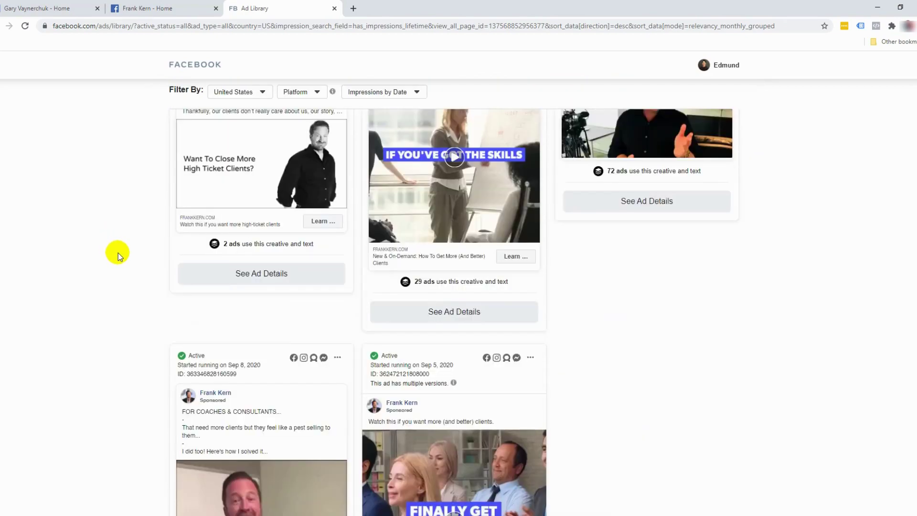
{"action": "scroll", "coordinate": [118, 253], "scroll_direction": "down", "scroll_amount": 10}
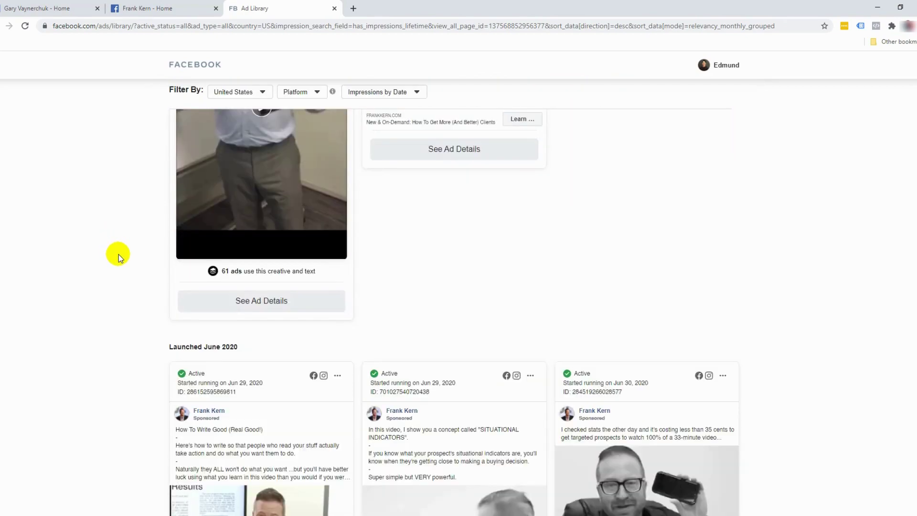
{"action": "scroll", "coordinate": [119, 253], "scroll_direction": "up", "scroll_amount": 7}
{"action": "scroll", "coordinate": [118, 252], "scroll_direction": "up", "scroll_amount": 10}
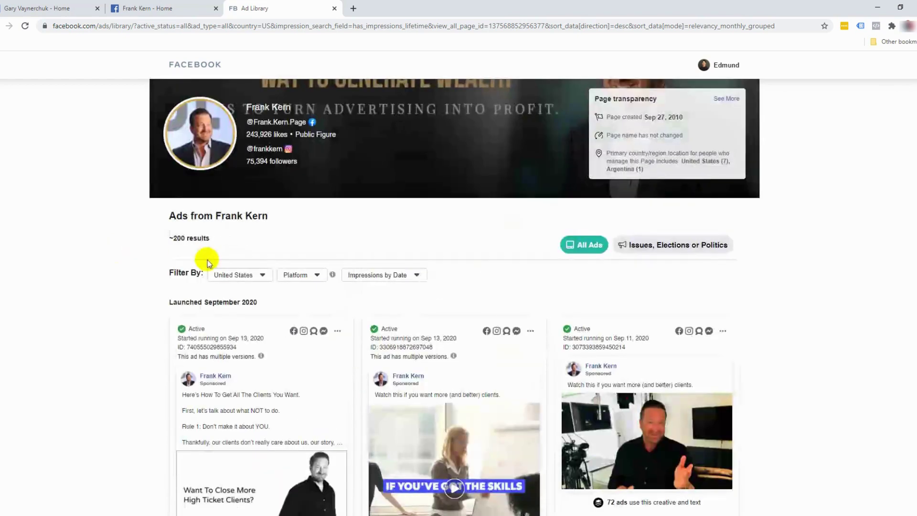
Switch the country filter from the United States back to All.
{"action": "left_click", "coordinate": [252, 280]}
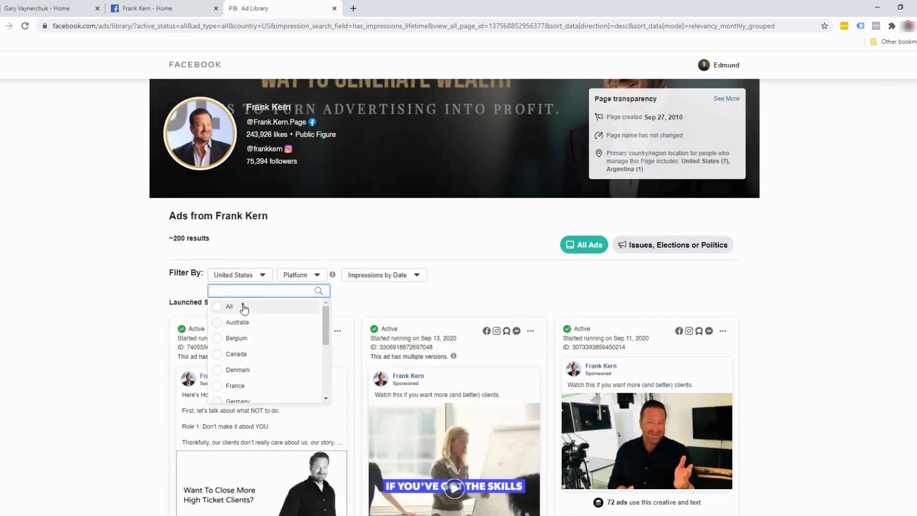
{"action": "left_click", "coordinate": [241, 306]}
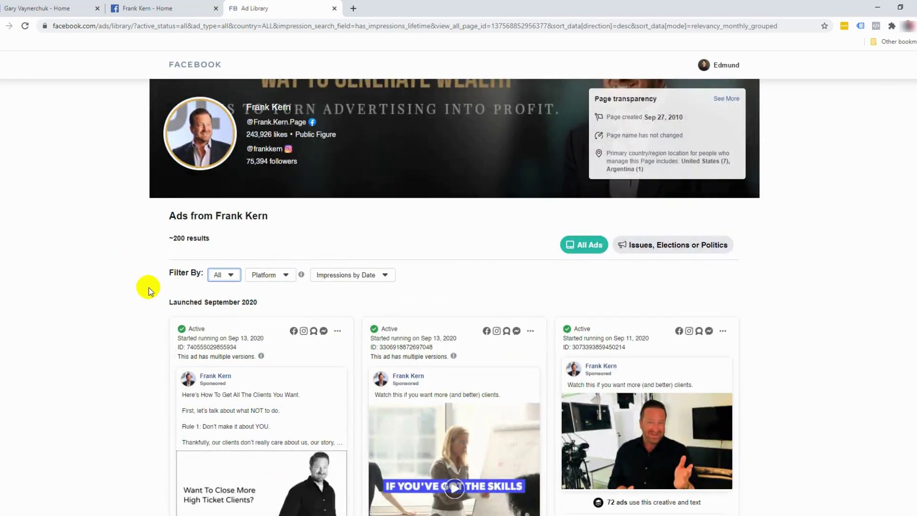
{"action": "left_click", "coordinate": [102, 255]}
Expand the full text of the first September 2020 ad, "Here's How To Get All The Clients You Want", and read it.
{"action": "scroll", "coordinate": [103, 260], "scroll_direction": "down", "scroll_amount": 3}
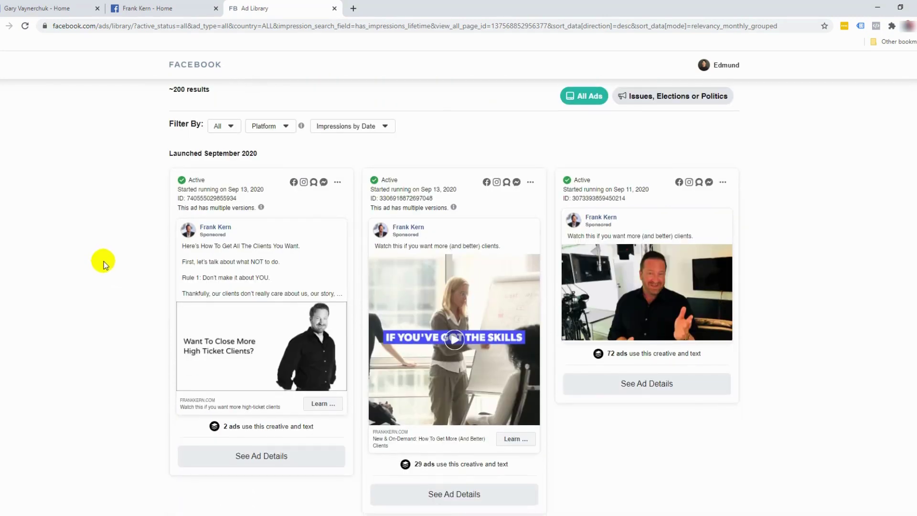
{"action": "left_click", "coordinate": [225, 260]}
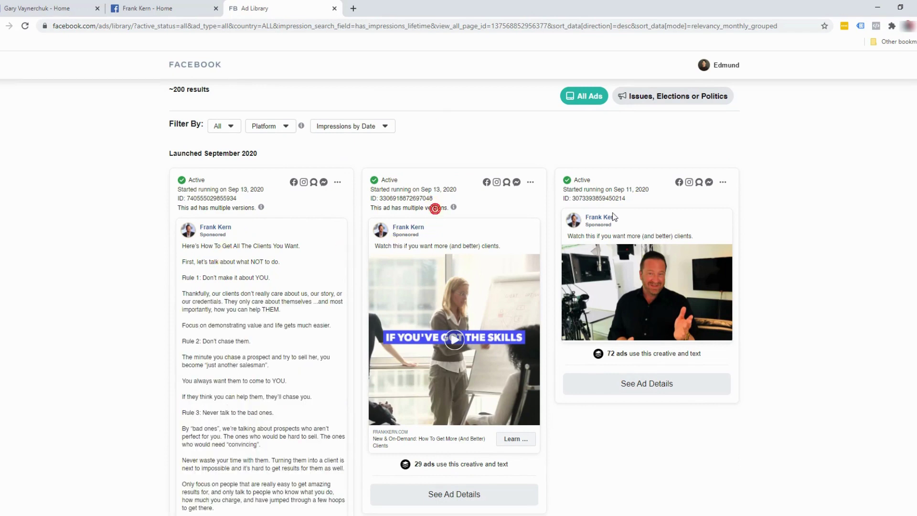
{"action": "scroll", "coordinate": [69, 313], "scroll_direction": "down", "scroll_amount": 3}
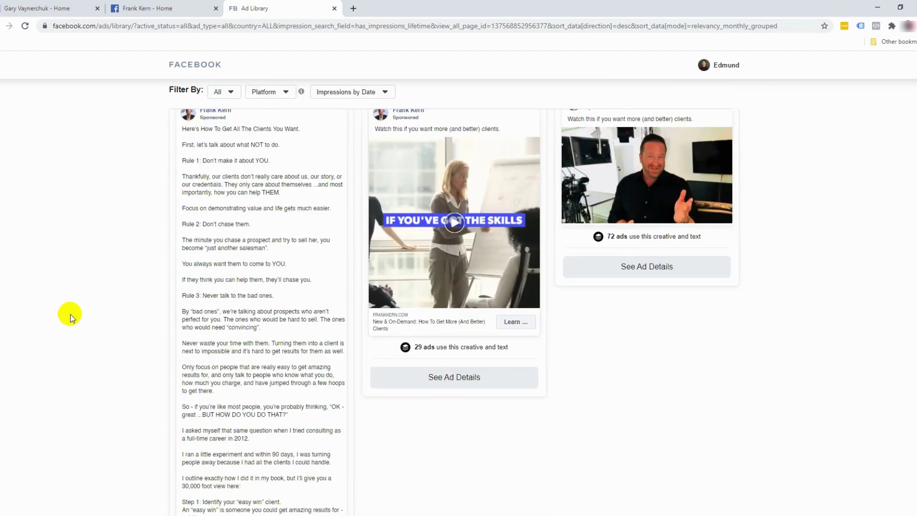
Examine Frank Kern's ads launched in September 2020, including the expanded text ad and the video ads started earlier that month.
{"action": "scroll", "coordinate": [71, 314], "scroll_direction": "up", "scroll_amount": 5}
{"action": "scroll", "coordinate": [71, 314], "scroll_direction": "up", "scroll_amount": 3}
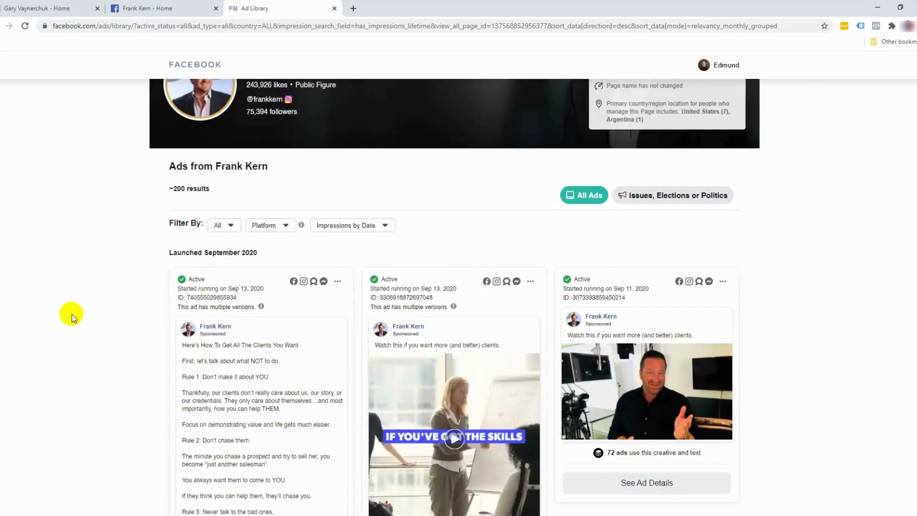
{"action": "scroll", "coordinate": [74, 317], "scroll_direction": "down", "scroll_amount": 4}
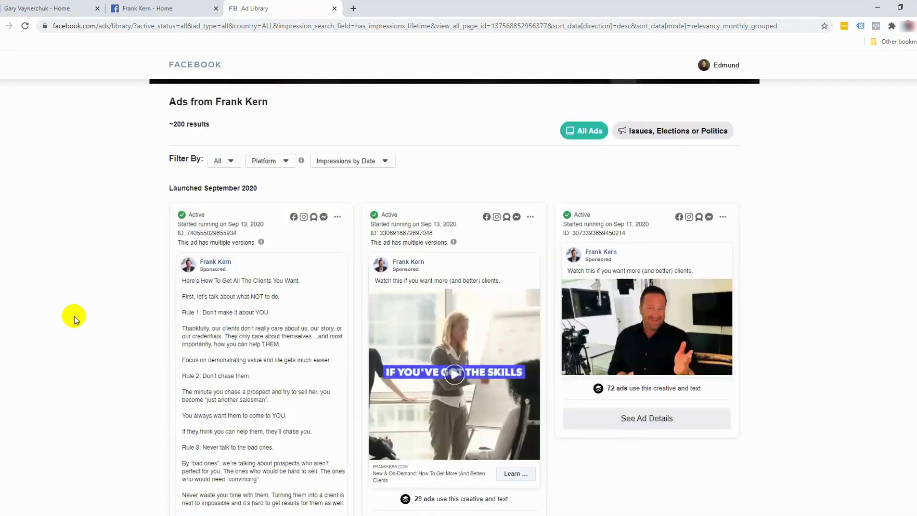
{"action": "scroll", "coordinate": [74, 319], "scroll_direction": "down", "scroll_amount": 1}
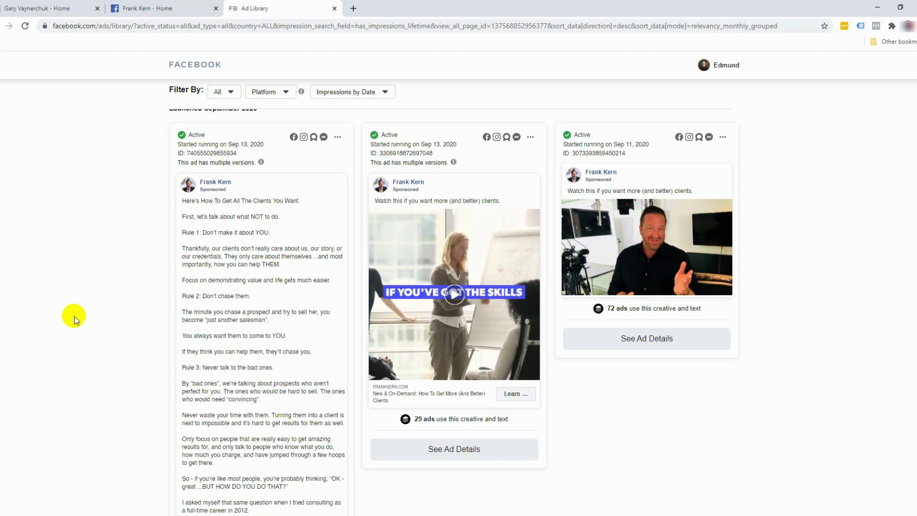
{"action": "scroll", "coordinate": [74, 319], "scroll_direction": "up", "scroll_amount": 5}
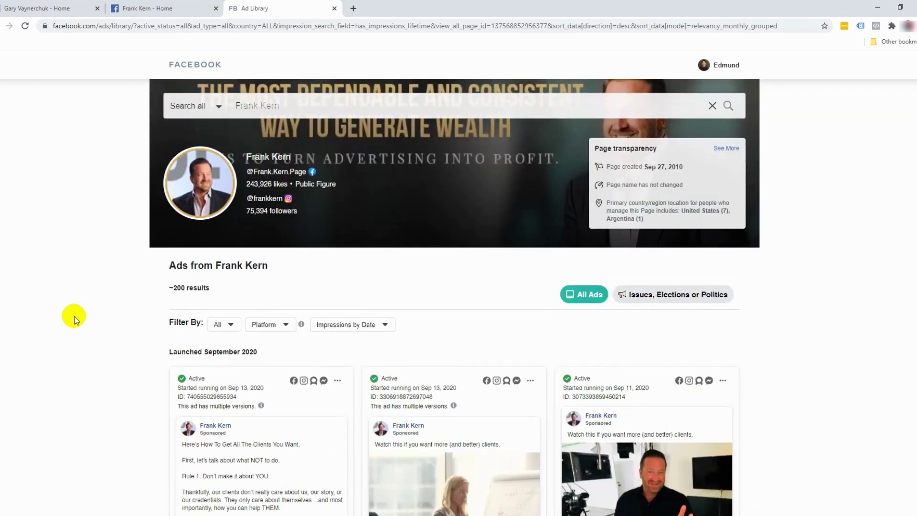
{"action": "scroll", "coordinate": [74, 319], "scroll_direction": "down", "scroll_amount": 2}
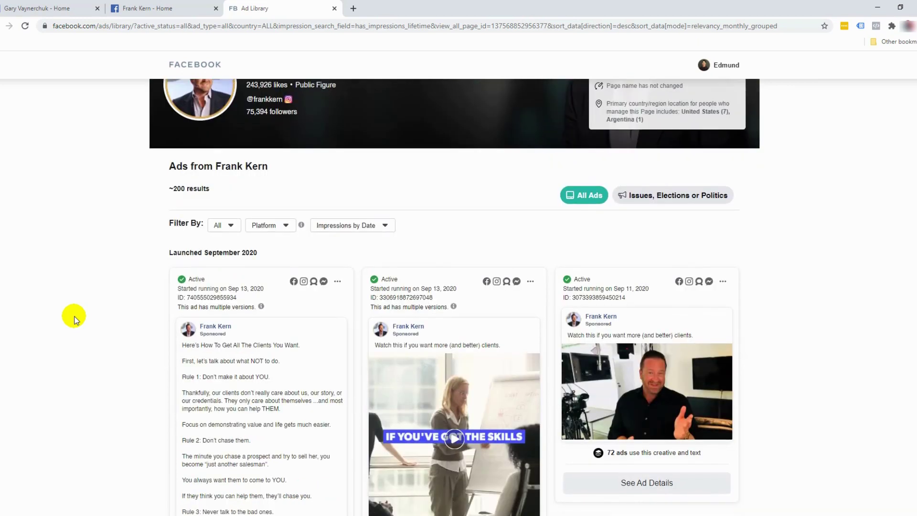
{"action": "scroll", "coordinate": [74, 319], "scroll_direction": "down", "scroll_amount": 1}
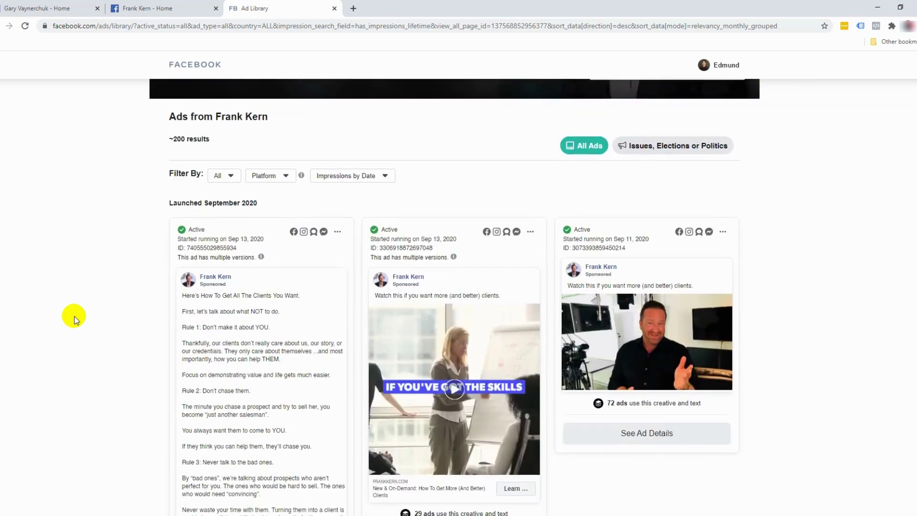
{"action": "scroll", "coordinate": [74, 319], "scroll_direction": "down", "scroll_amount": 5}
{"action": "scroll", "coordinate": [74, 319], "scroll_direction": "down", "scroll_amount": 15}
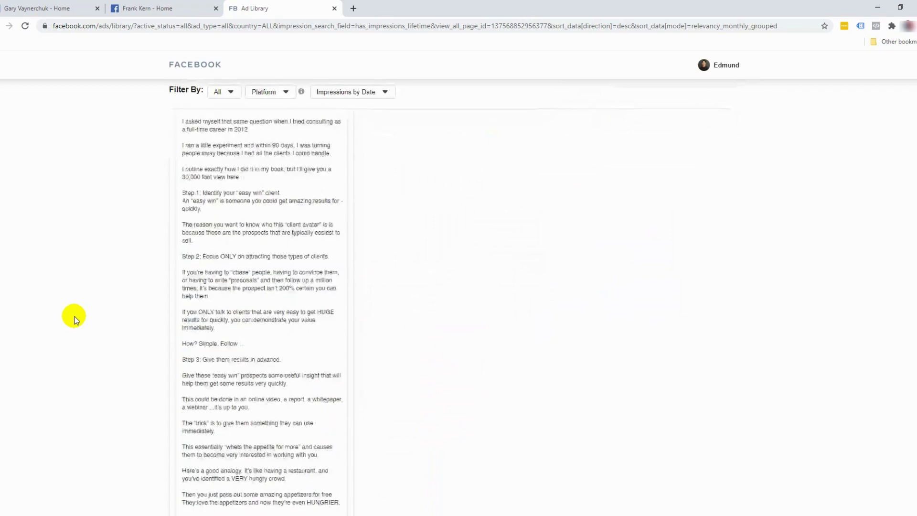
{"action": "scroll", "coordinate": [74, 319], "scroll_direction": "down", "scroll_amount": 3}
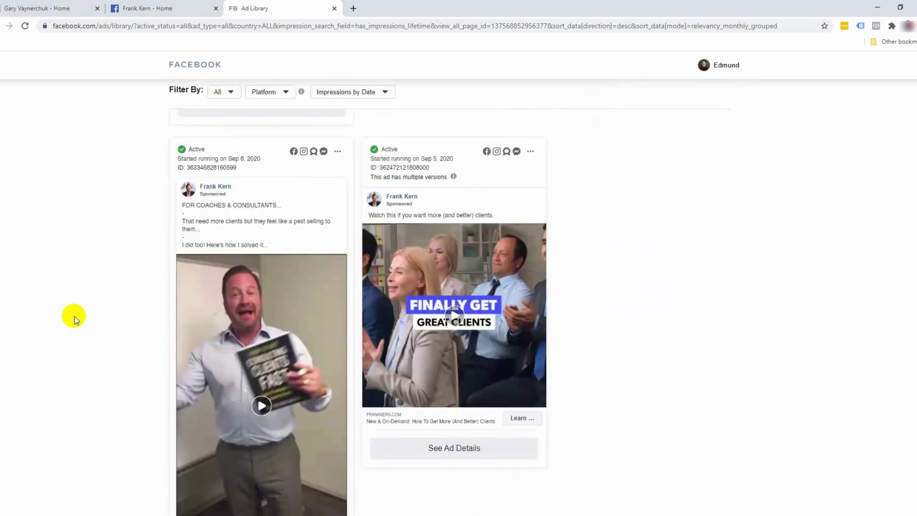
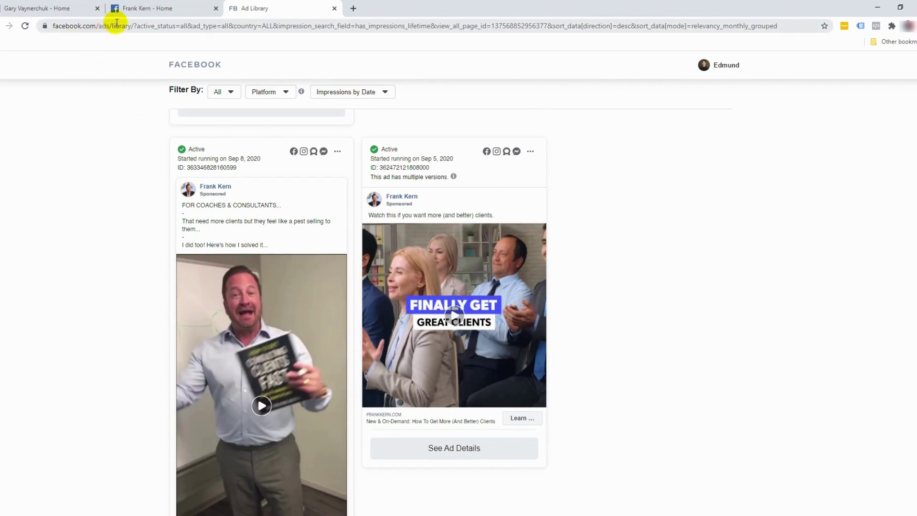
Search the Ad Library for "star wars" instead of Frank Kern and open the ads of the verified Star Wars movie page.
{"action": "scroll", "coordinate": [158, 249], "scroll_direction": "up", "scroll_amount": 10}
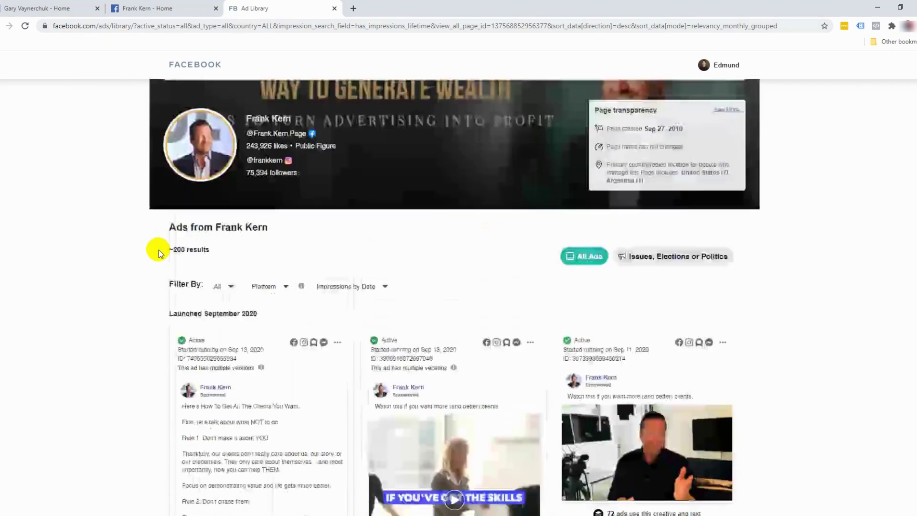
{"action": "scroll", "coordinate": [158, 250], "scroll_direction": "up", "scroll_amount": 1}
{"action": "left_click", "coordinate": [317, 110]}
{"action": "left_click_drag", "start_coordinate": [317, 109], "coordinate": [199, 104]}
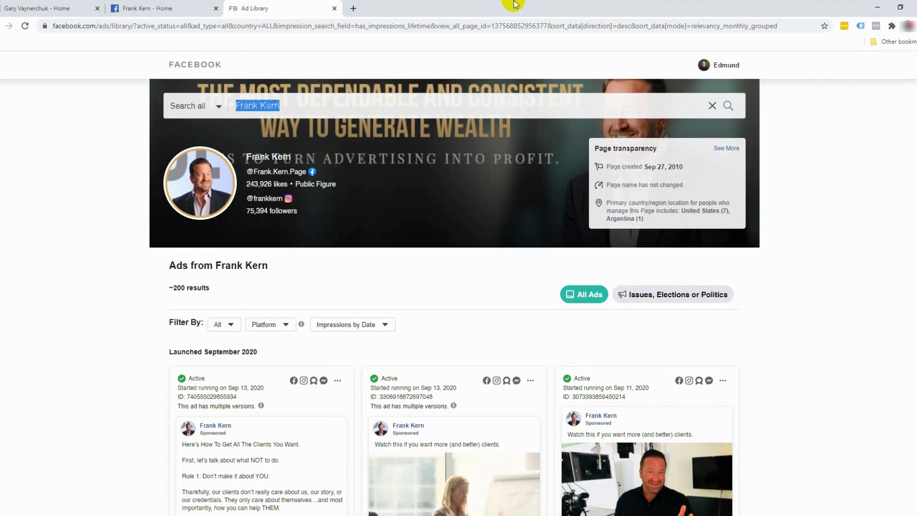
{"action": "type", "text": "star wars"}
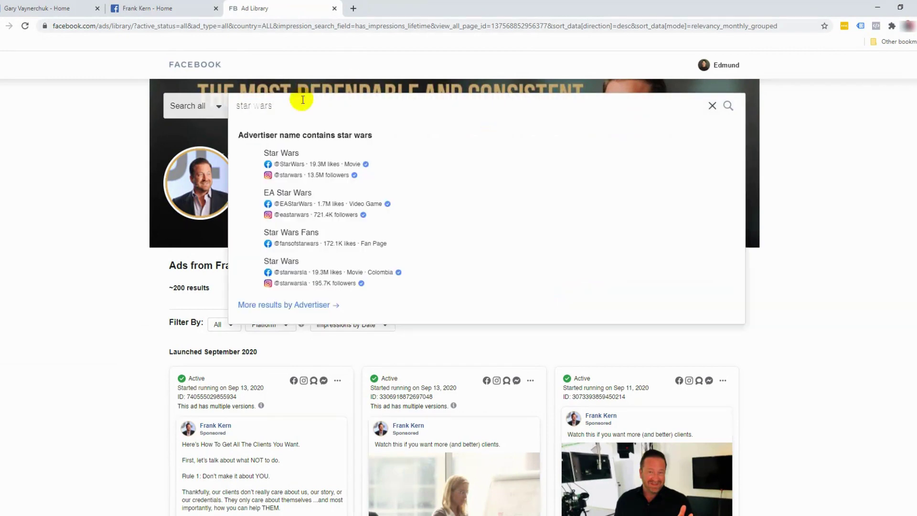
{"action": "left_click", "coordinate": [299, 167]}
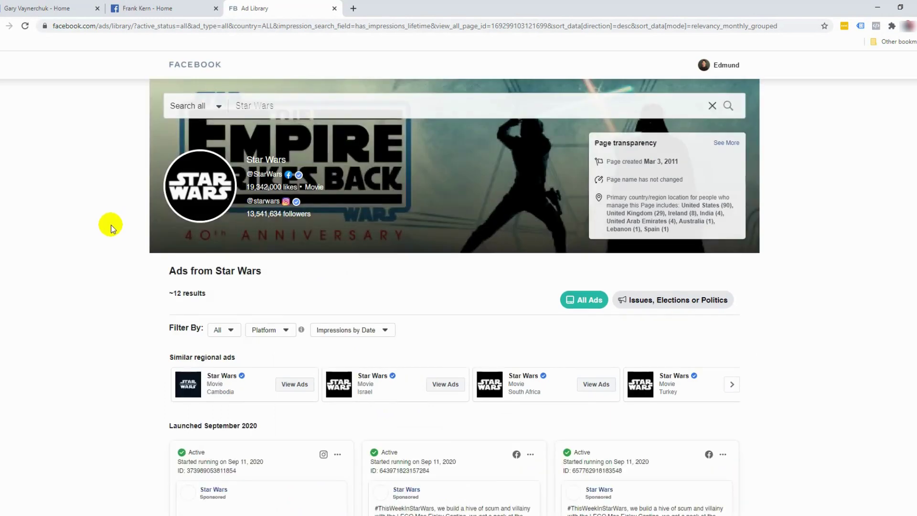
Browse all Star Wars ads launched in September 2020 and check which platform each one runs on.
{"action": "scroll", "coordinate": [111, 228], "scroll_direction": "down", "scroll_amount": 4}
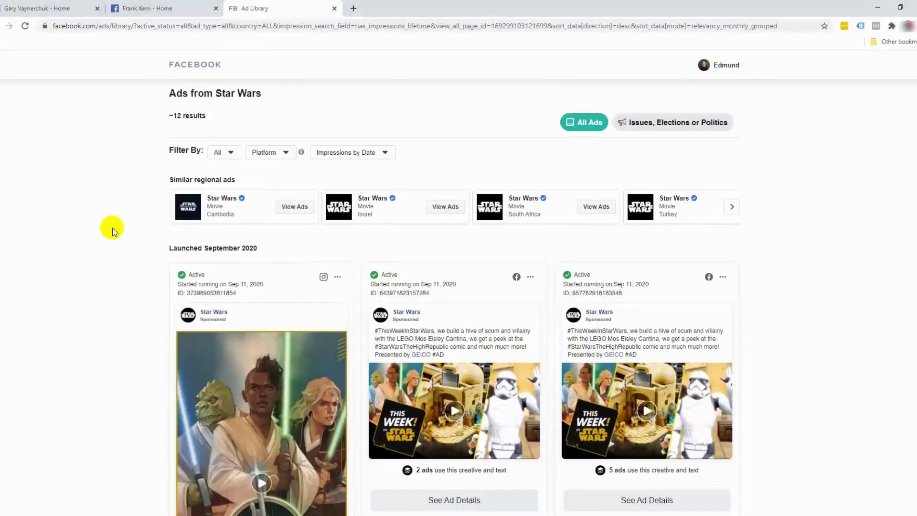
{"action": "scroll", "coordinate": [111, 228], "scroll_direction": "down", "scroll_amount": 1}
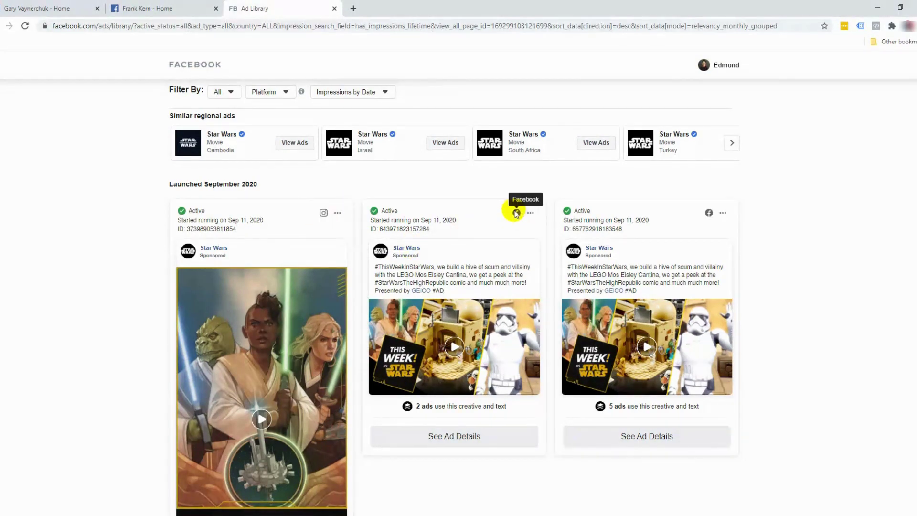
{"action": "scroll", "coordinate": [414, 254], "scroll_direction": "down", "scroll_amount": 5}
{"action": "scroll", "coordinate": [413, 253], "scroll_direction": "down", "scroll_amount": 4}
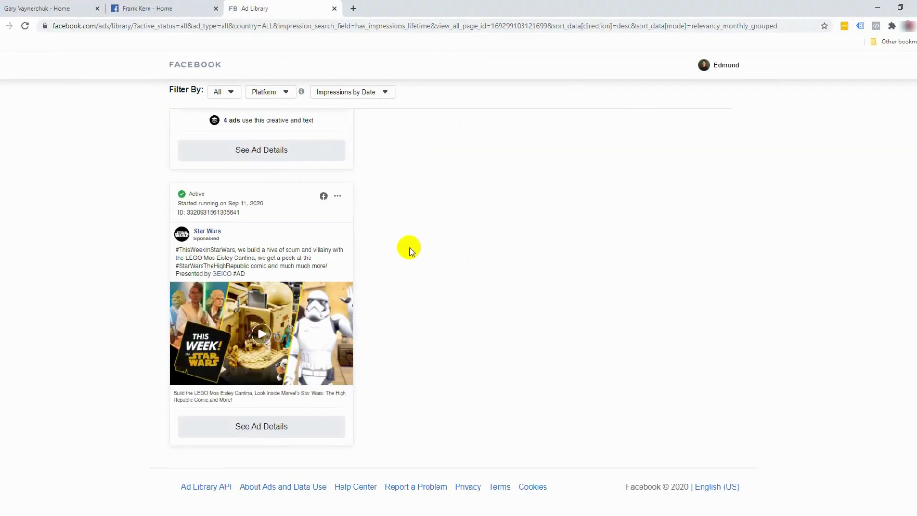
{"action": "scroll", "coordinate": [410, 251], "scroll_direction": "up", "scroll_amount": 12}
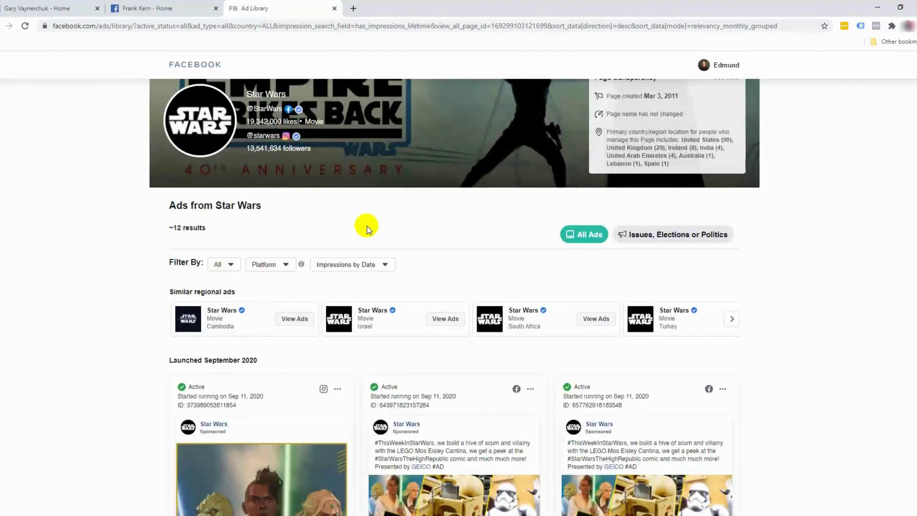
{"action": "scroll", "coordinate": [367, 225], "scroll_direction": "up", "scroll_amount": 2}
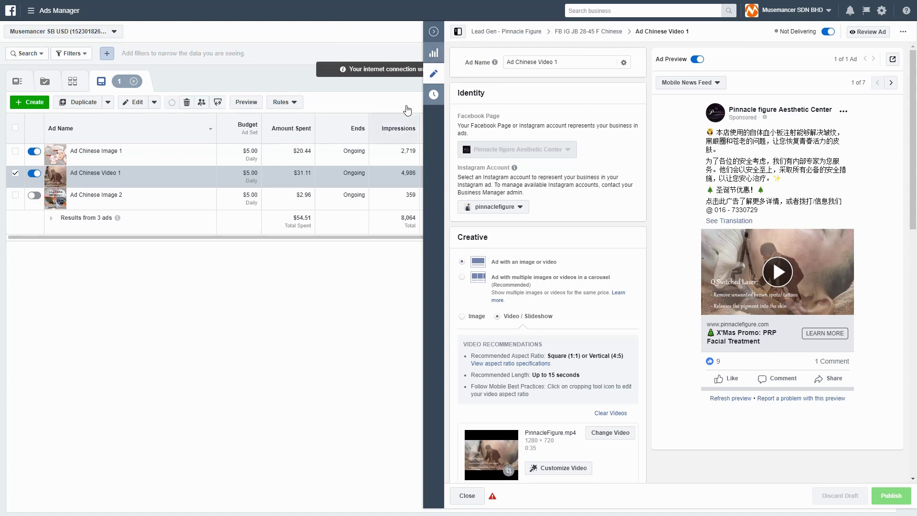
In Ads Manager, close the editor of Ad Chinese Video 1 and clear the selection in the ads table.
{"action": "left_click", "coordinate": [435, 33]}
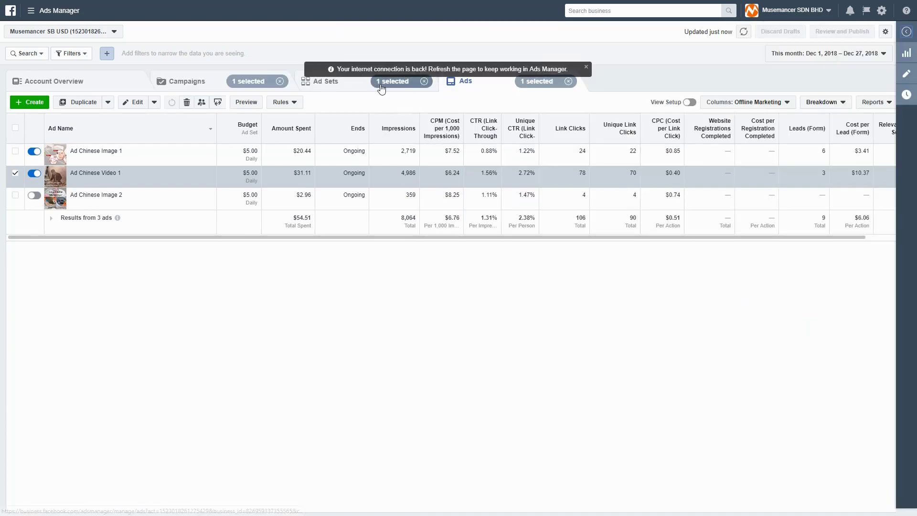
{"action": "left_click", "coordinate": [15, 128]}
{"action": "left_click", "coordinate": [15, 128]}
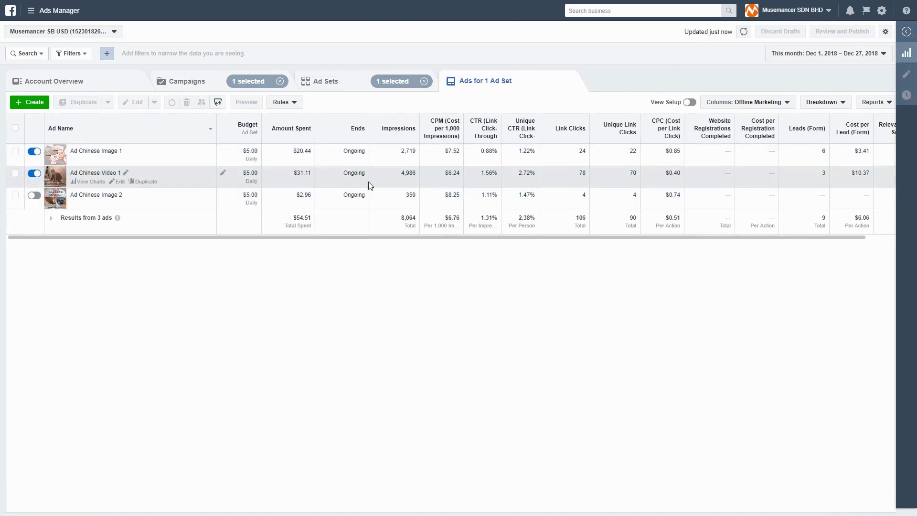
Review the creative and preview of Ad Chinese Video 1, and check its leads, cost per lead and relevance score.
{"action": "left_click", "coordinate": [16, 174]}
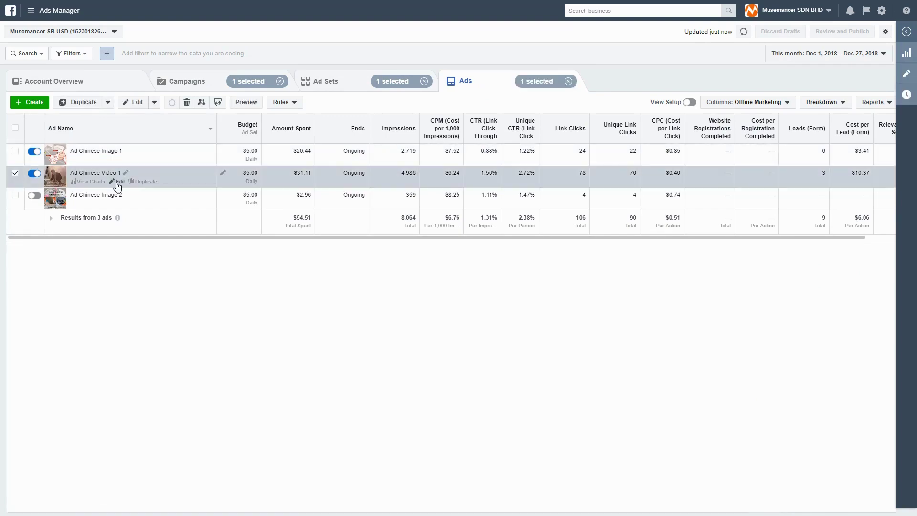
{"action": "left_click", "coordinate": [119, 183]}
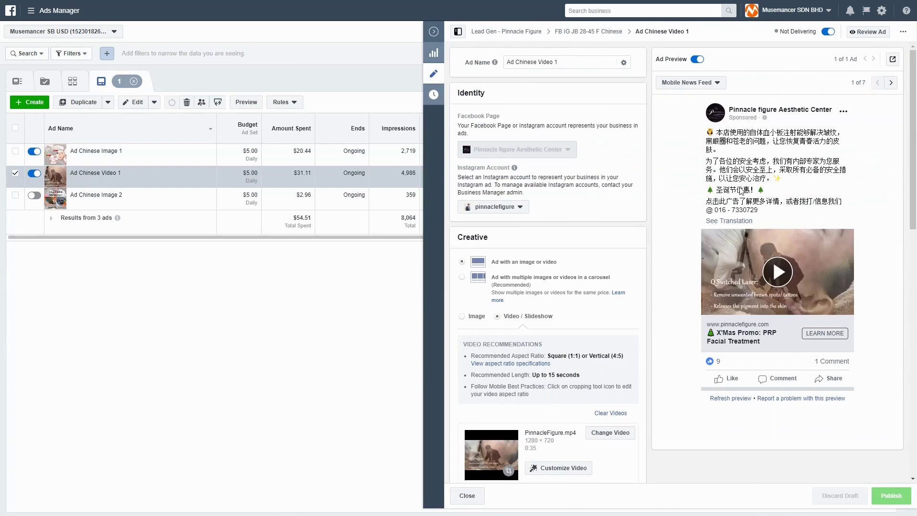
{"action": "left_click", "coordinate": [433, 33]}
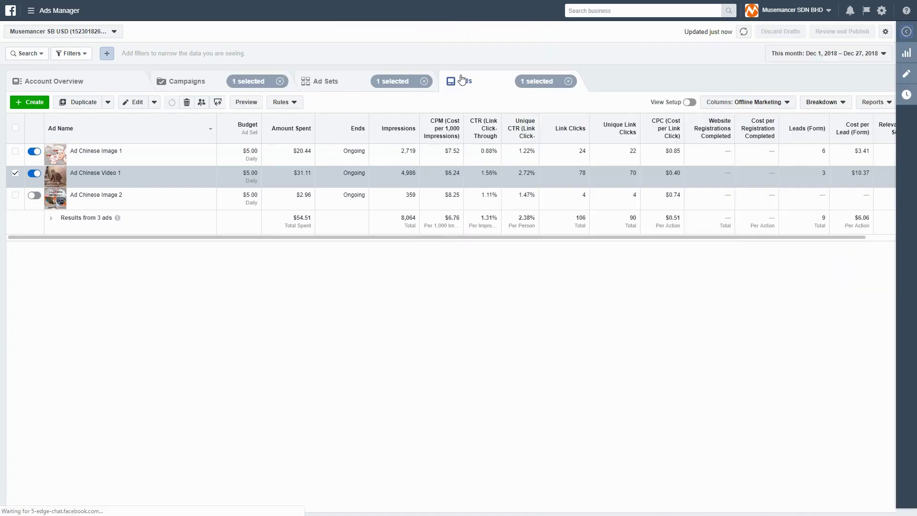
{"action": "left_click", "coordinate": [874, 238]}
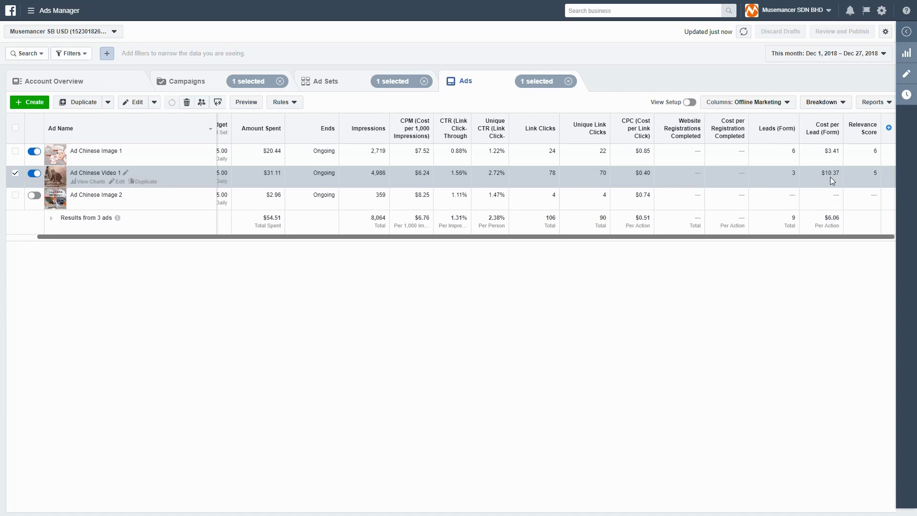
{"action": "scroll", "coordinate": [766, 242], "scroll_direction": "left", "scroll_amount": 1}
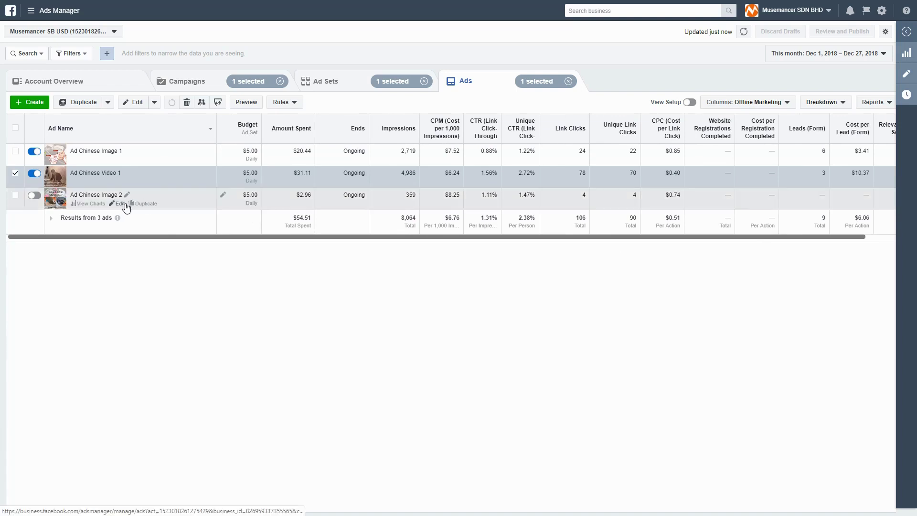
Open the previews of Ad Chinese Image 2 and Ad Chinese Image 1 to compare their creatives, and return to the ads table.
{"action": "left_click", "coordinate": [119, 203]}
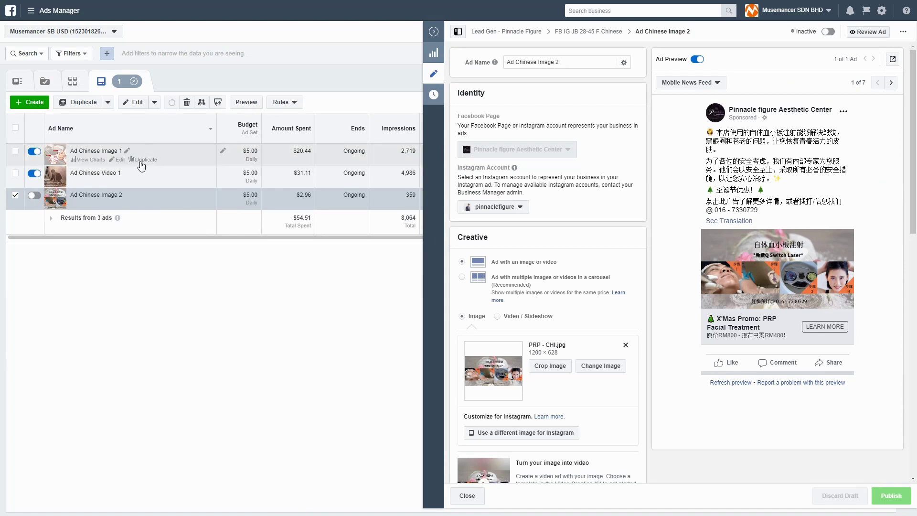
{"action": "left_click", "coordinate": [119, 161]}
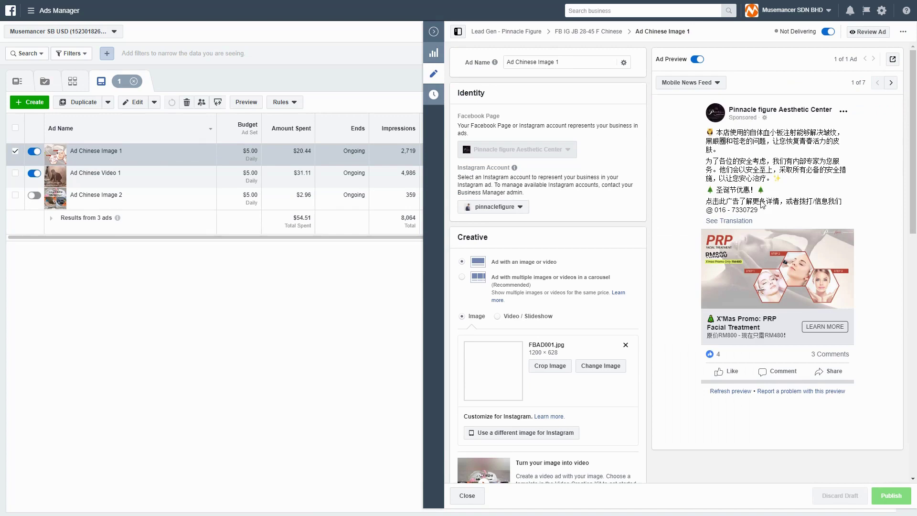
{"action": "left_click", "coordinate": [433, 32]}
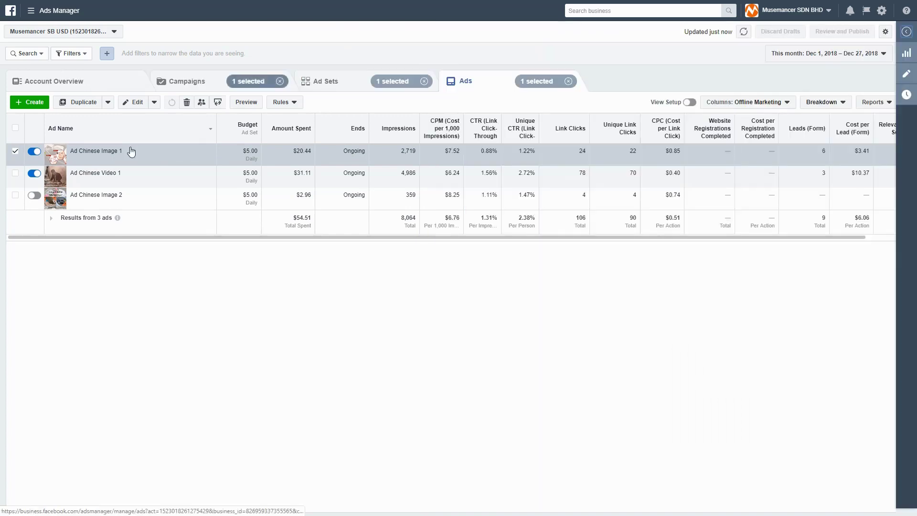
Compare Ad Chinese Image 1 with the other ads by leads, cost per lead and relevance score.
{"action": "mouse_move", "coordinate": [115, 164]}
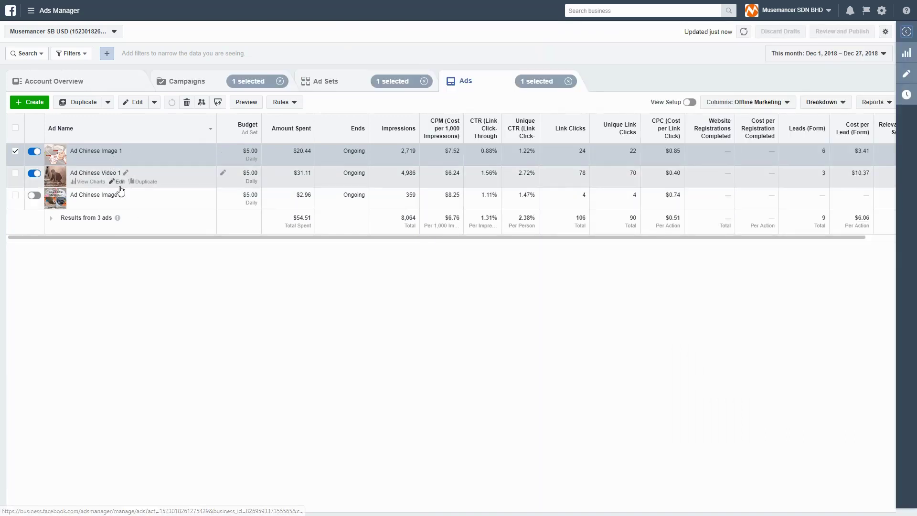
{"action": "left_click_drag", "start_coordinate": [437, 237], "coordinate": [510, 248]}
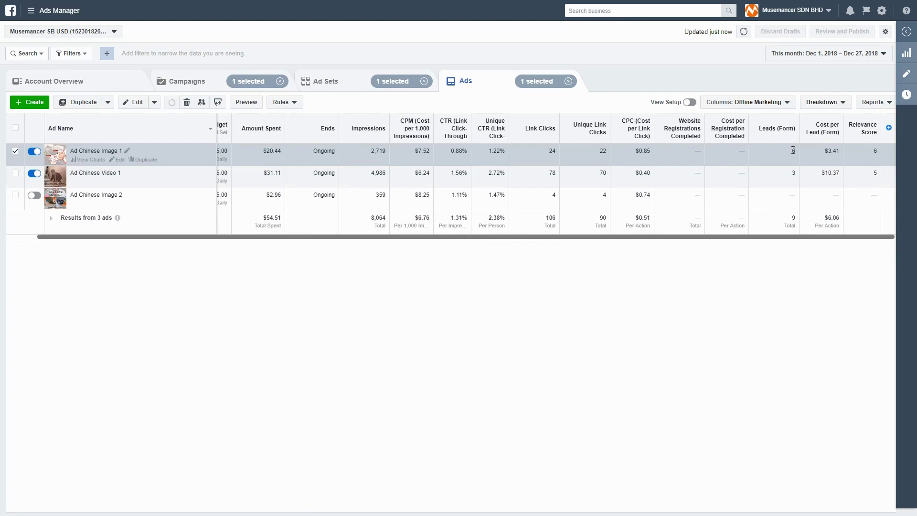
{"action": "mouse_move", "coordinate": [826, 139]}
{"action": "scroll", "coordinate": [796, 244], "scroll_direction": "left", "scroll_amount": 2}
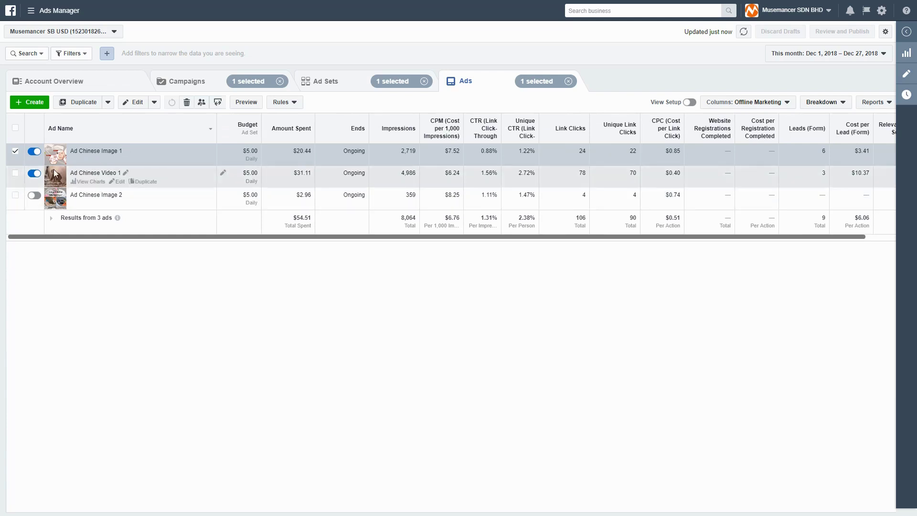
Select only Ad Chinese Image 2, review its creative in the editor, and examine the performance columns in the ads table.
{"action": "left_click", "coordinate": [17, 151]}
{"action": "left_click", "coordinate": [15, 193]}
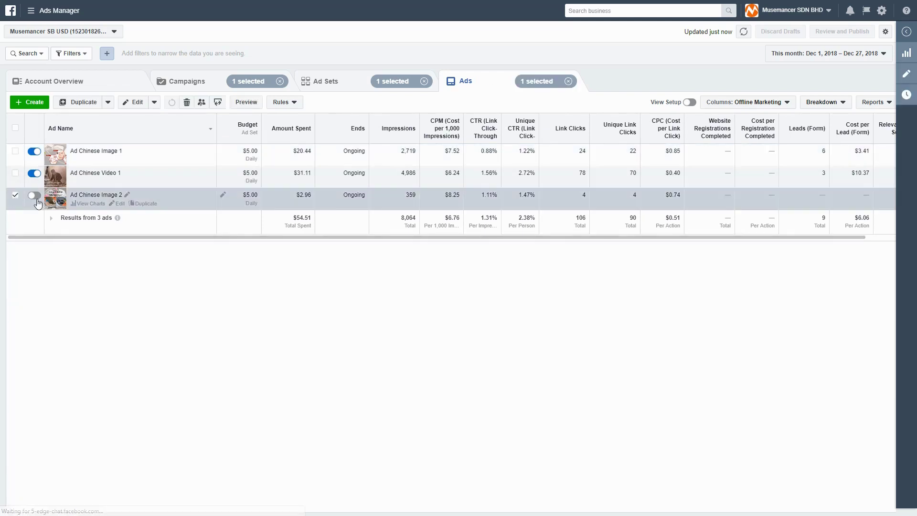
{"action": "left_click", "coordinate": [120, 204]}
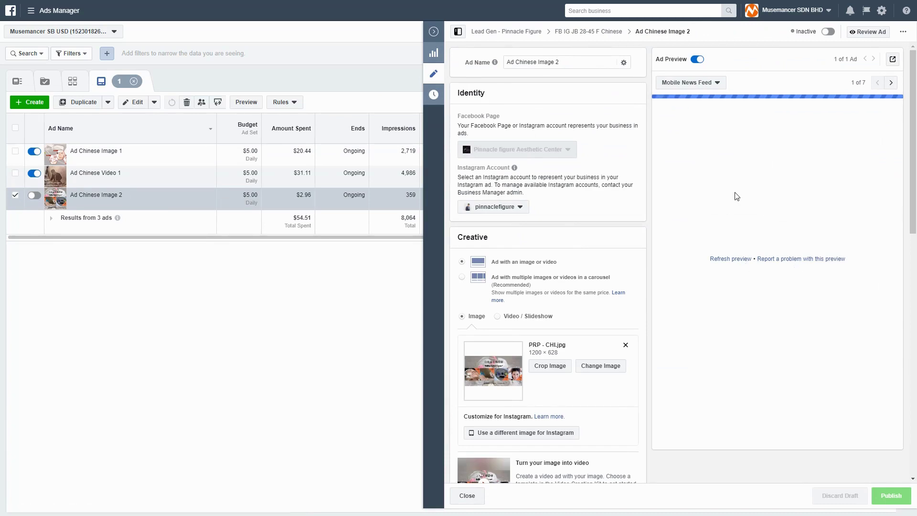
{"action": "left_click", "coordinate": [434, 32]}
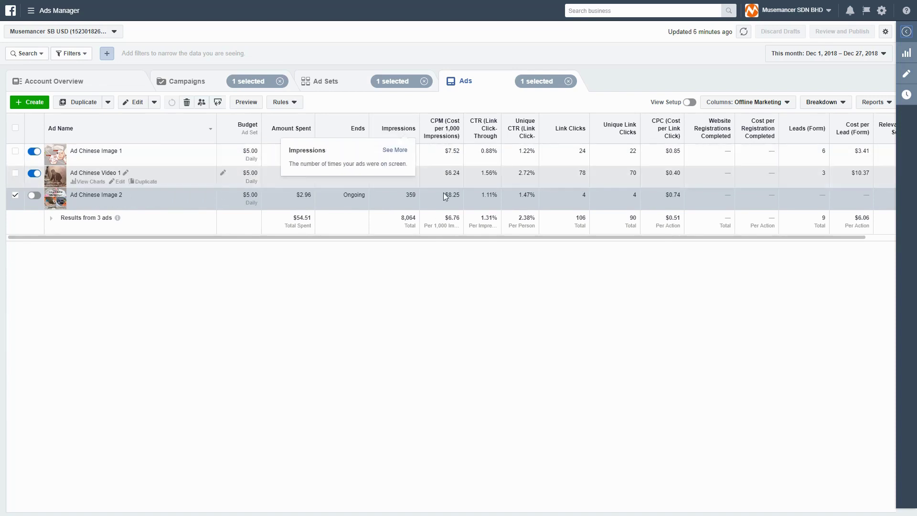
{"action": "left_click_drag", "start_coordinate": [465, 239], "coordinate": [505, 259]}
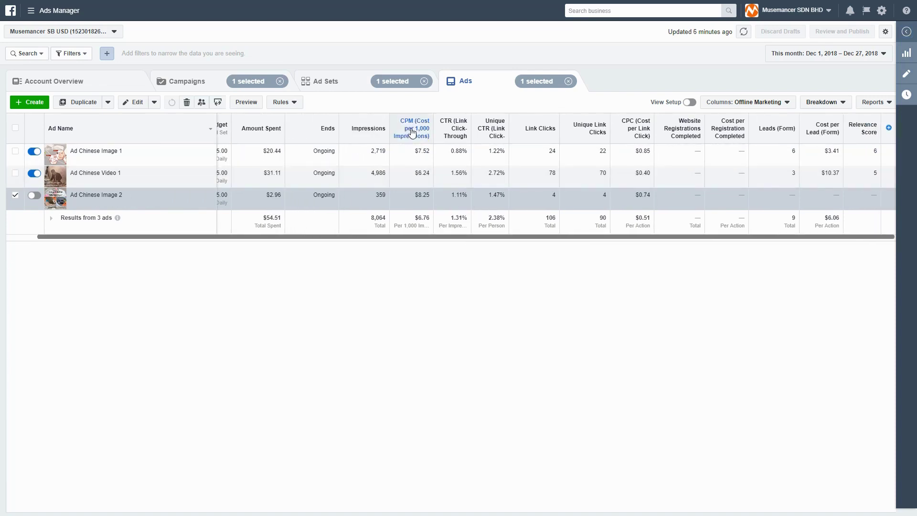
Deselect Ad Chinese Image 2 and compare the three Chinese ads by CPM, click-through rate, link clicks and cost per lead.
{"action": "mouse_move", "coordinate": [409, 130]}
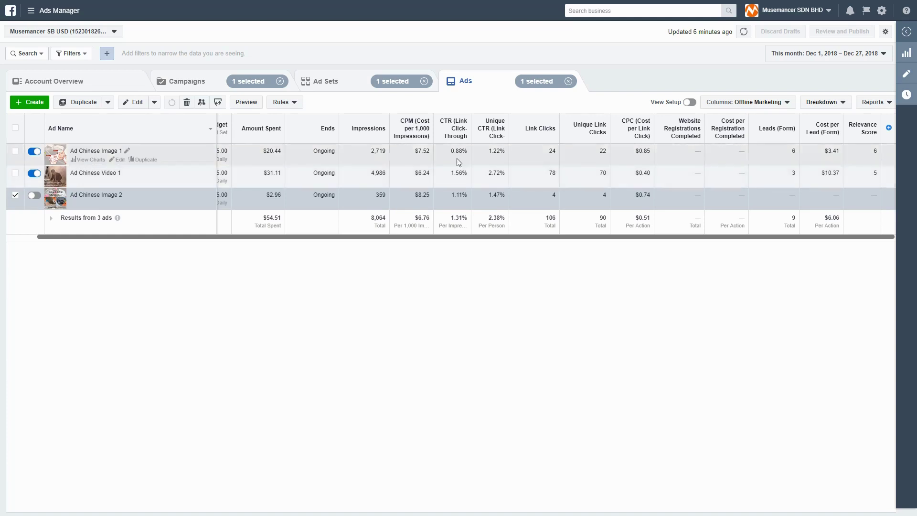
{"action": "left_click", "coordinate": [15, 195]}
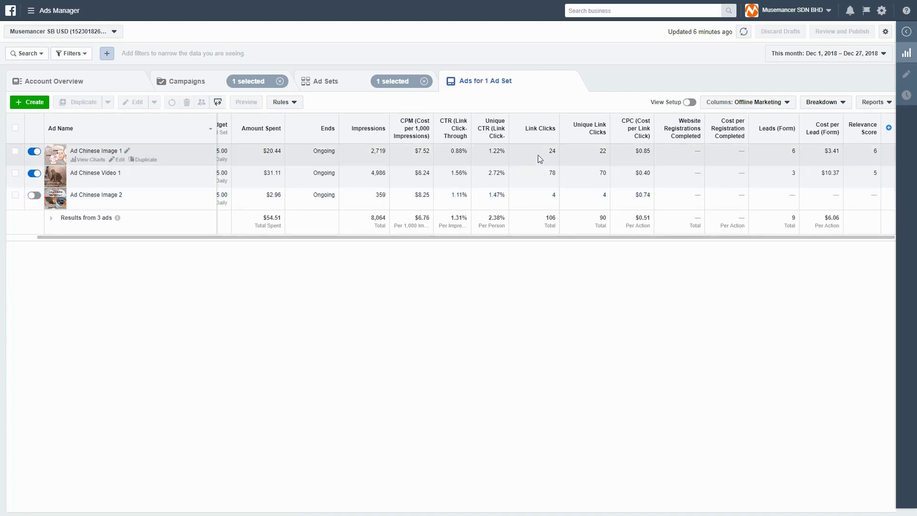
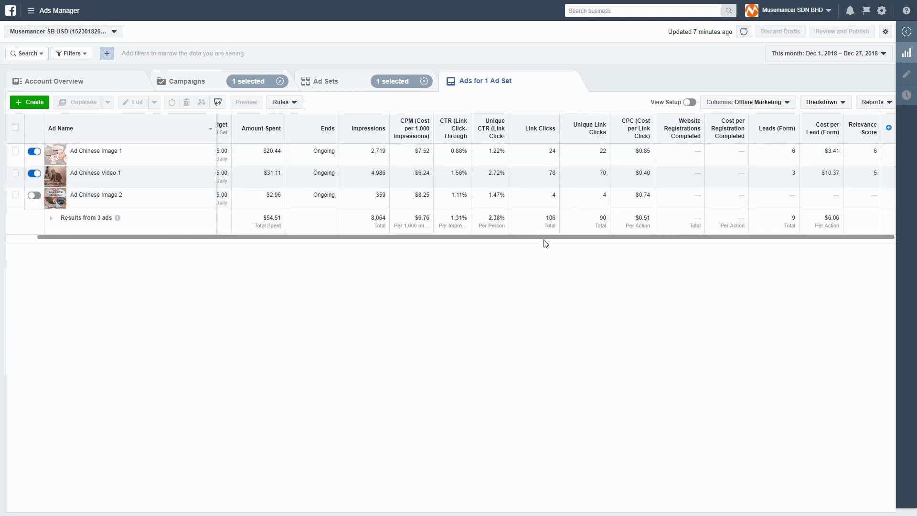
{"action": "left_click_drag", "start_coordinate": [552, 241], "coordinate": [411, 250]}
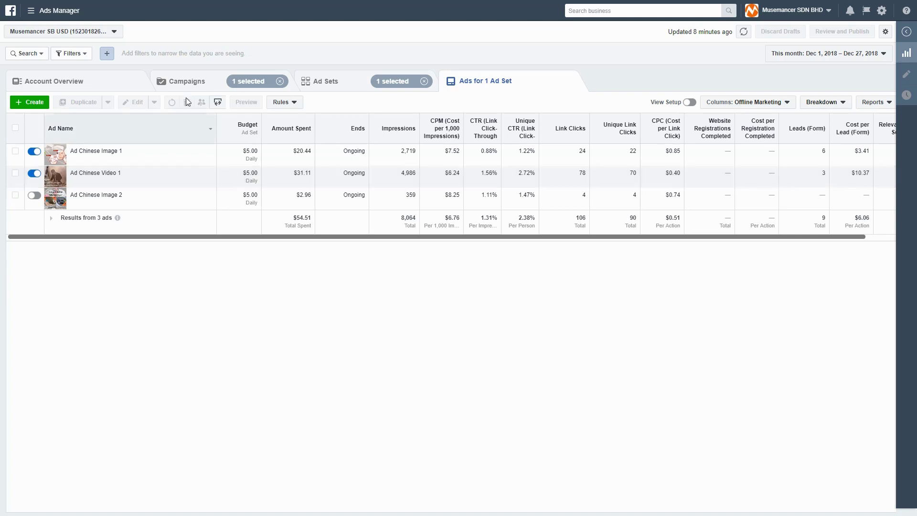
Select only the FB IG JB 28-45 F English ad set instead of the Chinese one and open its ads.
{"action": "left_click", "coordinate": [308, 83]}
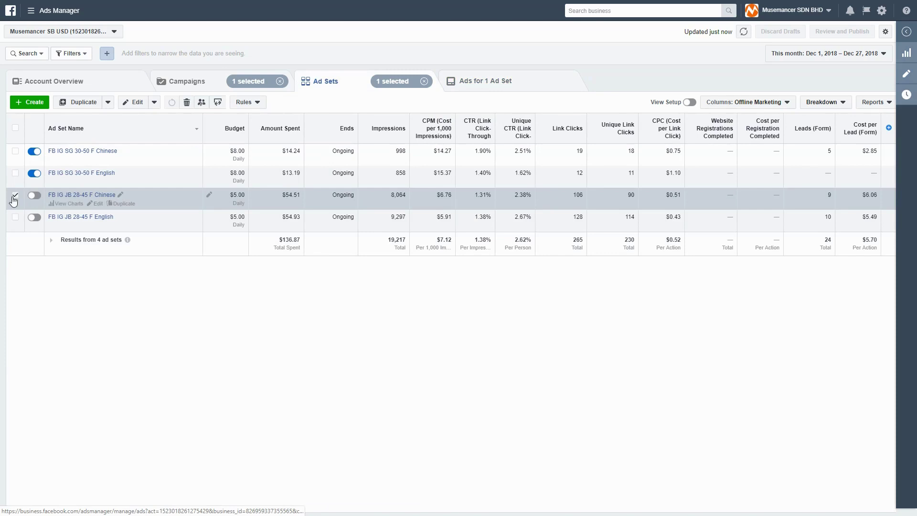
{"action": "left_click", "coordinate": [15, 196]}
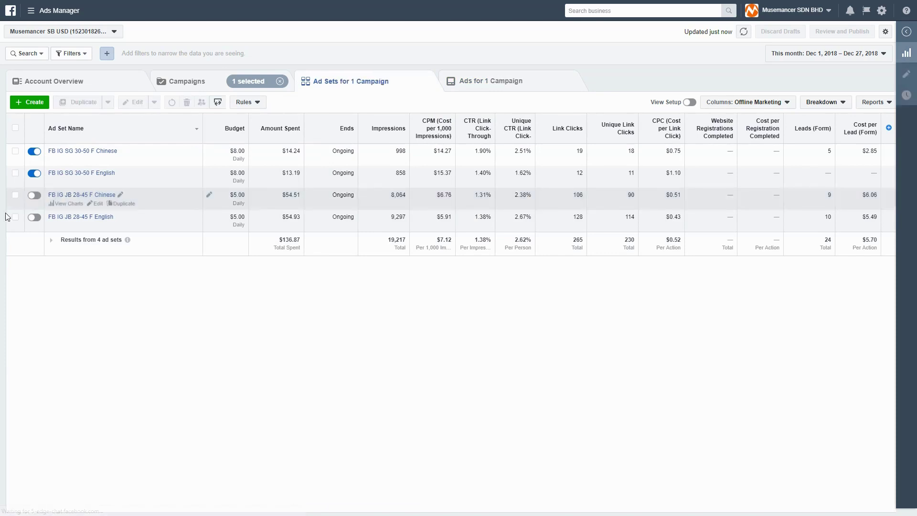
{"action": "left_click", "coordinate": [14, 218]}
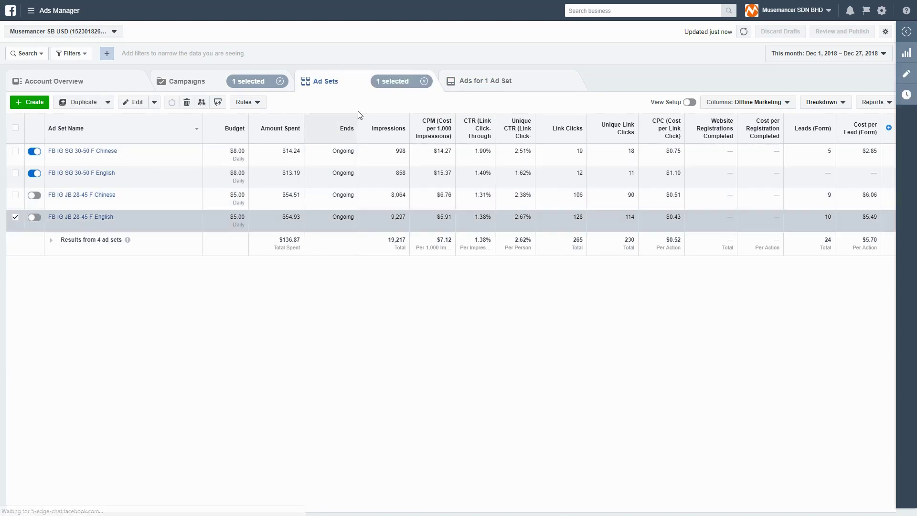
{"action": "left_click", "coordinate": [503, 84]}
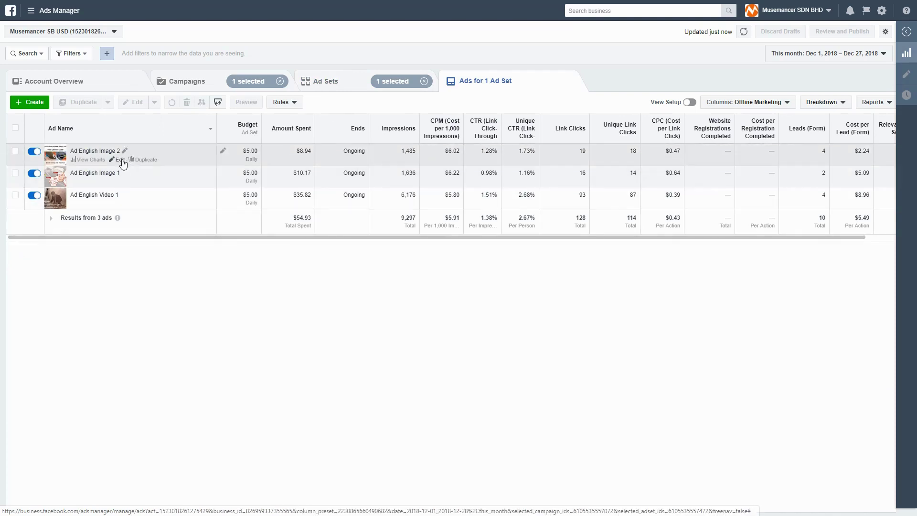
Review the creative and preview of Ad English Image 2 in the editor, return to the ads table and deselect the ad.
{"action": "left_click", "coordinate": [120, 160]}
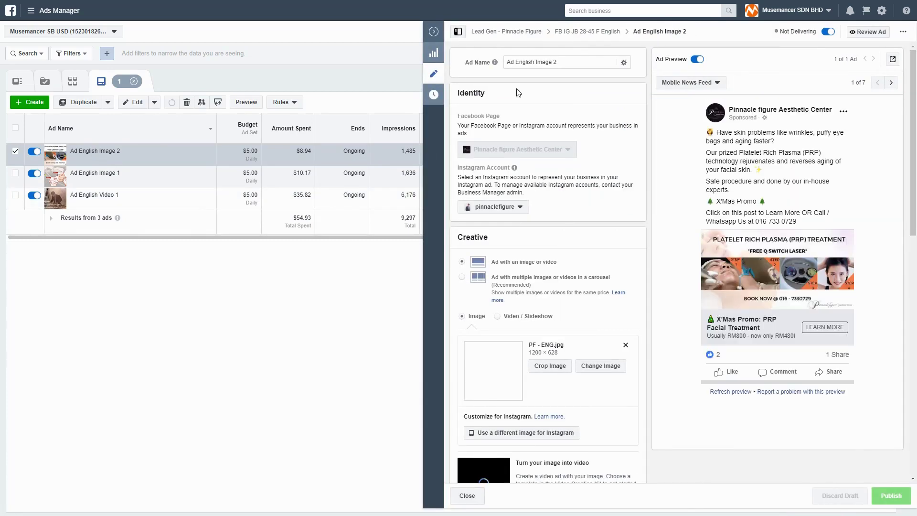
{"action": "left_click", "coordinate": [434, 33]}
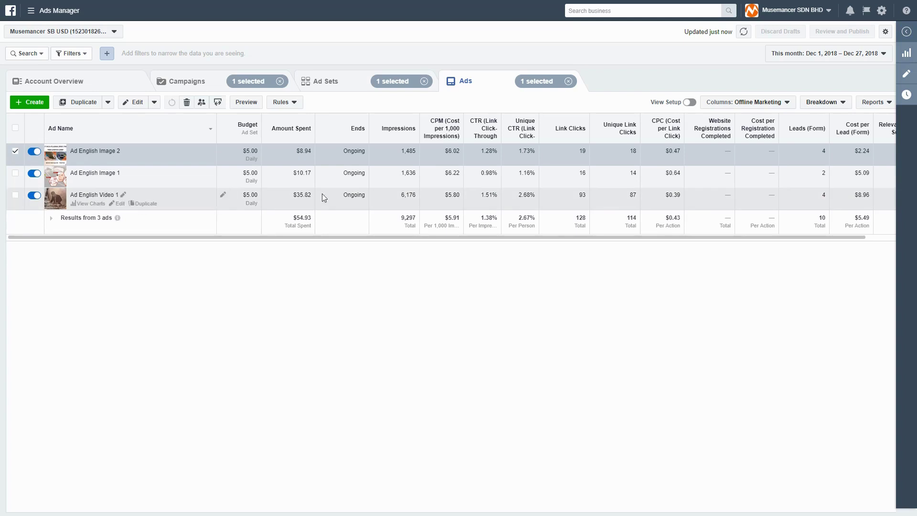
{"action": "left_click", "coordinate": [16, 151]}
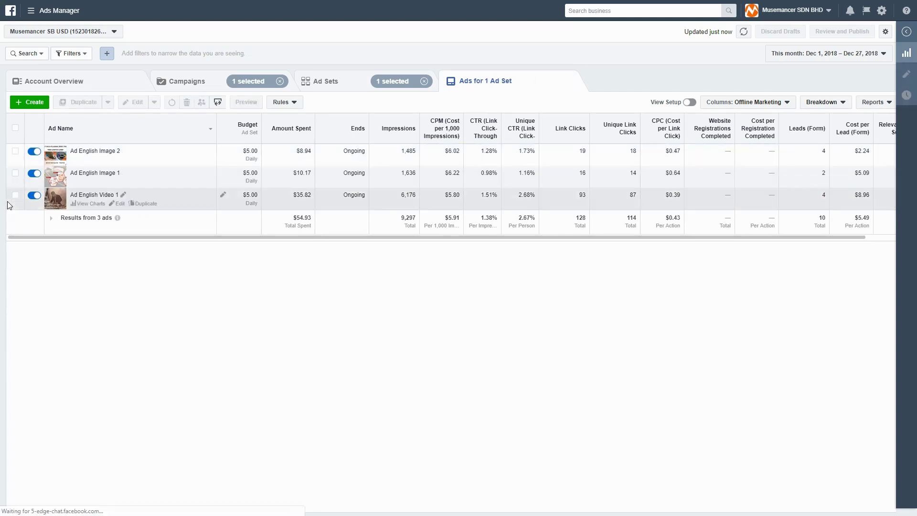
Compare Ad English Video 1, Image 1 and Image 2 by leads, cost per lead and relevance score.
{"action": "left_click", "coordinate": [14, 196]}
{"action": "left_click_drag", "start_coordinate": [384, 237], "coordinate": [438, 238]}
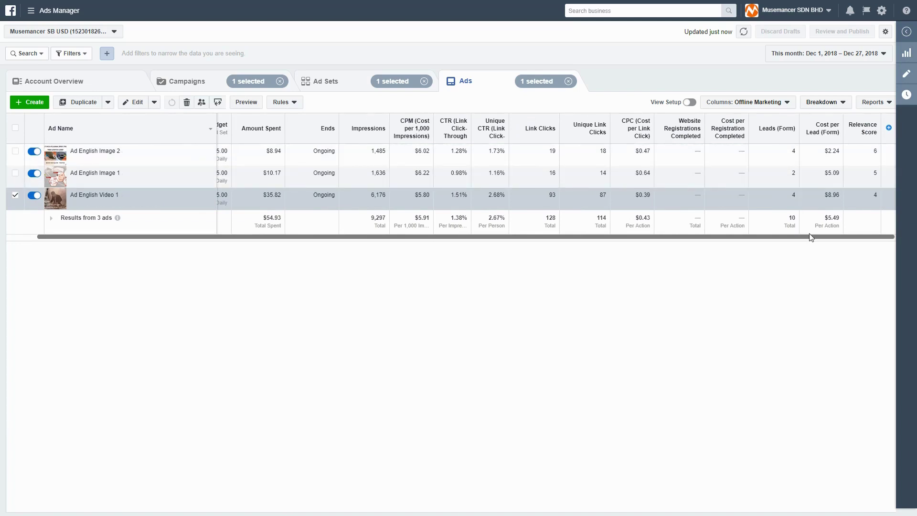
{"action": "left_click", "coordinate": [15, 195]}
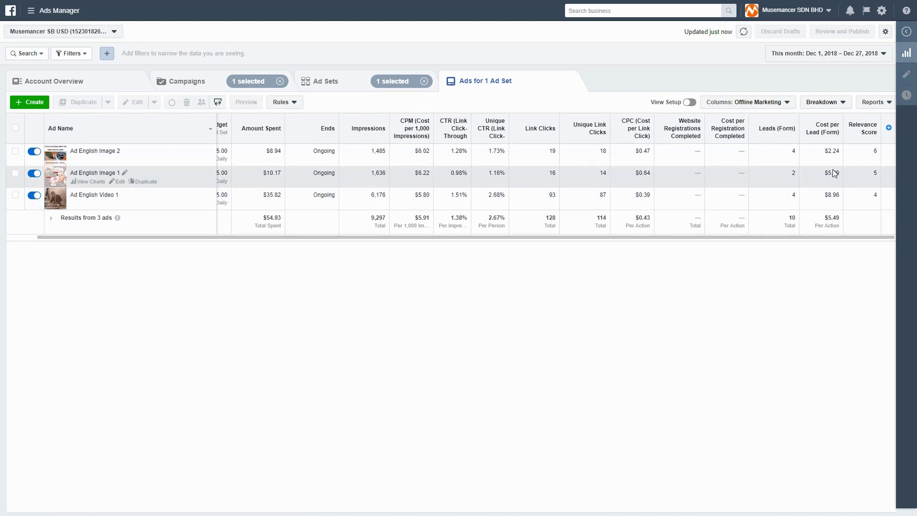
{"action": "left_click", "coordinate": [15, 153]}
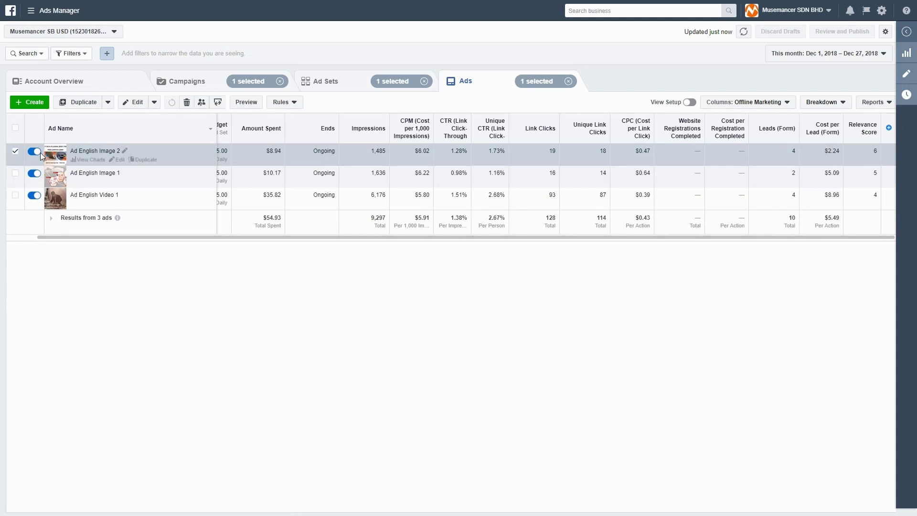
{"action": "left_click", "coordinate": [15, 151]}
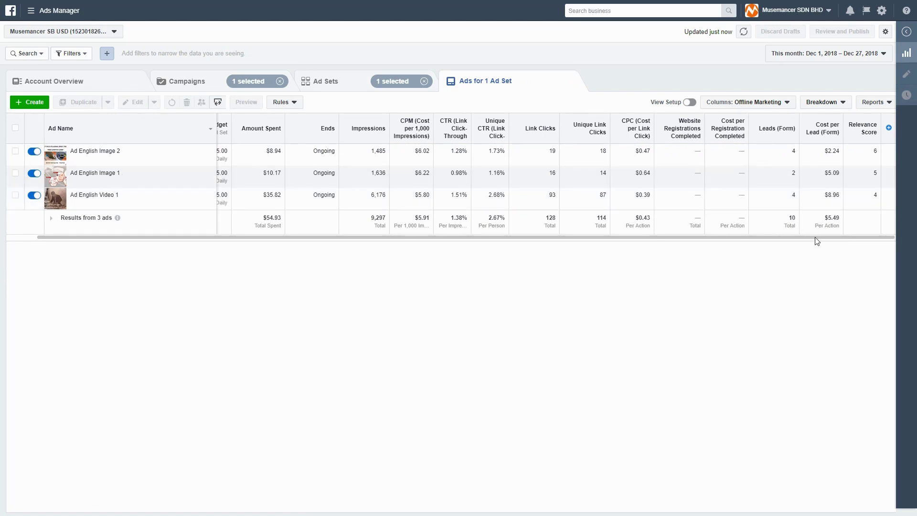
{"action": "scroll", "coordinate": [814, 237], "scroll_direction": "left", "scroll_amount": 2}
{"action": "scroll", "coordinate": [721, 269], "scroll_direction": "left", "scroll_amount": 1}
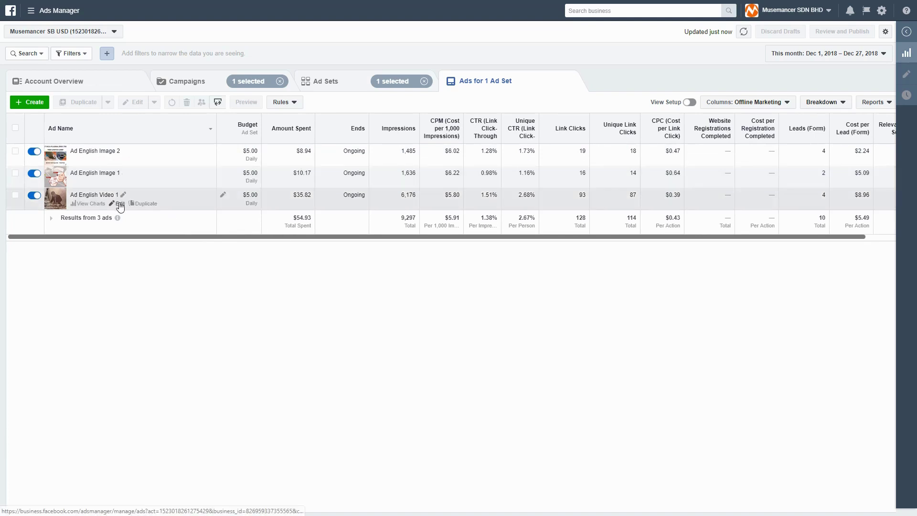
{"action": "left_click", "coordinate": [891, 237]}
{"action": "left_click_drag", "start_coordinate": [884, 238], "coordinate": [775, 254]}
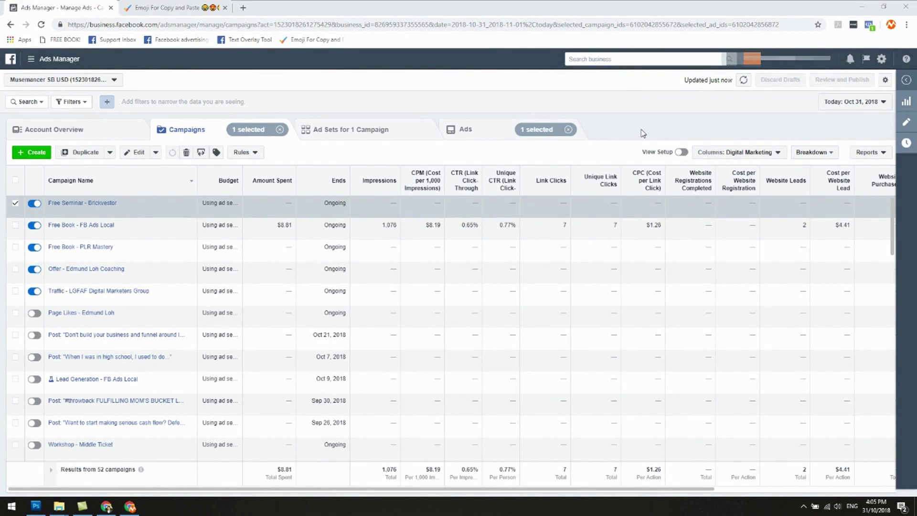
Duplicate the Free Seminar campaign's FB IG PJ 25-40 MF Real Estate x Mid Value Goods ad set once into its original campaign.
{"action": "mouse_move", "coordinate": [108, 210]}
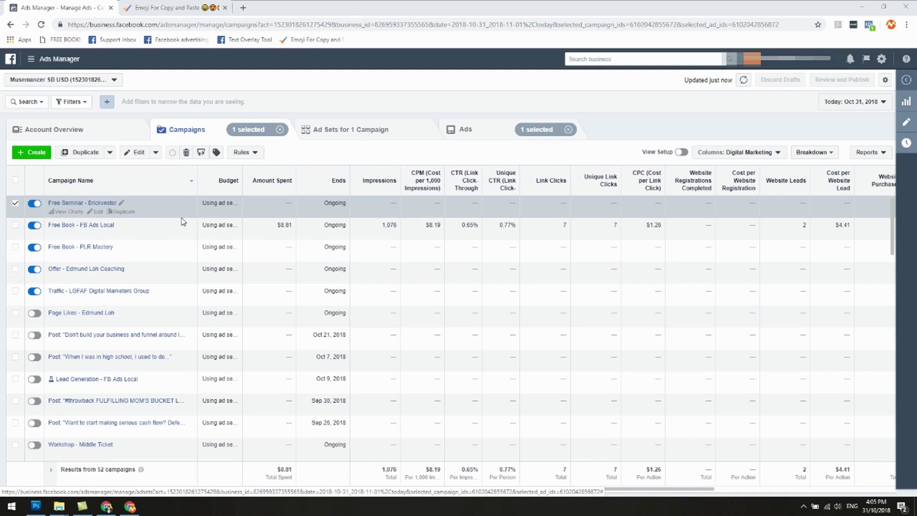
{"action": "left_click", "coordinate": [339, 132]}
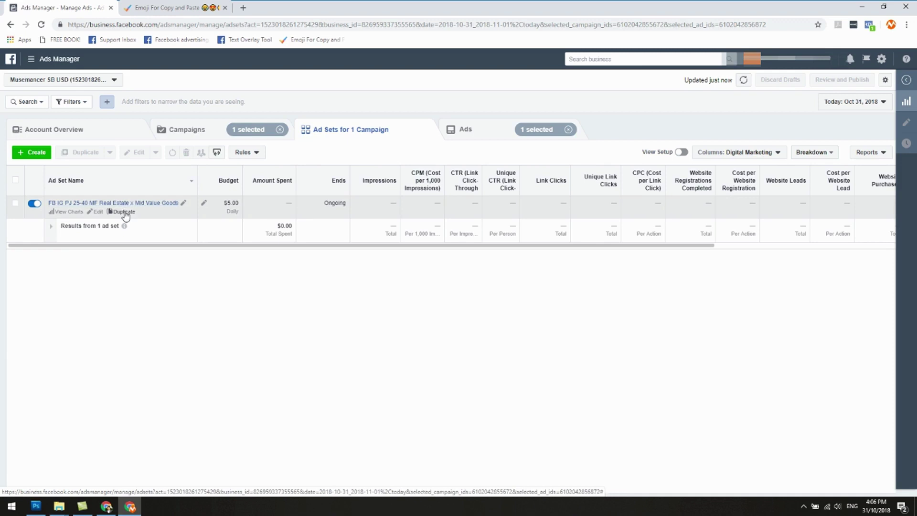
{"action": "left_click", "coordinate": [124, 212]}
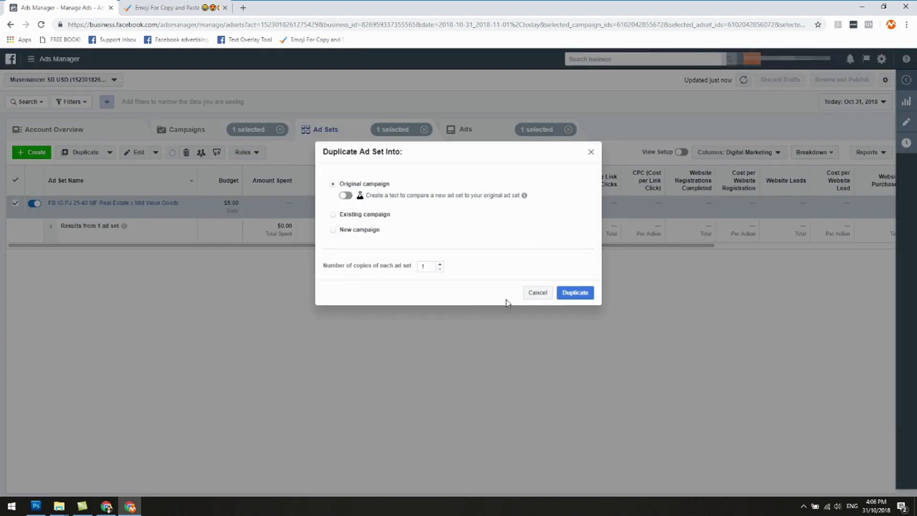
{"action": "left_click", "coordinate": [577, 297]}
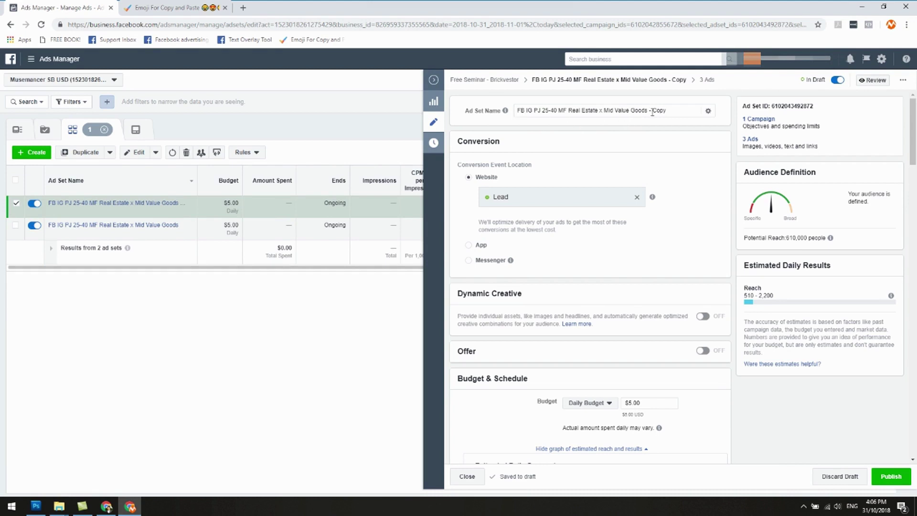
Review the duplicated ad set's name, conversion event, daily budget and schedule.
{"action": "left_click_drag", "start_coordinate": [647, 110], "coordinate": [673, 111]}
{"action": "left_click", "coordinate": [660, 131]}
{"action": "scroll", "coordinate": [636, 173], "scroll_direction": "down", "scroll_amount": 1}
{"action": "scroll", "coordinate": [597, 209], "scroll_direction": "up", "scroll_amount": 1}
{"action": "scroll", "coordinate": [506, 225], "scroll_direction": "down", "scroll_amount": 1}
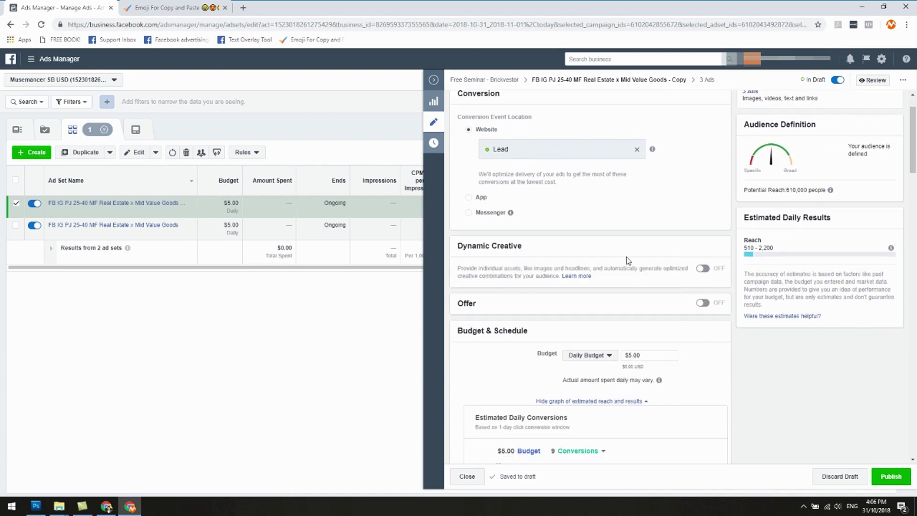
{"action": "scroll", "coordinate": [523, 253], "scroll_direction": "down", "scroll_amount": 2}
{"action": "scroll", "coordinate": [565, 215], "scroll_direction": "down", "scroll_amount": 1}
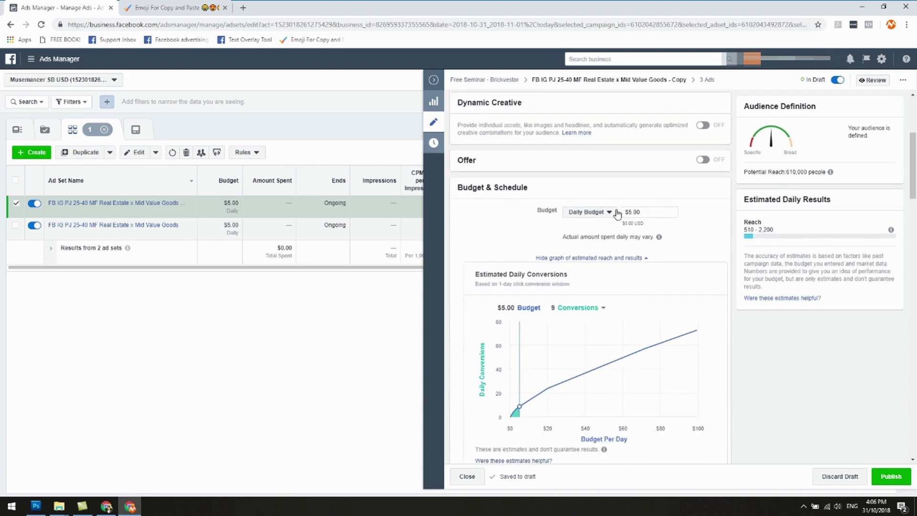
{"action": "scroll", "coordinate": [626, 194], "scroll_direction": "down", "scroll_amount": 2}
{"action": "scroll", "coordinate": [632, 203], "scroll_direction": "up", "scroll_amount": 2}
{"action": "scroll", "coordinate": [619, 293], "scroll_direction": "down", "scroll_amount": 5}
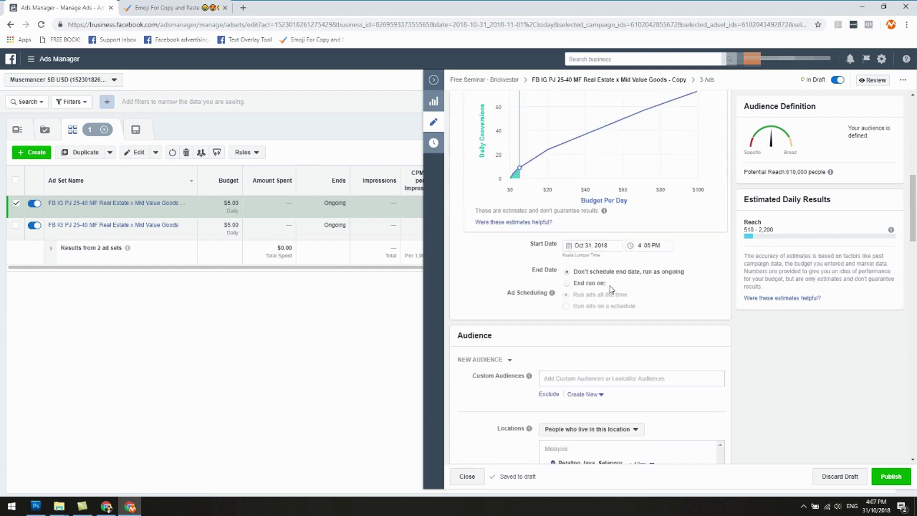
Examine the duplicated ad set's audience, including location, age, gender, languages and detailed targeting.
{"action": "scroll", "coordinate": [575, 286], "scroll_direction": "down", "scroll_amount": 3}
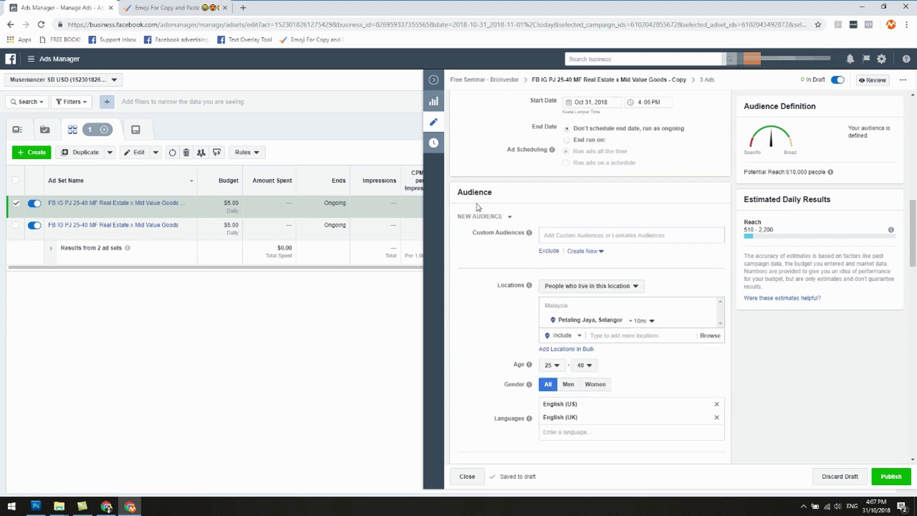
{"action": "scroll", "coordinate": [501, 249], "scroll_direction": "down", "scroll_amount": 2}
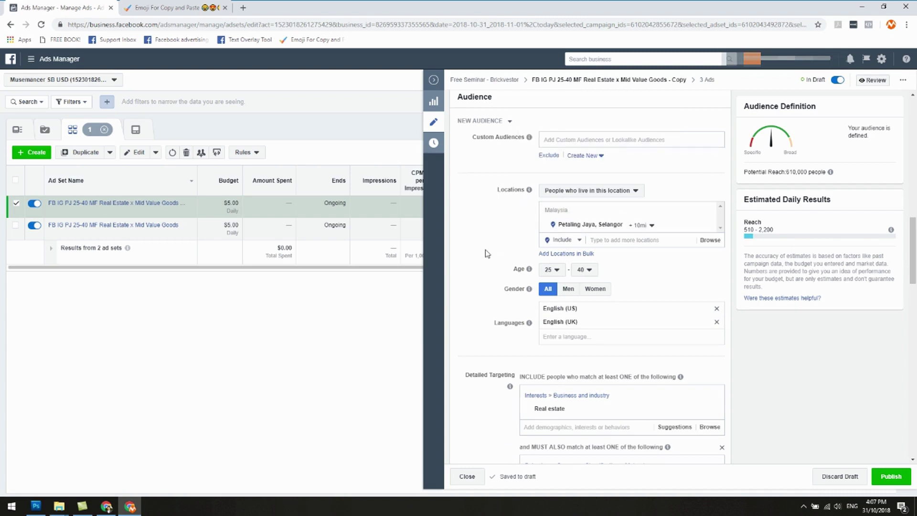
{"action": "scroll", "coordinate": [487, 253], "scroll_direction": "down", "scroll_amount": 2}
{"action": "mouse_move", "coordinate": [528, 194]}
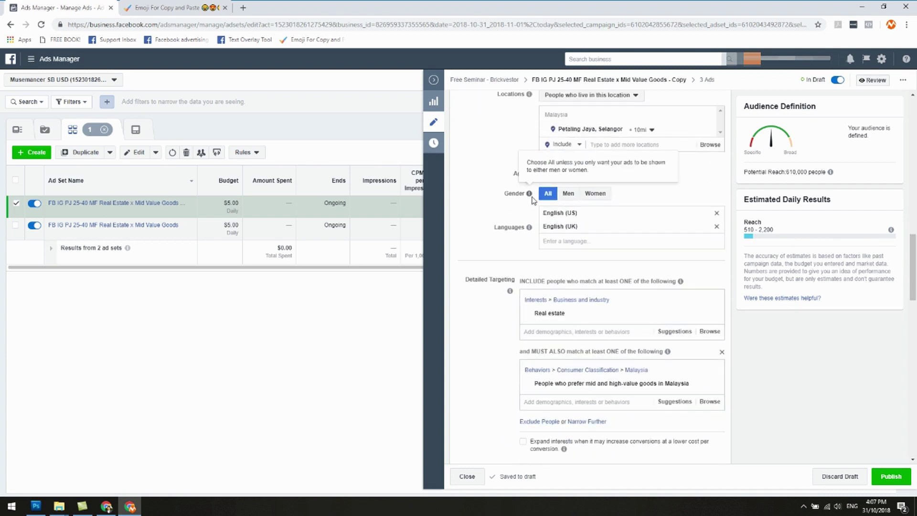
{"action": "scroll", "coordinate": [497, 254], "scroll_direction": "down", "scroll_amount": 1}
{"action": "scroll", "coordinate": [497, 254], "scroll_direction": "down", "scroll_amount": 1}
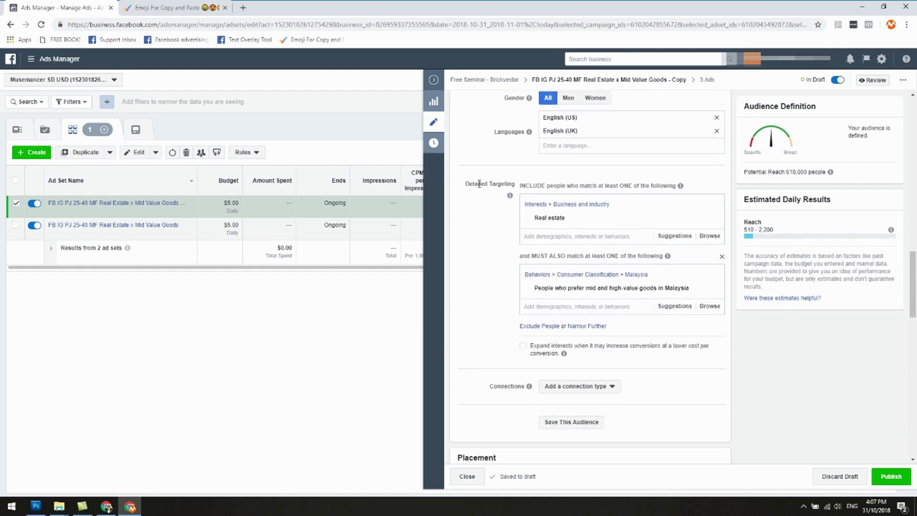
Replace the duplicated ad set's detailed targeting with only the Passive income interest.
{"action": "mouse_move", "coordinate": [574, 224]}
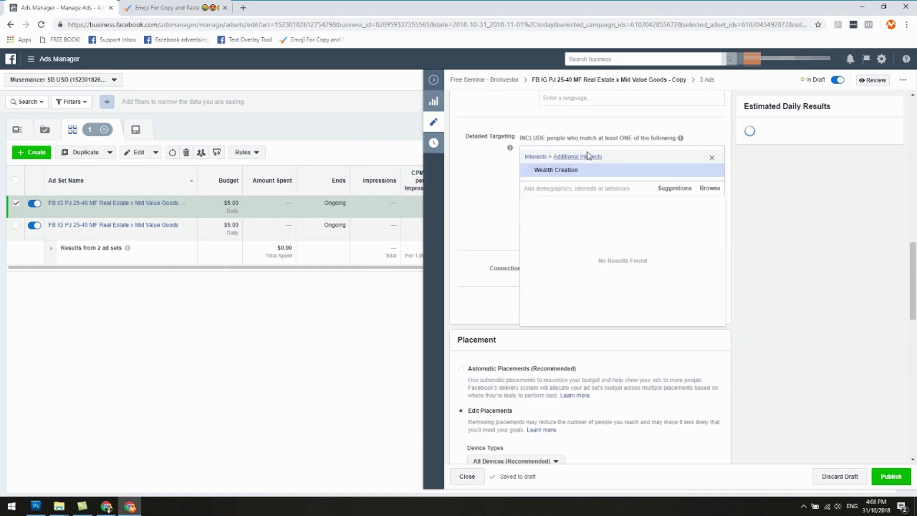
{"action": "type", "text": "passive income"}
{"action": "left_click", "coordinate": [566, 167]}
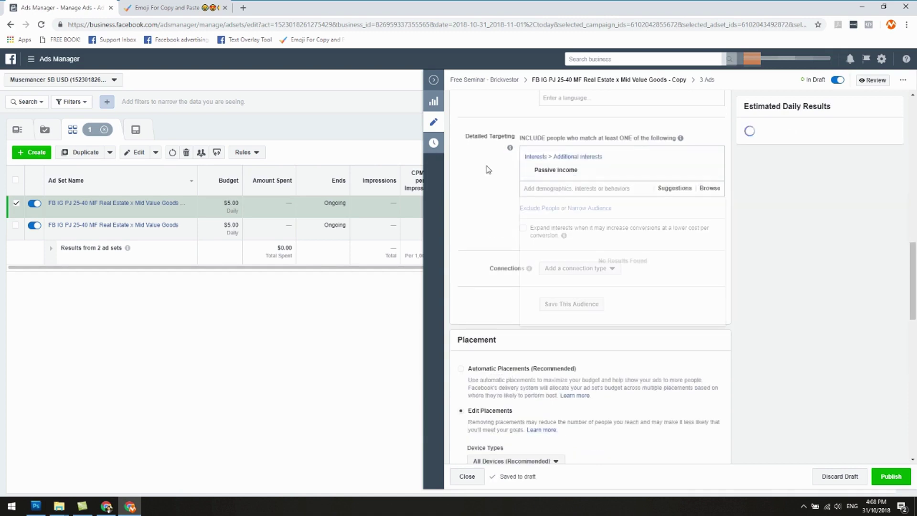
Search the detailed targeting for interests matching "residual income" and "financial free".
{"action": "type", "text": "residual income"}
{"action": "key", "text": "ctrl+a"}
{"action": "key", "text": "BackSpace"}
{"action": "type", "text": "financial indep"}
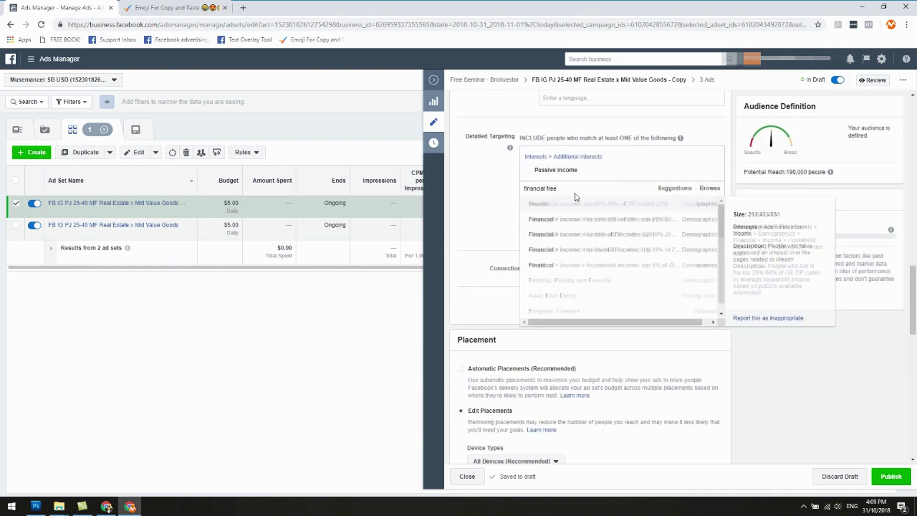
Try adding Wealth Creation alongside Passive income in the detailed targeting, and remove it again.
{"action": "key", "text": "ctrl+a"}
{"action": "type", "text": "wealth creation"}
{"action": "left_click", "coordinate": [576, 202]}
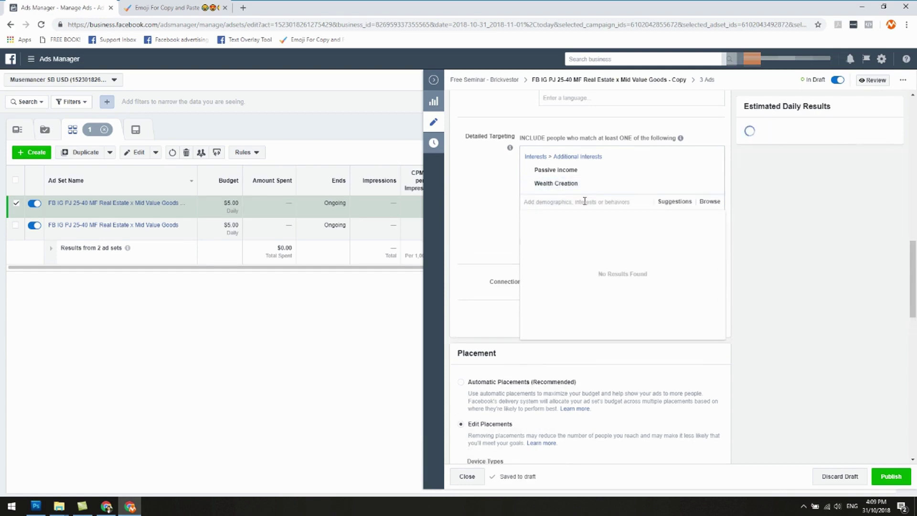
{"action": "left_click", "coordinate": [710, 189]}
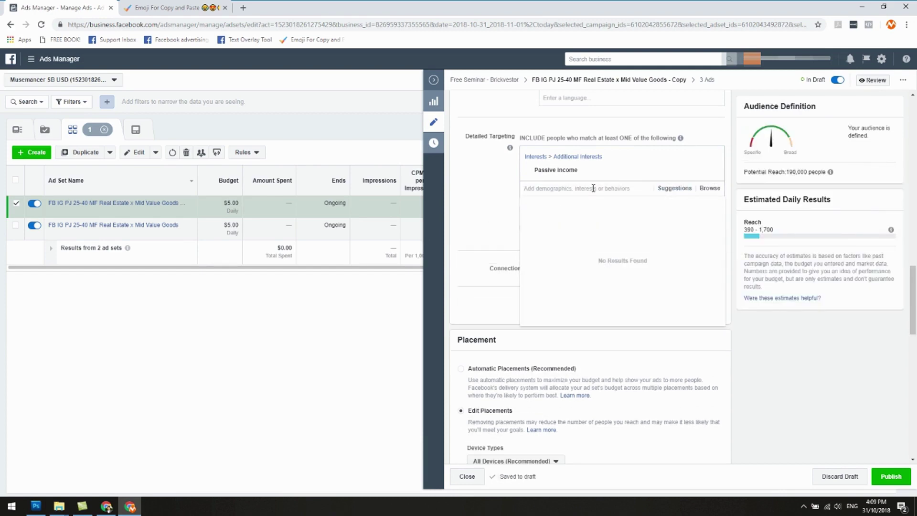
Search the detailed targeting for "assets", look through the suggestions and clear the search.
{"action": "type", "text": "assets"}
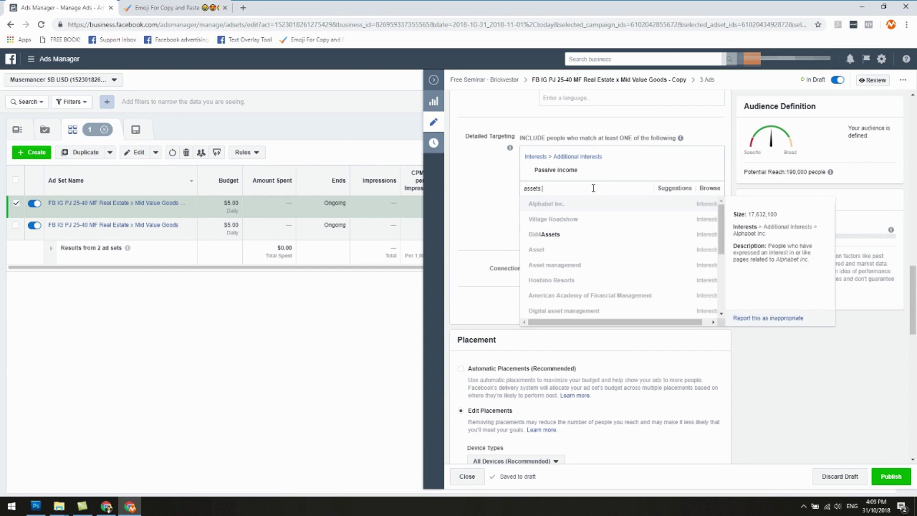
{"action": "scroll", "coordinate": [608, 256], "scroll_direction": "down", "scroll_amount": 2}
{"action": "scroll", "coordinate": [608, 256], "scroll_direction": "up", "scroll_amount": 2}
{"action": "key", "text": "BackSpace"}
{"action": "key", "text": "BackSpace"}
{"action": "key", "text": "BackSpace"}
{"action": "key", "text": "BackSpace"}
{"action": "key", "text": "BackSpace"}
{"action": "key", "text": "BackSpace"}
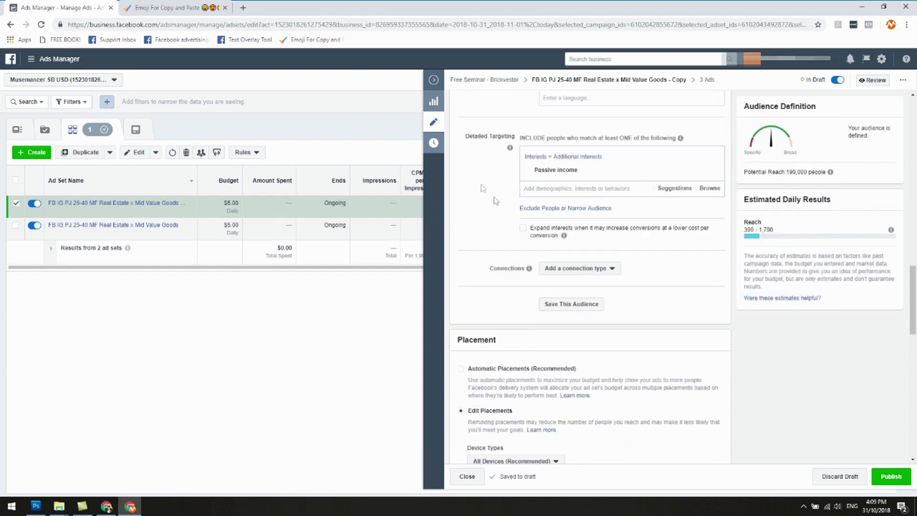
Set the duplicated ad set's maximum audience age to 55.
{"action": "scroll", "coordinate": [482, 188], "scroll_direction": "up", "scroll_amount": 2}
{"action": "left_click", "coordinate": [585, 126]}
{"action": "left_click", "coordinate": [582, 187]}
{"action": "left_click", "coordinate": [585, 127]}
{"action": "left_click", "coordinate": [582, 202]}
{"action": "left_click", "coordinate": [585, 127]}
Search the detailed targeting for "wealth creation" and add the Wealth Creation interest.
{"action": "left_click", "coordinate": [546, 277]}
{"action": "type", "text": "wealth creation"}
{"action": "left_click", "coordinate": [556, 300]}
Search the detailed targeting for "income", add the Income Property interest and look through the remaining suggestions.
{"action": "scroll", "coordinate": [616, 194], "scroll_direction": "up", "scroll_amount": 1}
{"action": "scroll", "coordinate": [618, 194], "scroll_direction": "up", "scroll_amount": 1}
{"action": "type", "text": "income"}
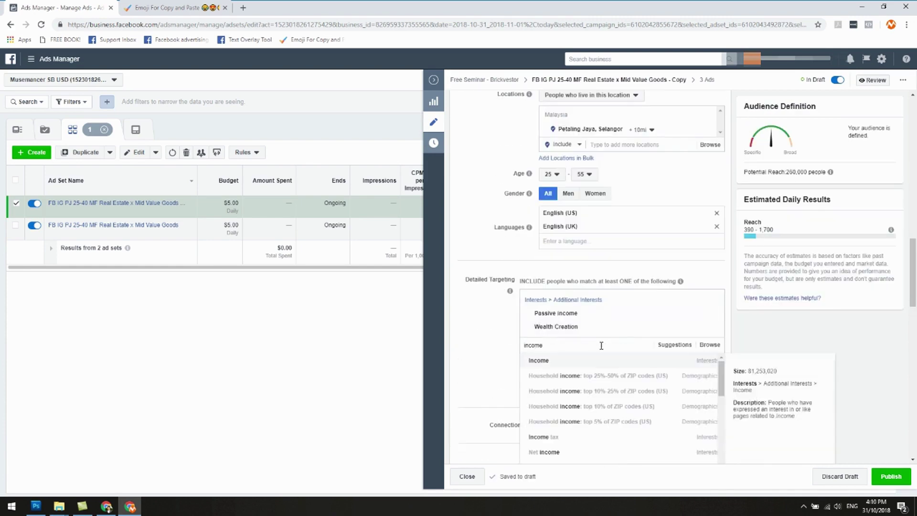
{"action": "scroll", "coordinate": [597, 392], "scroll_direction": "down", "scroll_amount": 2}
{"action": "left_click", "coordinate": [577, 337]}
{"action": "type", "text": "income"}
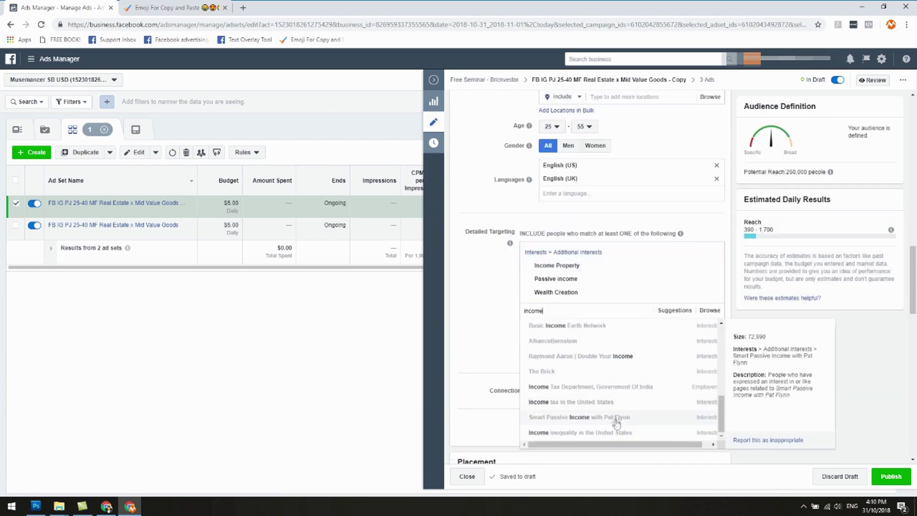
{"action": "scroll", "coordinate": [573, 382], "scroll_direction": "up", "scroll_amount": 1}
Search the detailed targeting for "rent" and "landlord", and add the Landlord interest.
{"action": "left_click_drag", "start_coordinate": [544, 358], "coordinate": [521, 354]}
{"action": "key", "text": "BackSpace"}
{"action": "type", "text": "rent"}
{"action": "type", "text": "landlord"}
{"action": "left_click", "coordinate": [607, 372]}
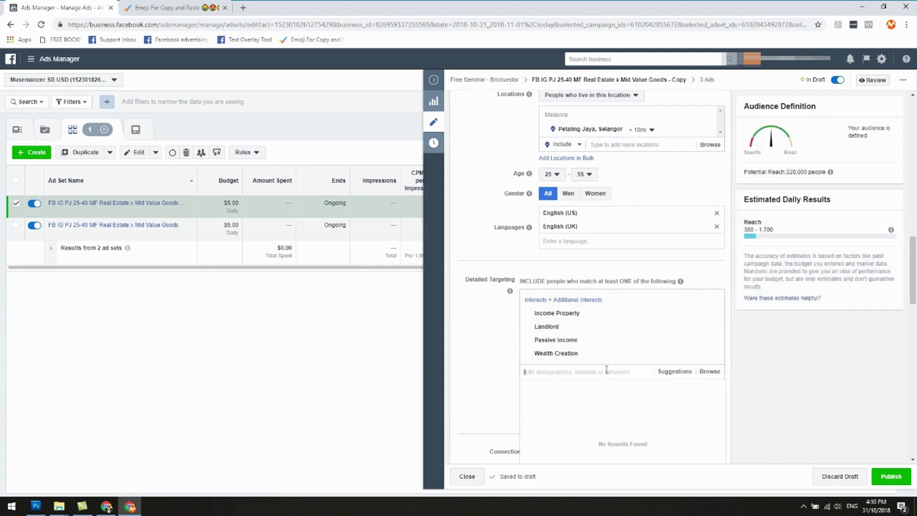
{"action": "left_click", "coordinate": [597, 355]}
{"action": "mouse_move", "coordinate": [602, 331]}
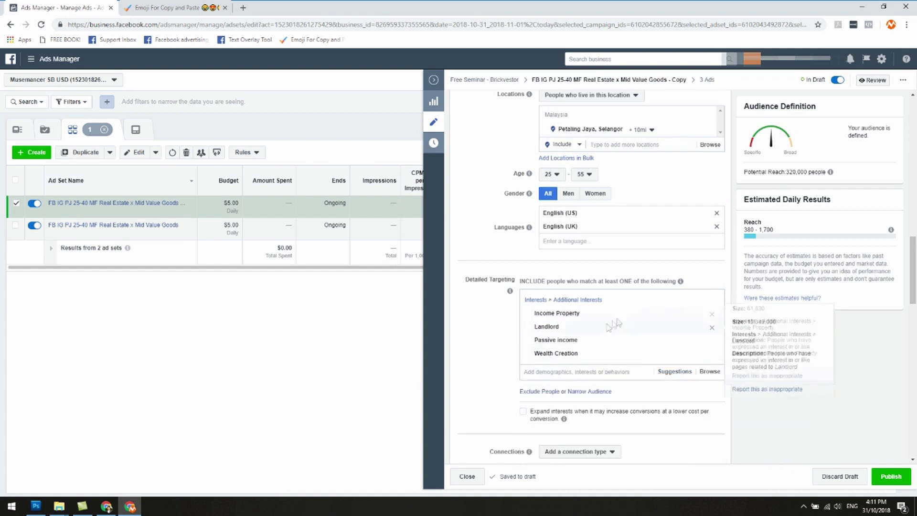
{"action": "left_click", "coordinate": [619, 371]}
{"action": "left_click", "coordinate": [620, 372]}
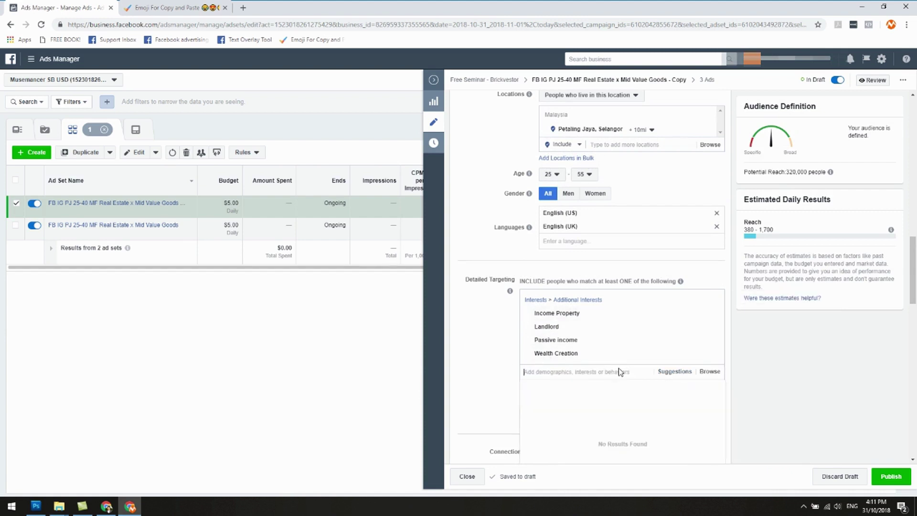
Try a different maximum age for the audience and set it back to 55.
{"action": "left_click", "coordinate": [589, 174]}
{"action": "left_click", "coordinate": [590, 253]}
{"action": "left_click", "coordinate": [588, 174]}
{"action": "left_click", "coordinate": [590, 186]}
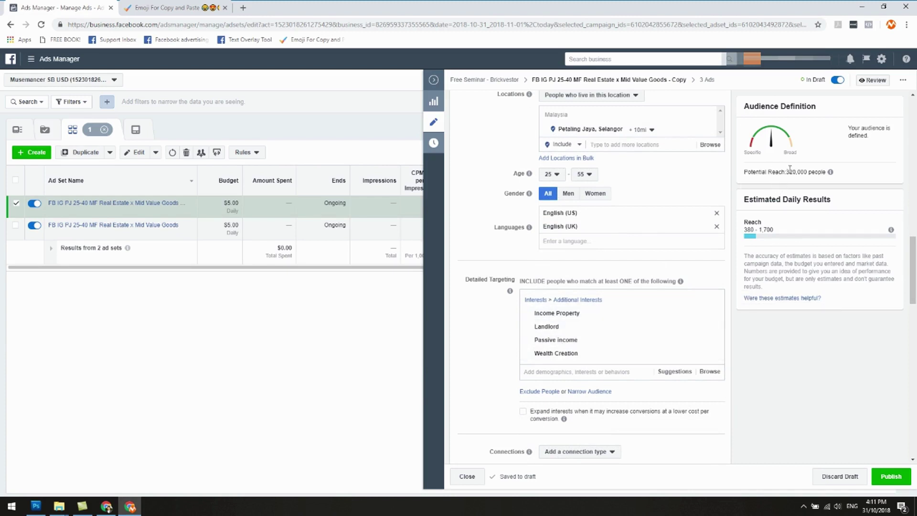
Check the chosen interests' sizes and add Real estate entrepreneur from the suggested interests.
{"action": "mouse_move", "coordinate": [654, 362]}
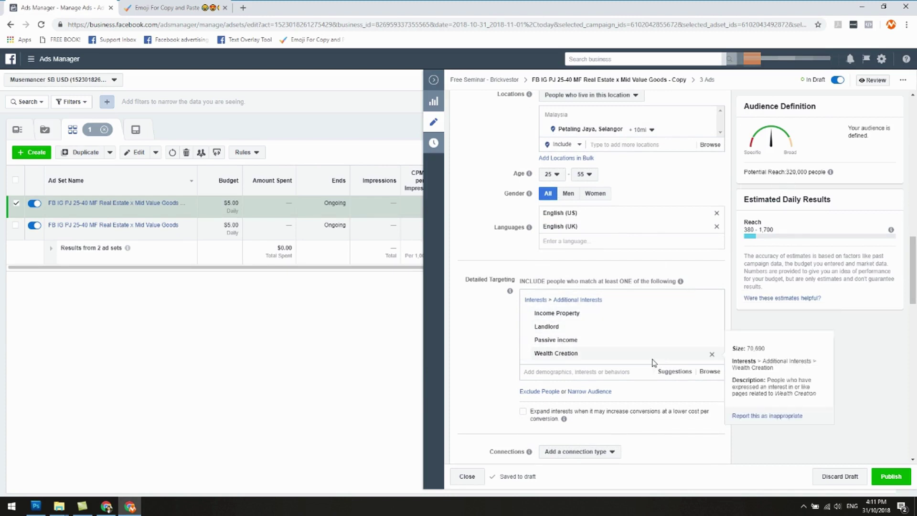
{"action": "mouse_move", "coordinate": [635, 316]}
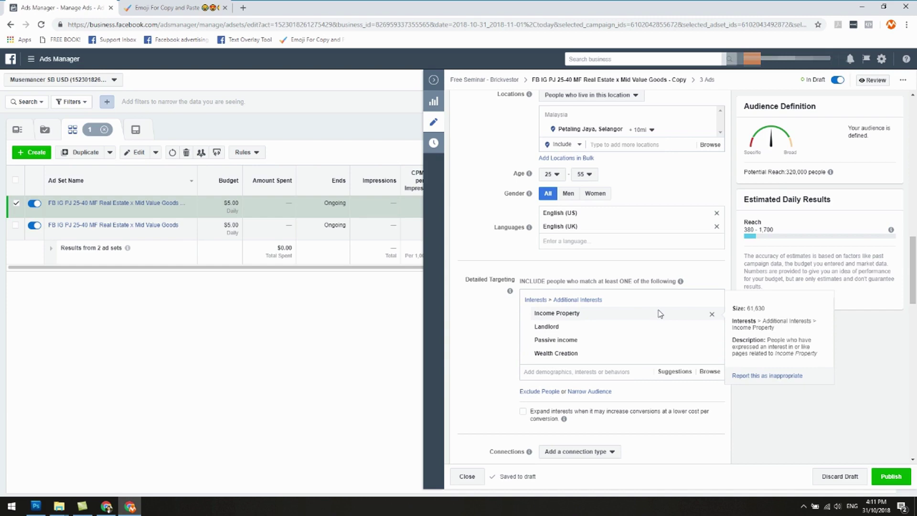
{"action": "mouse_move", "coordinate": [558, 329]}
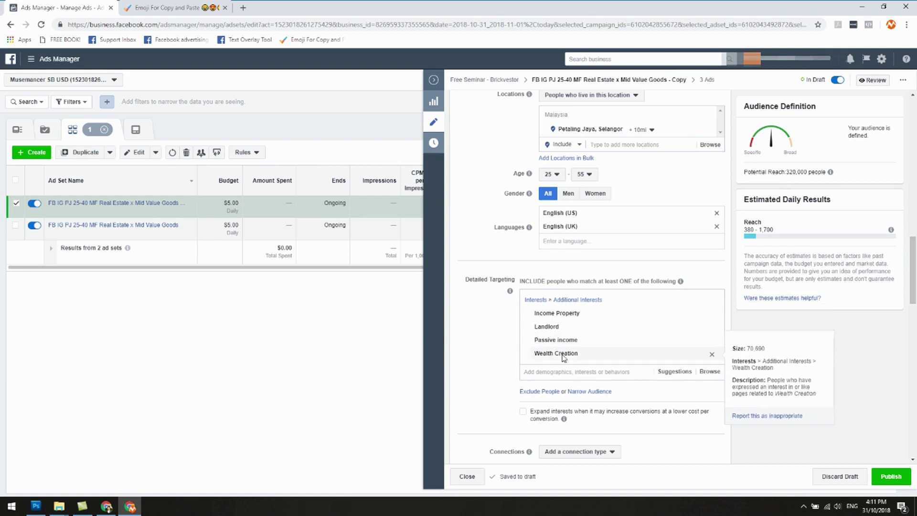
{"action": "left_click", "coordinate": [680, 372]}
{"action": "mouse_move", "coordinate": [636, 398]}
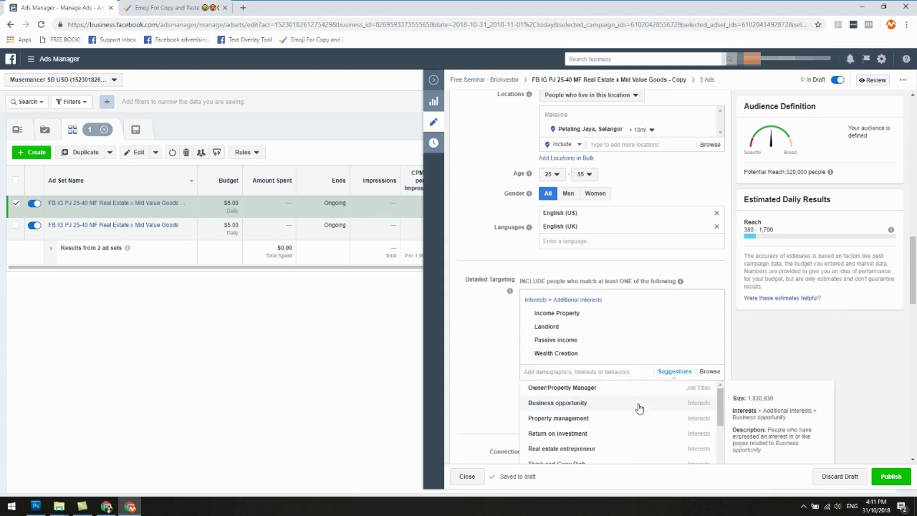
{"action": "left_click", "coordinate": [647, 447]}
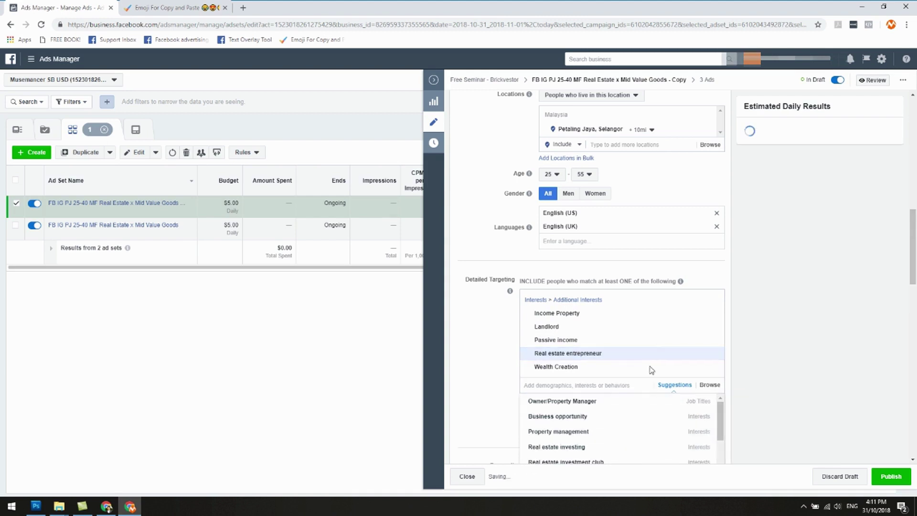
{"action": "left_click", "coordinate": [505, 333]}
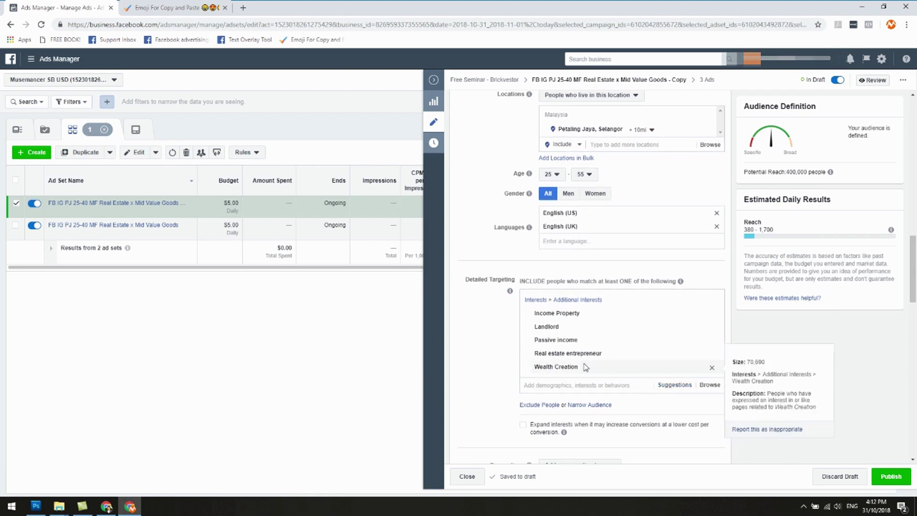
Review the duplicated ad set's placements and its optimization and delivery settings.
{"action": "mouse_move", "coordinate": [580, 360]}
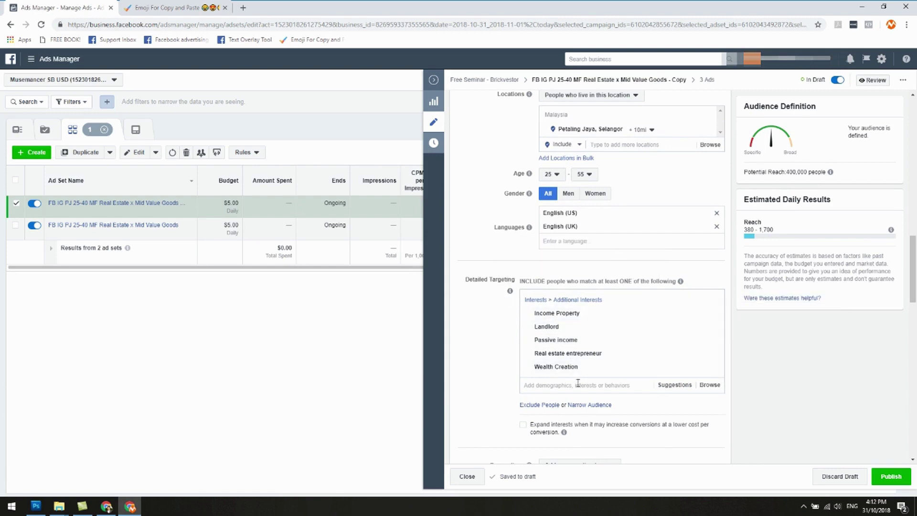
{"action": "scroll", "coordinate": [577, 382], "scroll_direction": "down", "scroll_amount": 6}
{"action": "scroll", "coordinate": [578, 387], "scroll_direction": "down", "scroll_amount": 3}
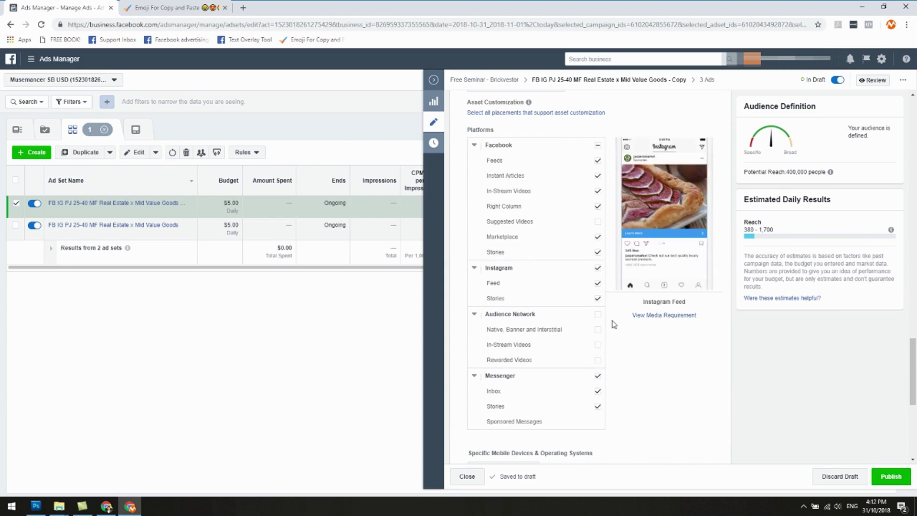
{"action": "scroll", "coordinate": [643, 375], "scroll_direction": "down", "scroll_amount": 6}
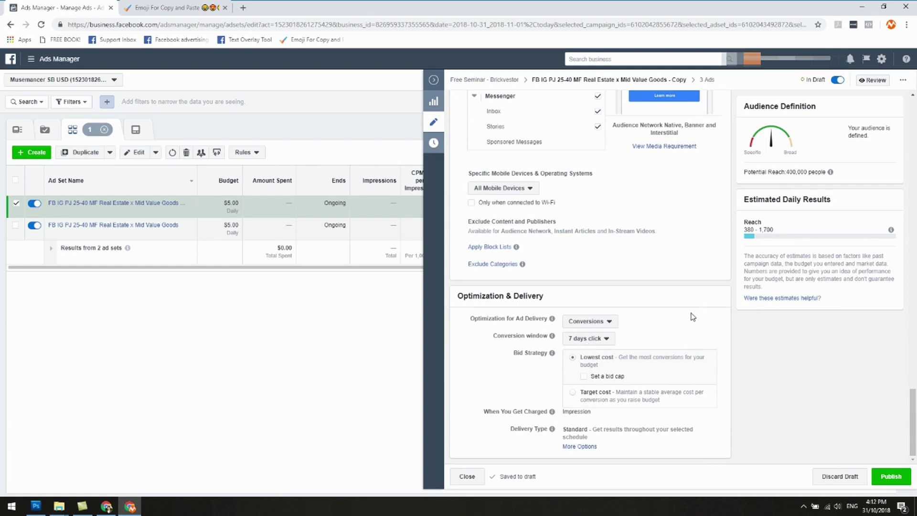
{"action": "scroll", "coordinate": [682, 324], "scroll_direction": "up", "scroll_amount": 2}
{"action": "scroll", "coordinate": [682, 324], "scroll_direction": "up", "scroll_amount": 20}
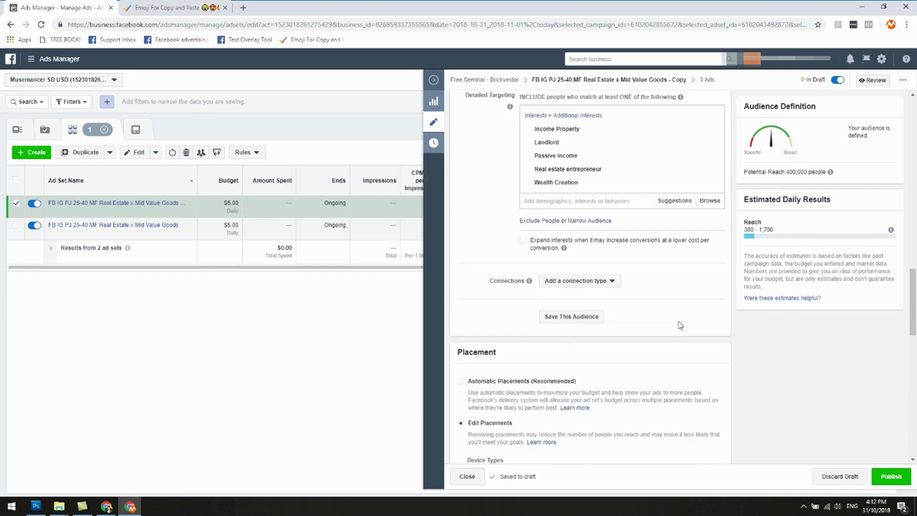
Rename the duplicated ad set as "FB IG PJ 25-40 MF Income Property", checking its list of targeted interests for the wording.
{"action": "scroll", "coordinate": [680, 325], "scroll_direction": "up", "scroll_amount": 5}
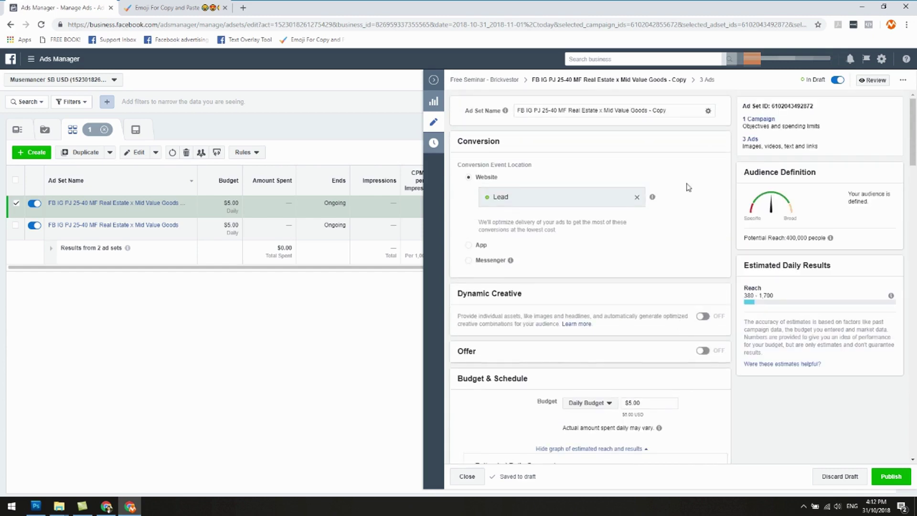
{"action": "left_click_drag", "start_coordinate": [568, 112], "coordinate": [673, 129]}
{"action": "key", "text": "BackSpace"}
{"action": "scroll", "coordinate": [672, 133], "scroll_direction": "down", "scroll_amount": 15}
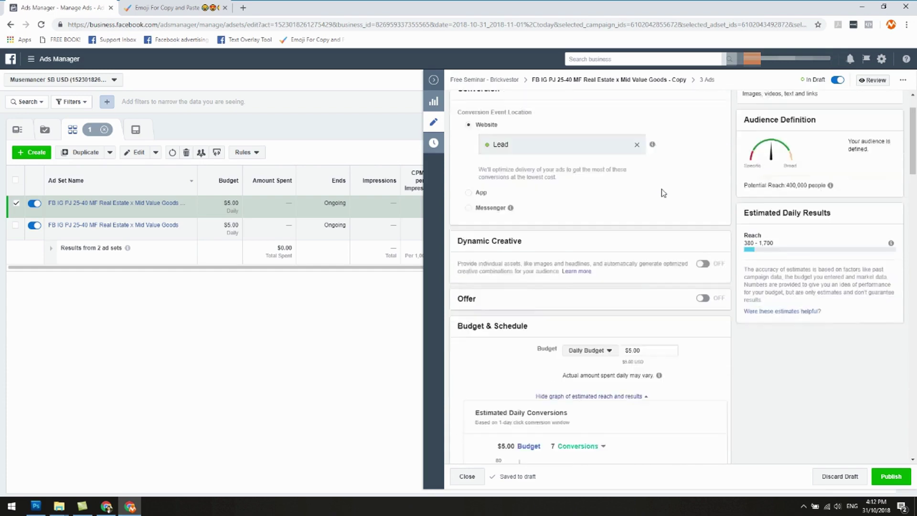
{"action": "scroll", "coordinate": [640, 299], "scroll_direction": "down", "scroll_amount": 5}
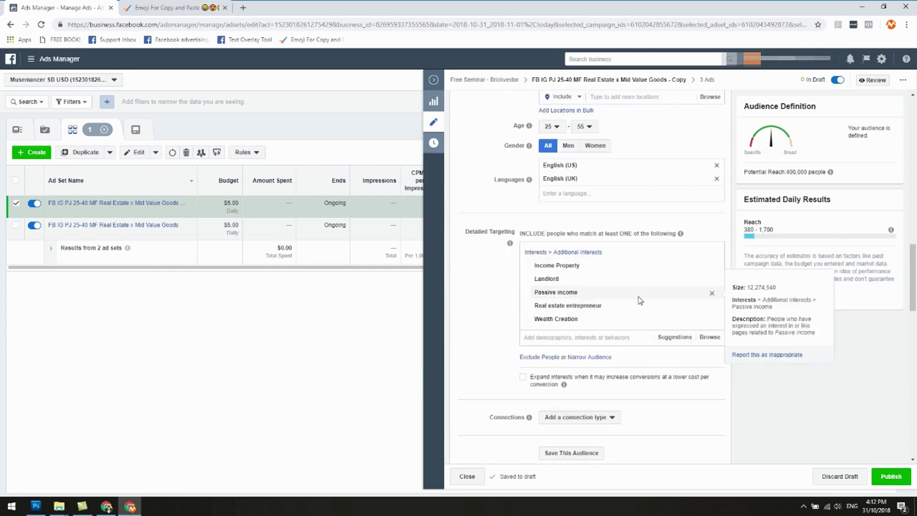
{"action": "mouse_move", "coordinate": [568, 317]}
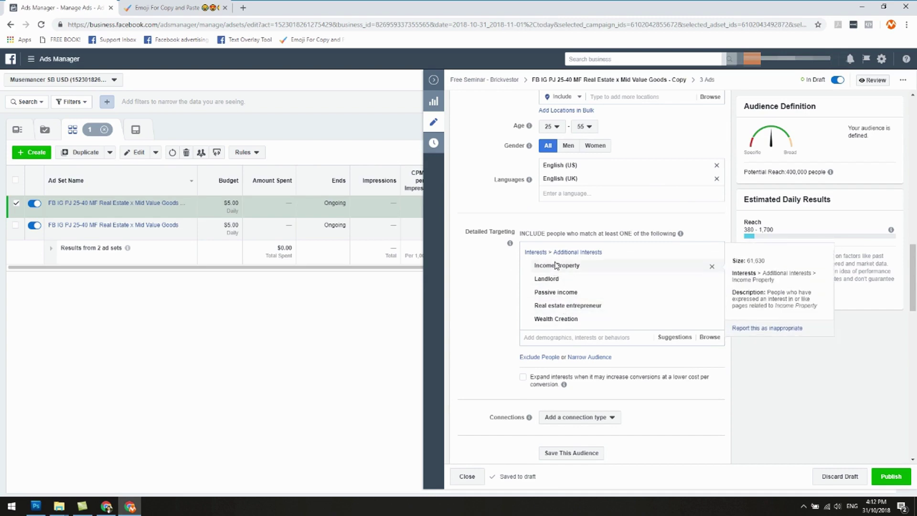
{"action": "scroll", "coordinate": [692, 181], "scroll_direction": "up", "scroll_amount": 20}
{"action": "type", "text": "ome Propert"}
{"action": "left_click", "coordinate": [689, 175]}
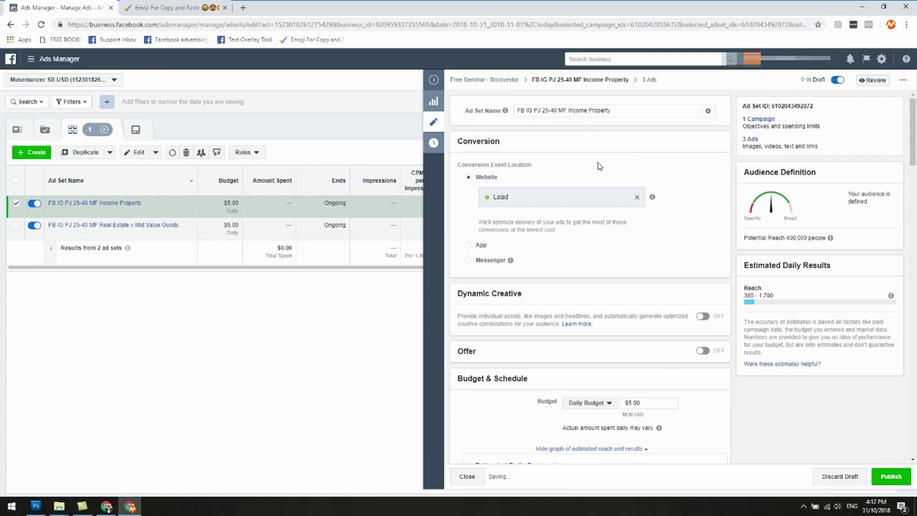
{"action": "mouse_move", "coordinate": [502, 136]}
{"action": "scroll", "coordinate": [724, 348], "scroll_direction": "down", "scroll_amount": 13}
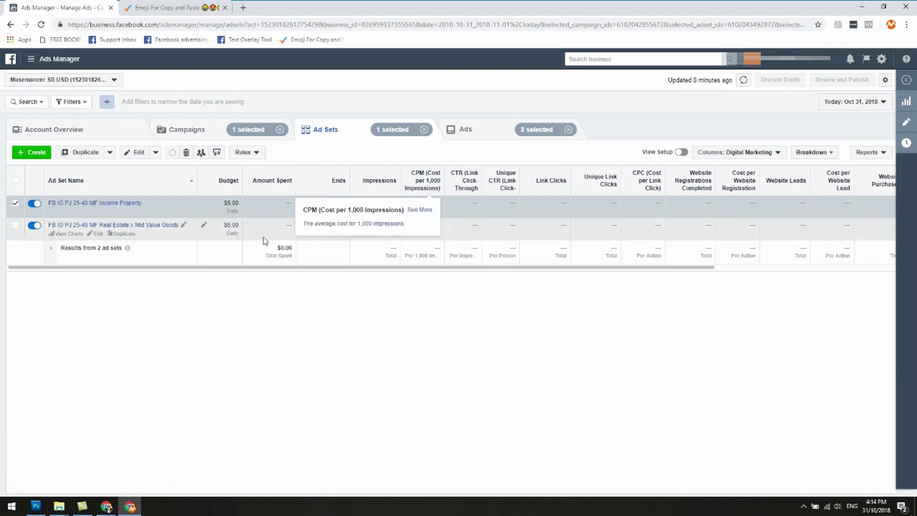
Show the ads in the Income Property ad set and open them for editing to compare their previews, ending with Ad 1 - Image 2.
{"action": "left_click", "coordinate": [466, 139]}
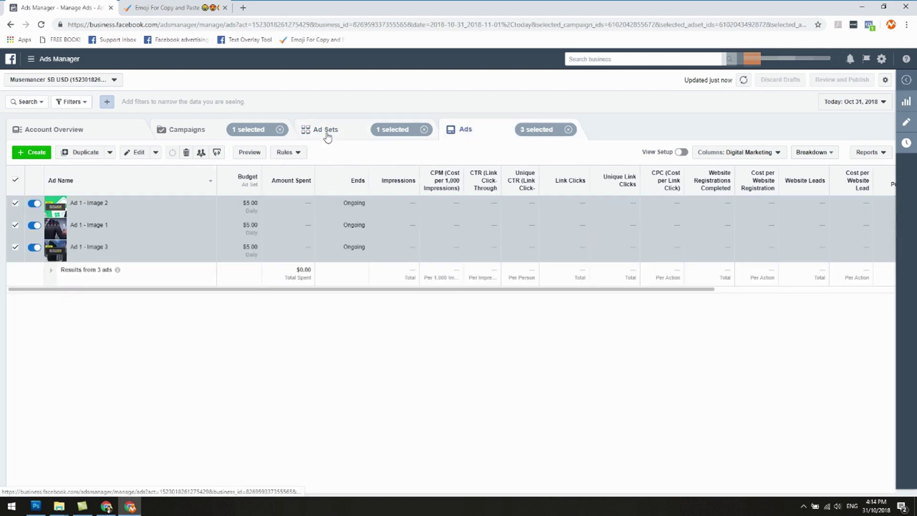
{"action": "mouse_move", "coordinate": [117, 270]}
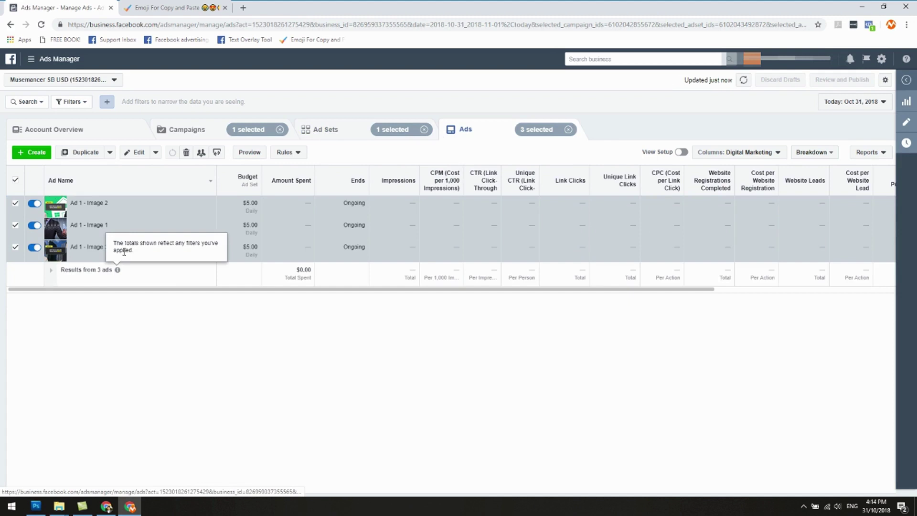
{"action": "left_click", "coordinate": [119, 255]}
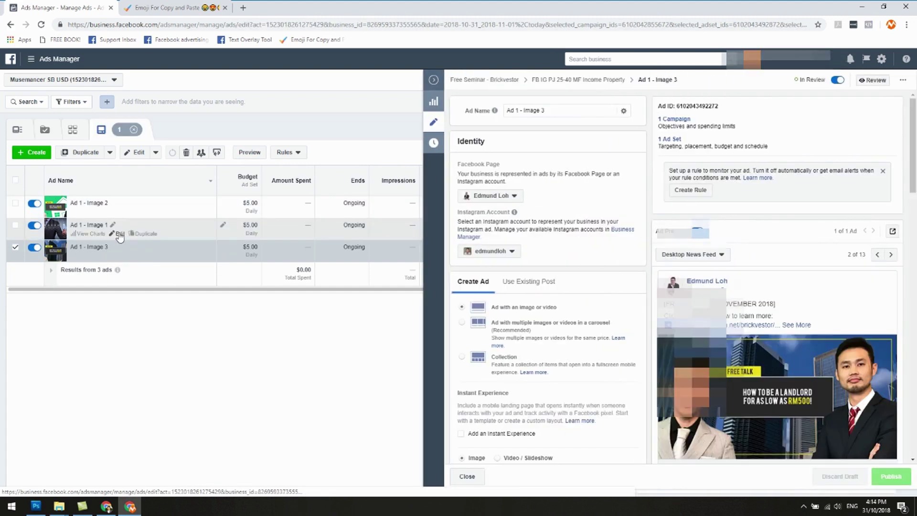
{"action": "scroll", "coordinate": [833, 307], "scroll_direction": "down", "scroll_amount": 1}
{"action": "left_click", "coordinate": [118, 233]}
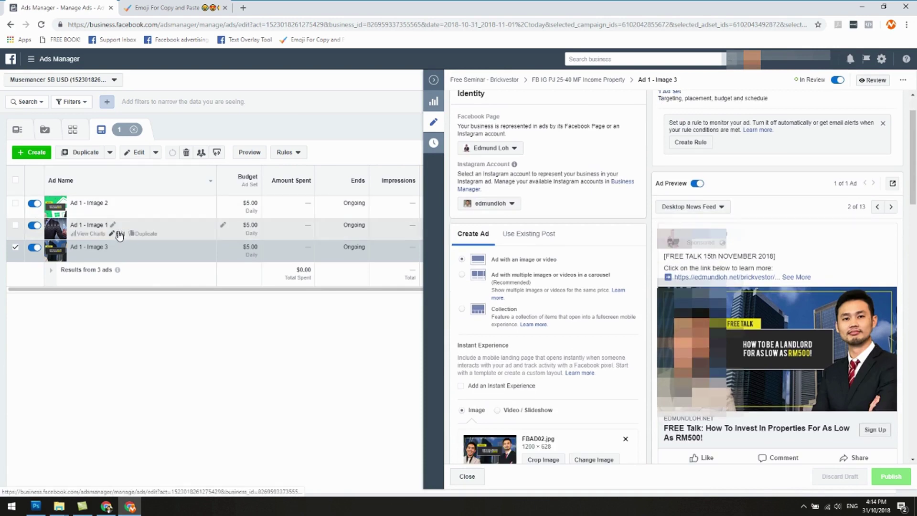
{"action": "left_click", "coordinate": [119, 212]}
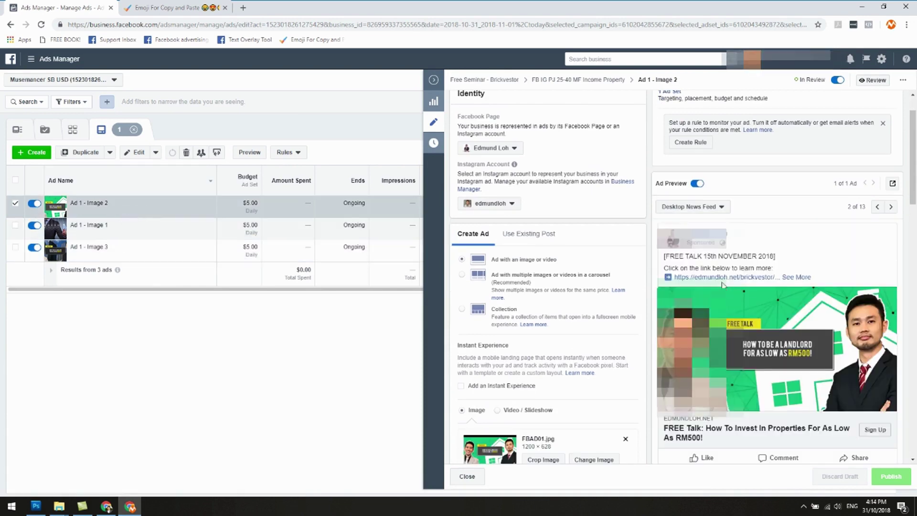
Open the Facebook post with comments for Ad 1 - Image 2 in a new tab and return to Ads Manager.
{"action": "scroll", "coordinate": [661, 281], "scroll_direction": "down", "scroll_amount": 2}
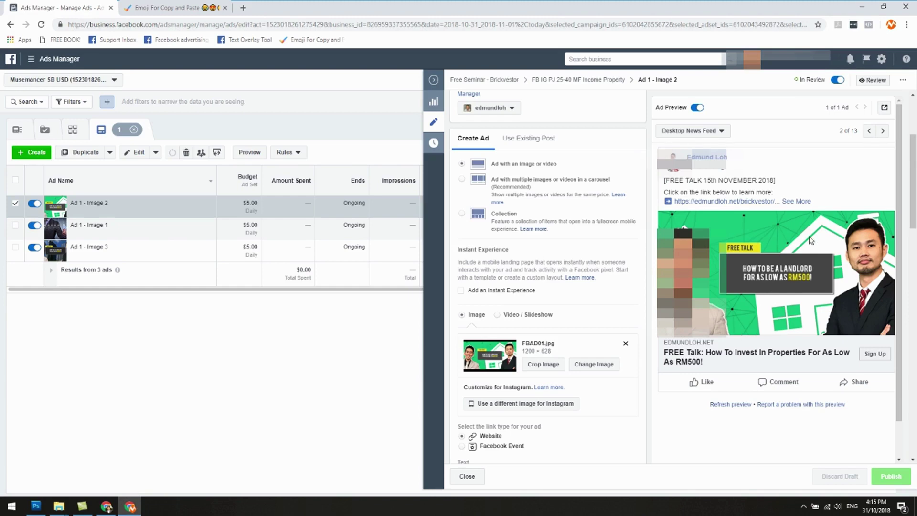
{"action": "left_click", "coordinate": [885, 107]}
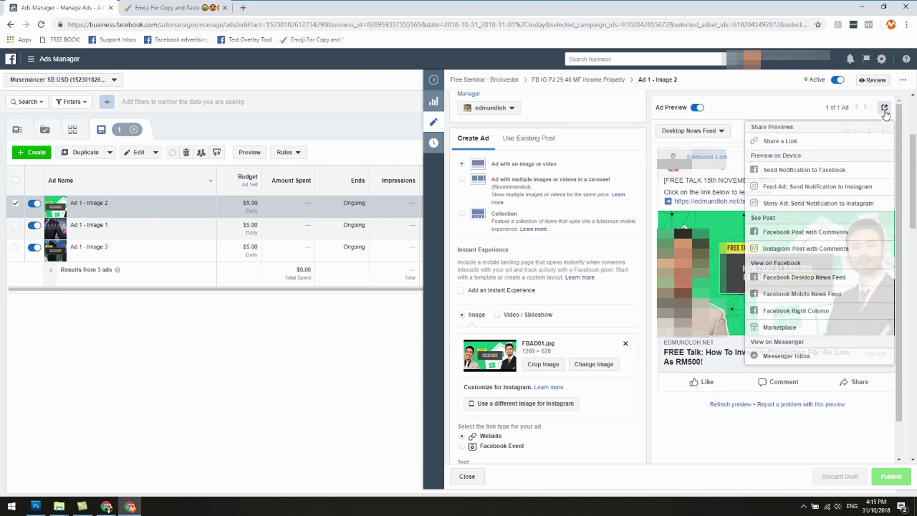
{"action": "left_click", "coordinate": [807, 239]}
{"action": "left_click", "coordinate": [53, 7]}
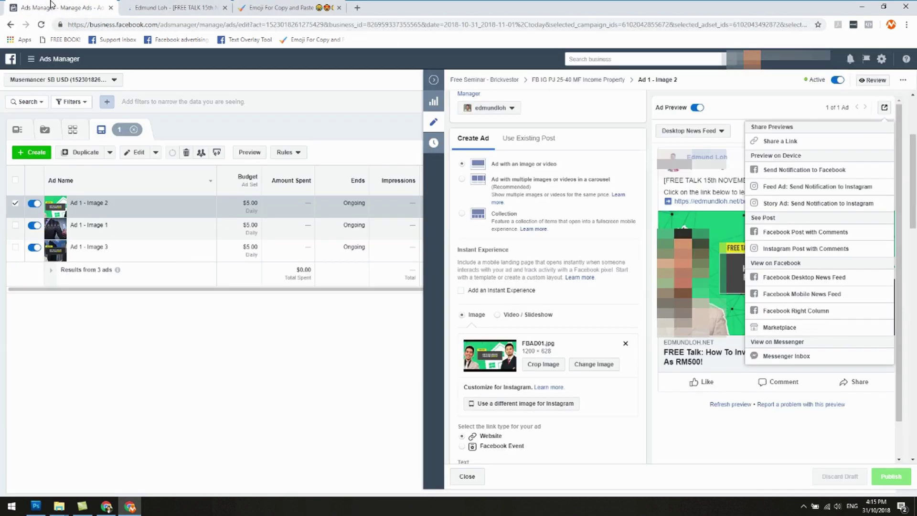
Close the ad editor and list only the ads of the Real Estate x Mid Value Goods ad set.
{"action": "left_click", "coordinate": [433, 79]}
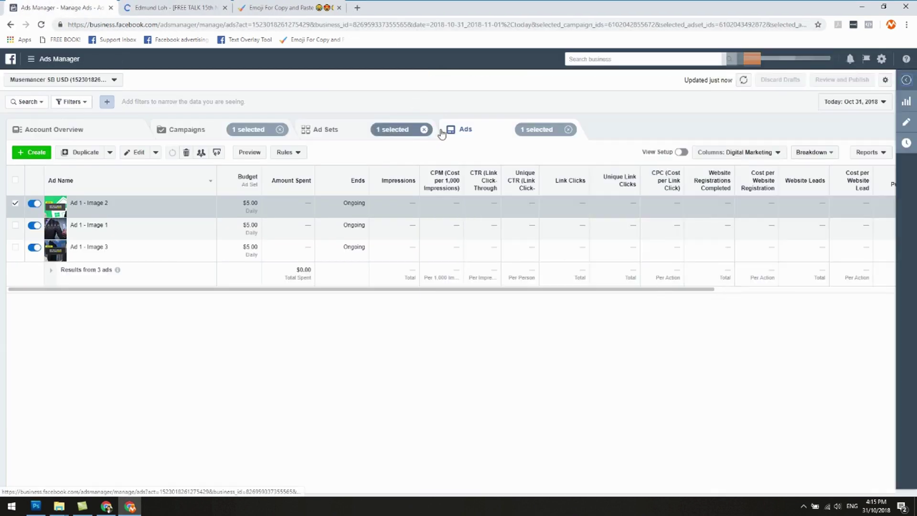
{"action": "left_click", "coordinate": [337, 130]}
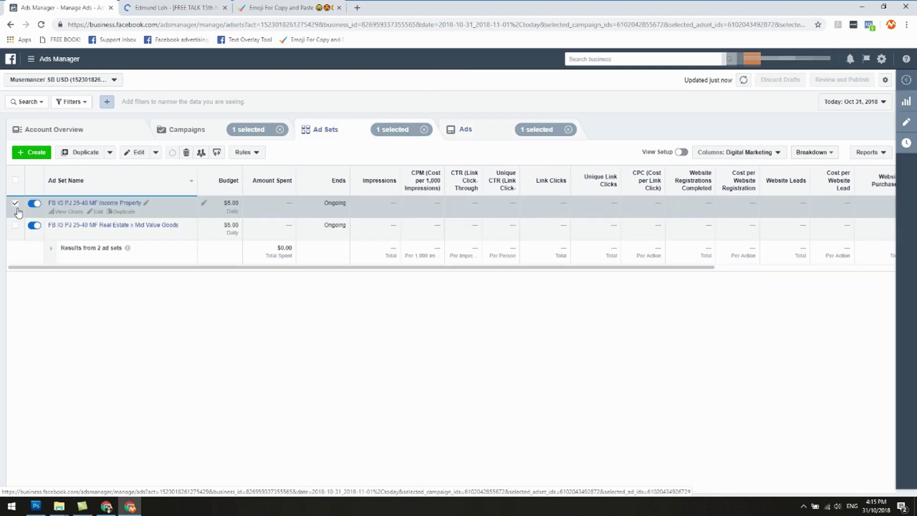
{"action": "left_click", "coordinate": [15, 203]}
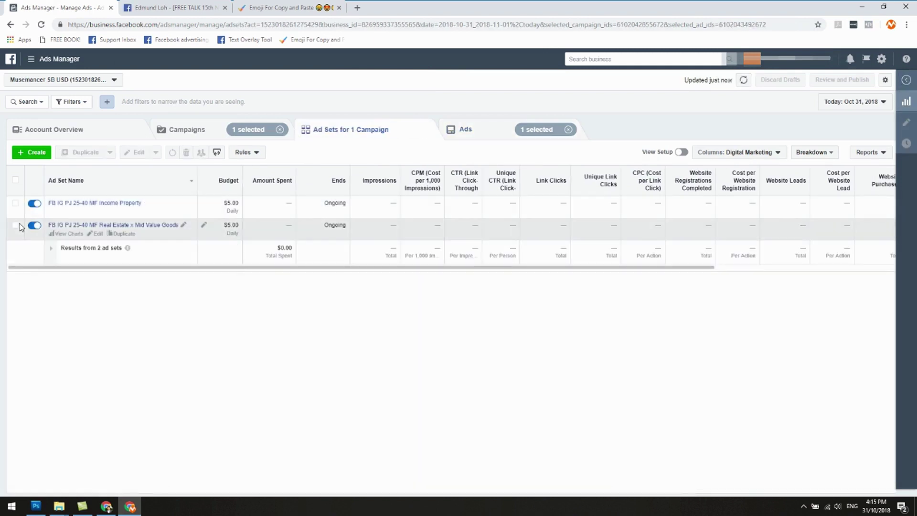
{"action": "left_click", "coordinate": [16, 226]}
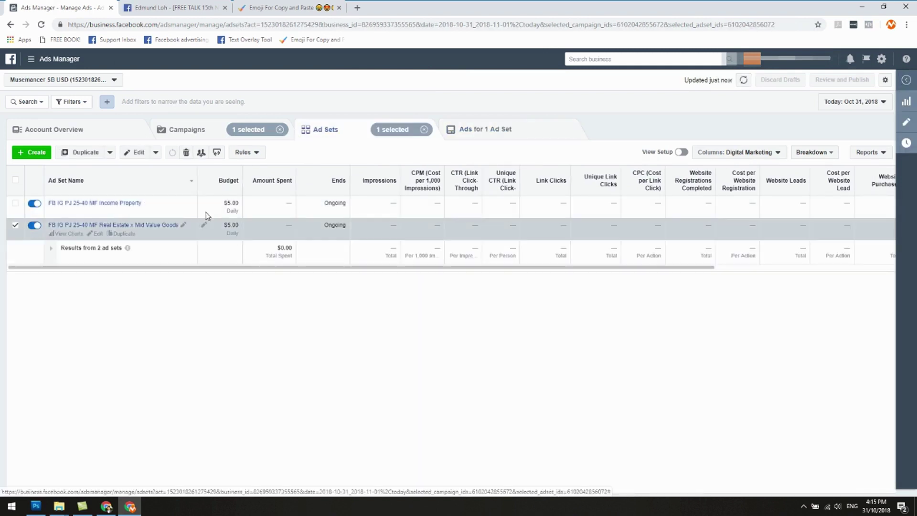
{"action": "left_click", "coordinate": [514, 134]}
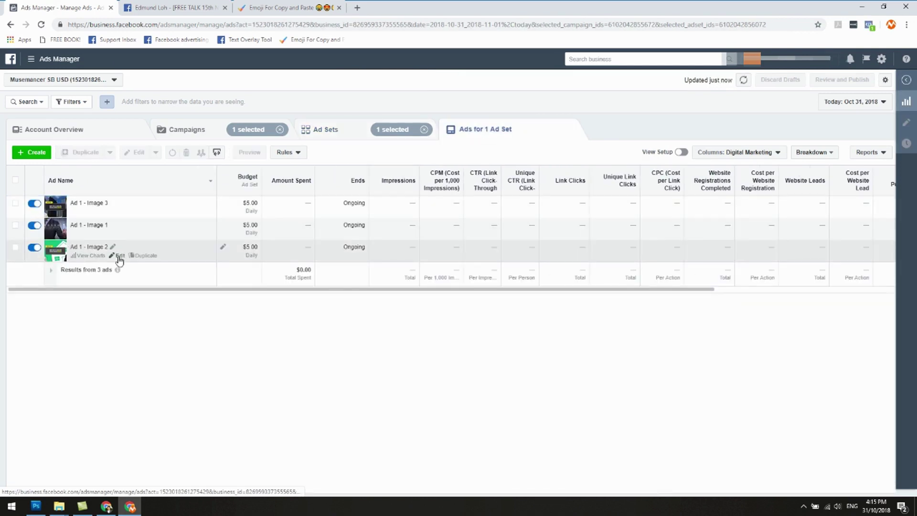
Open the Facebook post with comments for the Real Estate x Mid Value Goods ad set's Ad 1 - Image 2, closing the emoji page.
{"action": "left_click", "coordinate": [120, 256]}
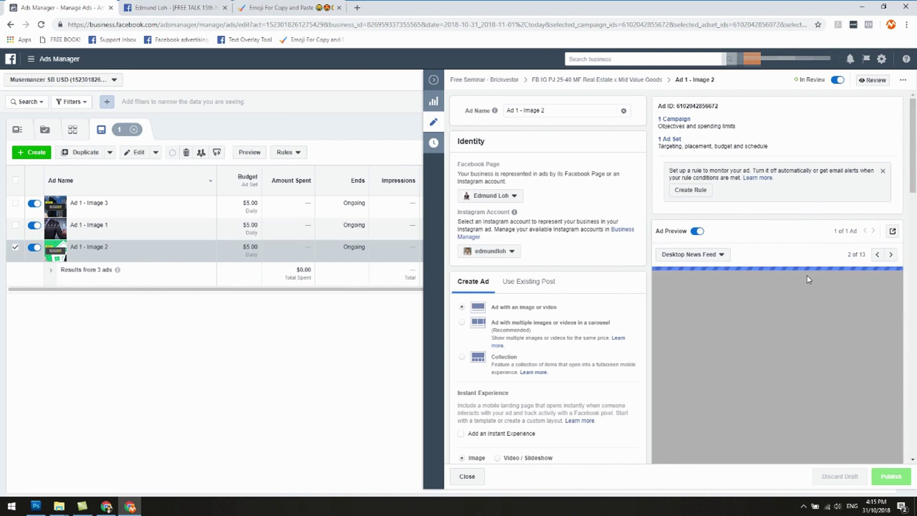
{"action": "scroll", "coordinate": [829, 292], "scroll_direction": "down", "scroll_amount": 1}
{"action": "scroll", "coordinate": [829, 287], "scroll_direction": "down", "scroll_amount": 1}
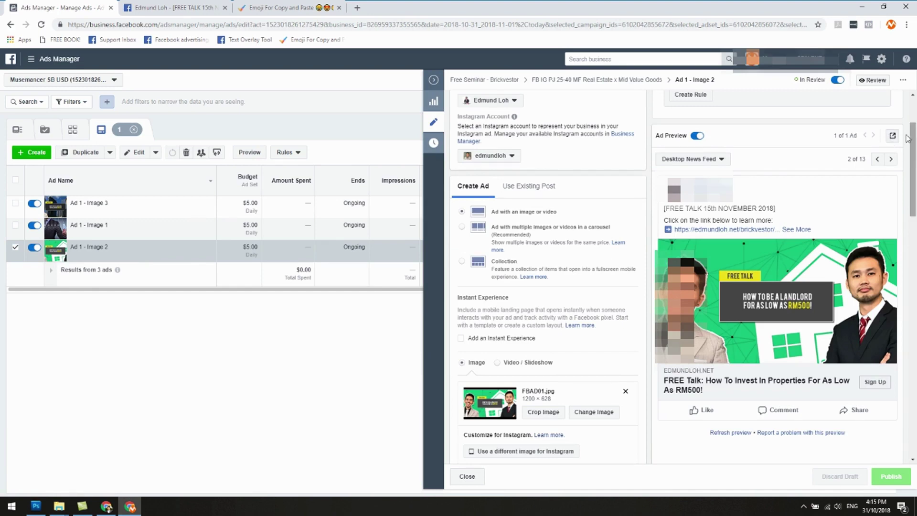
{"action": "left_click", "coordinate": [892, 136]}
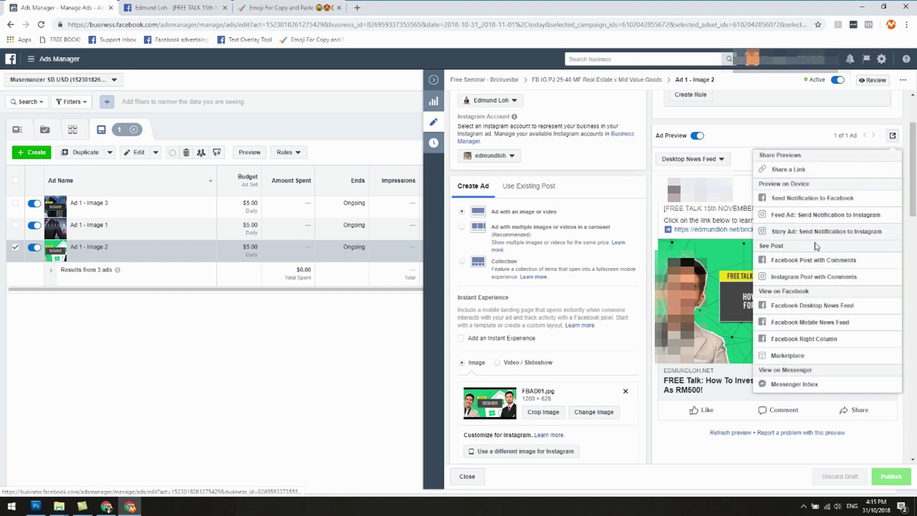
{"action": "left_click", "coordinate": [813, 260]}
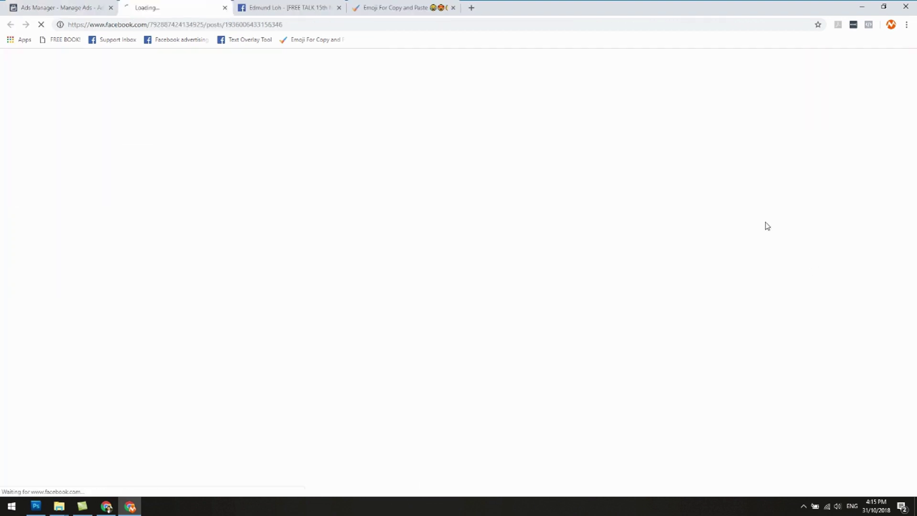
{"action": "left_click", "coordinate": [453, 7]}
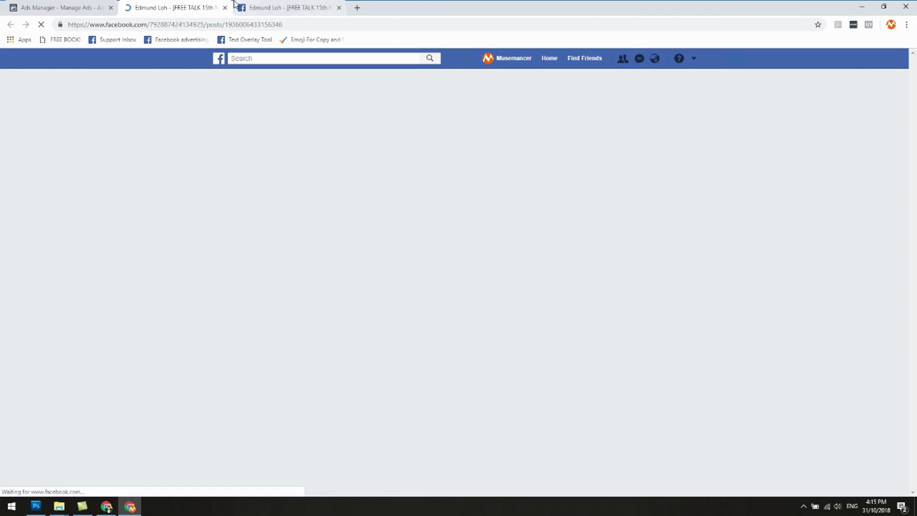
Compare the text and image of the two Ad 1 - Image 2 posts from the different ad sets.
{"action": "scroll", "coordinate": [260, 191], "scroll_direction": "down", "scroll_amount": 5}
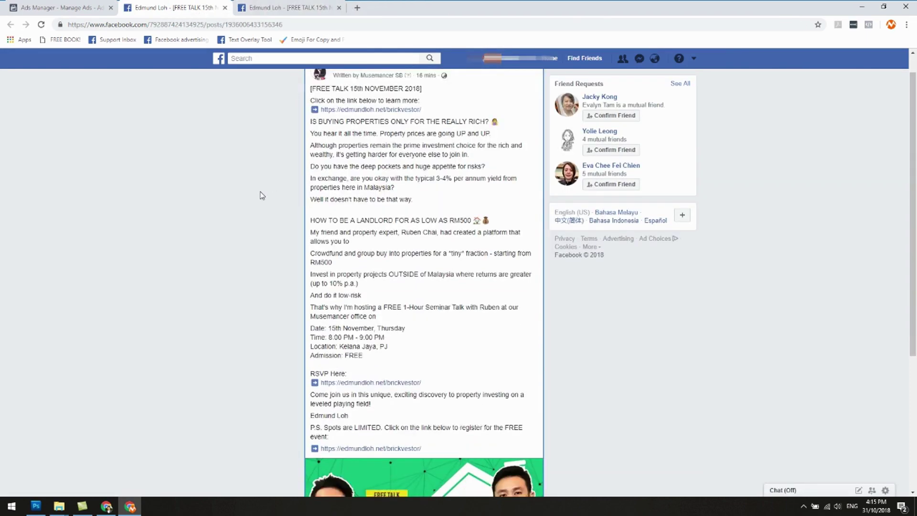
{"action": "key", "text": "ctrl+Tab"}
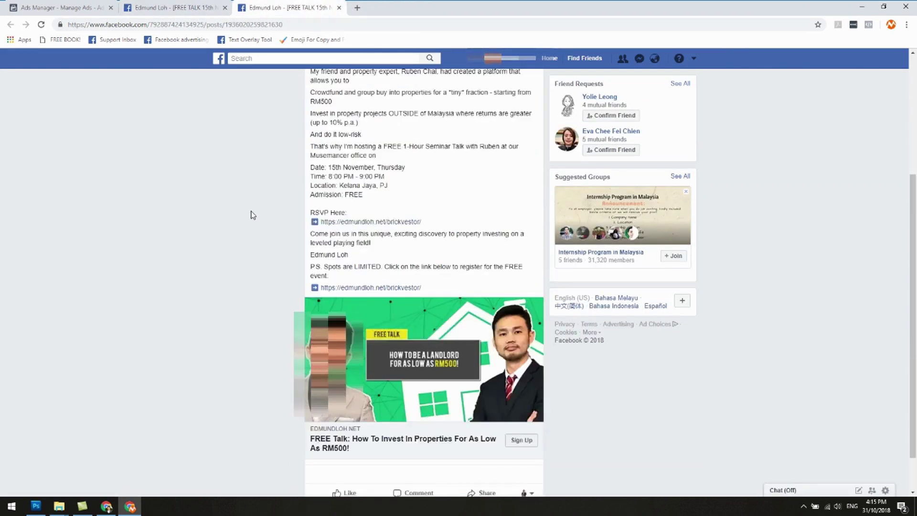
{"action": "left_click", "coordinate": [167, 3]}
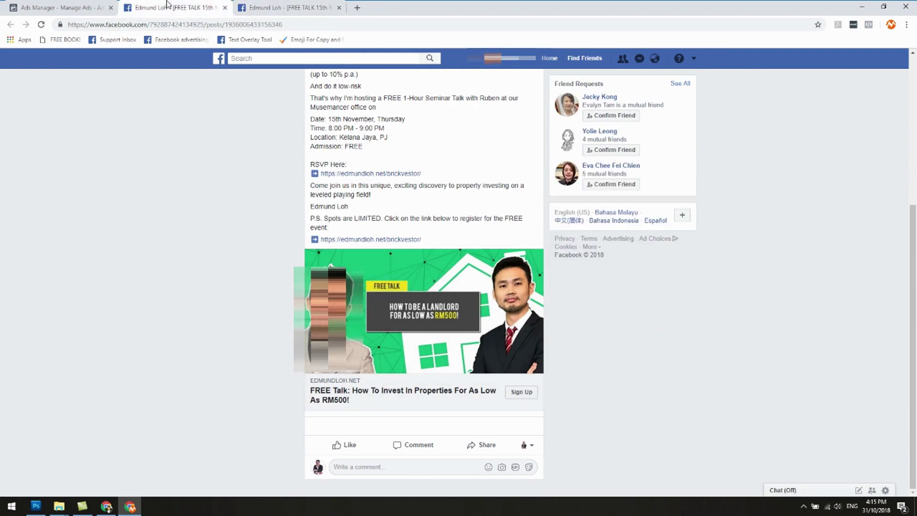
{"action": "key", "text": "ctrl+Tab"}
{"action": "left_click", "coordinate": [184, 6]}
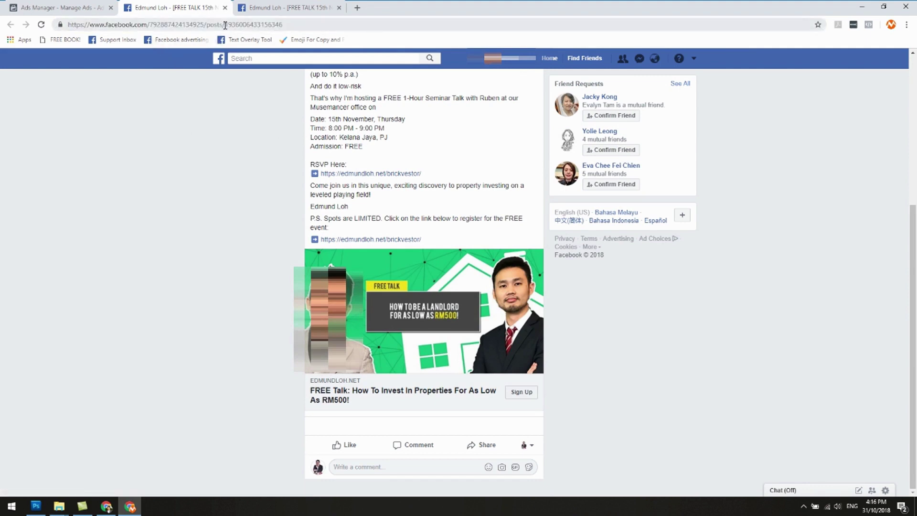
Highlight the post ID in each post's web address and compare the IDs of the two posts.
{"action": "left_click_drag", "start_coordinate": [226, 25], "coordinate": [288, 26]}
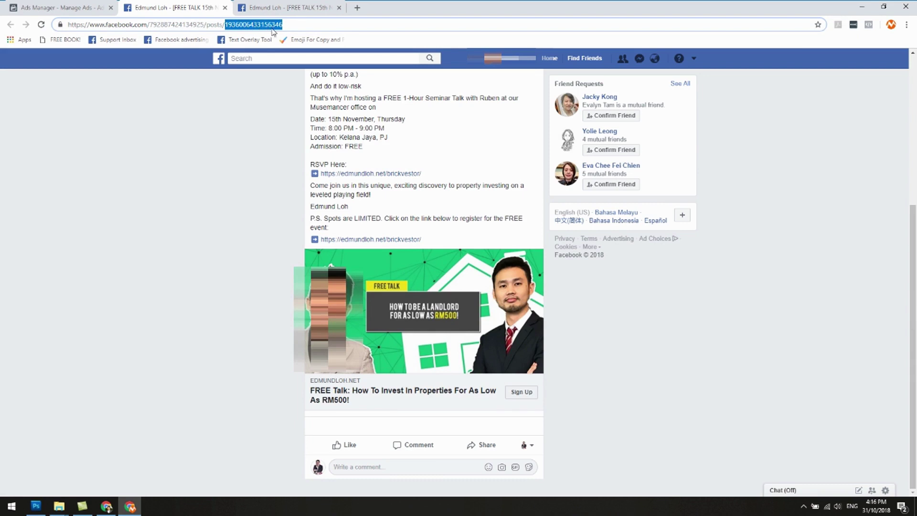
{"action": "left_click", "coordinate": [301, 7]}
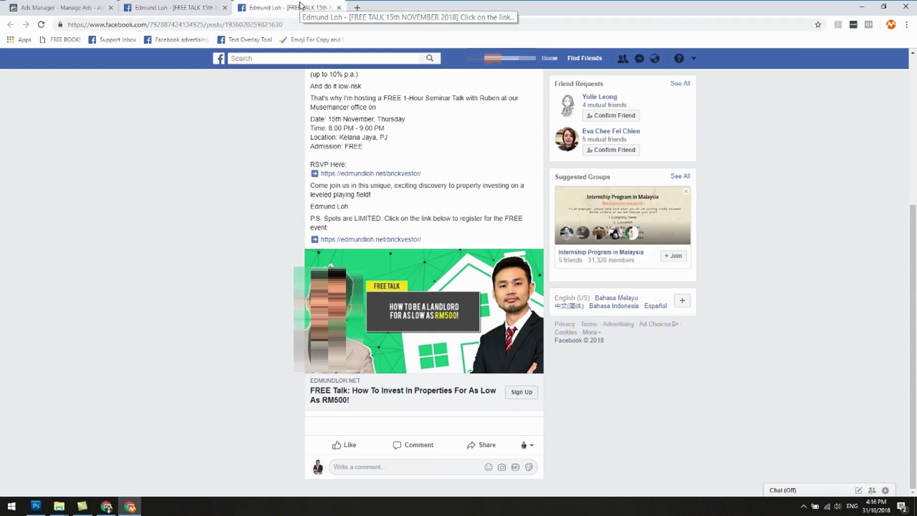
{"action": "left_click_drag", "start_coordinate": [227, 27], "coordinate": [283, 31]}
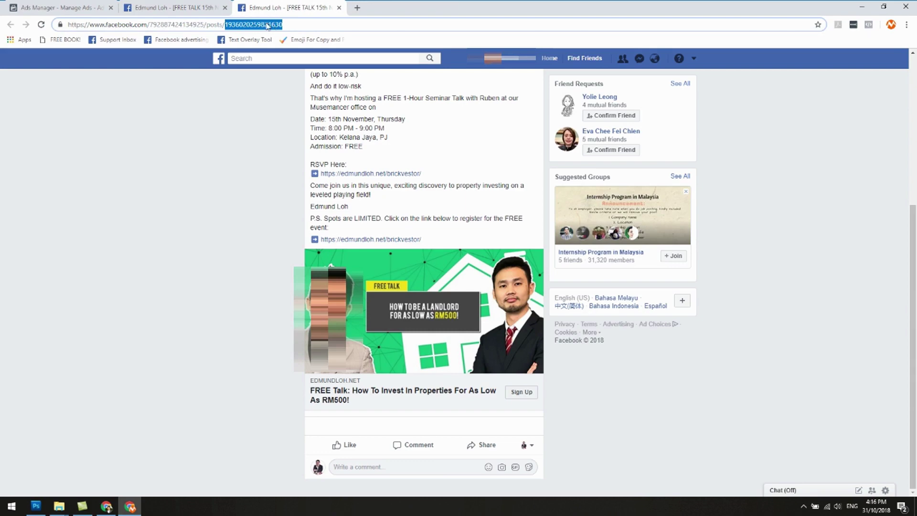
{"action": "left_click", "coordinate": [193, 6]}
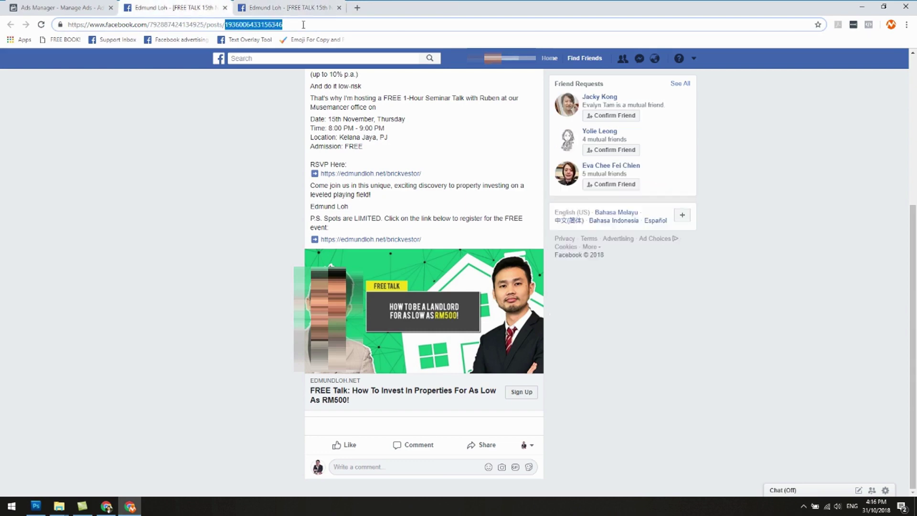
{"action": "left_click", "coordinate": [274, 9]}
{"action": "left_click", "coordinate": [194, 7]}
{"action": "left_click", "coordinate": [253, 5]}
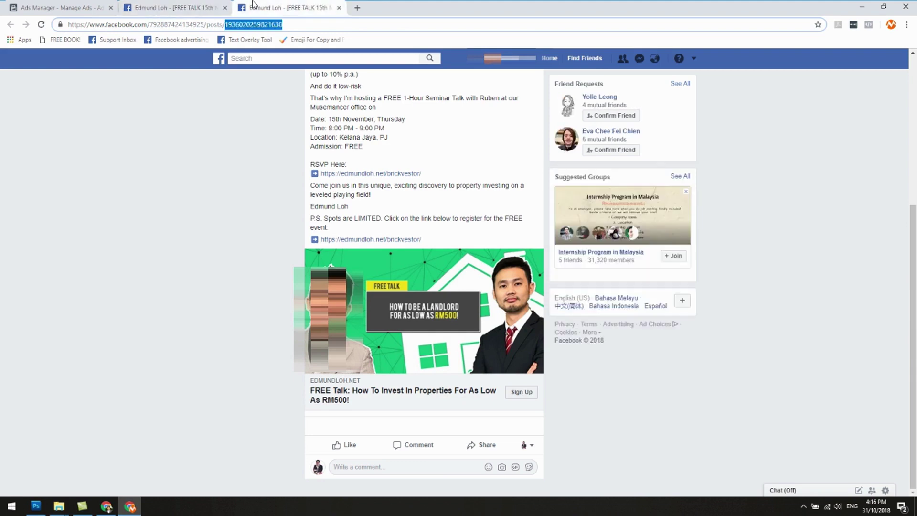
{"action": "left_click", "coordinate": [198, 4]}
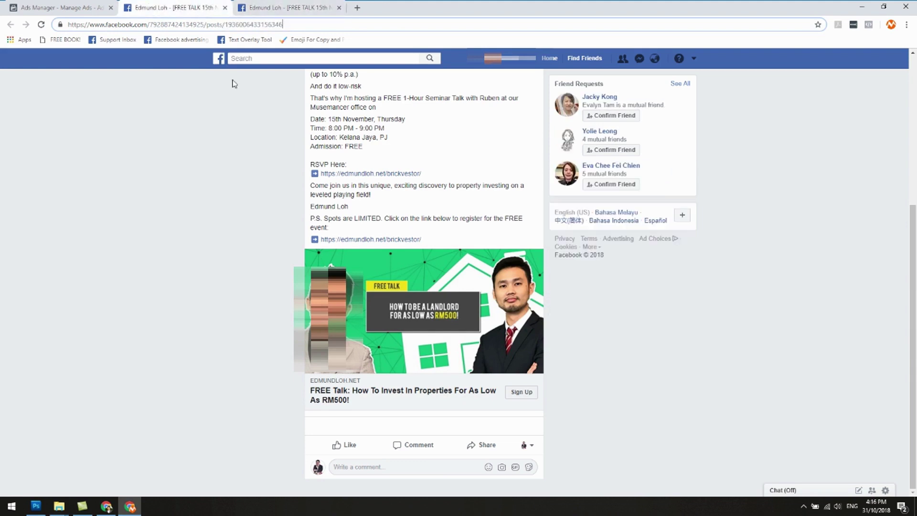
{"action": "left_click", "coordinate": [236, 5]}
{"action": "left_click", "coordinate": [209, 5]}
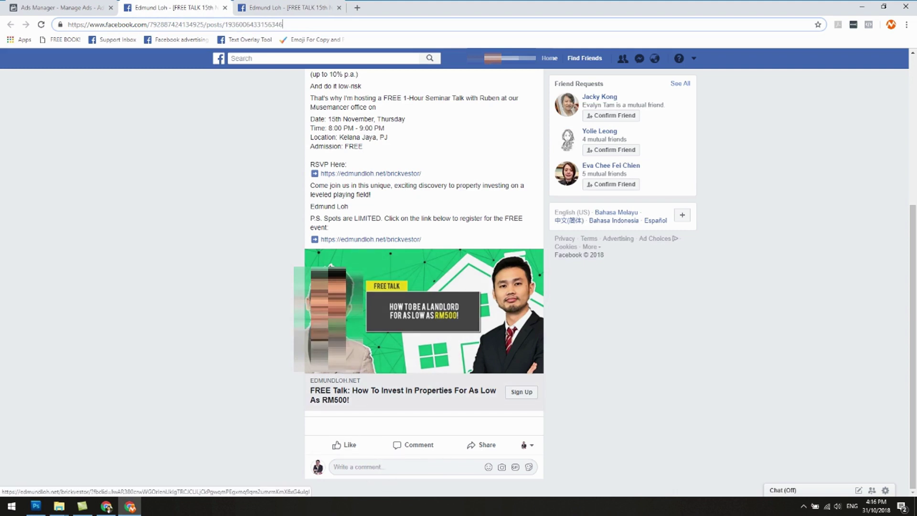
Examine the comment area of the Real Estate ad's post, and look through the Income Property ad's post for comparison.
{"action": "left_click", "coordinate": [391, 467]}
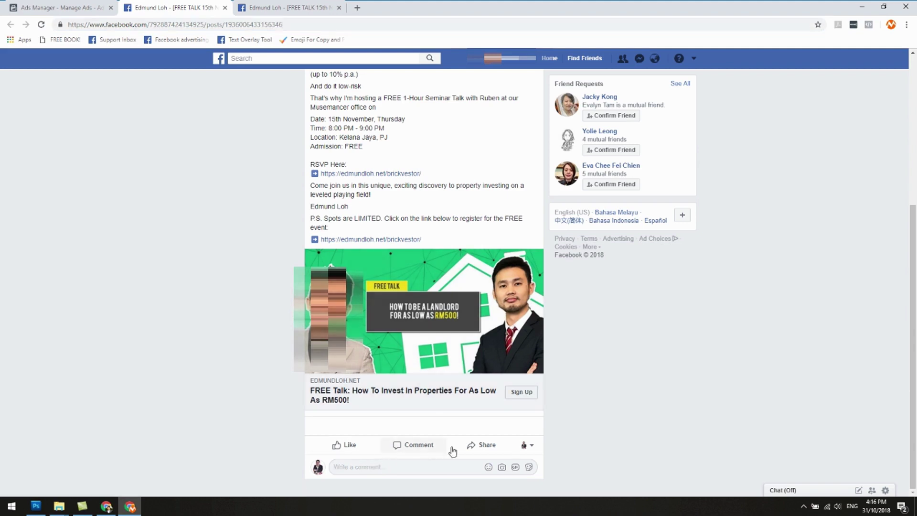
{"action": "left_click", "coordinate": [270, 7]}
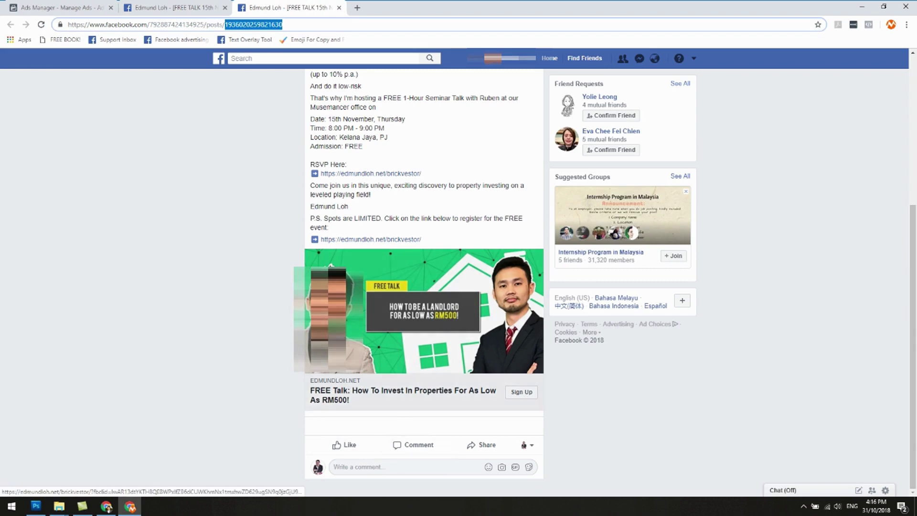
{"action": "scroll", "coordinate": [296, 329], "scroll_direction": "up", "scroll_amount": 4}
{"action": "scroll", "coordinate": [294, 328], "scroll_direction": "down", "scroll_amount": 4}
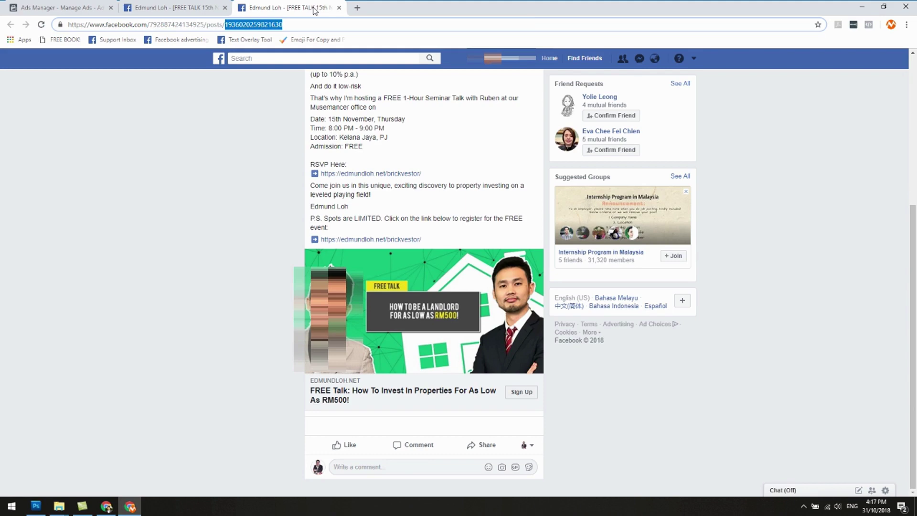
Close both post pages and the ad editor, check which ad set is selected, and return to the Real Estate x Mid Value Goods ads.
{"action": "left_click", "coordinate": [339, 8]}
{"action": "left_click", "coordinate": [225, 9]}
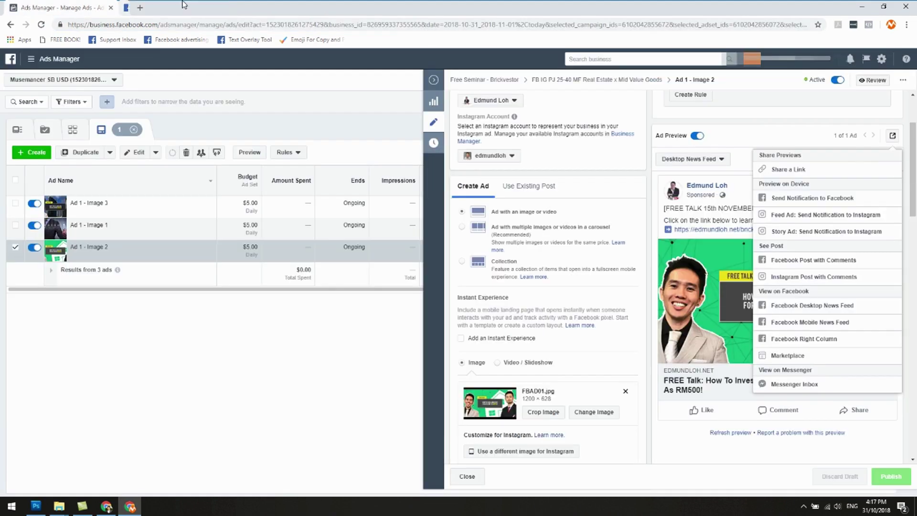
{"action": "left_click", "coordinate": [442, 84]}
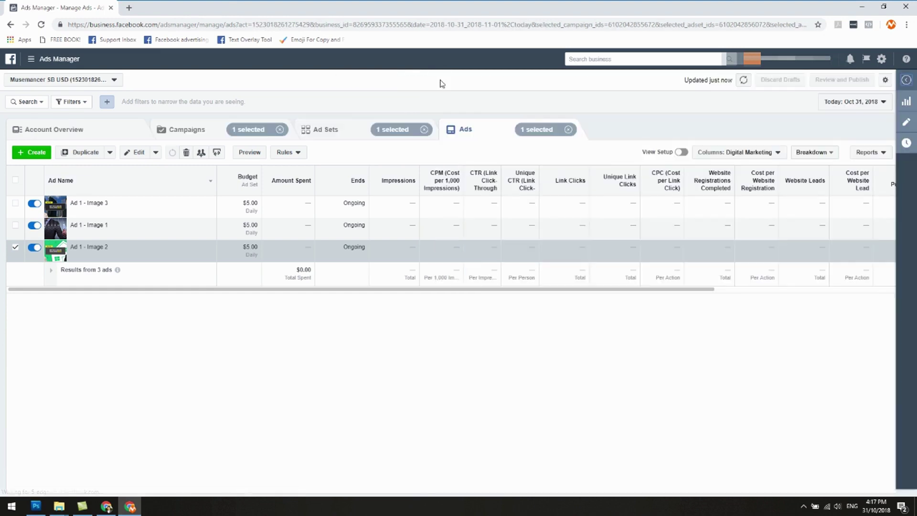
{"action": "left_click", "coordinate": [334, 129]}
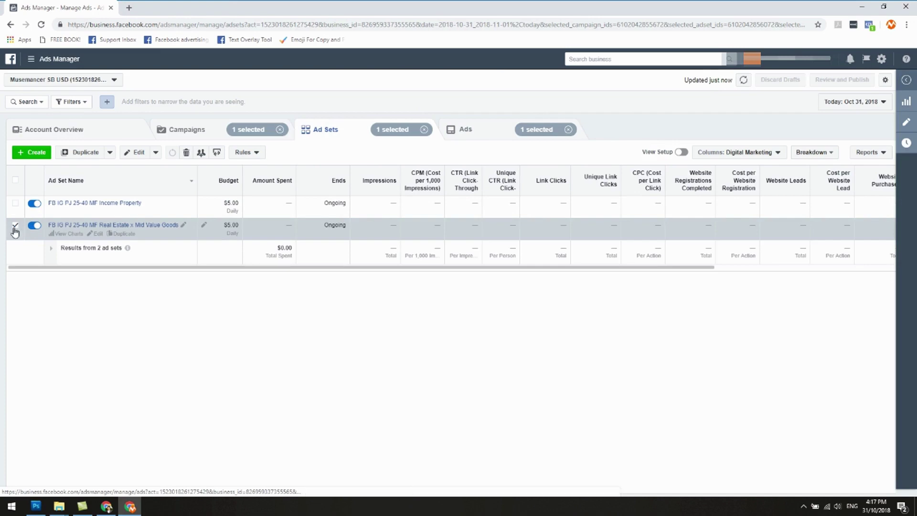
{"action": "left_click", "coordinate": [506, 132]}
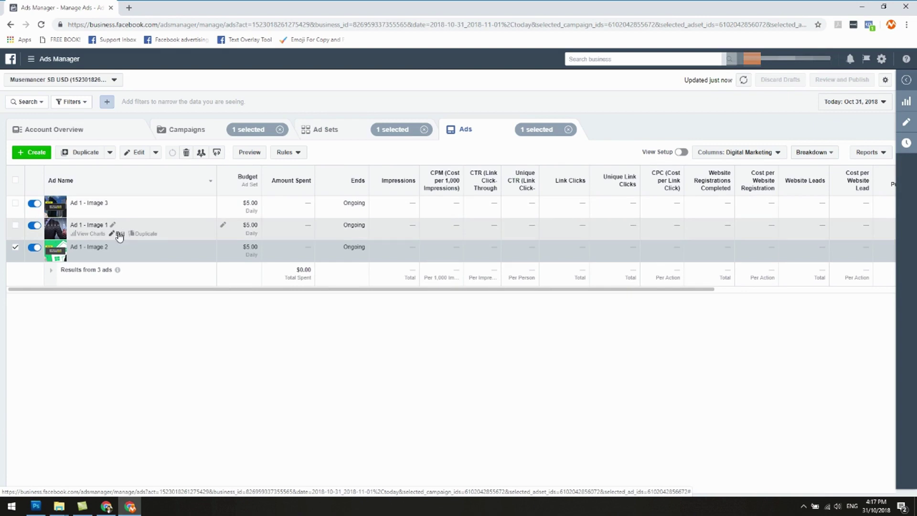
Open the Facebook post with comments for Ad 1 - Image 1 in a new tab and return to Ads Manager.
{"action": "left_click", "coordinate": [120, 234]}
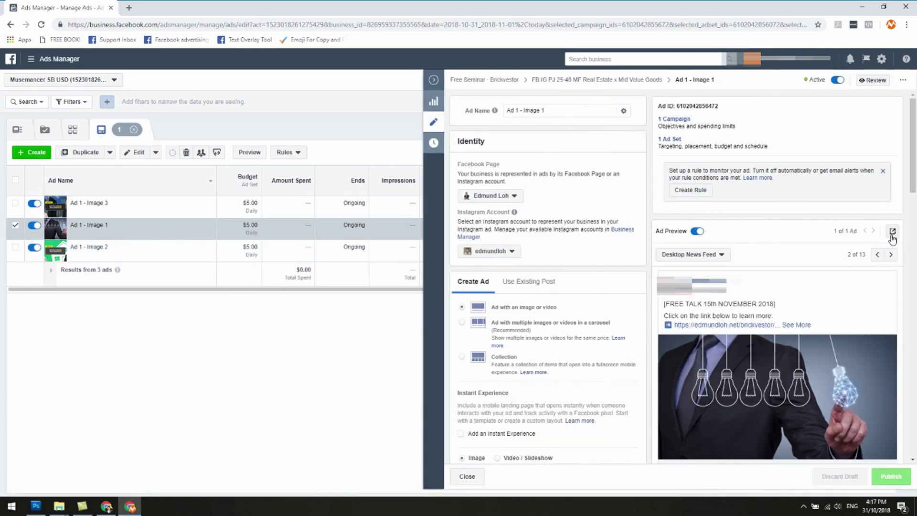
{"action": "left_click", "coordinate": [891, 234]}
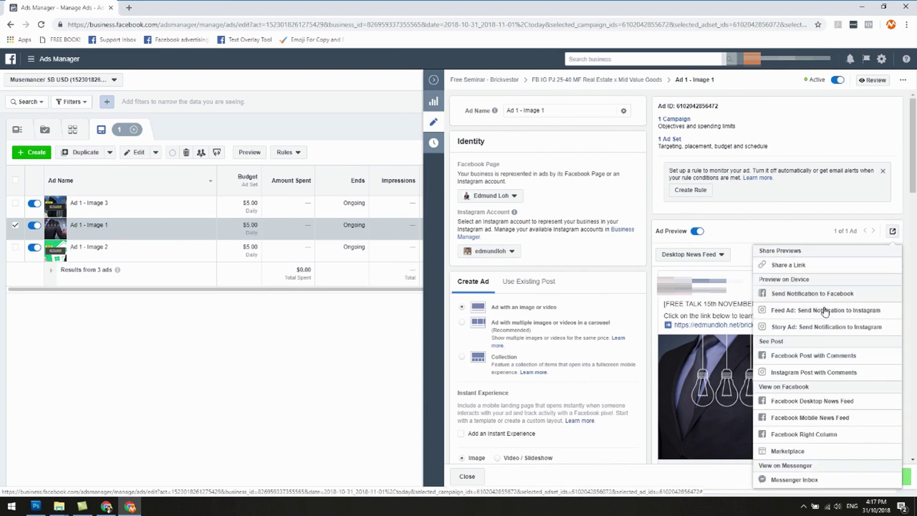
{"action": "left_click", "coordinate": [806, 357]}
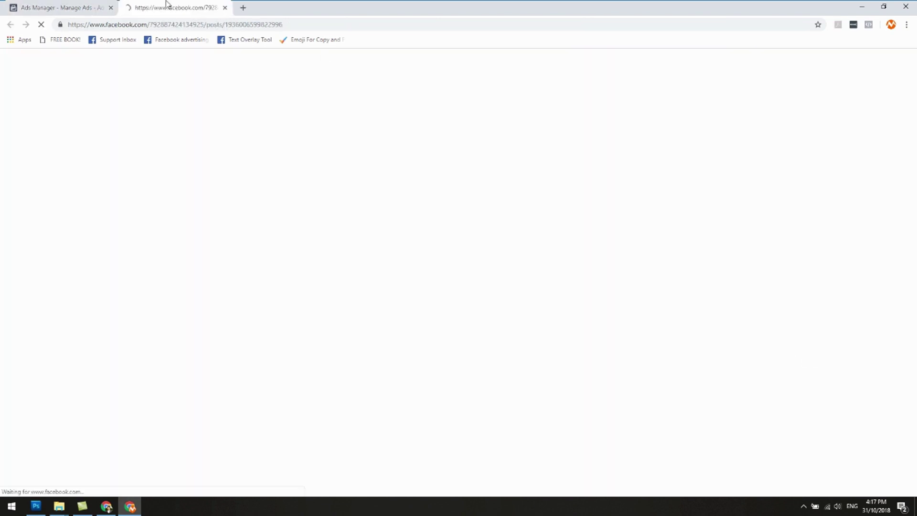
{"action": "left_click", "coordinate": [64, 7]}
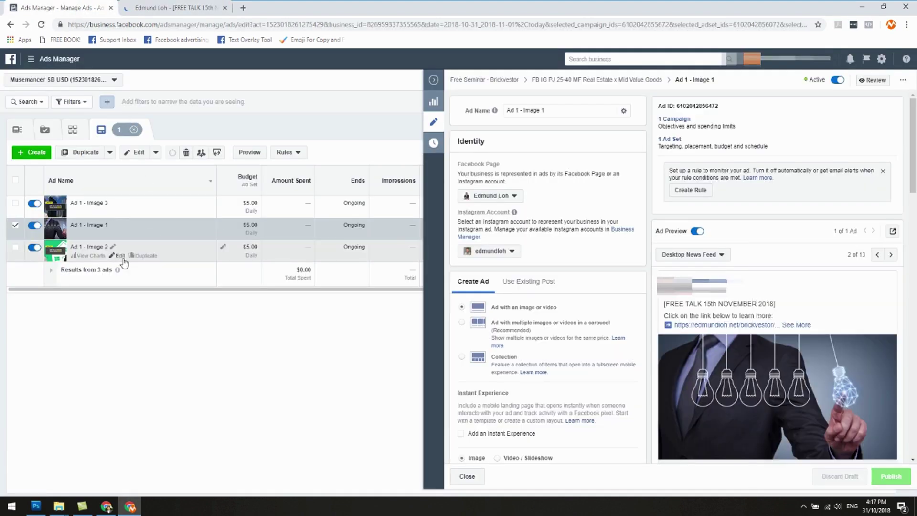
Open the Facebook post with comments for Ad 1 - Image 2, place its tab after the Image 1 post, and return to Ads Manager.
{"action": "left_click", "coordinate": [120, 256]}
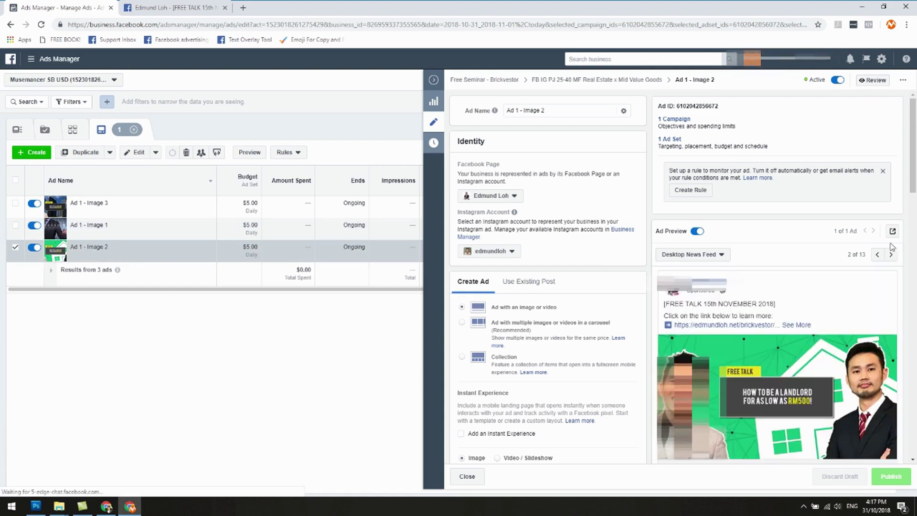
{"action": "left_click", "coordinate": [892, 231]}
{"action": "left_click", "coordinate": [814, 365]}
{"action": "left_click_drag", "start_coordinate": [140, 8], "coordinate": [287, 9]}
{"action": "left_click", "coordinate": [64, 7]}
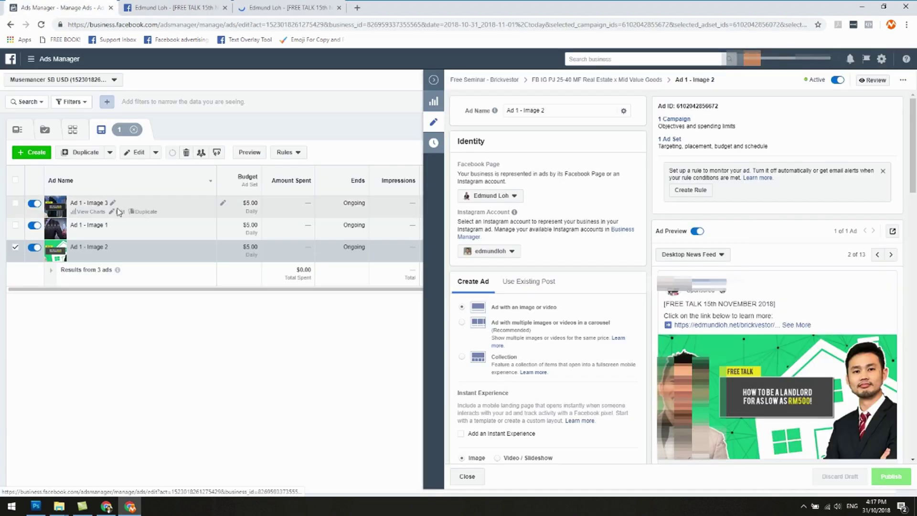
Open the Facebook post with comments for Ad 1 - Image 3, place its tab after the other posts, and return to Ads Manager.
{"action": "left_click", "coordinate": [120, 214]}
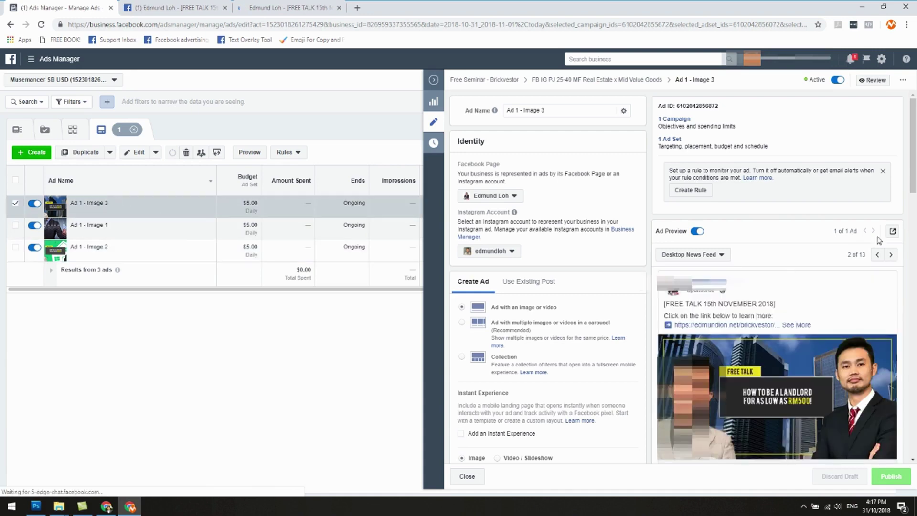
{"action": "left_click", "coordinate": [891, 231]}
{"action": "left_click", "coordinate": [814, 355]}
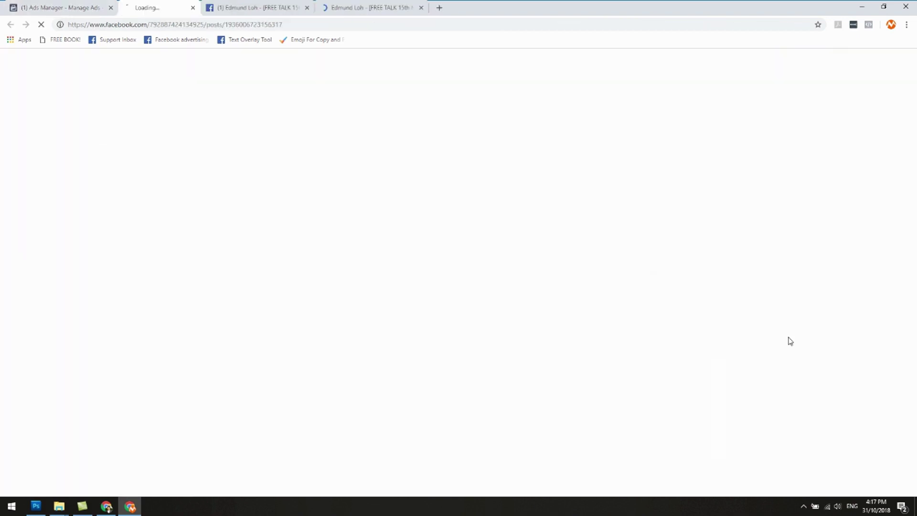
{"action": "left_click_drag", "start_coordinate": [190, 7], "coordinate": [412, 7]}
{"action": "left_click", "coordinate": [48, 4]}
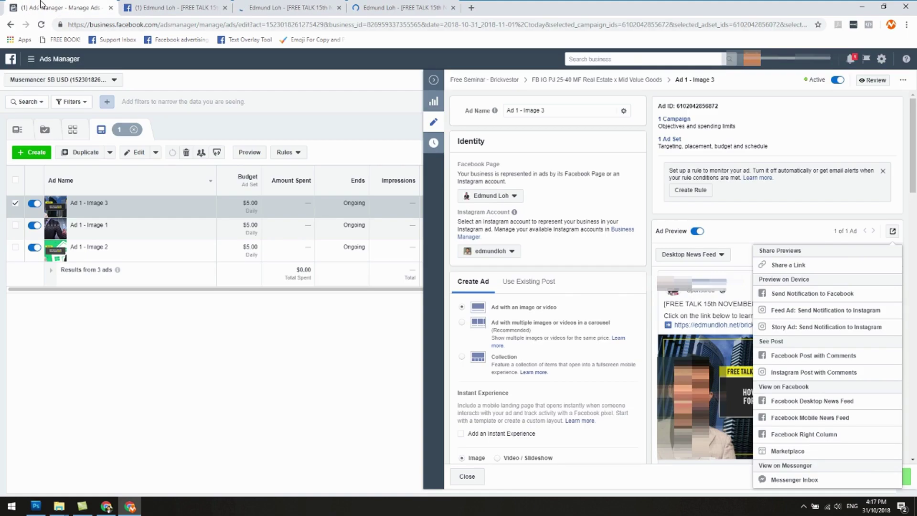
Close the ad editor and switch the ad set selection from Real Estate x Mid Value Goods to Income Property.
{"action": "left_click", "coordinate": [433, 79]}
{"action": "left_click", "coordinate": [327, 132]}
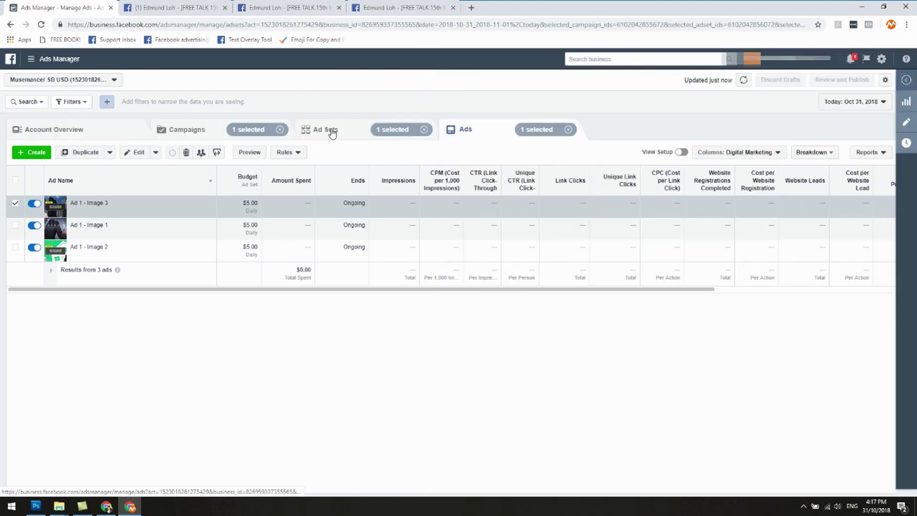
{"action": "left_click", "coordinate": [15, 225]}
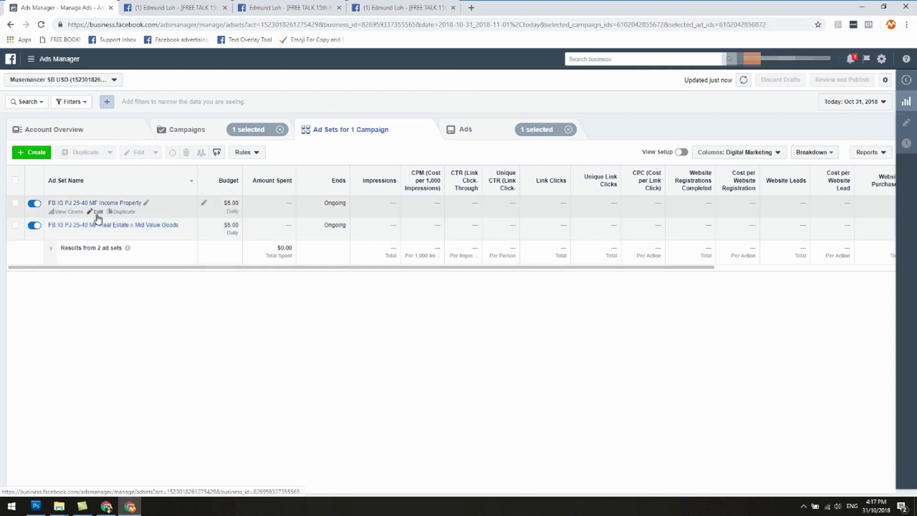
{"action": "left_click", "coordinate": [16, 203]}
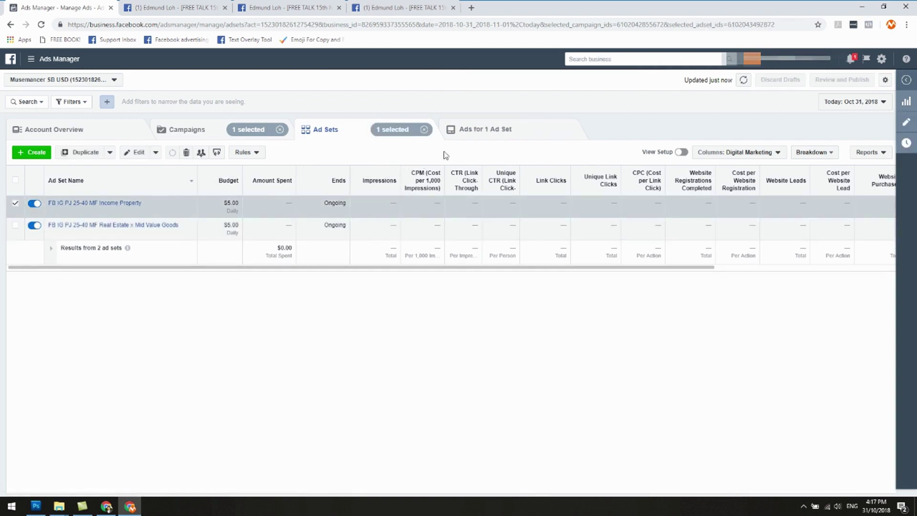
Open Ad 1 - Image 1 of the Income Property ad set for editing, switch it to an existing post, and start post ID entry.
{"action": "left_click", "coordinate": [474, 132]}
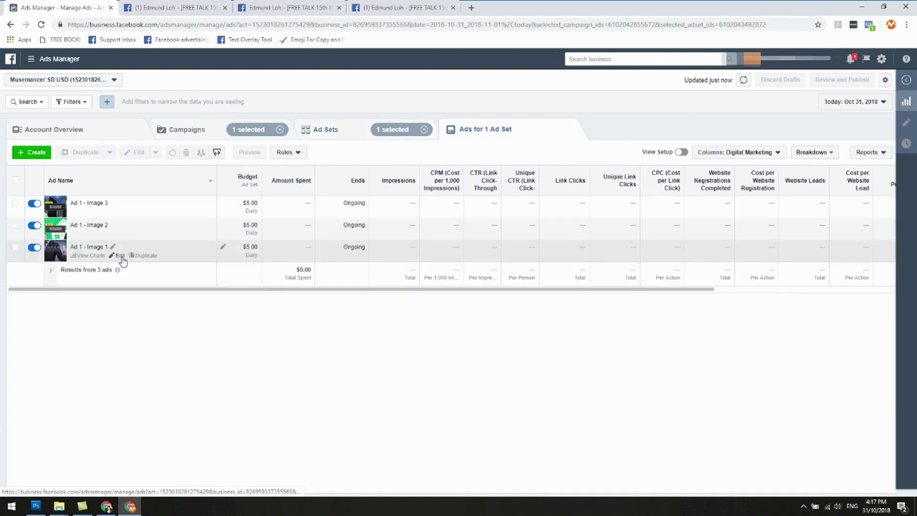
{"action": "left_click", "coordinate": [119, 256]}
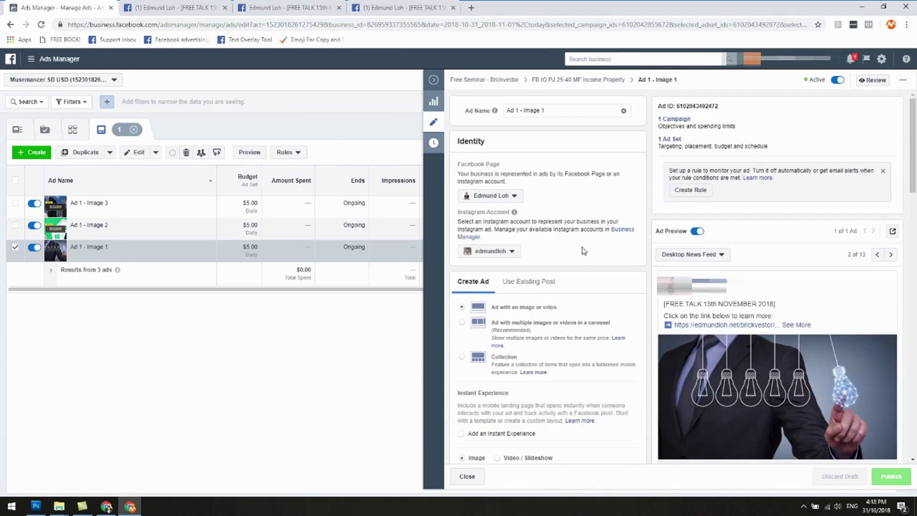
{"action": "left_click", "coordinate": [518, 290]}
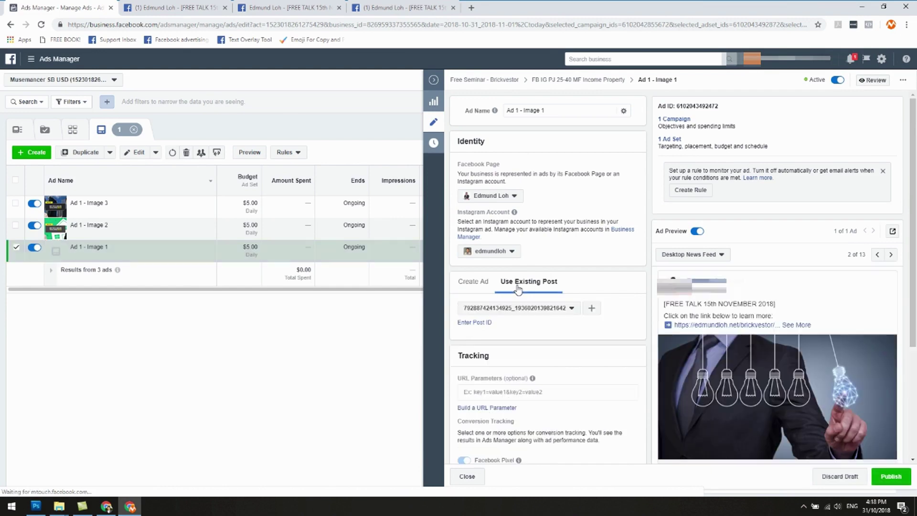
{"action": "left_click", "coordinate": [486, 326]}
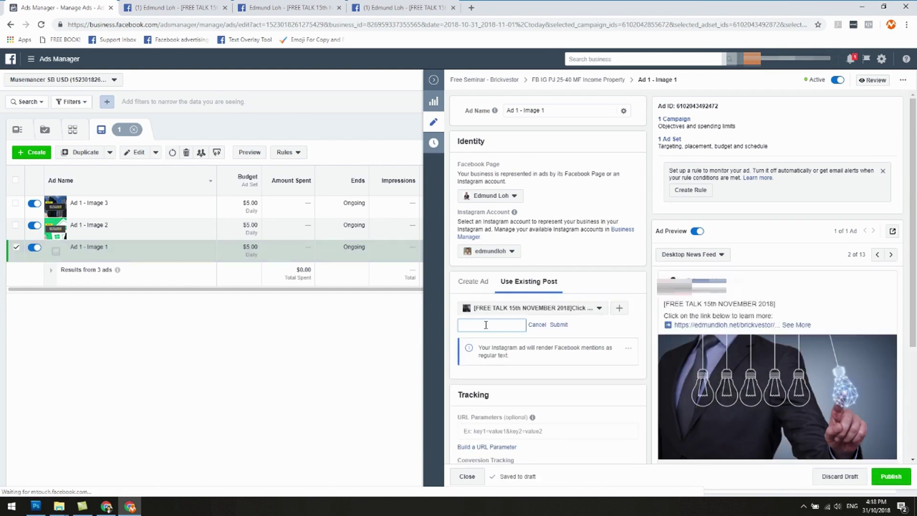
{"action": "left_click", "coordinate": [499, 309]}
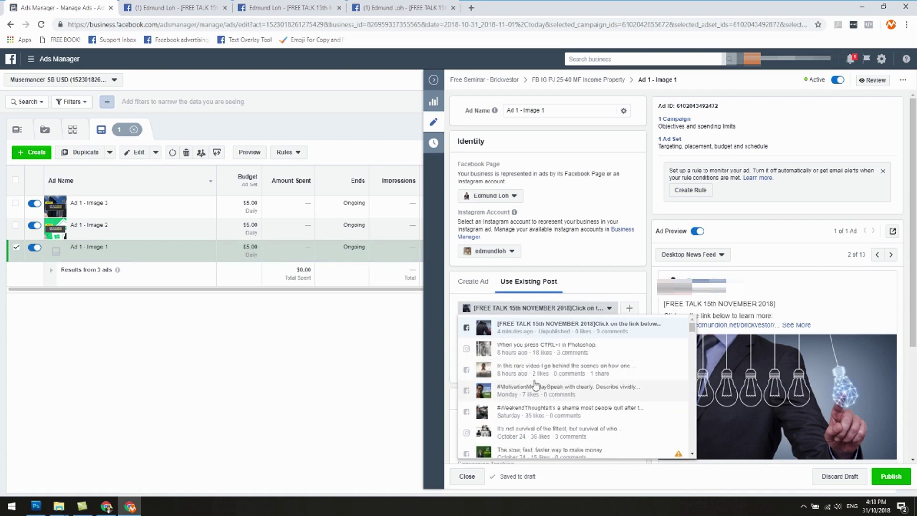
{"action": "left_click", "coordinate": [590, 307]}
{"action": "left_click", "coordinate": [491, 326]}
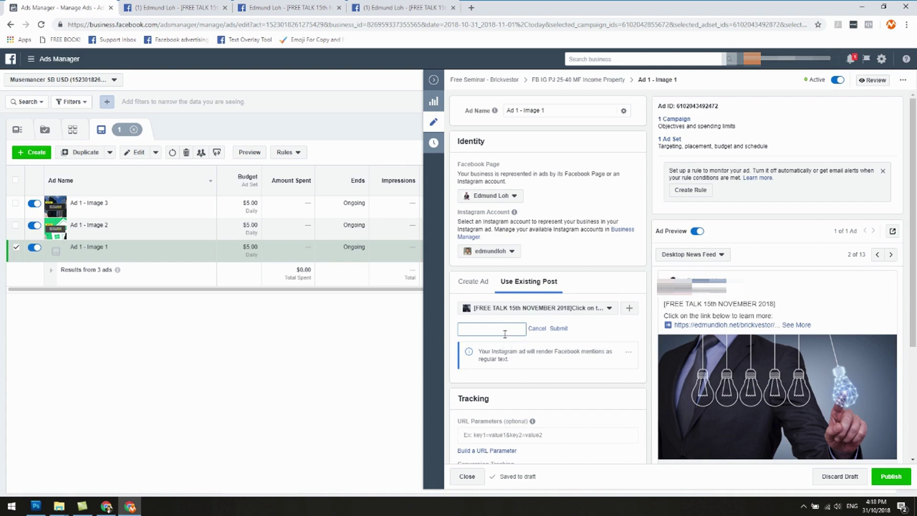
{"action": "left_click", "coordinate": [168, 5]}
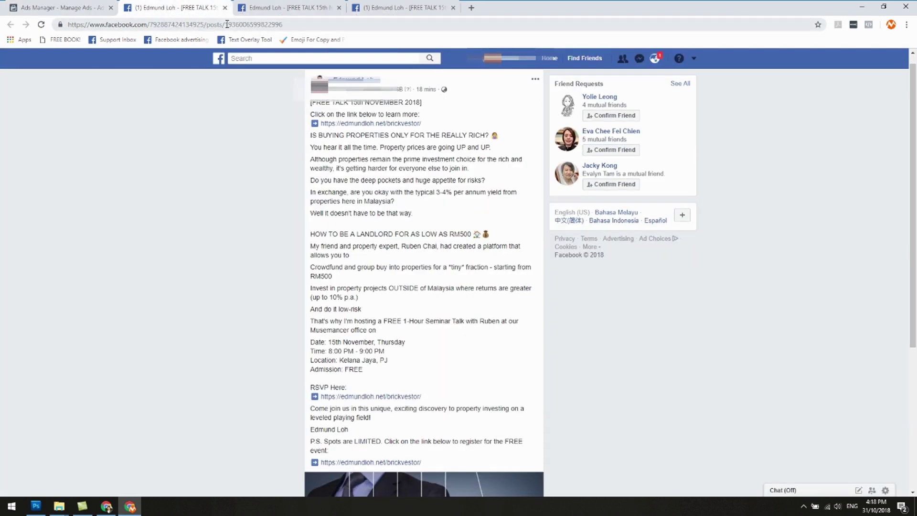
{"action": "scroll", "coordinate": [235, 186], "scroll_direction": "down", "scroll_amount": 3}
{"action": "scroll", "coordinate": [236, 178], "scroll_direction": "up", "scroll_amount": 3}
{"action": "left_click_drag", "start_coordinate": [226, 25], "coordinate": [282, 26]}
{"action": "right_click", "coordinate": [276, 30]}
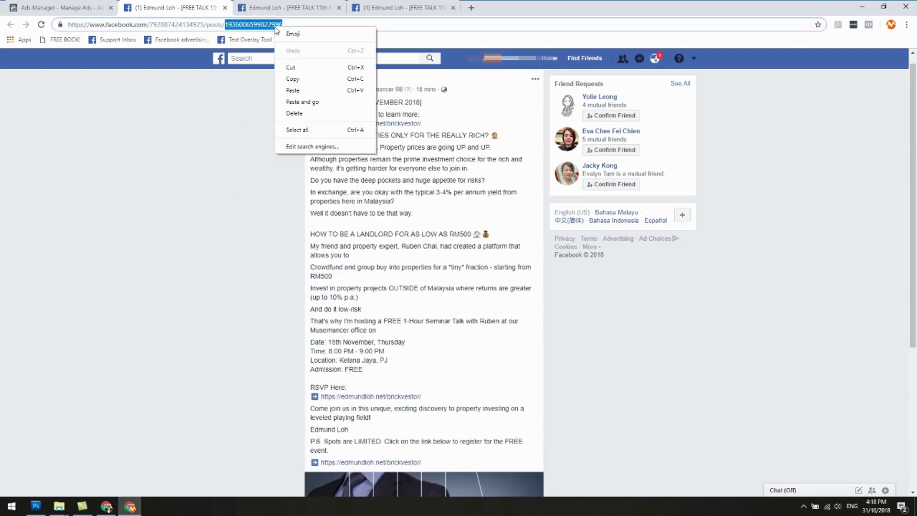
{"action": "left_click", "coordinate": [292, 79]}
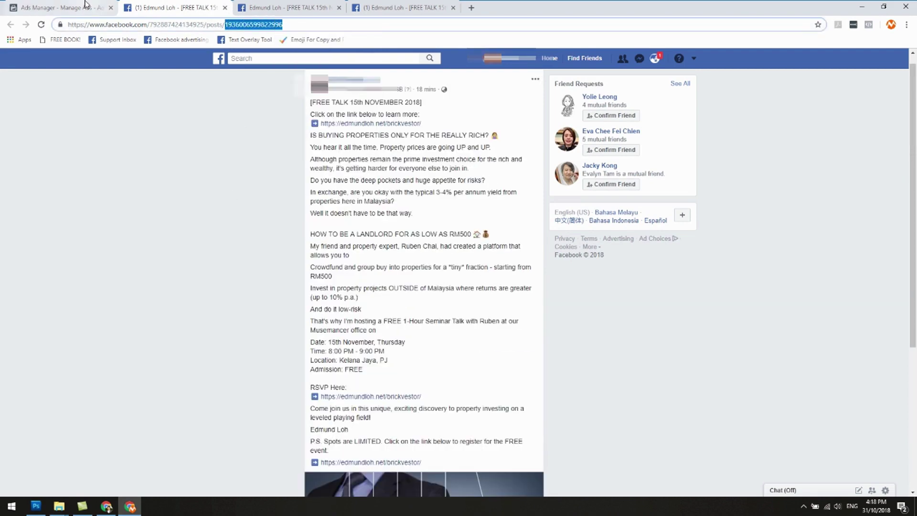
{"action": "left_click", "coordinate": [57, 7]}
{"action": "right_click", "coordinate": [506, 329]}
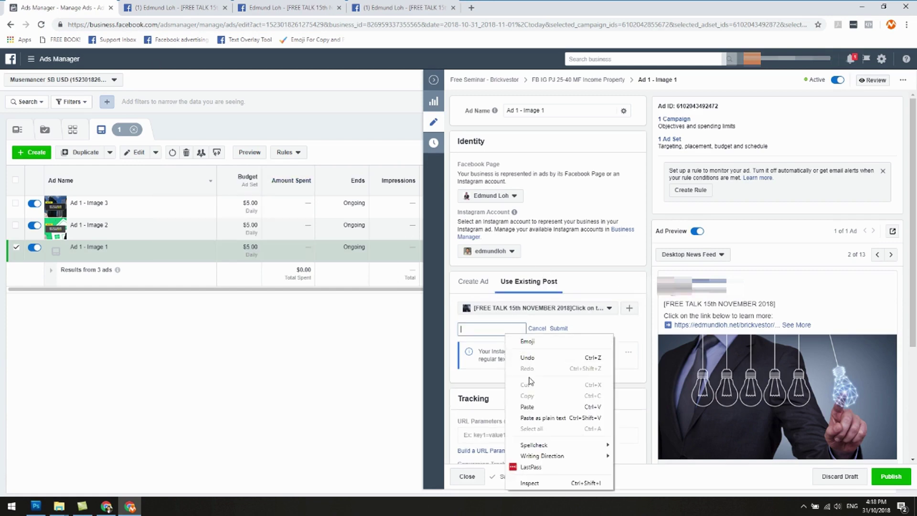
{"action": "left_click", "coordinate": [526, 406]}
{"action": "left_click", "coordinate": [558, 328]}
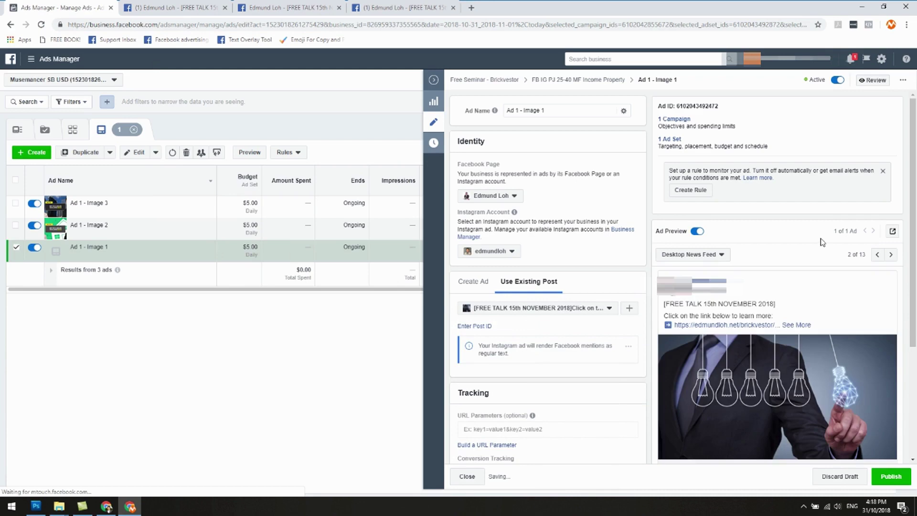
{"action": "scroll", "coordinate": [729, 246], "scroll_direction": "down", "scroll_amount": 2}
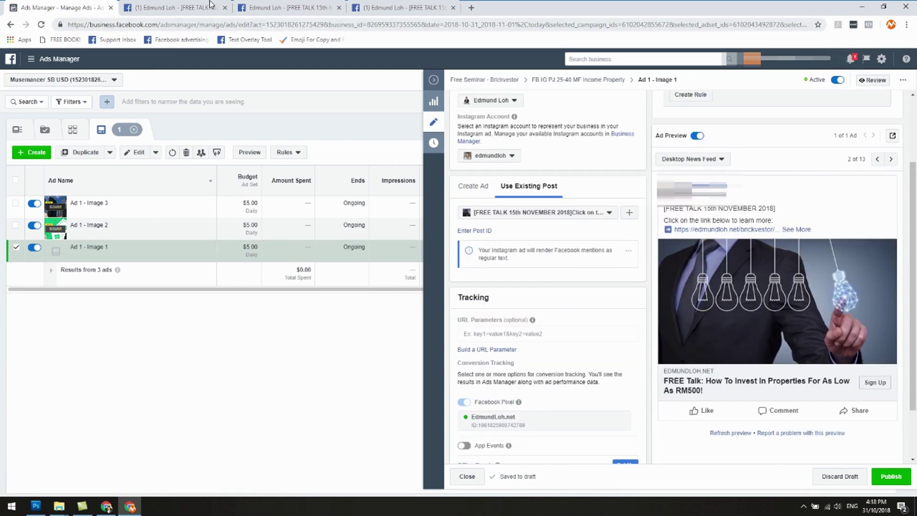
{"action": "left_click", "coordinate": [891, 476]}
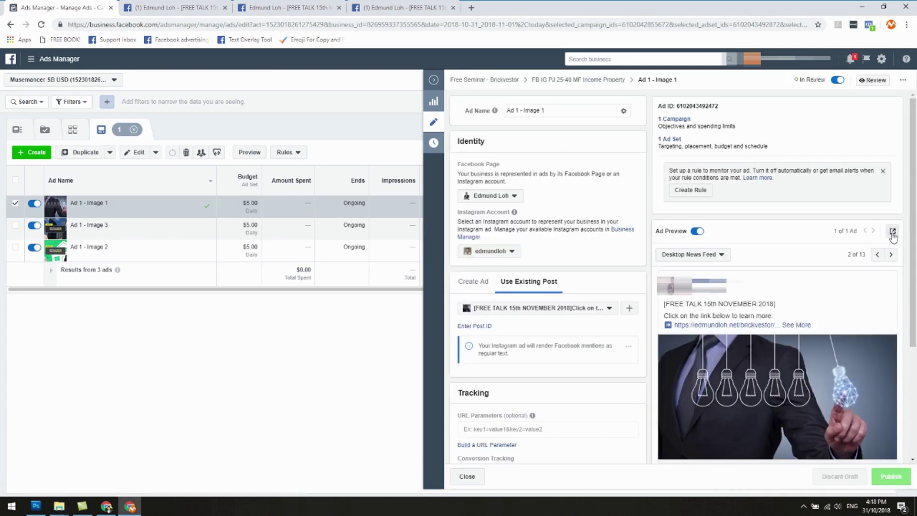
View the published Image 1 ad's Facebook post with comments to check its post ID, and return to Ads Manager.
{"action": "left_click", "coordinate": [892, 232]}
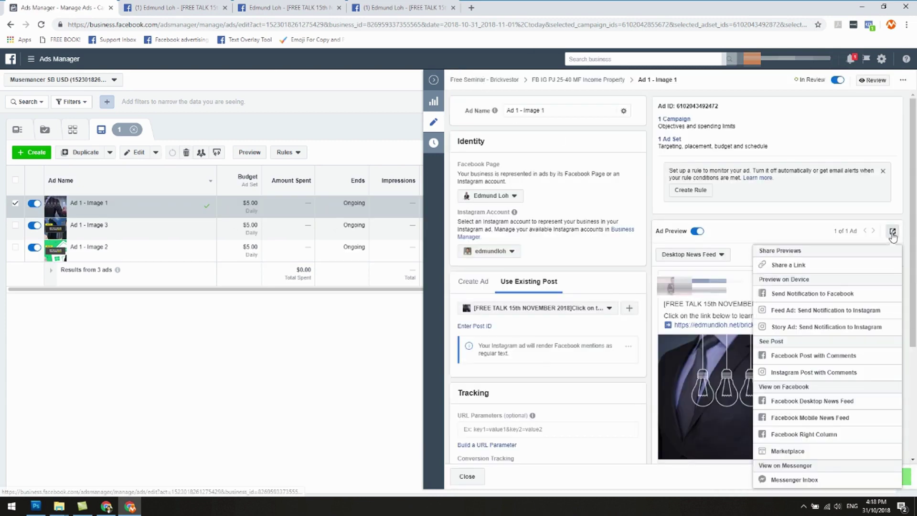
{"action": "left_click", "coordinate": [822, 356]}
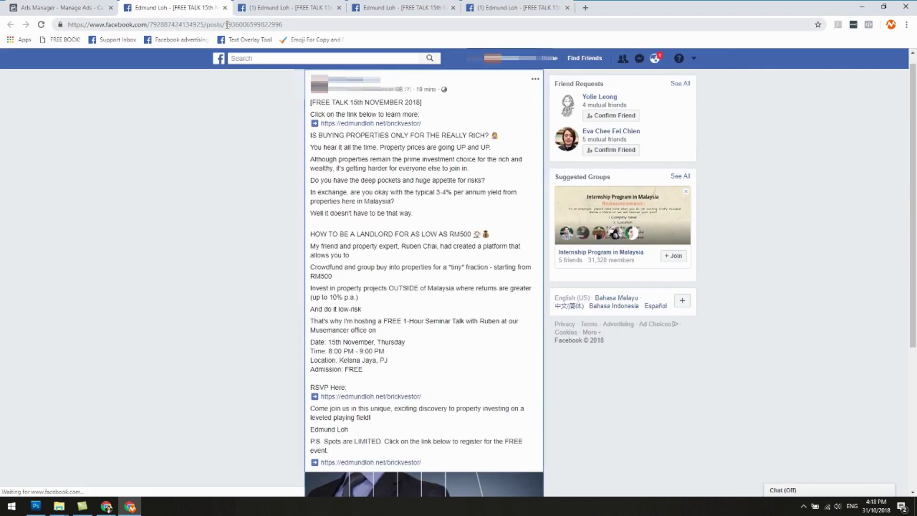
{"action": "left_click", "coordinate": [202, 7]}
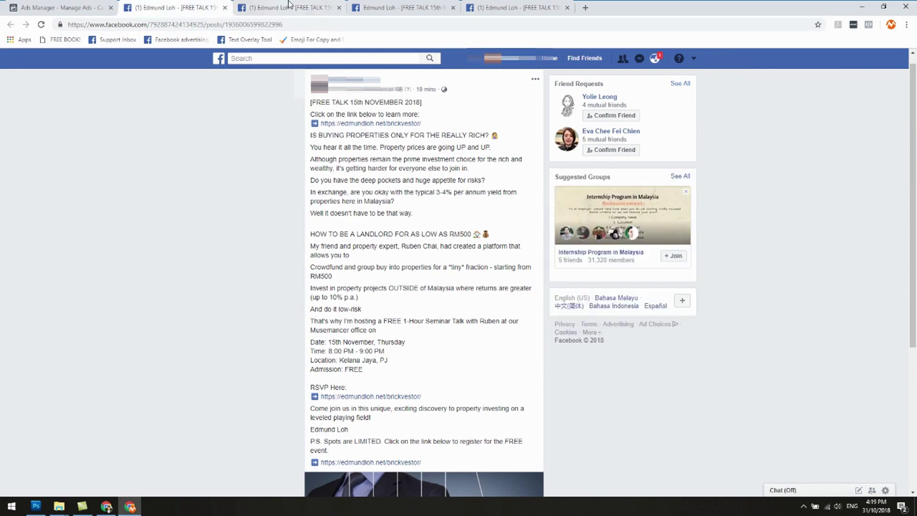
{"action": "left_click", "coordinate": [57, 7]}
Open Ad 1 - Image 2 instead of Image 1 for editing, switch it to an existing post, and start post ID entry.
{"action": "left_click", "coordinate": [293, 77]}
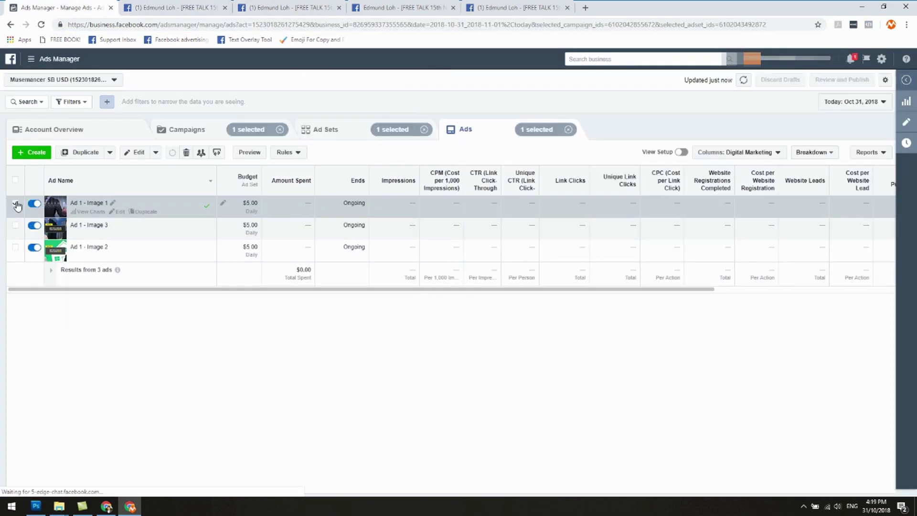
{"action": "left_click", "coordinate": [16, 203]}
{"action": "left_click", "coordinate": [15, 247]}
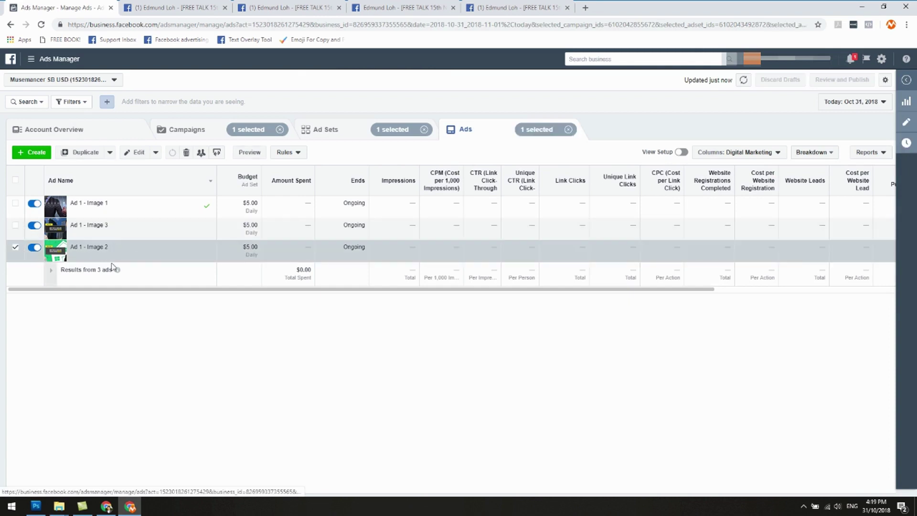
{"action": "left_click", "coordinate": [118, 256]}
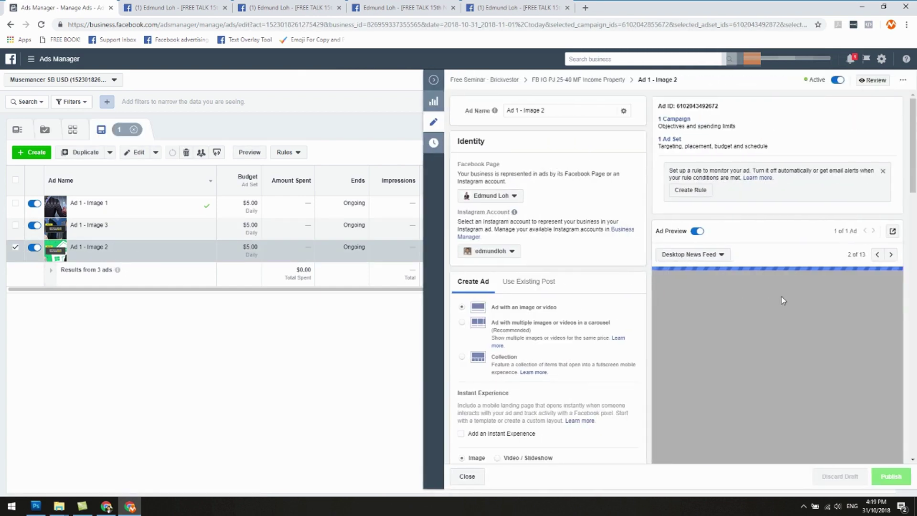
{"action": "left_click", "coordinate": [513, 281]}
{"action": "left_click", "coordinate": [473, 327]}
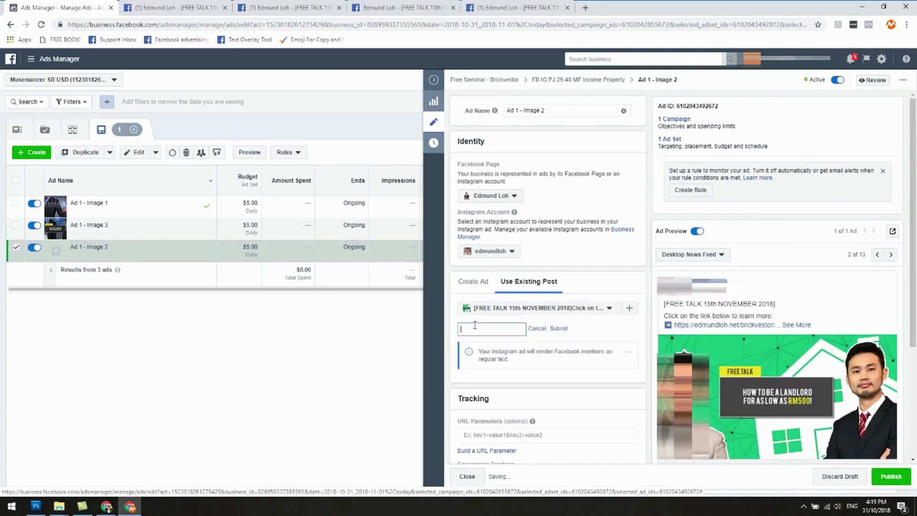
{"action": "left_click", "coordinate": [382, 7]}
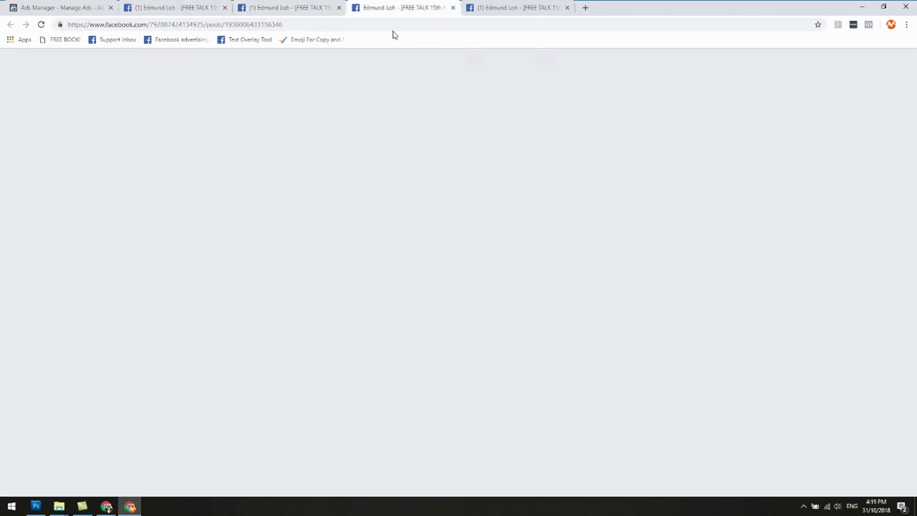
{"action": "scroll", "coordinate": [424, 239], "scroll_direction": "down", "scroll_amount": 4}
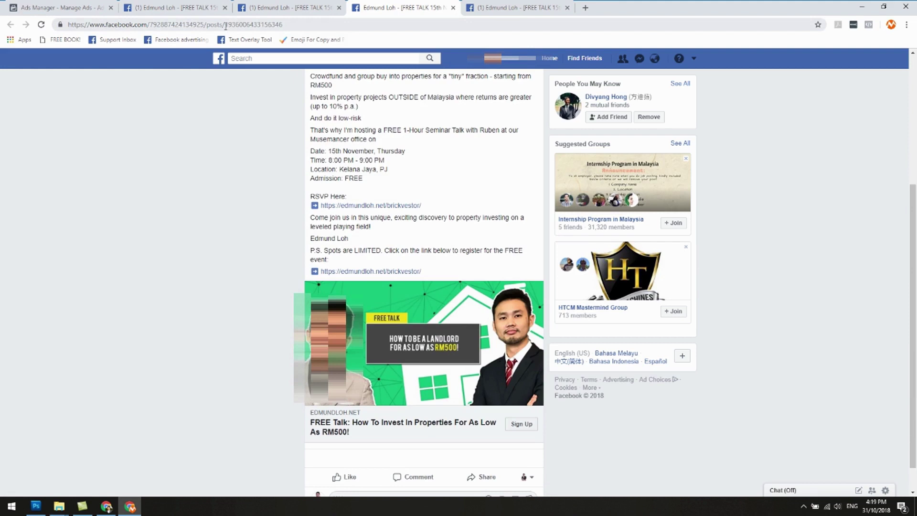
{"action": "left_click_drag", "start_coordinate": [225, 25], "coordinate": [289, 29]}
{"action": "right_click", "coordinate": [275, 27]}
{"action": "left_click", "coordinate": [295, 65]}
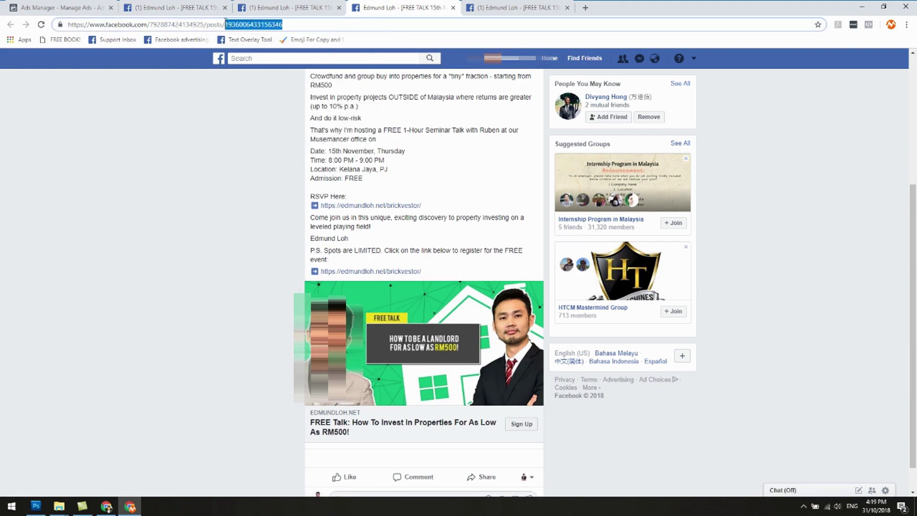
{"action": "left_click", "coordinate": [57, 7]}
{"action": "right_click", "coordinate": [487, 334]}
{"action": "right_click", "coordinate": [486, 329]}
{"action": "left_click", "coordinate": [524, 411]}
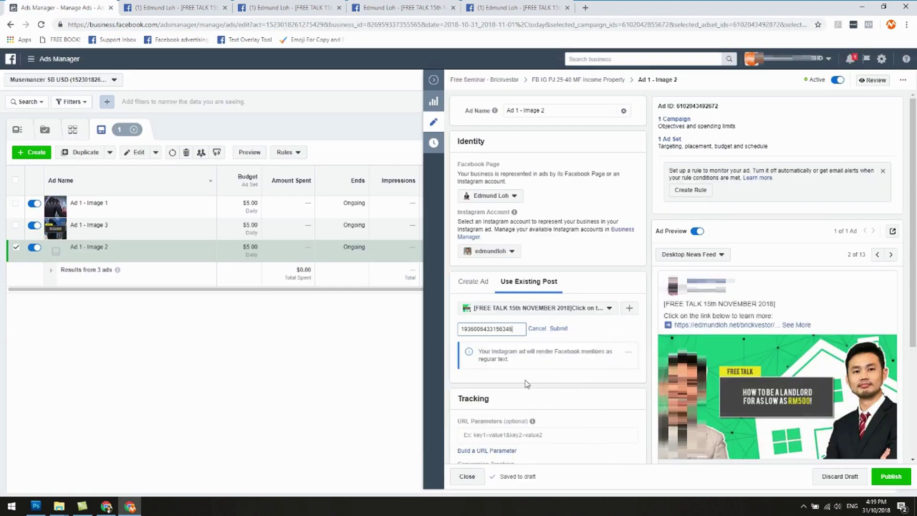
{"action": "left_click", "coordinate": [558, 328]}
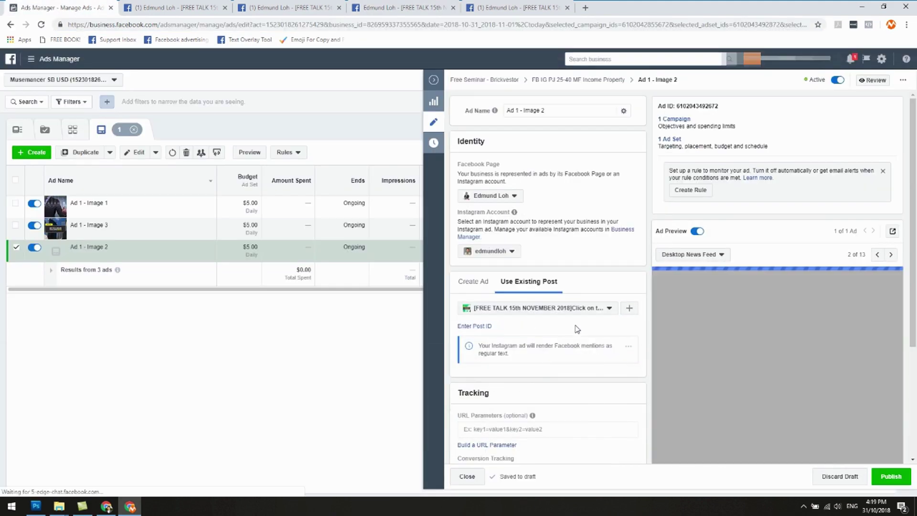
{"action": "scroll", "coordinate": [875, 430], "scroll_direction": "down", "scroll_amount": 3}
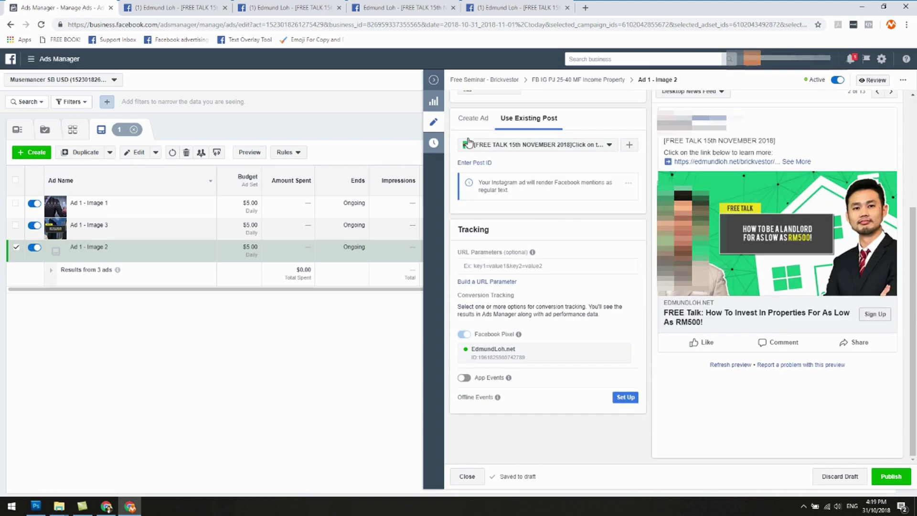
{"action": "left_click", "coordinate": [891, 476]}
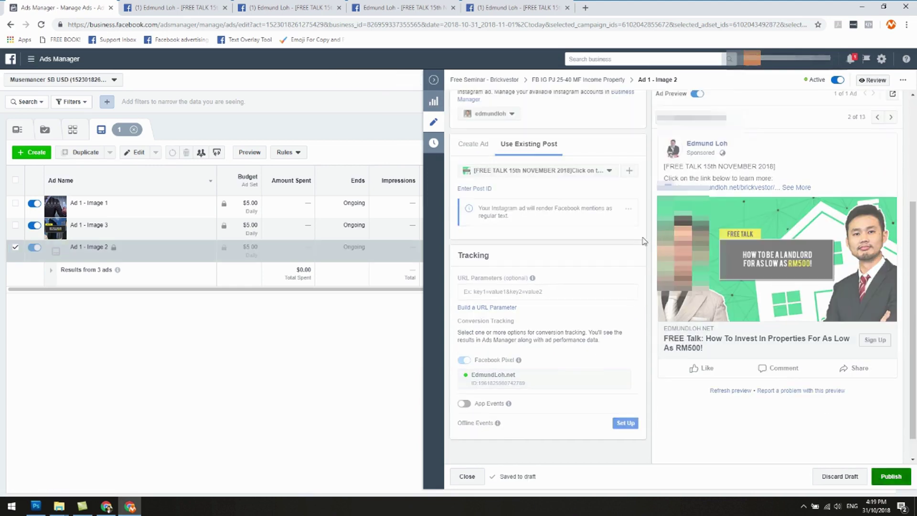
{"action": "left_click", "coordinate": [433, 79]}
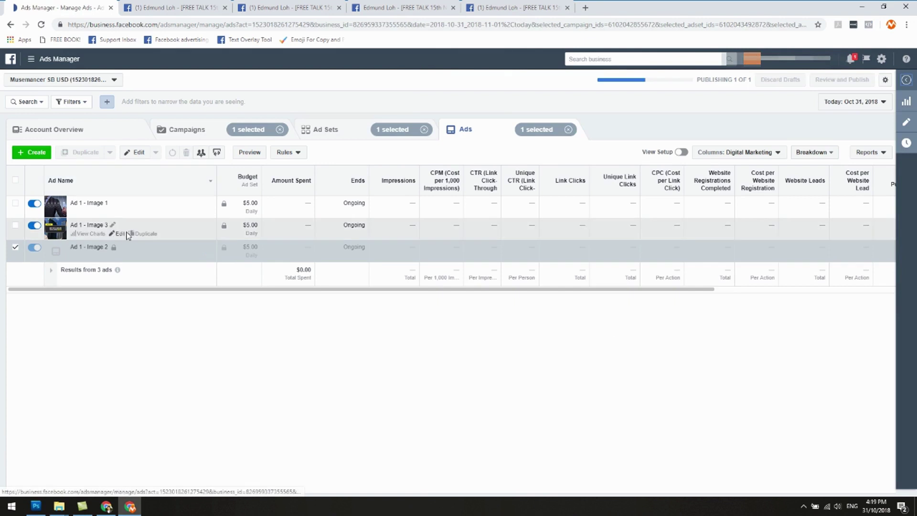
{"action": "left_click", "coordinate": [120, 234]}
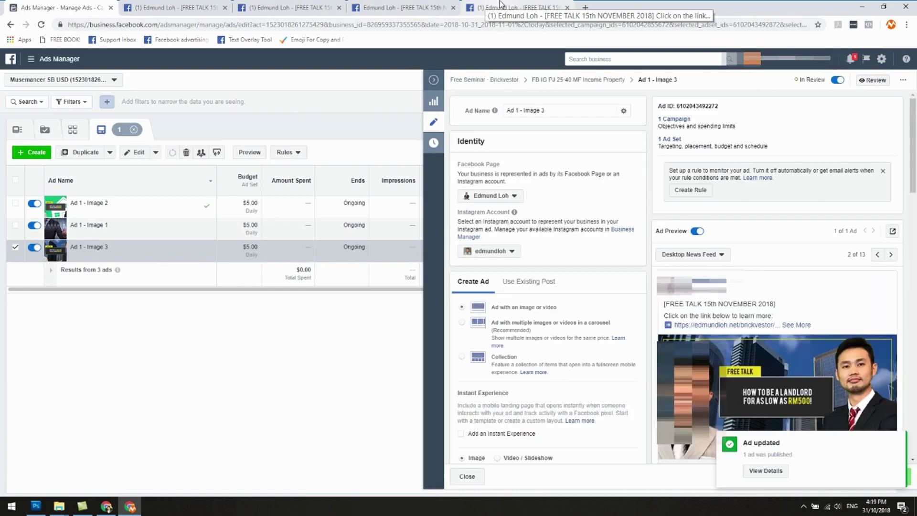
{"action": "left_click", "coordinate": [499, 6]}
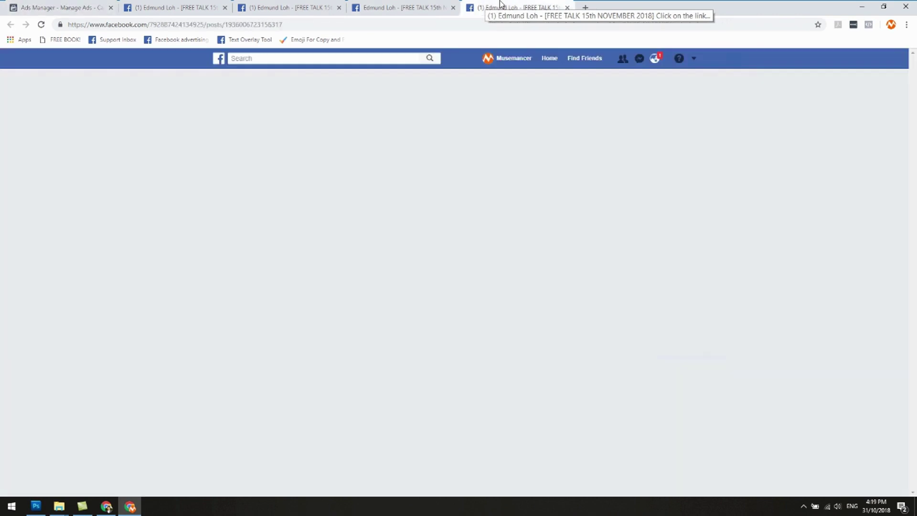
{"action": "left_click_drag", "start_coordinate": [226, 24], "coordinate": [286, 25]}
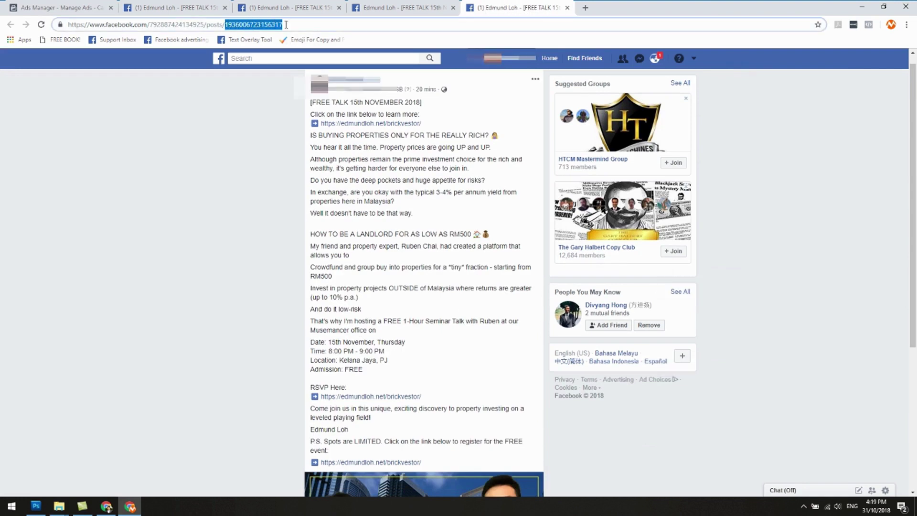
{"action": "right_click", "coordinate": [278, 24]}
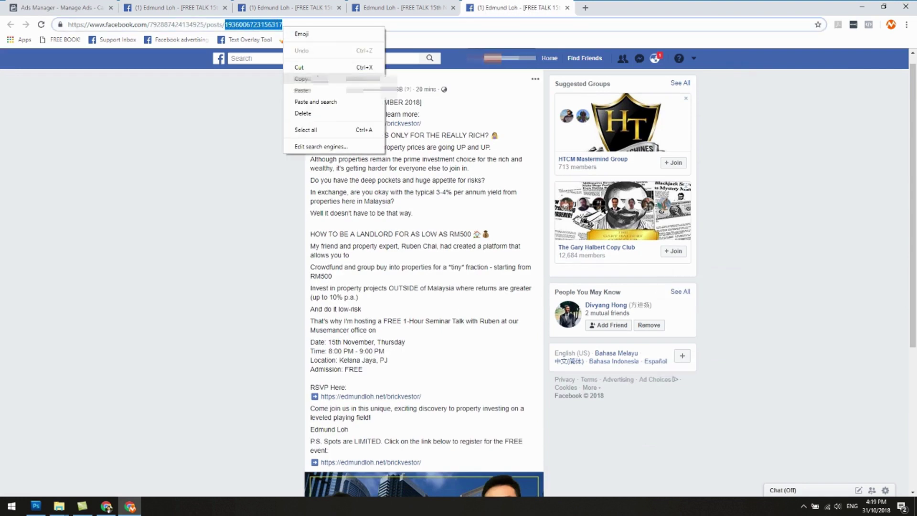
{"action": "left_click", "coordinate": [310, 79]}
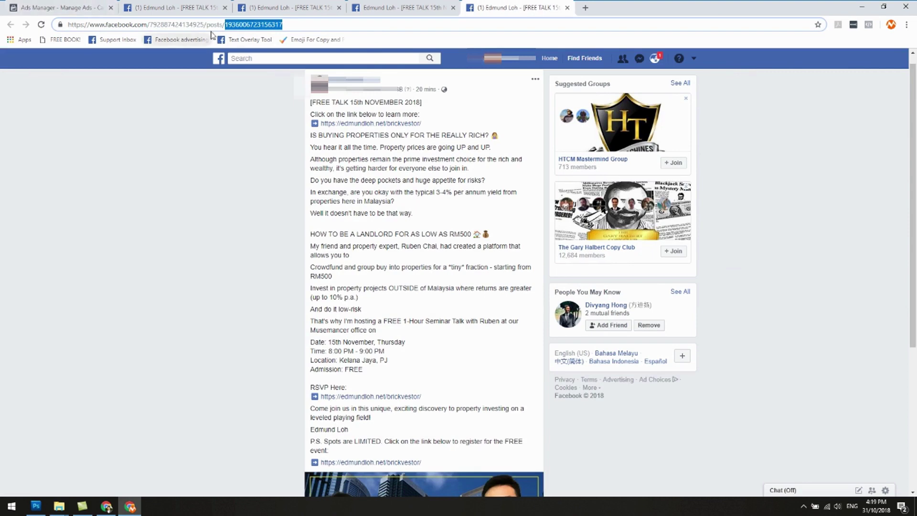
{"action": "left_click", "coordinate": [31, 5]}
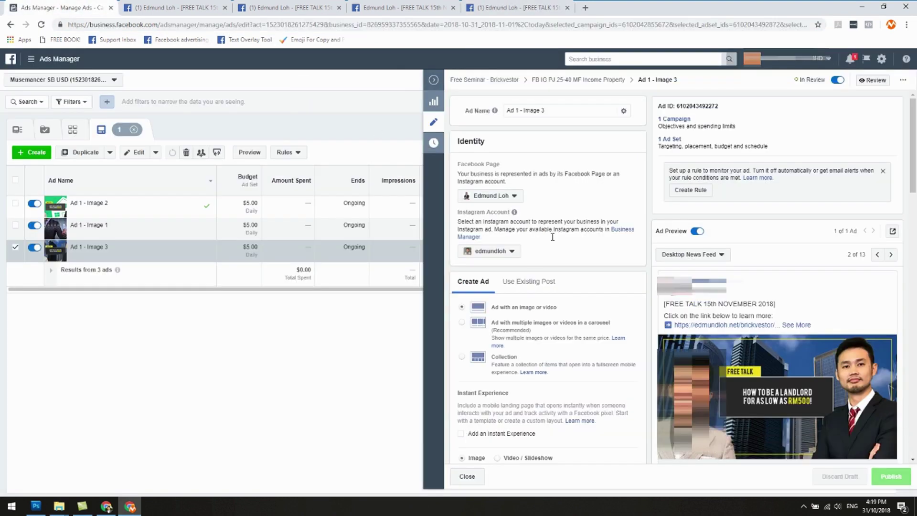
{"action": "left_click", "coordinate": [509, 282]}
{"action": "left_click", "coordinate": [487, 328]}
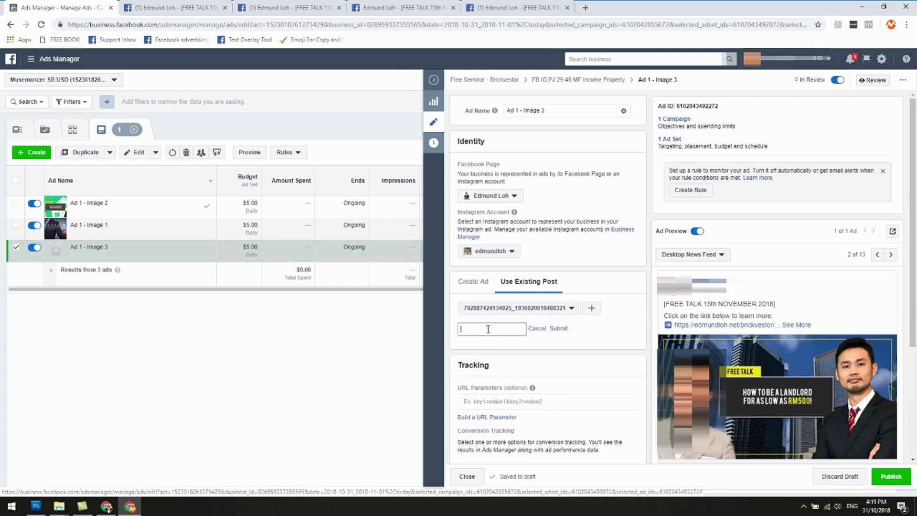
{"action": "right_click", "coordinate": [492, 330]}
{"action": "left_click", "coordinate": [521, 394]}
{"action": "left_click", "coordinate": [558, 328]}
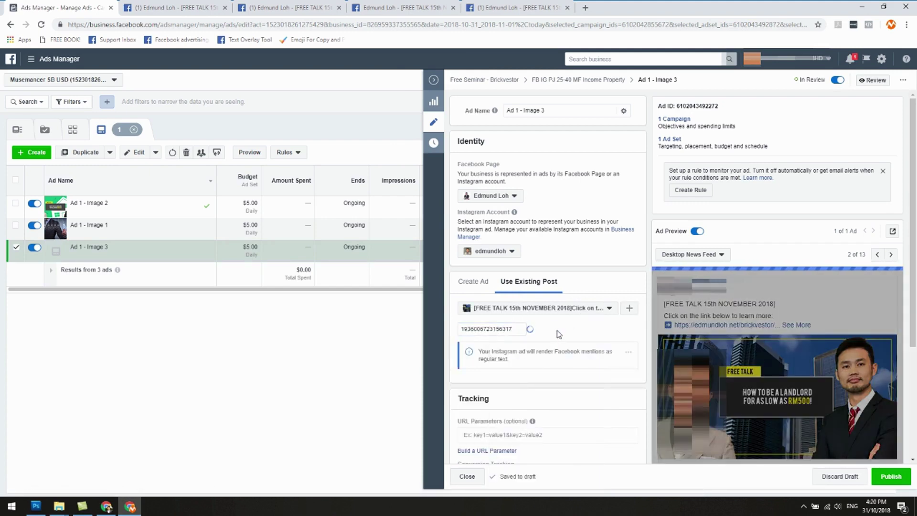
Compare the Image 3 preview with its original Facebook post, publish the ad, and return to the ad sets list.
{"action": "left_click", "coordinate": [375, 6]}
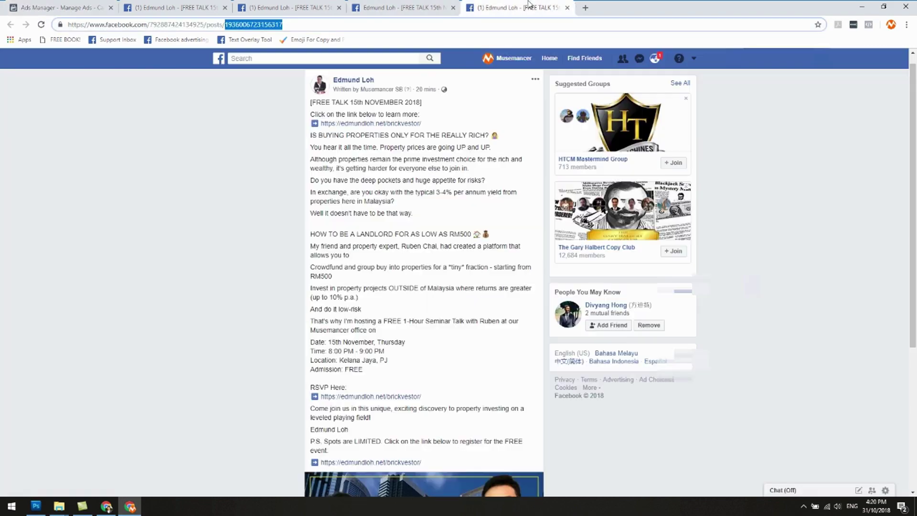
{"action": "scroll", "coordinate": [493, 122], "scroll_direction": "down", "scroll_amount": 4}
{"action": "key", "text": "ctrl+1"}
{"action": "scroll", "coordinate": [749, 339], "scroll_direction": "down", "scroll_amount": 3}
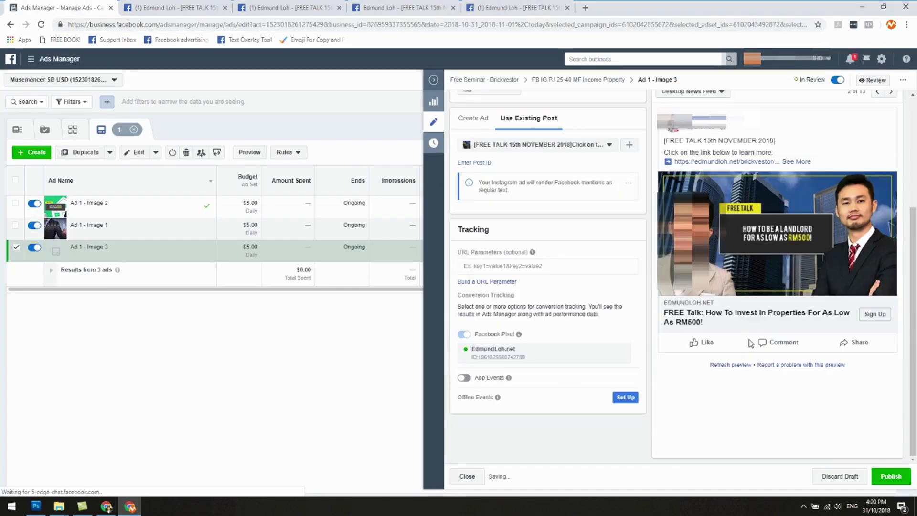
{"action": "left_click", "coordinate": [883, 475]}
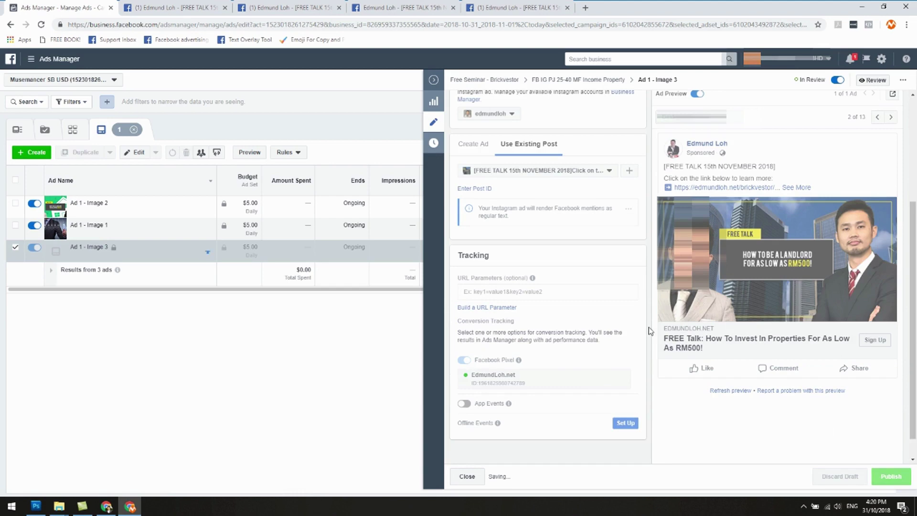
{"action": "left_click", "coordinate": [434, 82]}
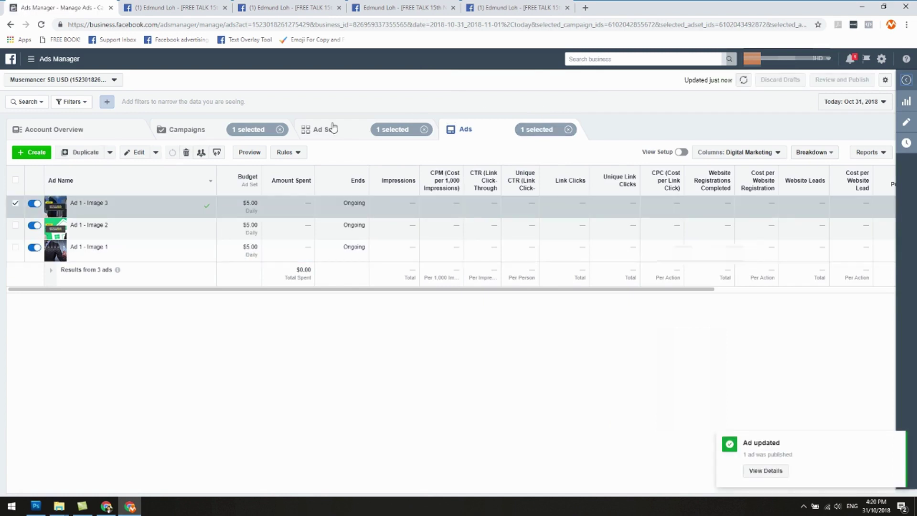
{"action": "left_click", "coordinate": [317, 129]}
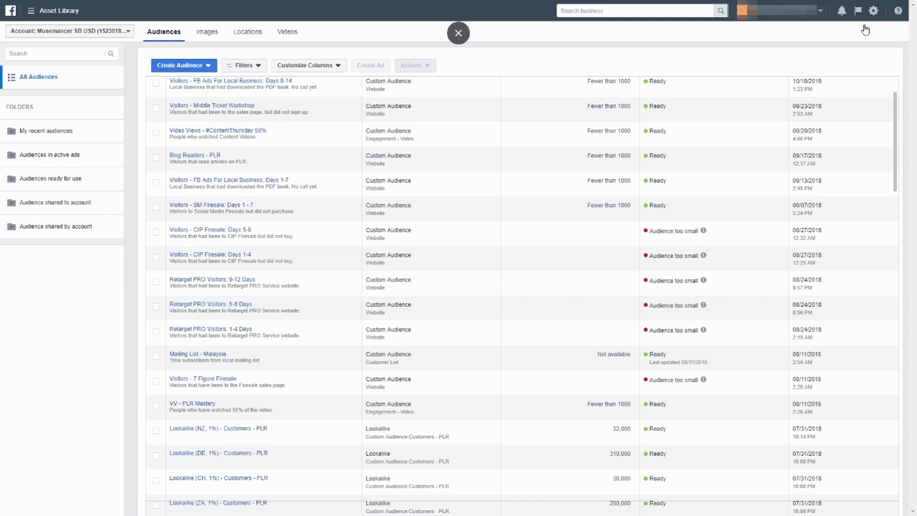
Search the business tools for audiences, locate Audiences among the asset tools, and look through the existing audience list.
{"action": "left_click", "coordinate": [578, 15]}
{"action": "type", "text": "audic"}
{"action": "type", "text": "nces"}
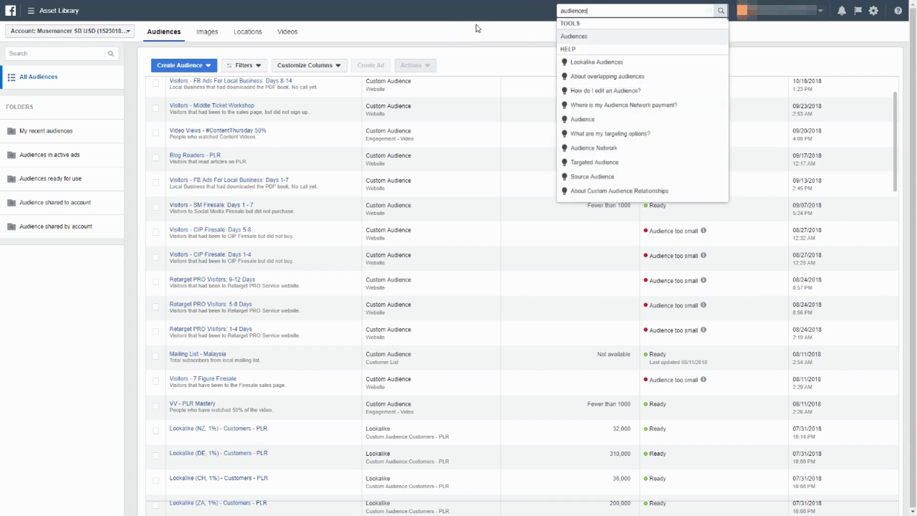
{"action": "left_click", "coordinate": [477, 29]}
{"action": "left_click", "coordinate": [27, 12]}
{"action": "mouse_move", "coordinate": [71, 242]}
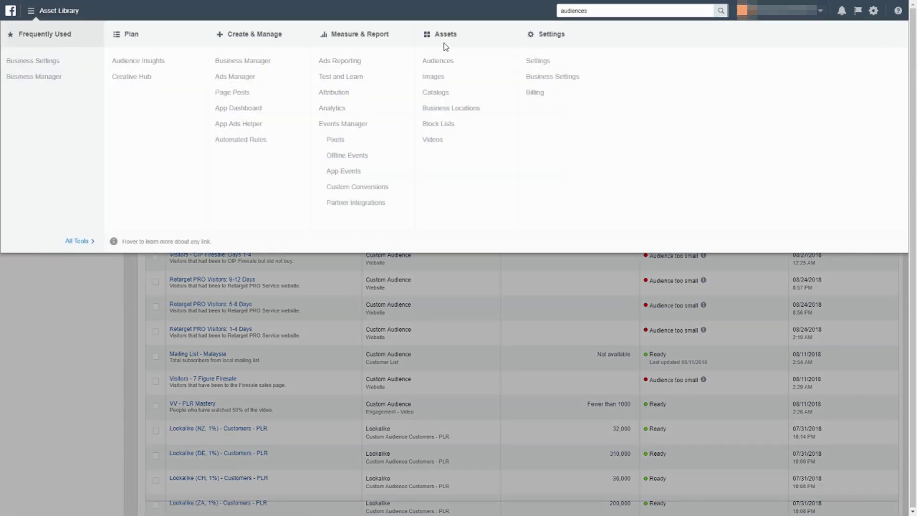
{"action": "left_click", "coordinate": [9, 342]}
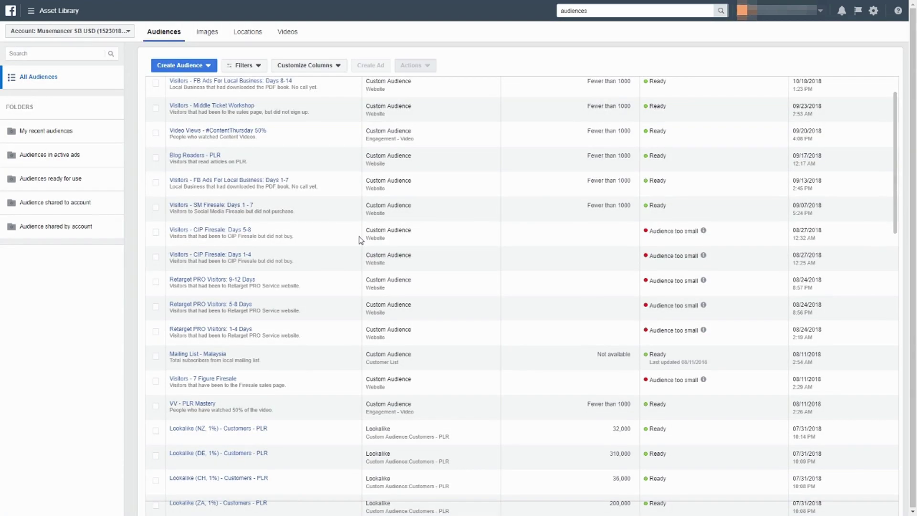
{"action": "scroll", "coordinate": [361, 240], "scroll_direction": "down", "scroll_amount": 1}
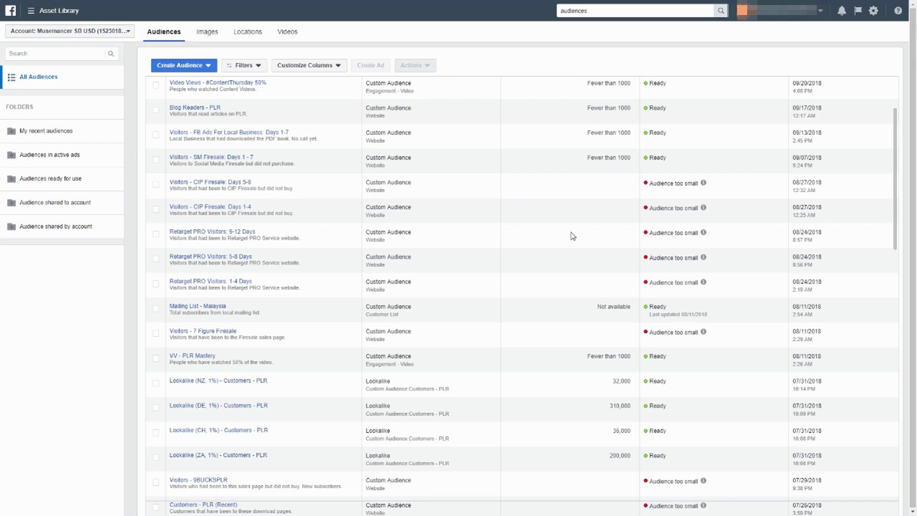
Start creating a custom audience based on website traffic.
{"action": "left_click", "coordinate": [195, 68]}
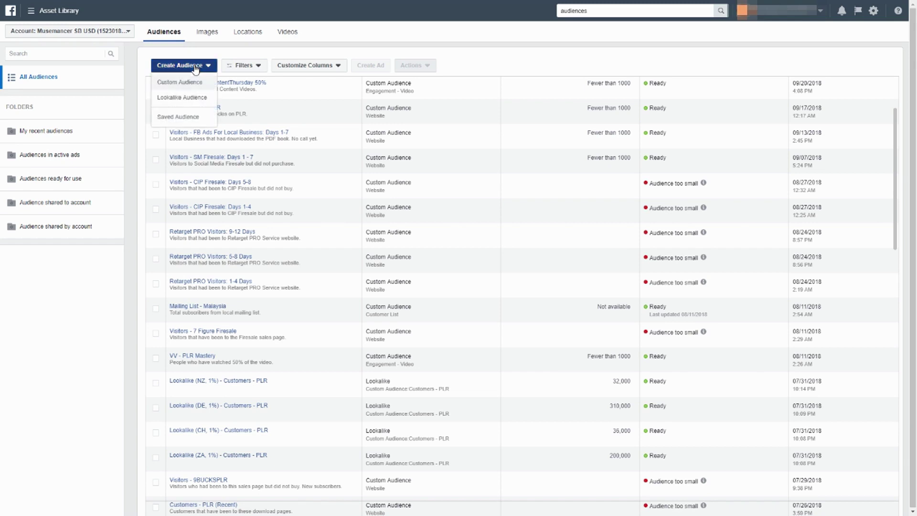
{"action": "left_click", "coordinate": [204, 84]}
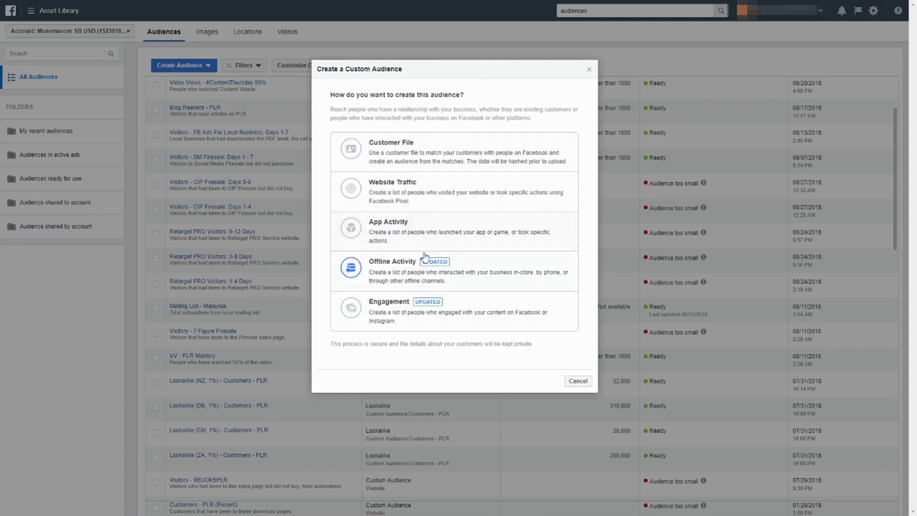
{"action": "left_click", "coordinate": [455, 192]}
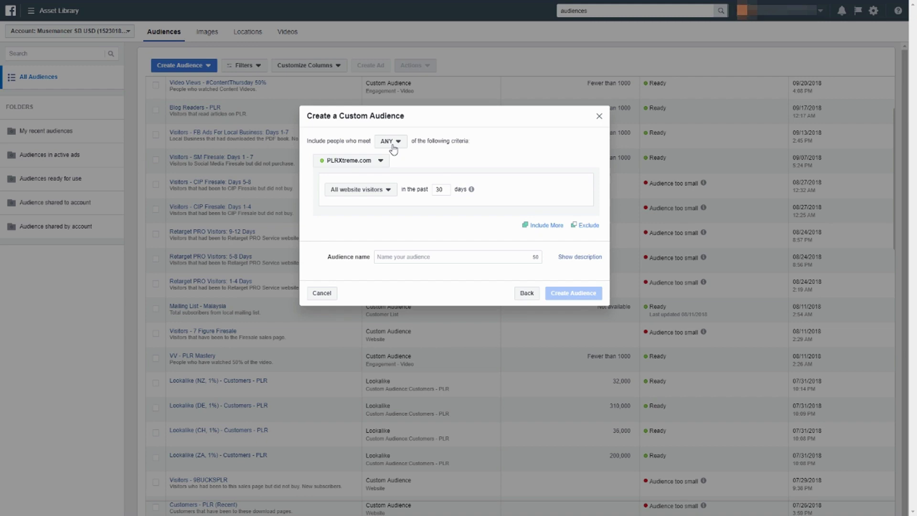
Review the available pixels and choose EdmundLoh.net as the source for the custom audience.
{"action": "left_click", "coordinate": [337, 166]}
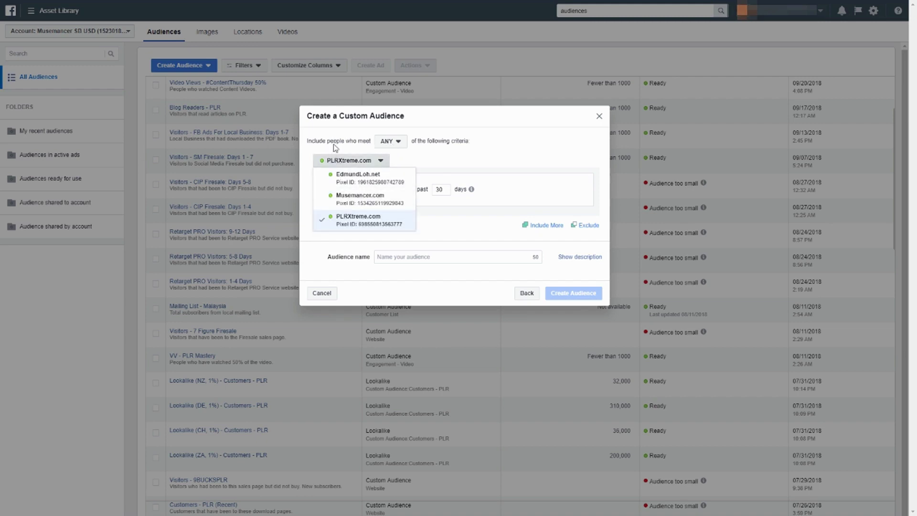
{"action": "left_click", "coordinate": [328, 153]}
{"action": "left_click", "coordinate": [334, 163]}
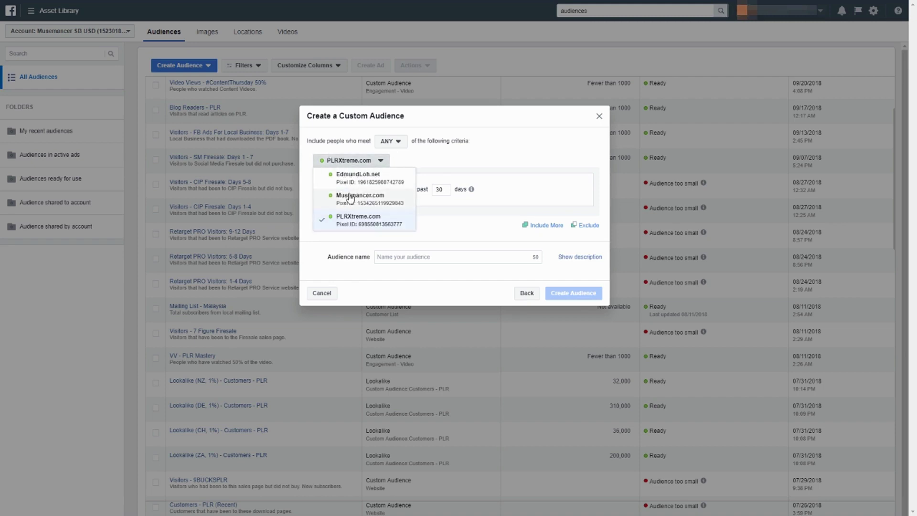
{"action": "double_click", "coordinate": [343, 152]}
{"action": "left_click", "coordinate": [342, 152]}
{"action": "left_click", "coordinate": [337, 162]}
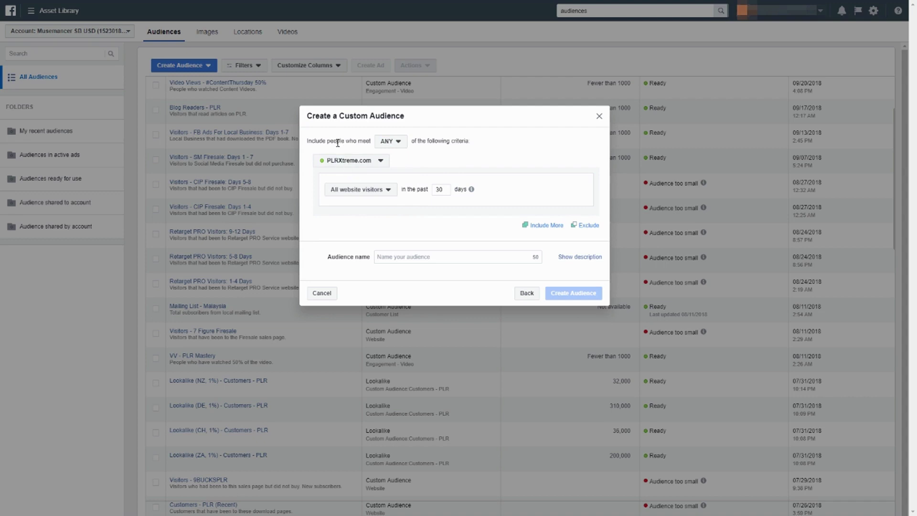
{"action": "left_click", "coordinate": [377, 160]}
{"action": "left_click", "coordinate": [359, 178]}
Set the inclusion rule to people who visited specific web pages and check how its day limit works.
{"action": "left_click", "coordinate": [369, 191]}
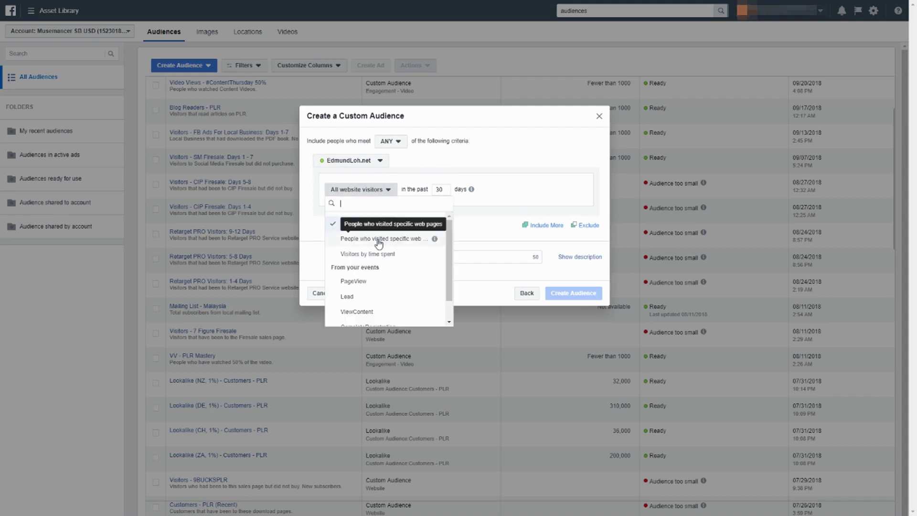
{"action": "scroll", "coordinate": [385, 286], "scroll_direction": "down", "scroll_amount": 2}
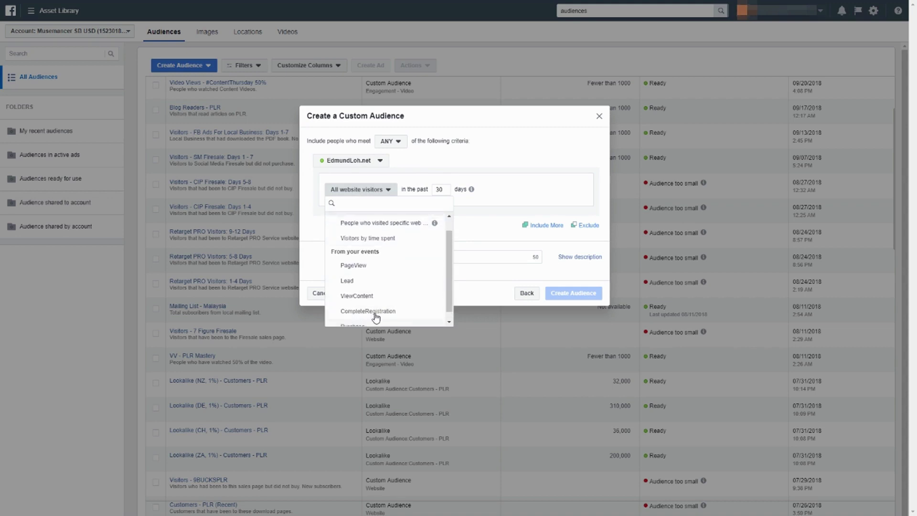
{"action": "scroll", "coordinate": [375, 287], "scroll_direction": "up", "scroll_amount": 2}
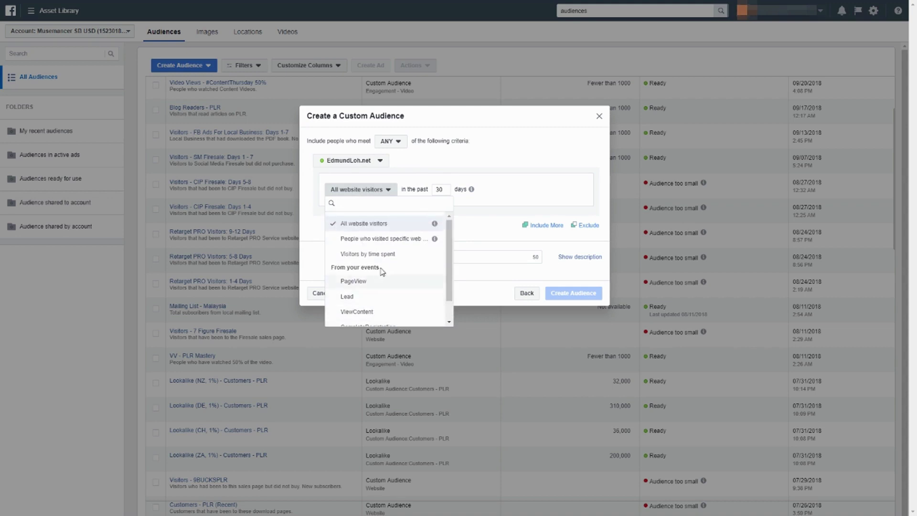
{"action": "left_click", "coordinate": [392, 240]}
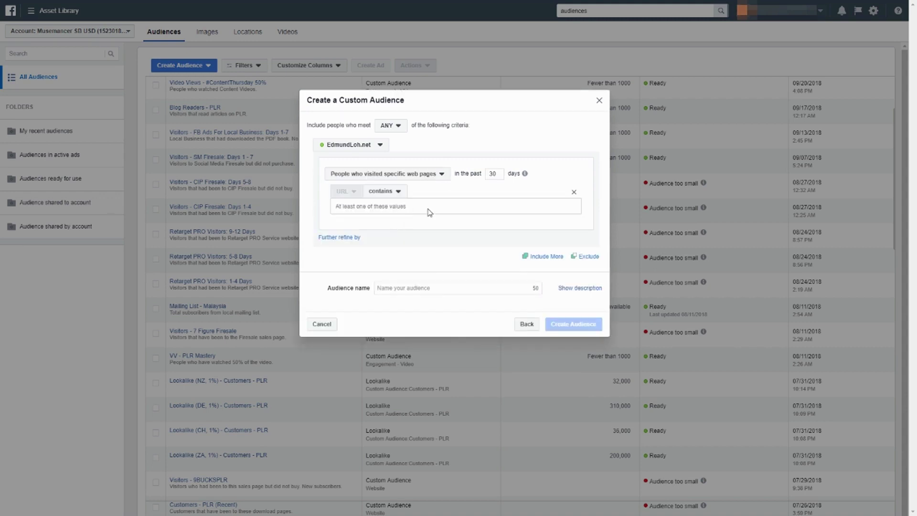
{"action": "double_click", "coordinate": [492, 174]}
{"action": "mouse_move", "coordinate": [525, 174]}
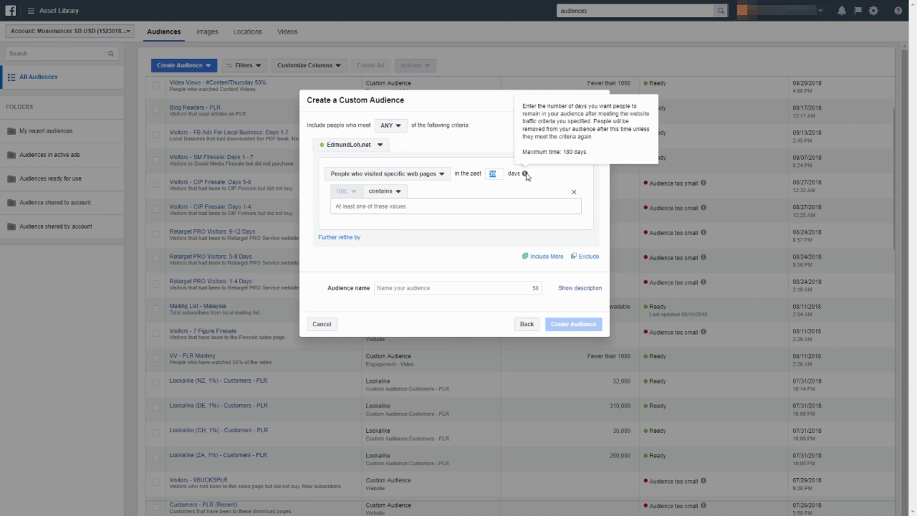
{"action": "left_click", "coordinate": [494, 174]}
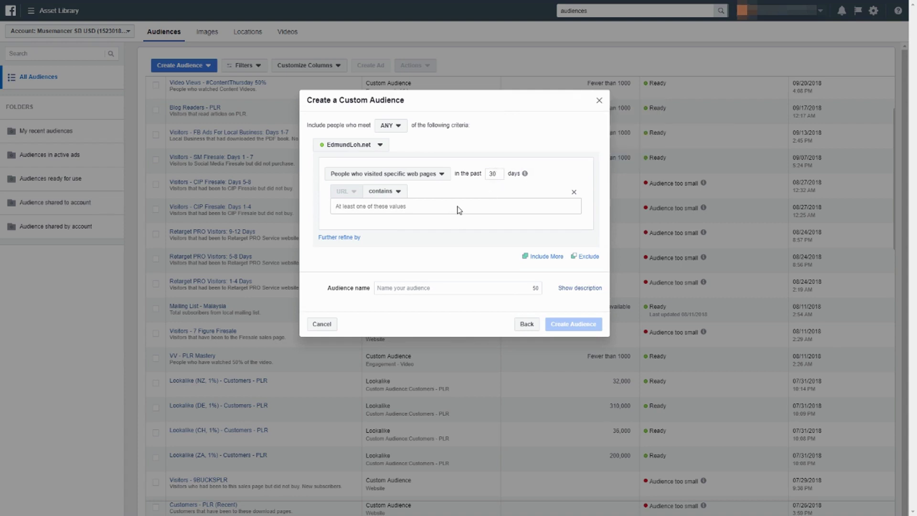
{"action": "left_click_drag", "start_coordinate": [496, 174], "coordinate": [482, 179]}
{"action": "left_click", "coordinate": [490, 209]}
{"action": "type", "text": "http://edmundloh.net/fbadslocal/"}
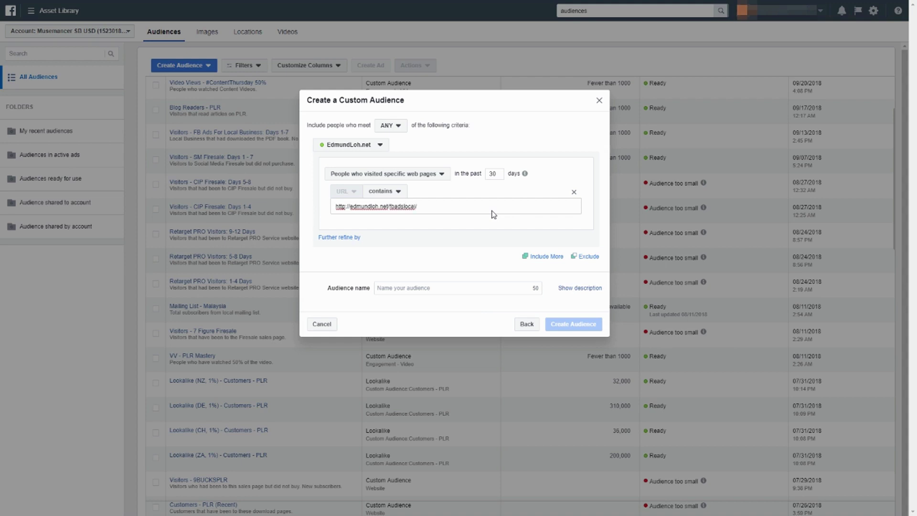
{"action": "key", "text": "Return"}
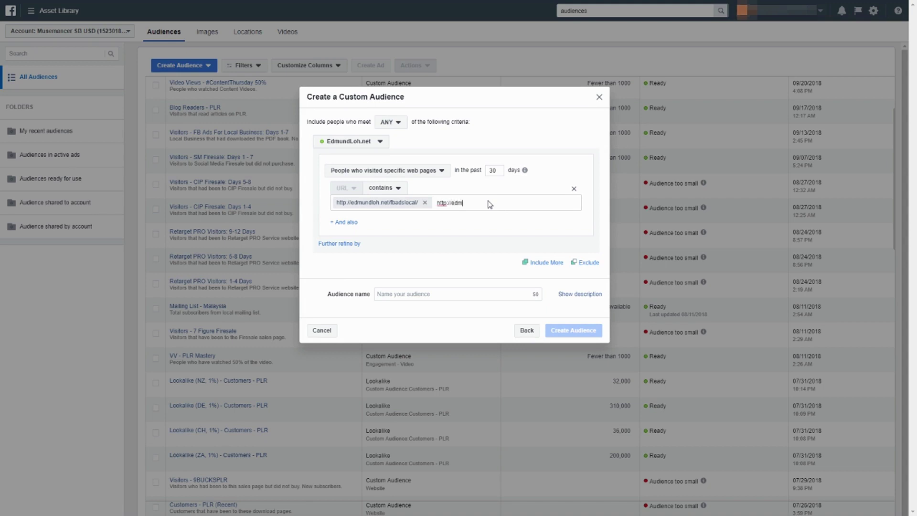
{"action": "type", "text": "oh.net/fbadslocal/call/"}
{"action": "key", "text": "Return"}
{"action": "type", "text": "http://edmundloh.net/fbadslocal/"}
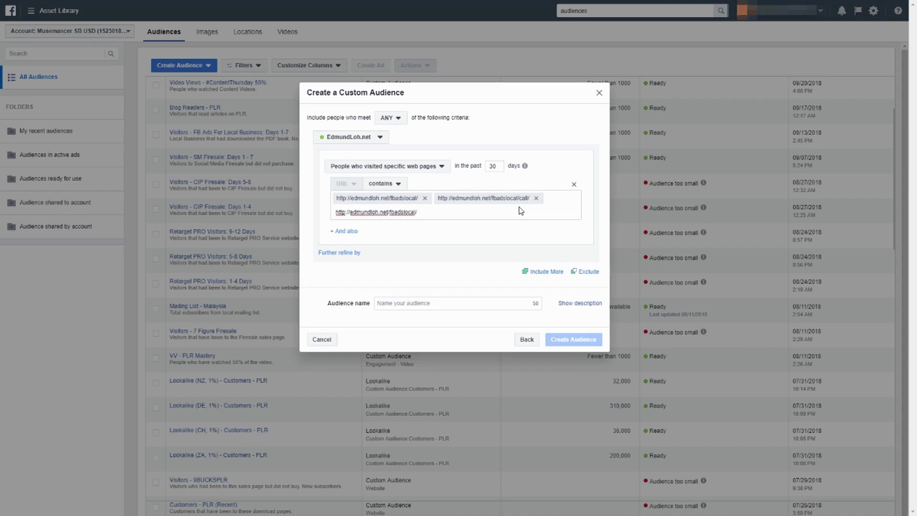
{"action": "type", "text": "thank-you/"}
{"action": "key", "text": "Return"}
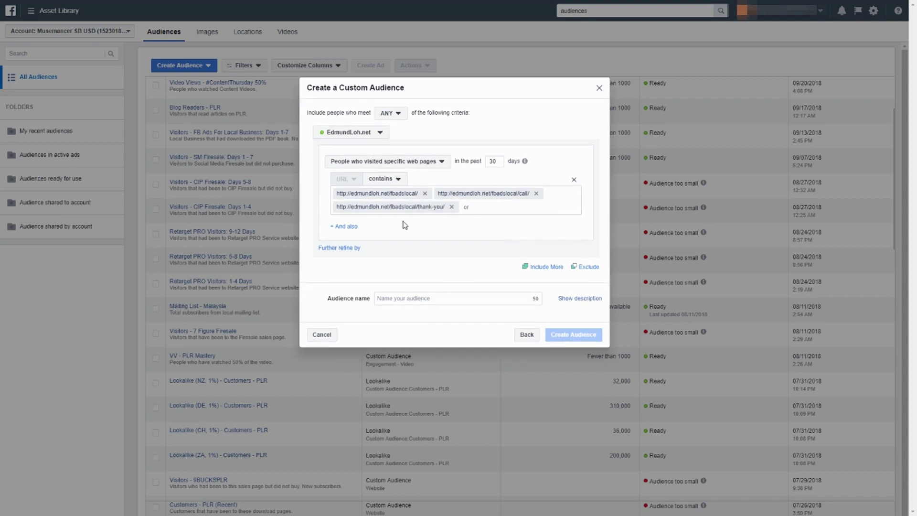
{"action": "left_click", "coordinate": [586, 268]}
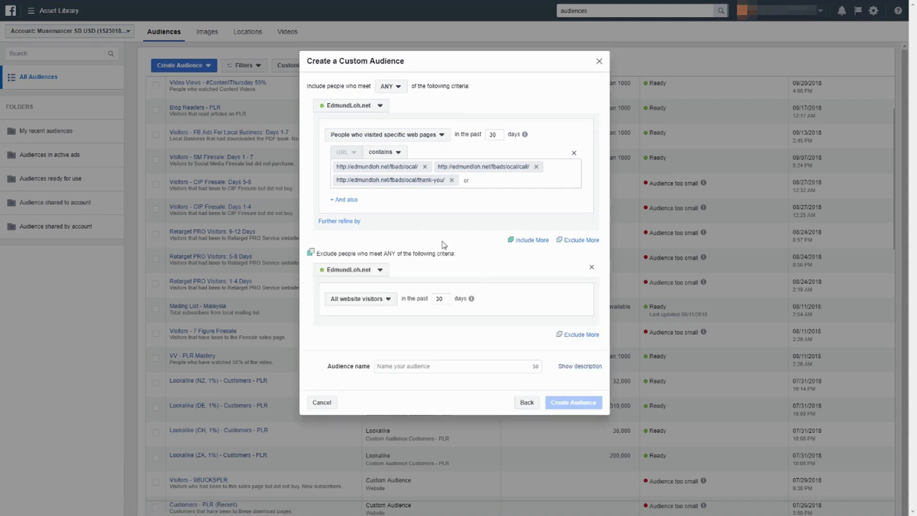
{"action": "left_click", "coordinate": [368, 310]}
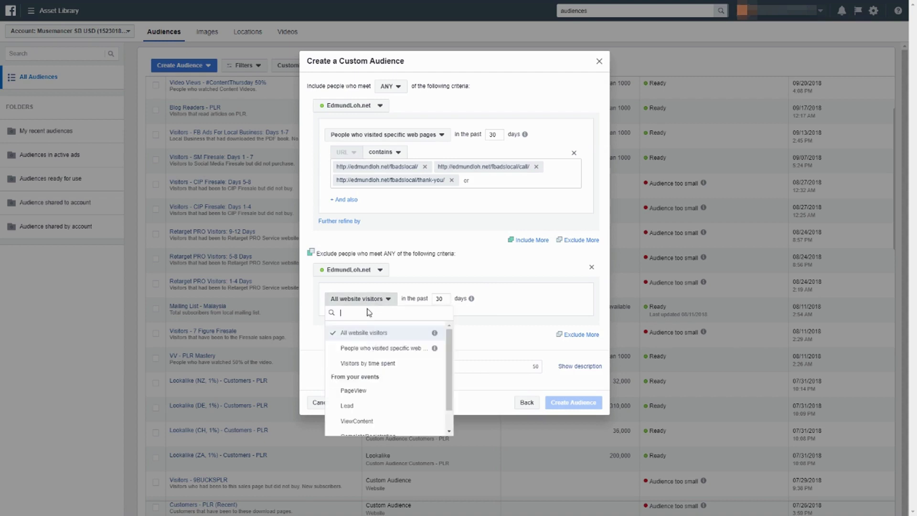
{"action": "left_click", "coordinate": [368, 348]}
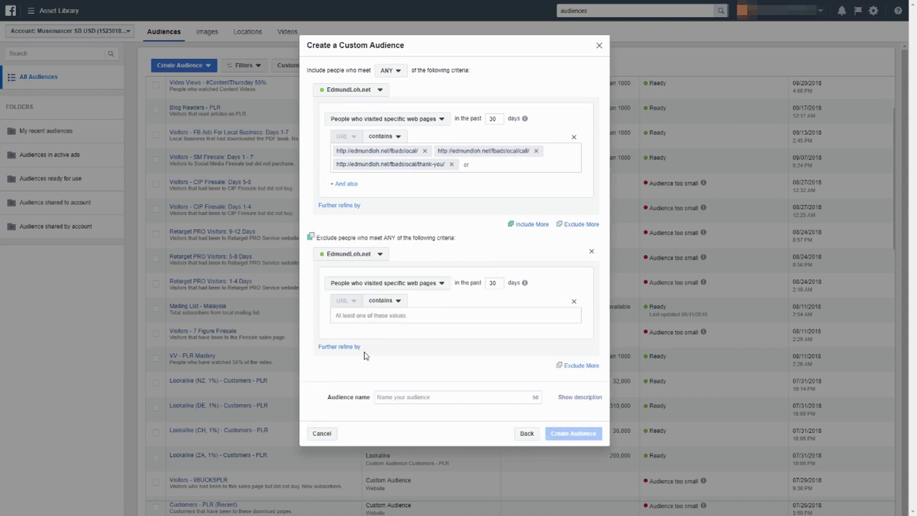
{"action": "left_click", "coordinate": [384, 316]}
{"action": "type", "text": "http://edmundloh.net/fbadslocal/download-page/"}
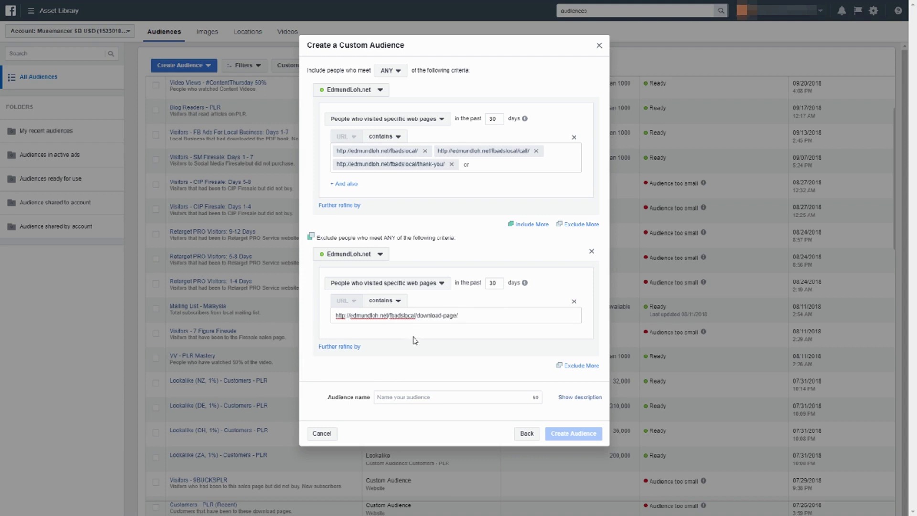
{"action": "key", "text": "Return"}
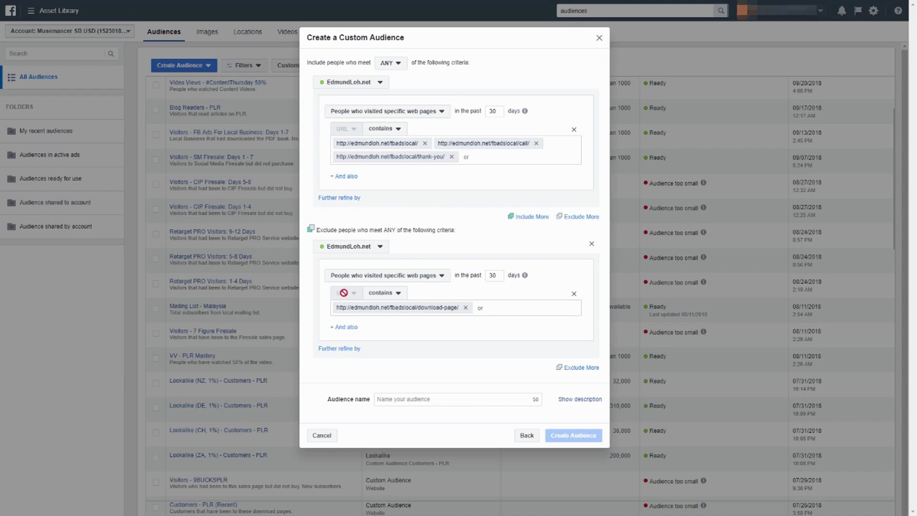
Name the custom audience Visitors - FB Ads Local TEST.
{"action": "left_click", "coordinate": [416, 403]}
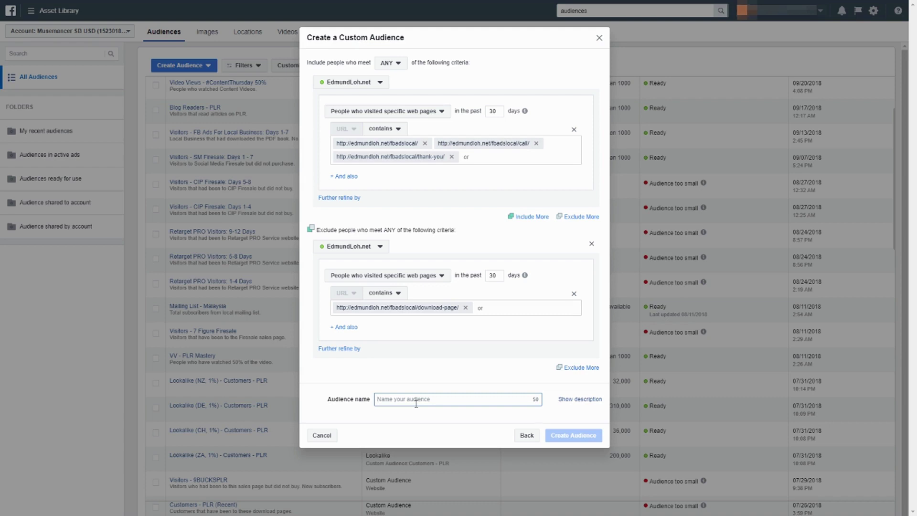
{"action": "type", "text": "Visitors - FB Ads Local"}
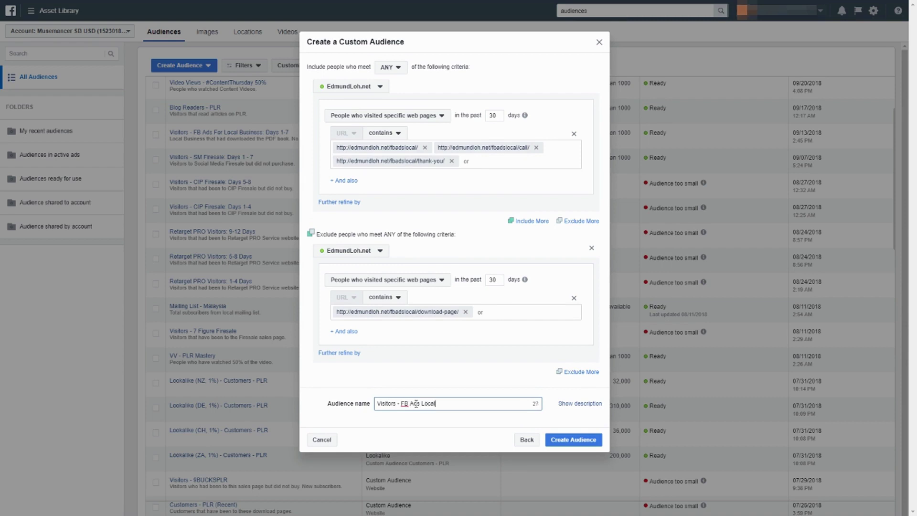
{"action": "type", "text": " TEST"}
{"action": "left_click", "coordinate": [444, 419]}
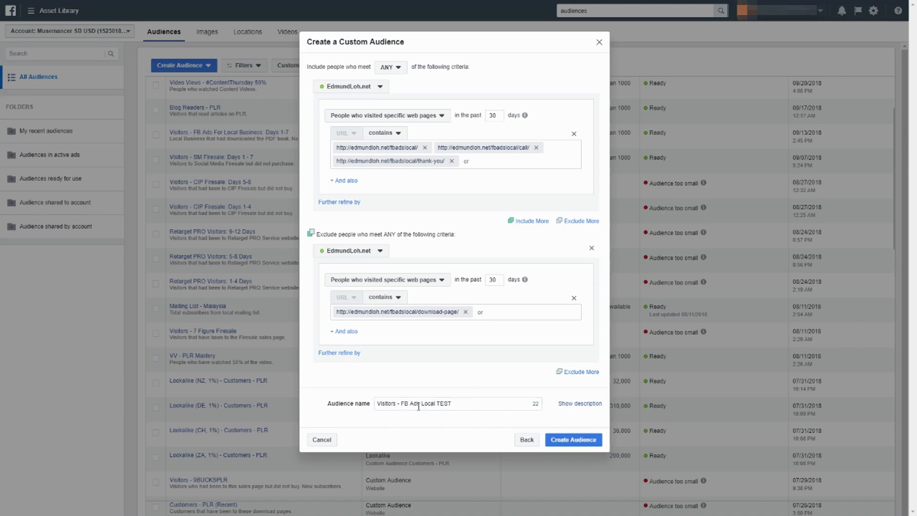
{"action": "left_click", "coordinate": [400, 405]}
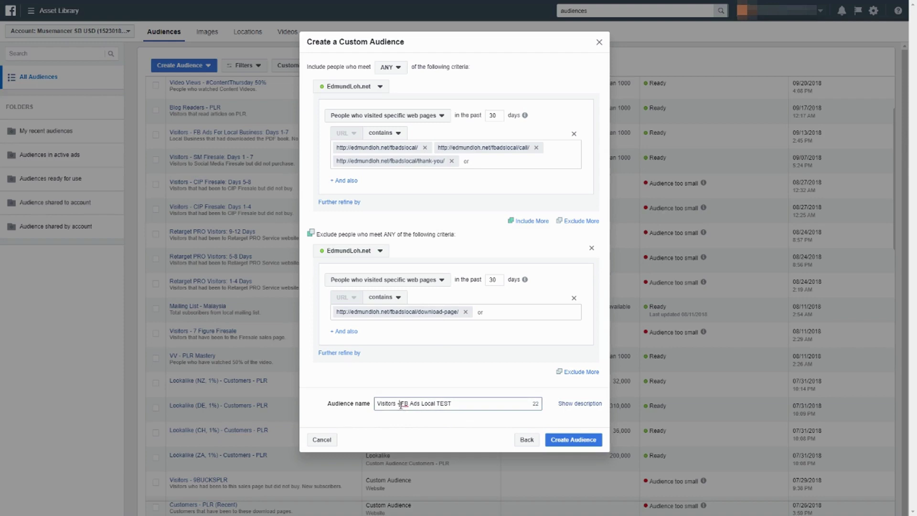
Add the description "Visitors that had been to FB Ads Local but did not purchase." and create the website audience.
{"action": "left_click", "coordinate": [579, 403]}
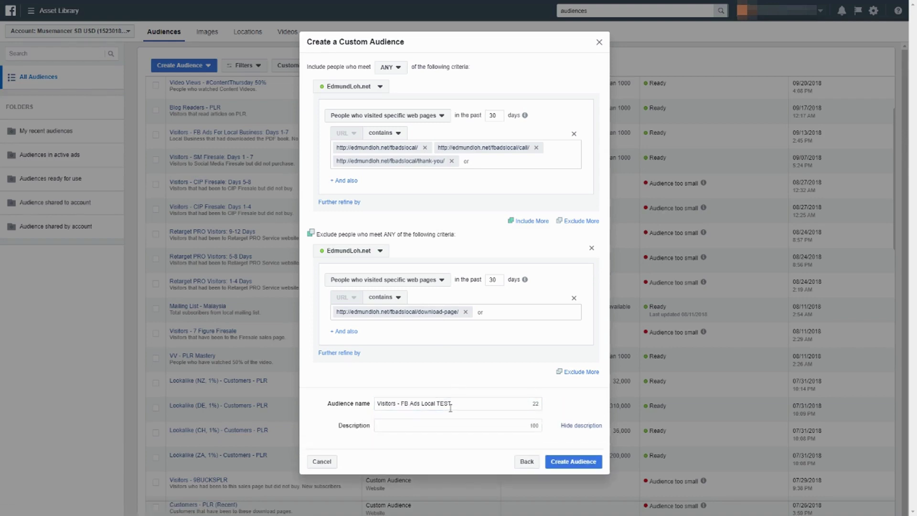
{"action": "left_click", "coordinate": [454, 424]}
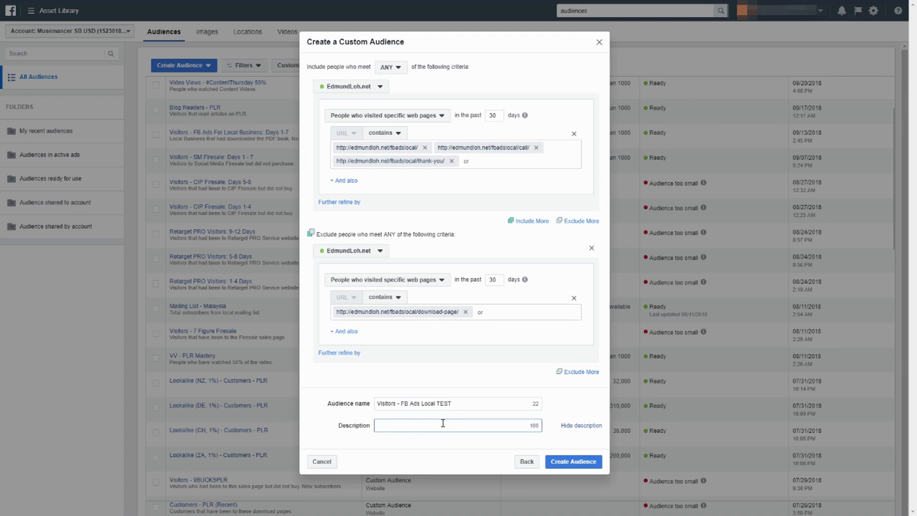
{"action": "type", "text": "Visitors that had been to "}
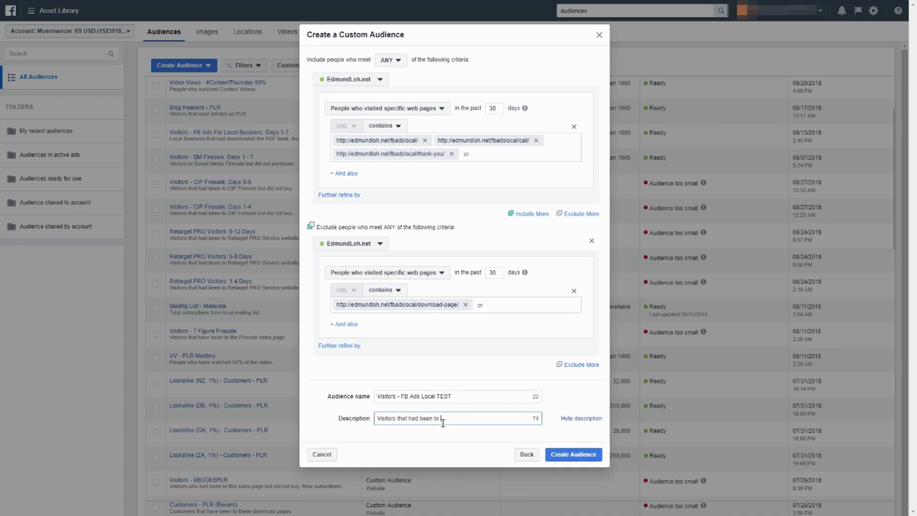
{"action": "type", "text": "FB Ads Local but did not purchase."}
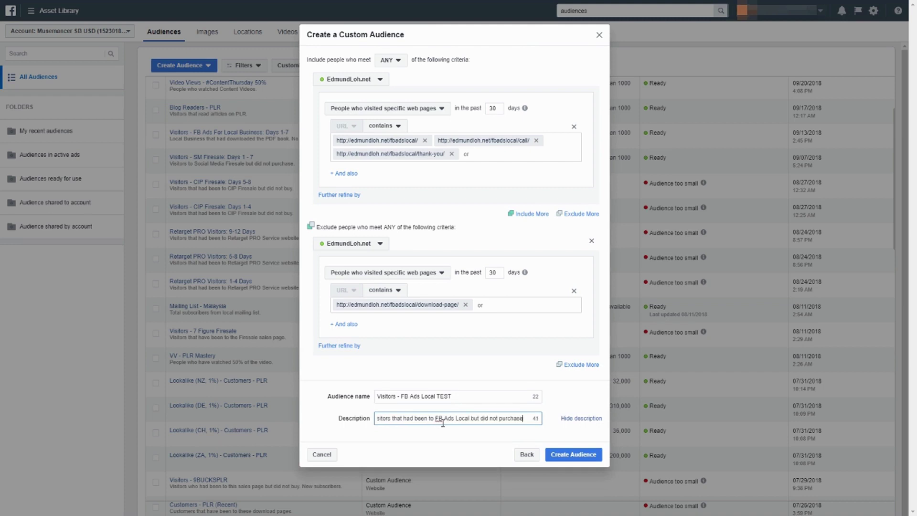
{"action": "left_click", "coordinate": [564, 459]}
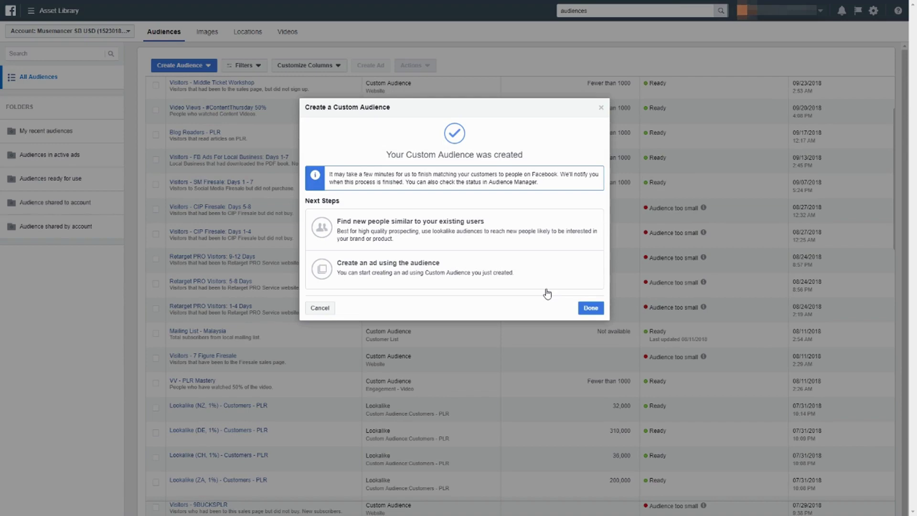
{"action": "left_click", "coordinate": [591, 308]}
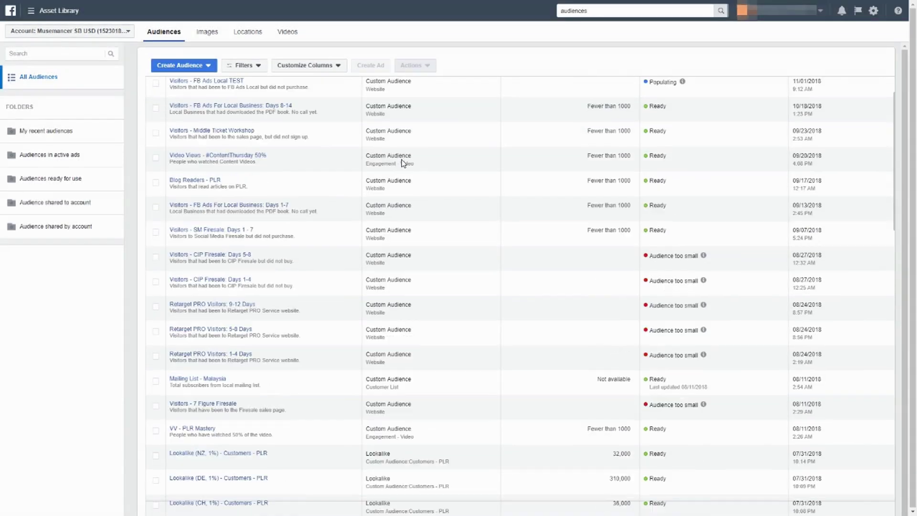
{"action": "mouse_move", "coordinate": [254, 88]}
{"action": "mouse_move", "coordinate": [682, 83]}
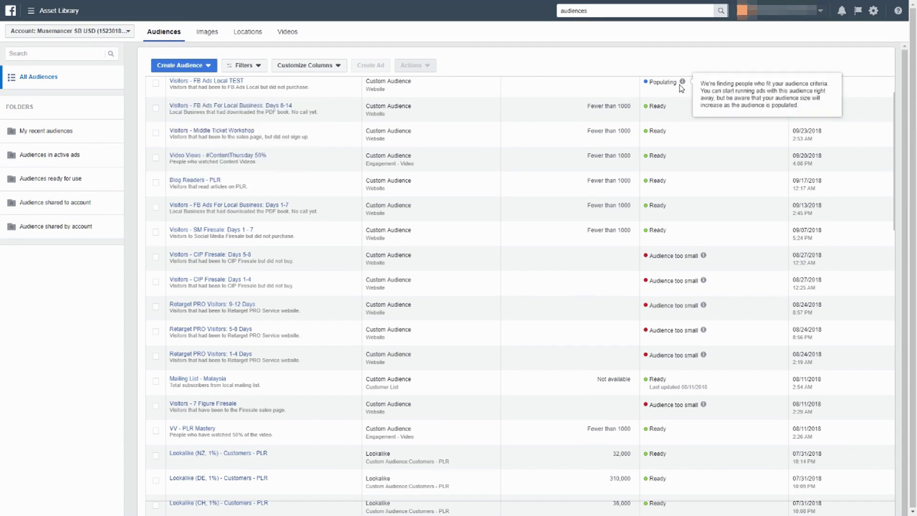
Start a video engagement custom audience of people who have watched at 50% of the video.
{"action": "left_click", "coordinate": [205, 65]}
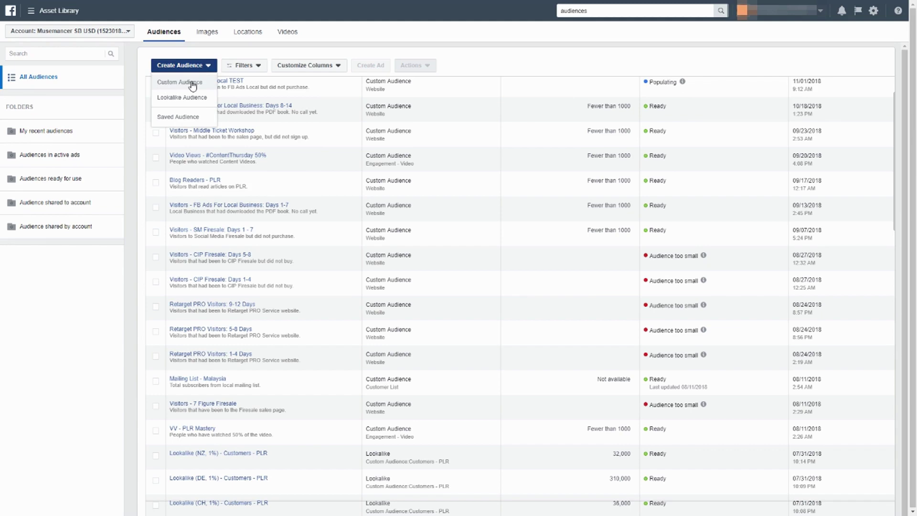
{"action": "left_click", "coordinate": [193, 85]}
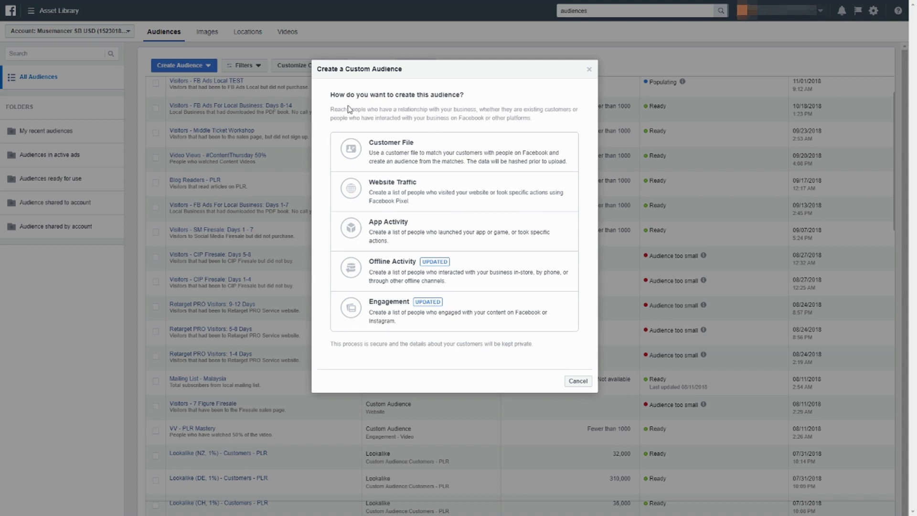
{"action": "left_click", "coordinate": [393, 314]}
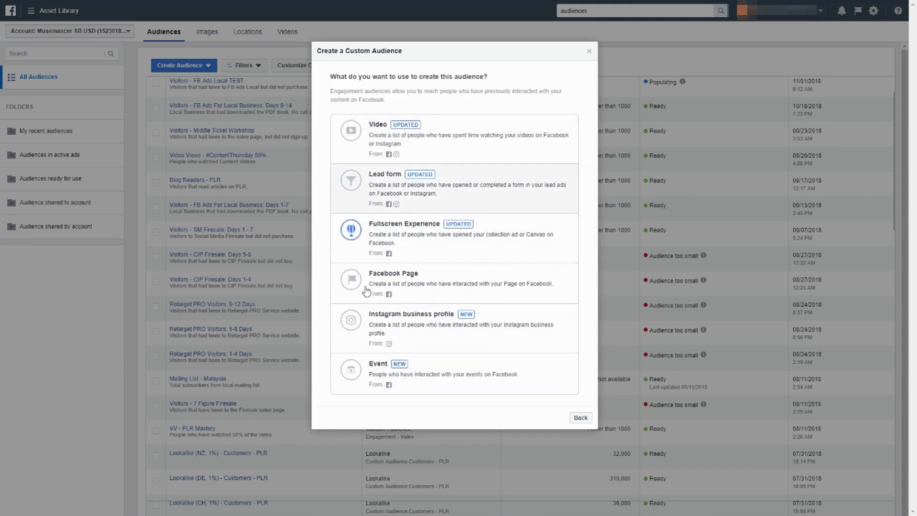
{"action": "left_click", "coordinate": [426, 149]}
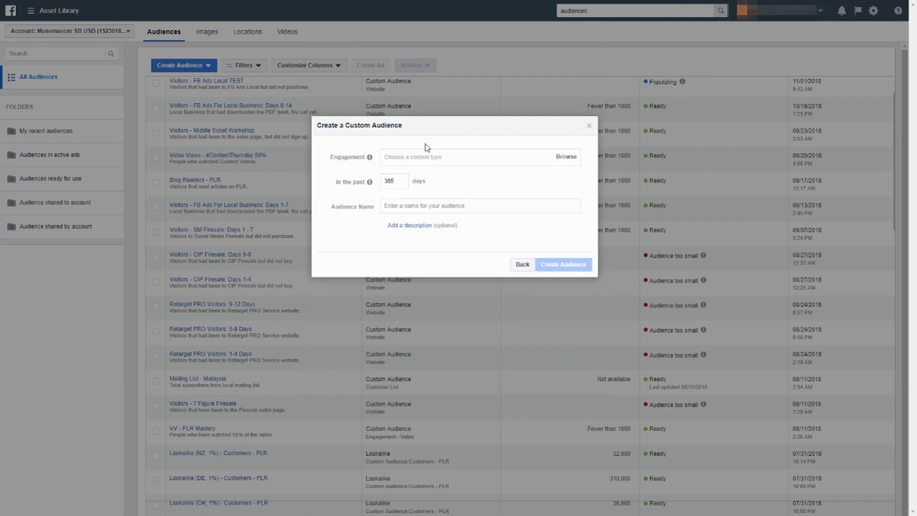
{"action": "left_click", "coordinate": [436, 155]}
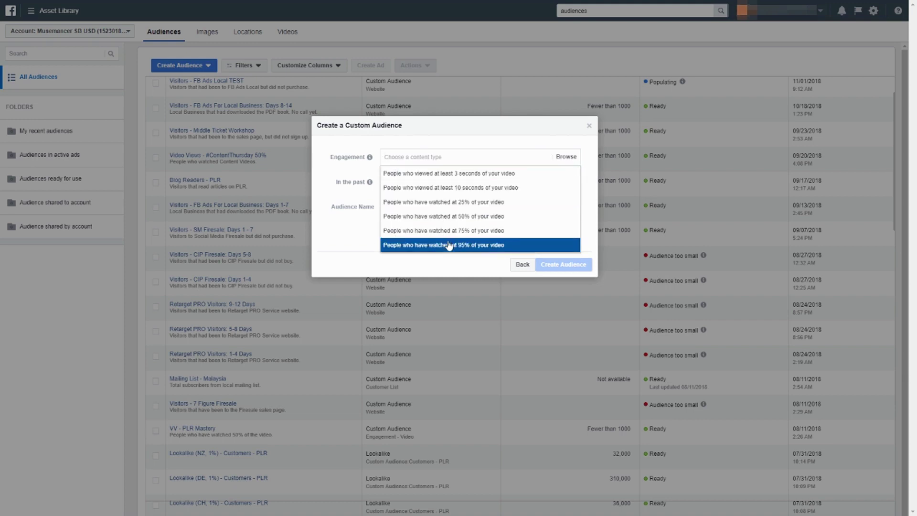
{"action": "left_click", "coordinate": [459, 220]}
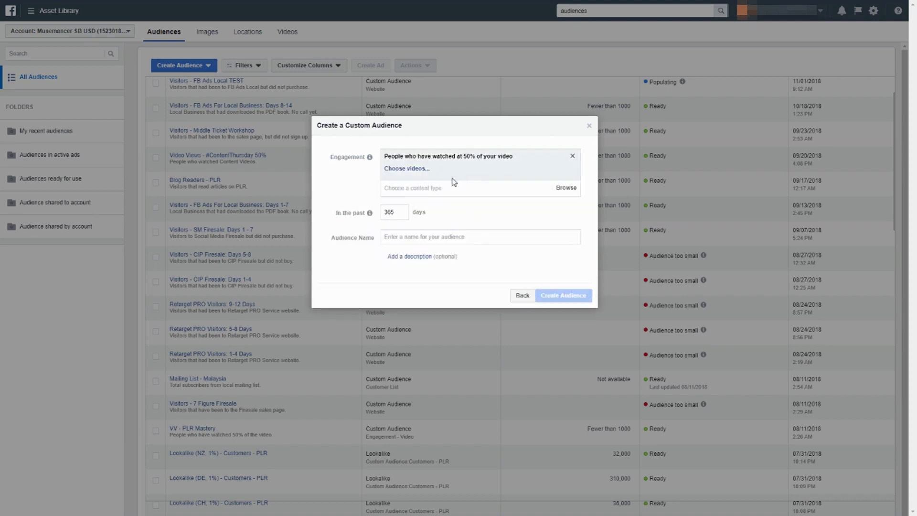
Choose the video Why Low Ticket Is B.S. [Sub Titles] from the first Facebook page listed under Musemancer Sdn Bhd as the audience source.
{"action": "left_click", "coordinate": [416, 171]}
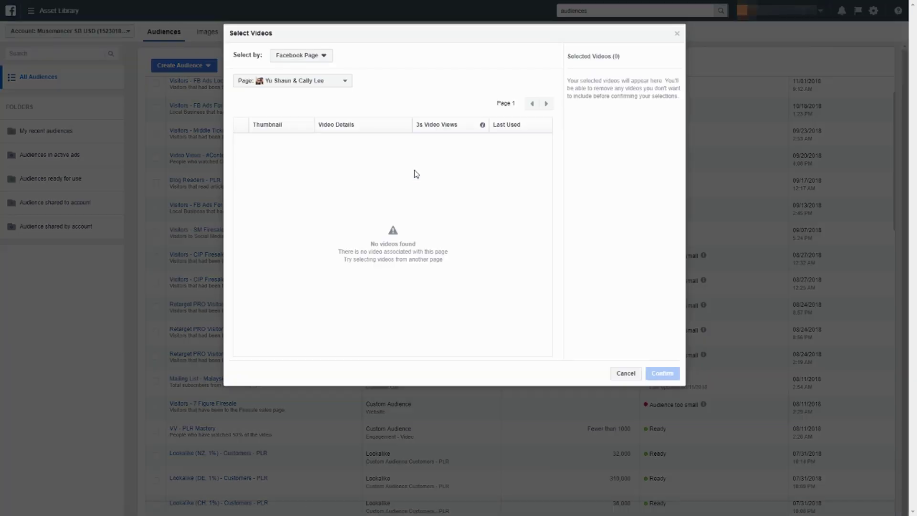
{"action": "left_click", "coordinate": [337, 82]}
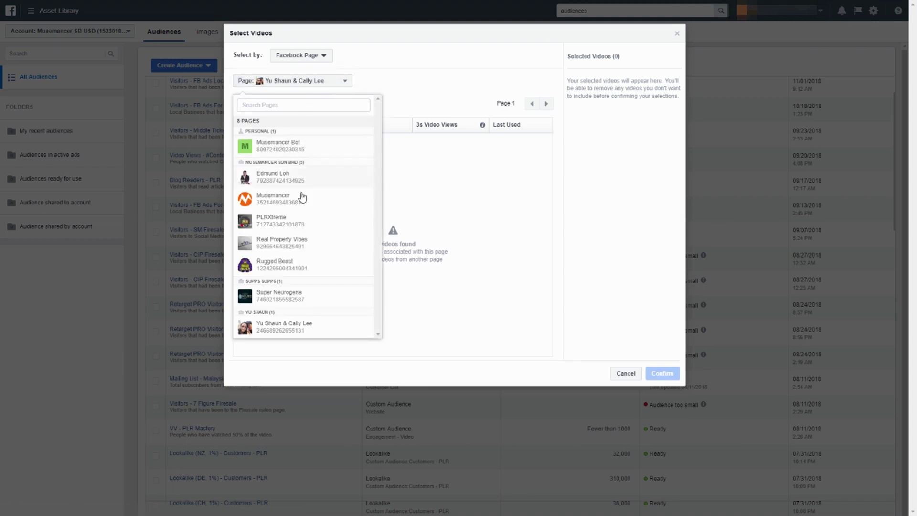
{"action": "left_click", "coordinate": [308, 180]}
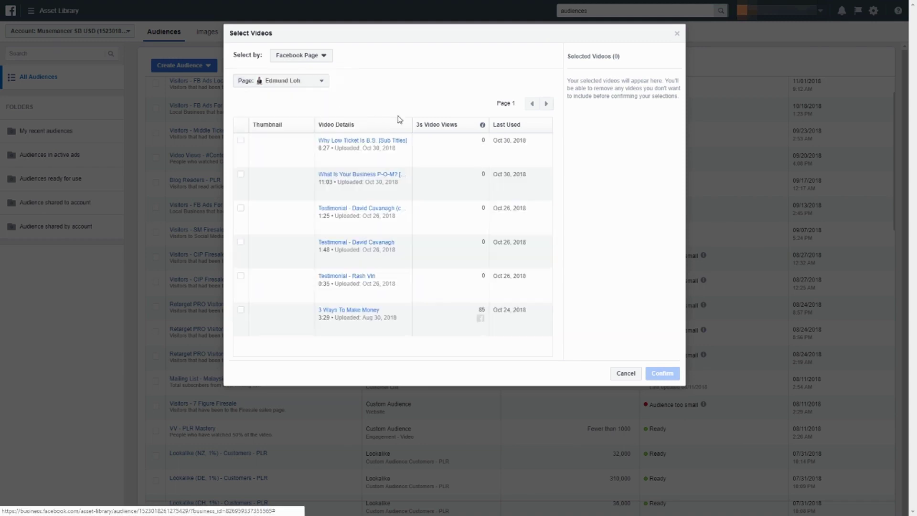
{"action": "left_click", "coordinate": [242, 144]}
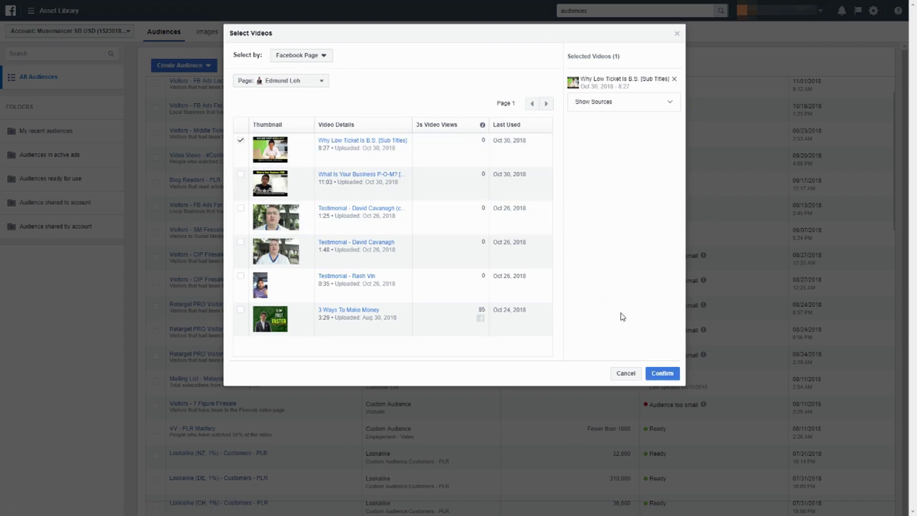
{"action": "left_click", "coordinate": [241, 144]}
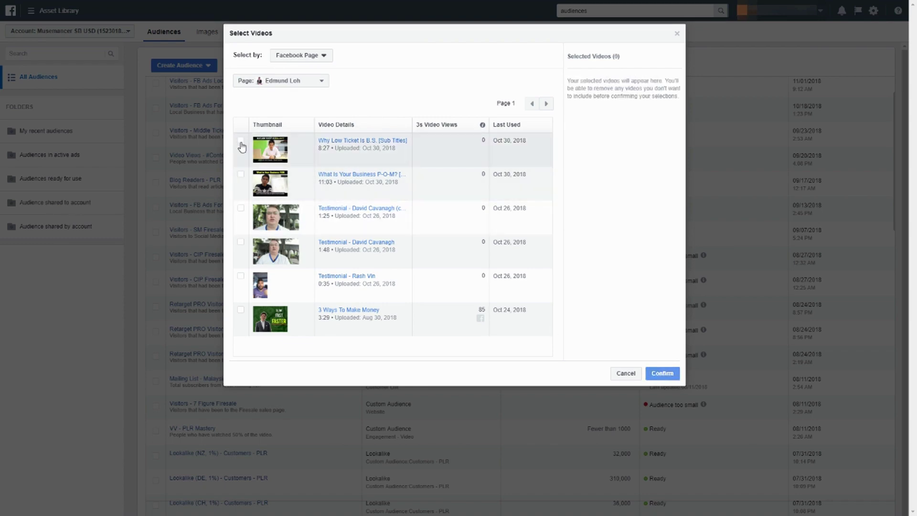
{"action": "left_click", "coordinate": [245, 144]}
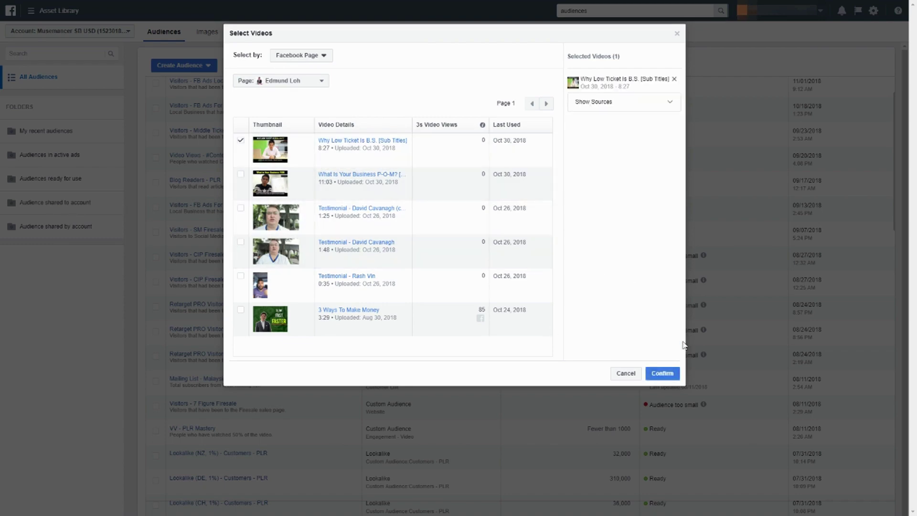
{"action": "left_click", "coordinate": [668, 373]}
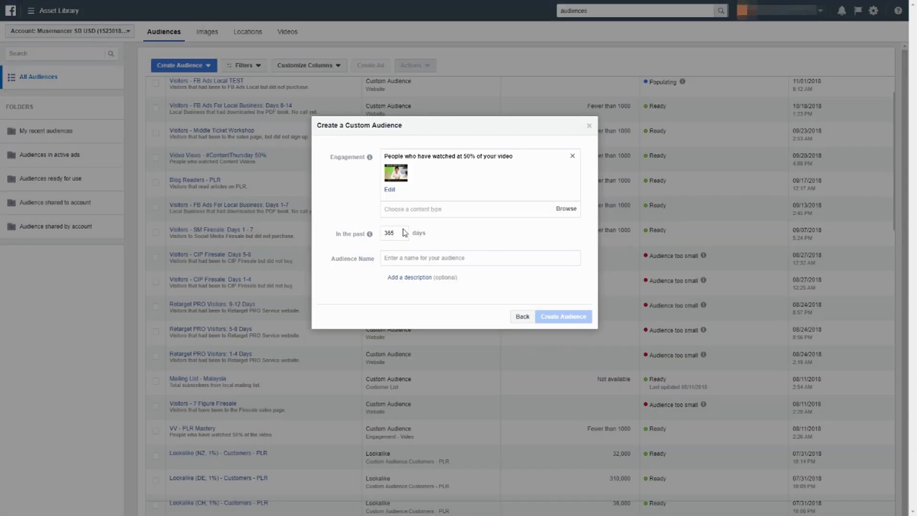
Limit the audience to the past 30 days and name it Video Views - Low Ticket Is BS.
{"action": "mouse_move", "coordinate": [371, 234]}
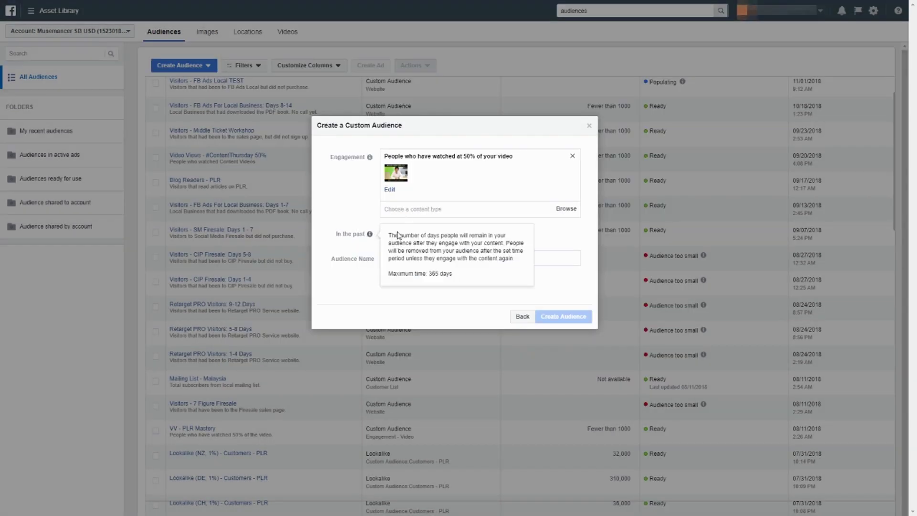
{"action": "left_click_drag", "start_coordinate": [414, 234], "coordinate": [377, 237]}
{"action": "type", "text": "30"}
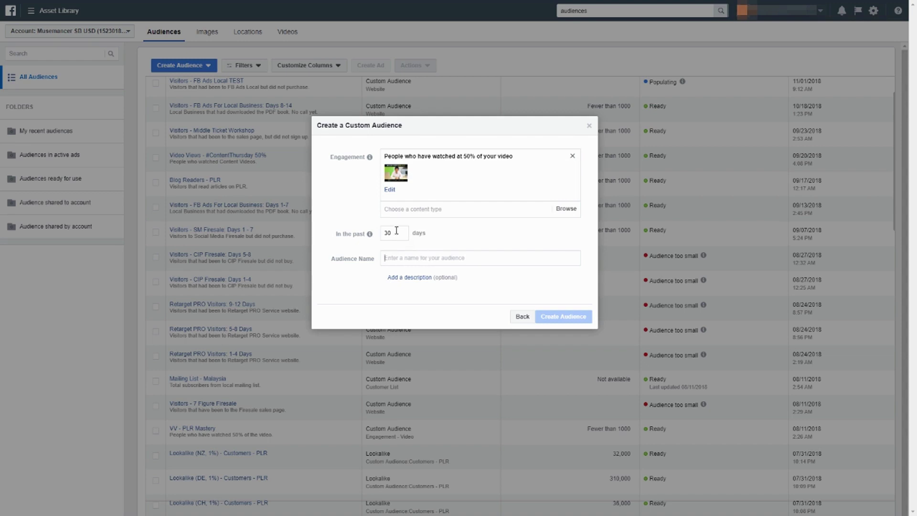
{"action": "left_click", "coordinate": [414, 262]}
{"action": "type", "text": "Video "}
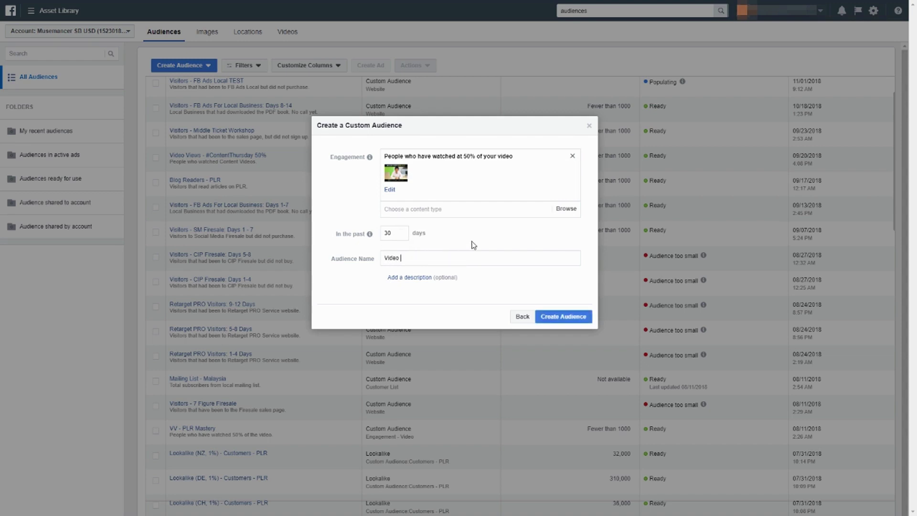
{"action": "type", "text": "Views - Low Ticket Is BS"}
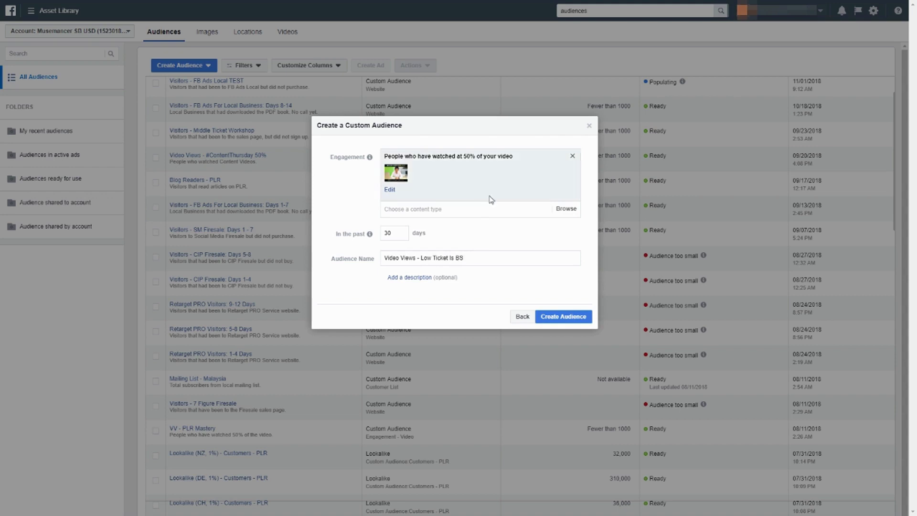
Describe the audience as "People that watched 50% of this video" and create it, finishing without making an ad or expanding it.
{"action": "left_click", "coordinate": [413, 277]}
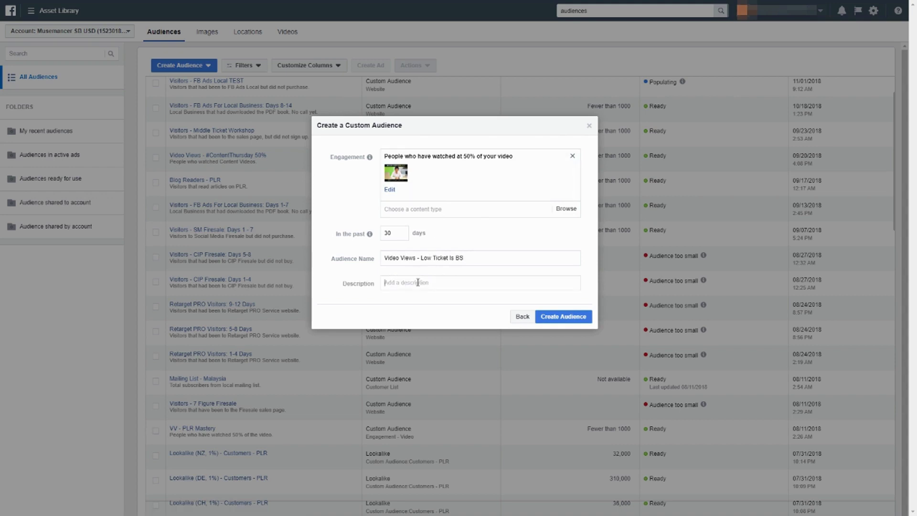
{"action": "type", "text": "People that watched 50% of this video"}
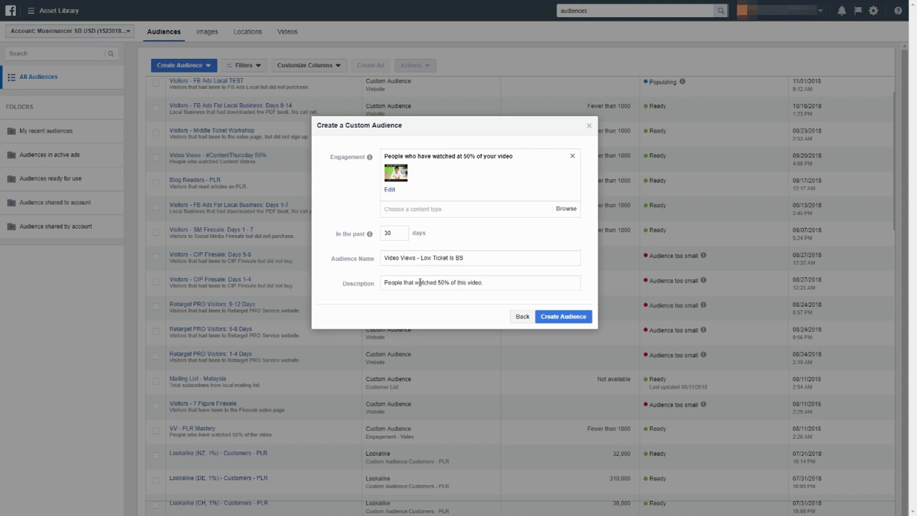
{"action": "left_click", "coordinate": [556, 317]}
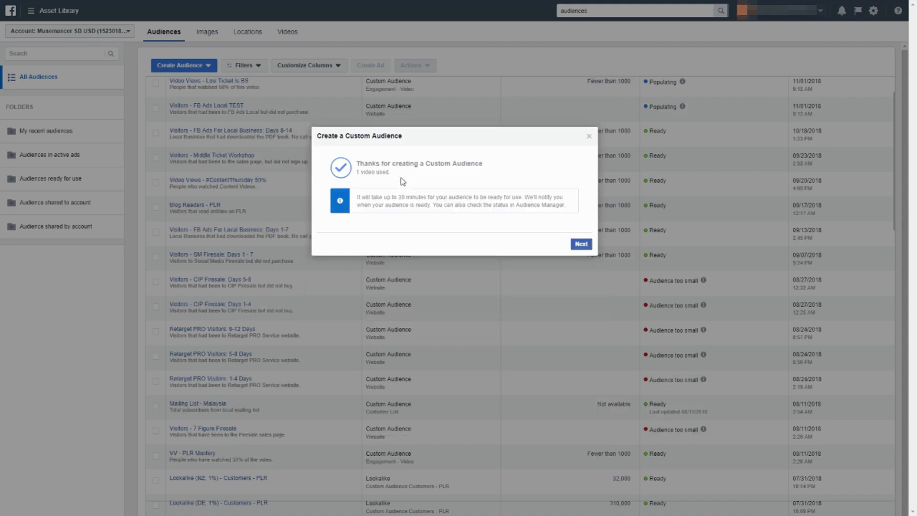
{"action": "left_click", "coordinate": [581, 244]}
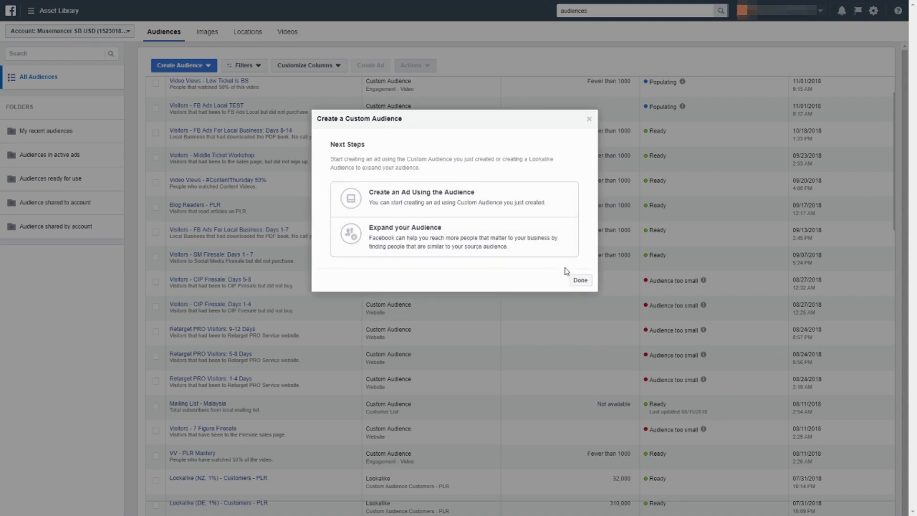
{"action": "left_click", "coordinate": [580, 281]}
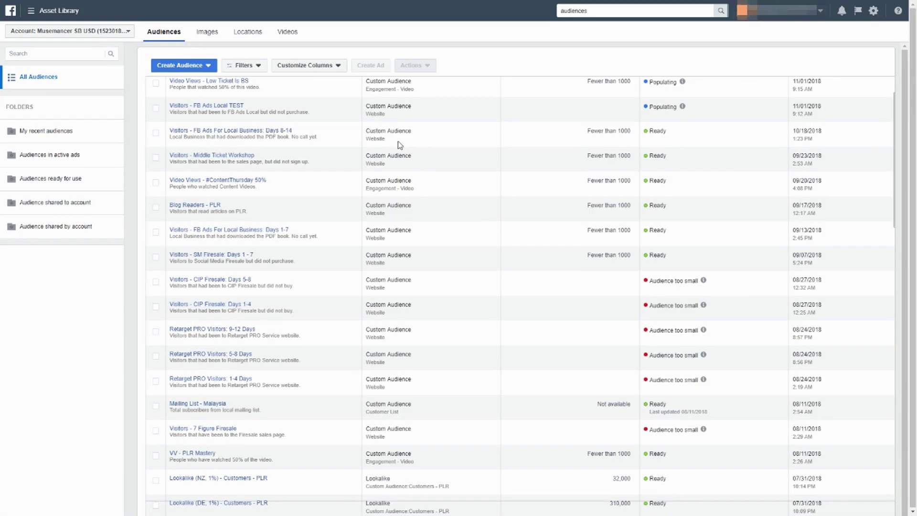
Start a new custom audience based on engagement with a Facebook Page.
{"action": "scroll", "coordinate": [349, 127], "scroll_direction": "down", "scroll_amount": 1}
{"action": "scroll", "coordinate": [350, 130], "scroll_direction": "up", "scroll_amount": 1}
{"action": "left_click", "coordinate": [194, 66]}
{"action": "left_click", "coordinate": [194, 84]}
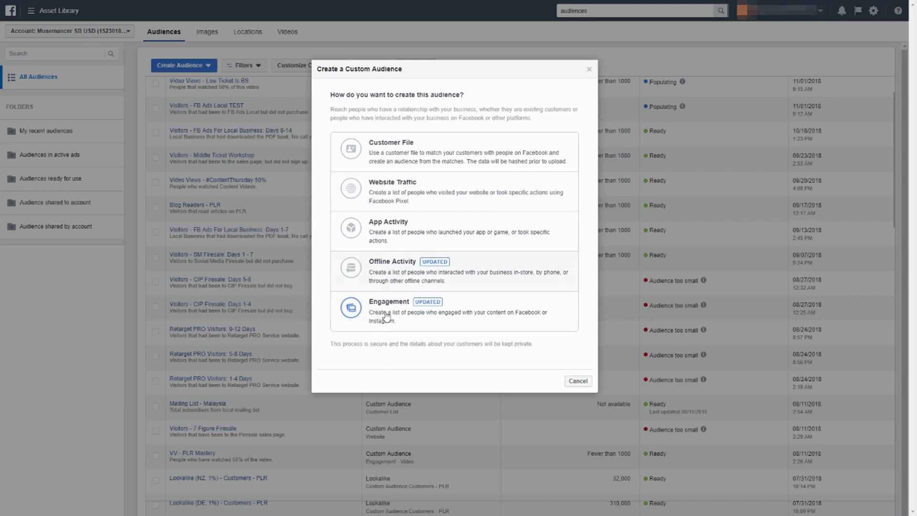
{"action": "left_click", "coordinate": [395, 308]}
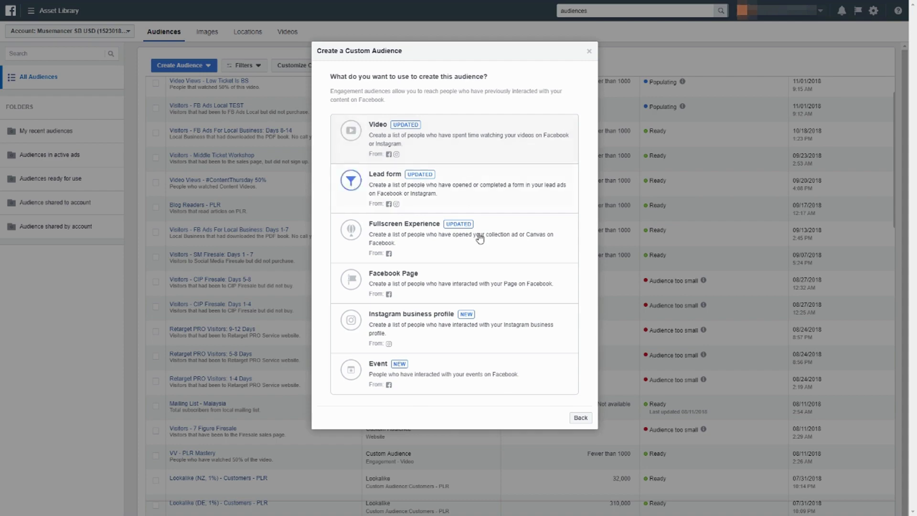
{"action": "left_click", "coordinate": [508, 286]}
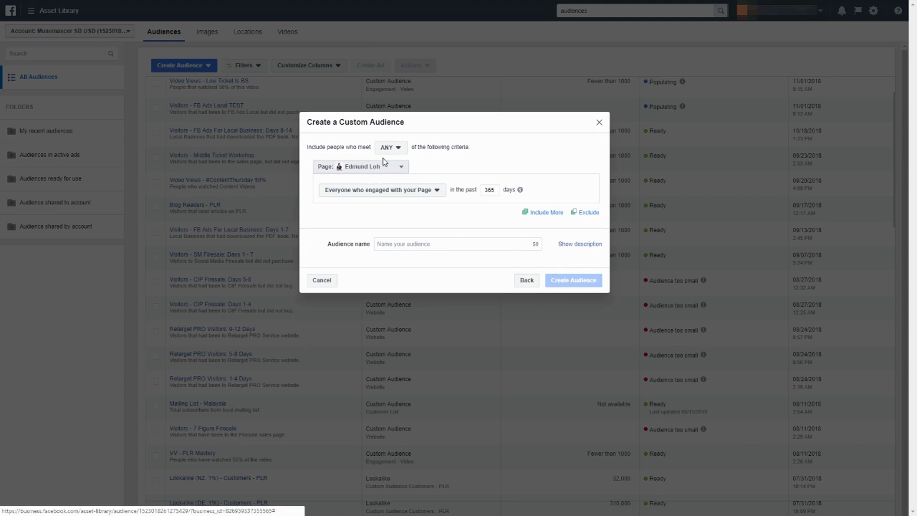
Keep the preselected page as the source and include people who engaged with any post or ad.
{"action": "left_click", "coordinate": [391, 168]}
{"action": "left_click", "coordinate": [376, 168]}
{"action": "left_click", "coordinate": [398, 191]}
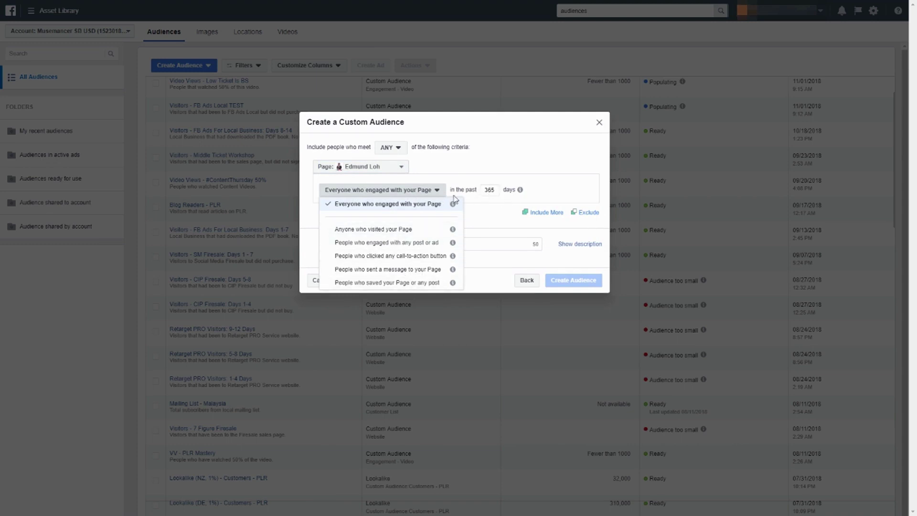
{"action": "mouse_move", "coordinate": [453, 205]}
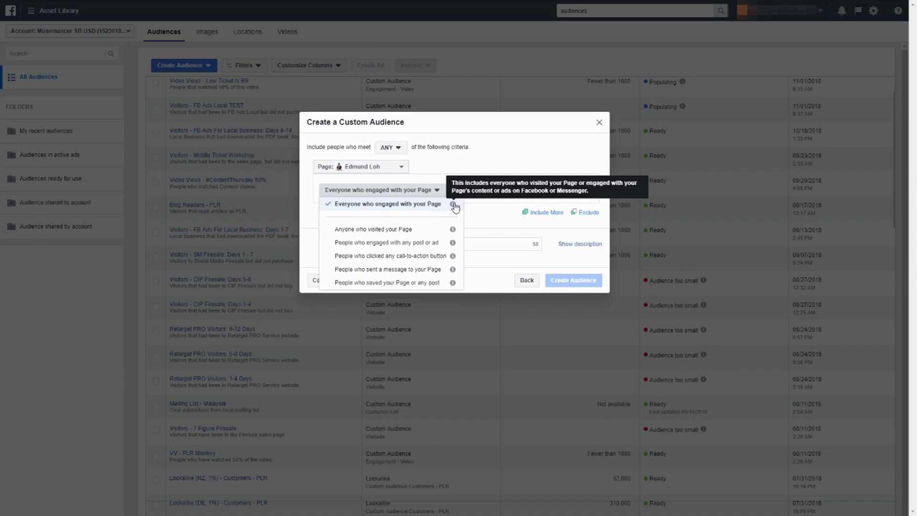
{"action": "left_click", "coordinate": [429, 245]}
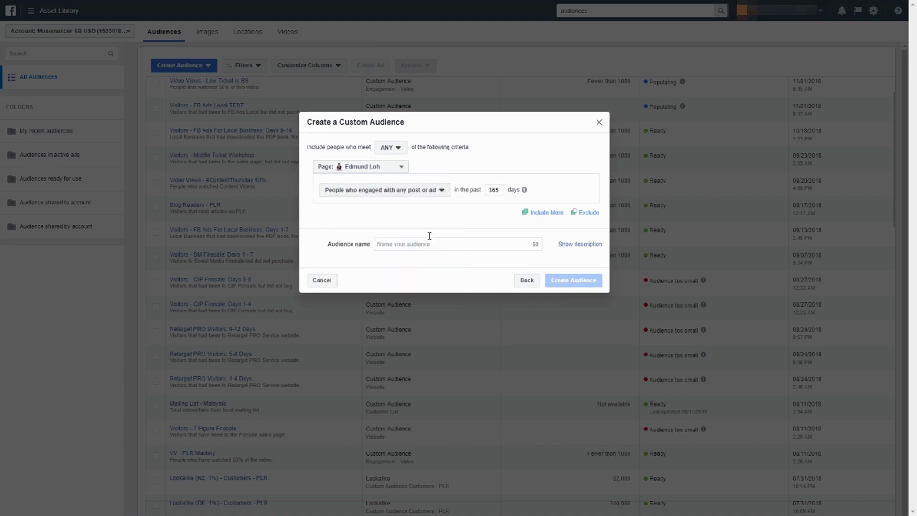
{"action": "left_click", "coordinate": [439, 191]}
{"action": "mouse_move", "coordinate": [452, 244]}
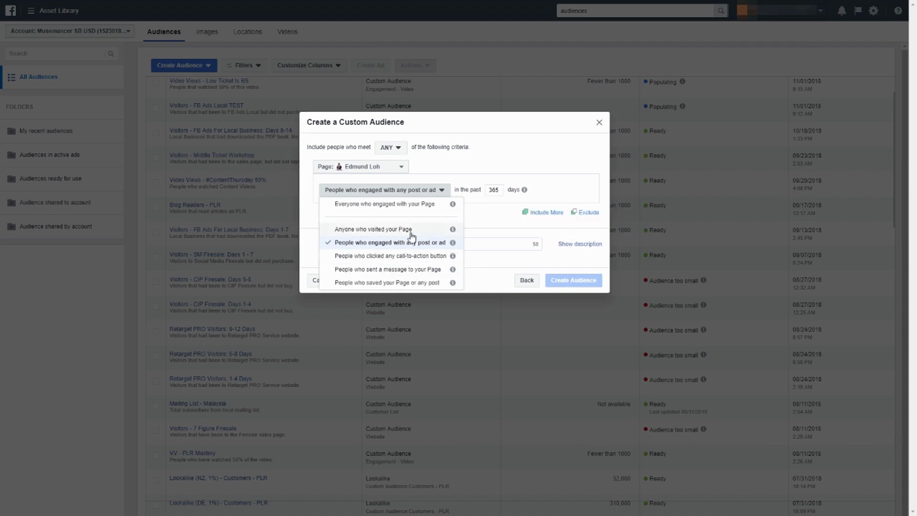
Limit the page engagement audience to the past 30 days.
{"action": "left_click", "coordinate": [498, 196]}
{"action": "left_click_drag", "start_coordinate": [498, 197], "coordinate": [464, 191]}
{"action": "left_click", "coordinate": [493, 190]}
{"action": "double_click", "coordinate": [492, 190]}
{"action": "type", "text": "305"}
{"action": "key", "text": "BackSpace"}
Name the audience "FB Page", the page's name and "- Post Engagement", and open its description for editing.
{"action": "left_click", "coordinate": [448, 243]}
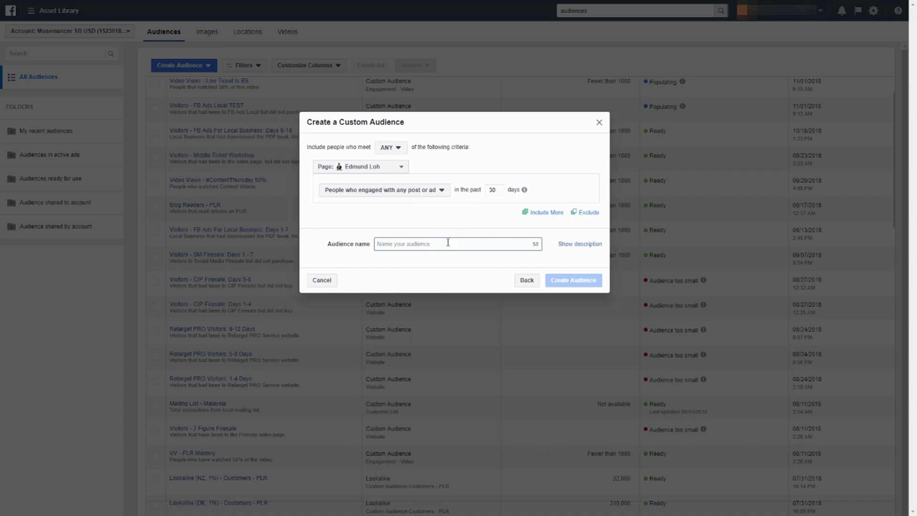
{"action": "type", "text": "FB Page Edmund Loh - Post En"}
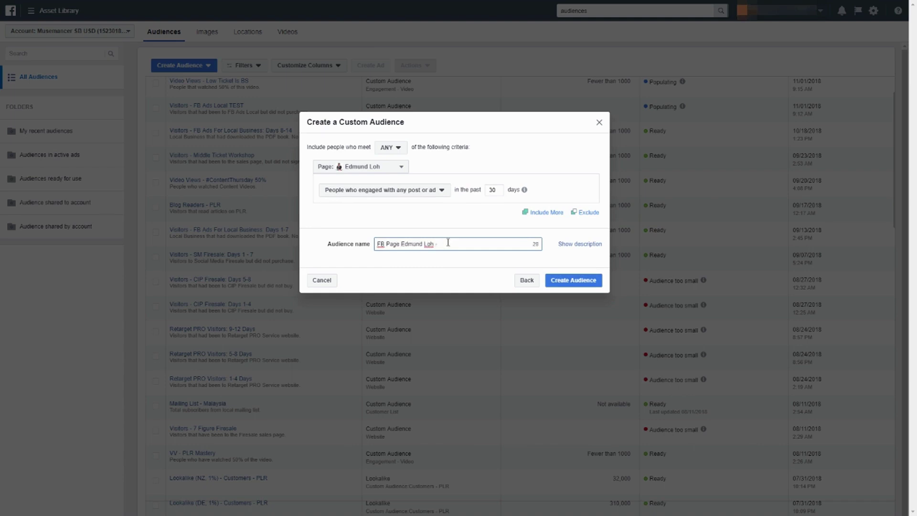
{"action": "type", "text": "gagement"}
{"action": "left_click", "coordinate": [580, 244]}
{"action": "left_click", "coordinate": [464, 267]}
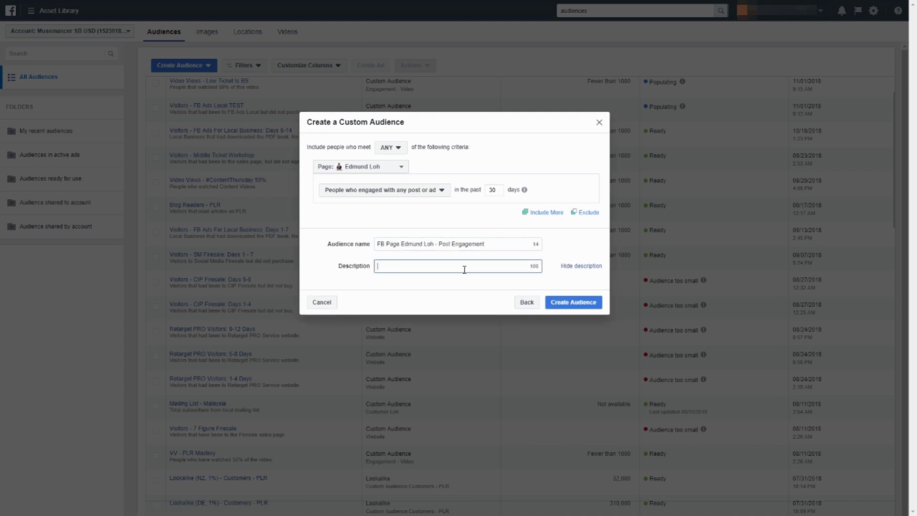
Describe the page engagement audience as "People that engaged with my FB Posts." and create it.
{"action": "type", "text": "People that engag"}
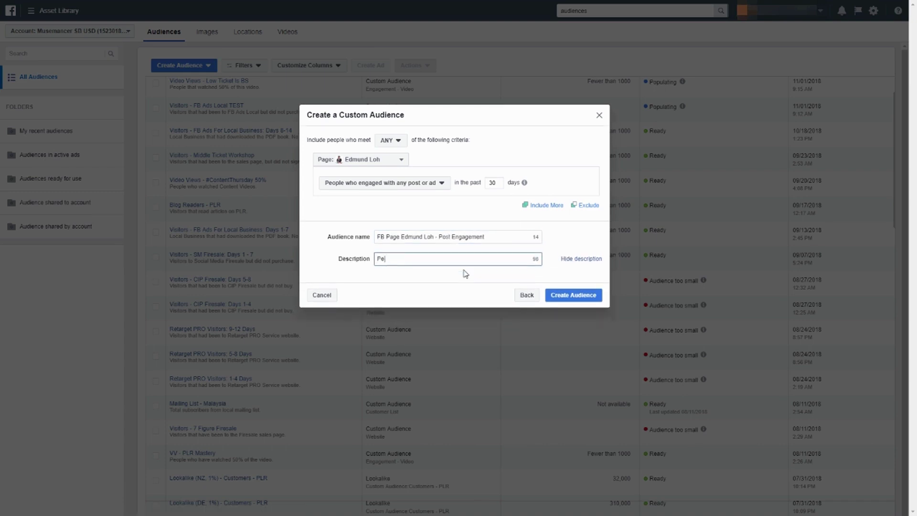
{"action": "type", "text": "ed with my FB Post"}
{"action": "left_click", "coordinate": [567, 295]}
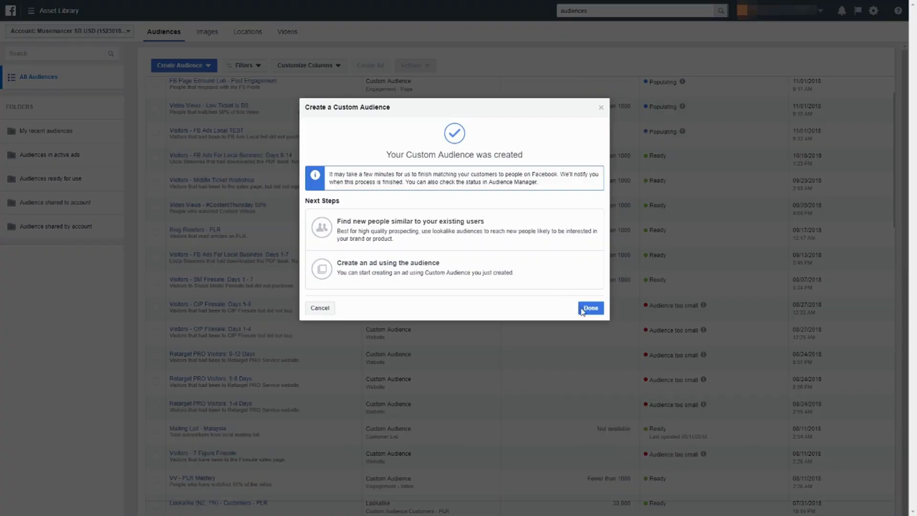
{"action": "left_click", "coordinate": [590, 307]}
Start a new custom audience based on engagement with the Instagram business profile.
{"action": "left_click", "coordinate": [187, 67]}
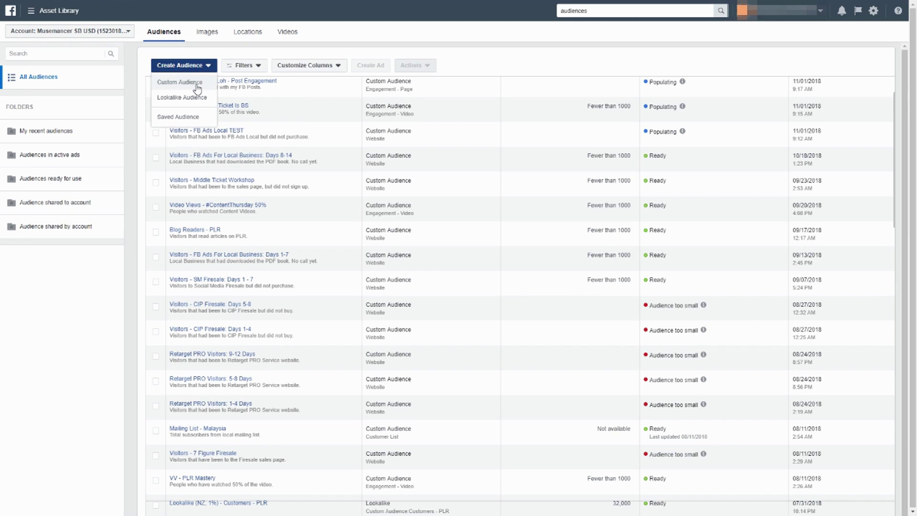
{"action": "left_click", "coordinate": [197, 86]}
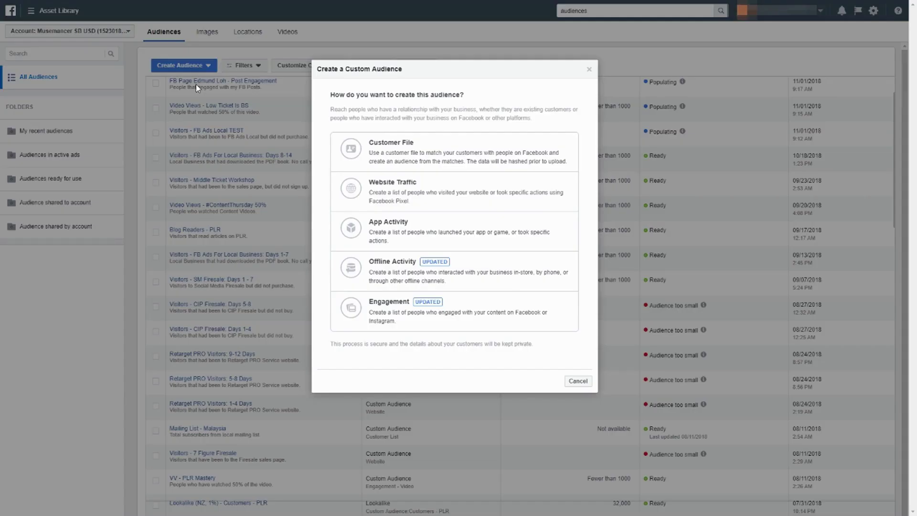
{"action": "left_click", "coordinate": [479, 305]}
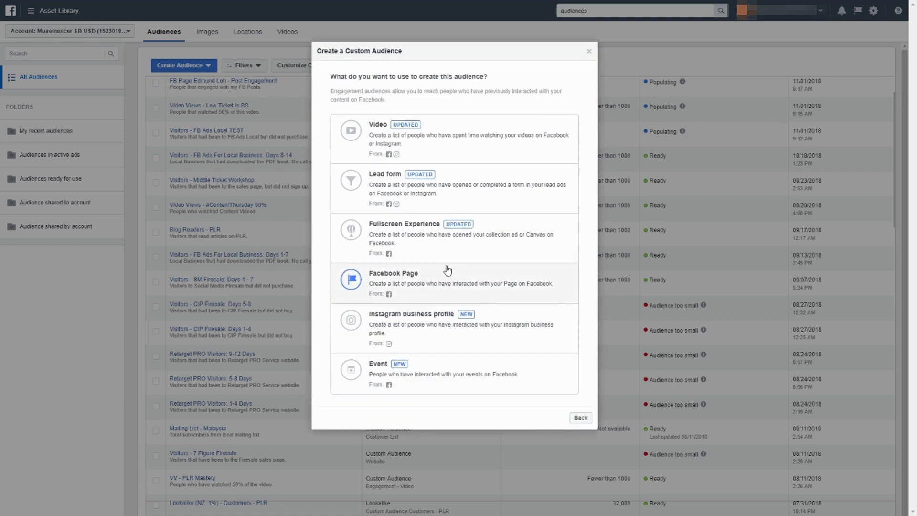
{"action": "left_click", "coordinate": [412, 333]}
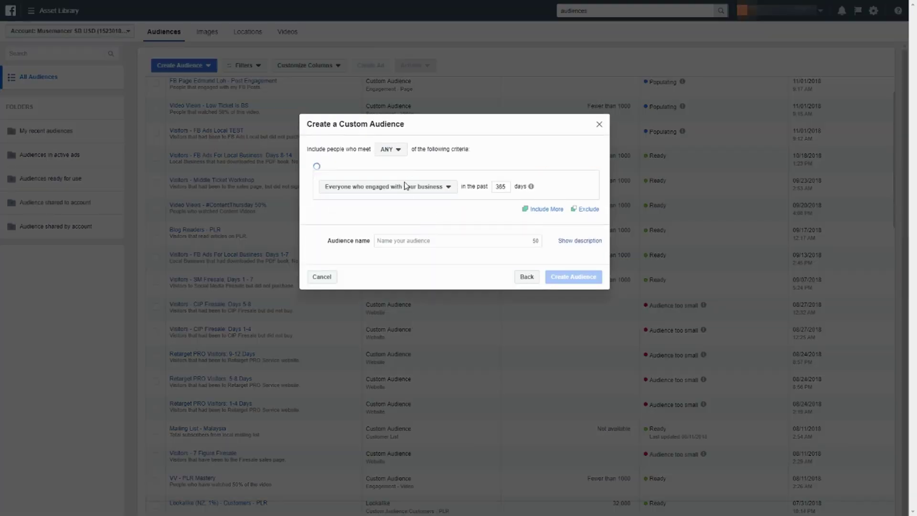
Keep the criterion Everyone who engaged with your business and set the period to the past 30 days.
{"action": "left_click", "coordinate": [402, 190]}
{"action": "left_click", "coordinate": [379, 174]}
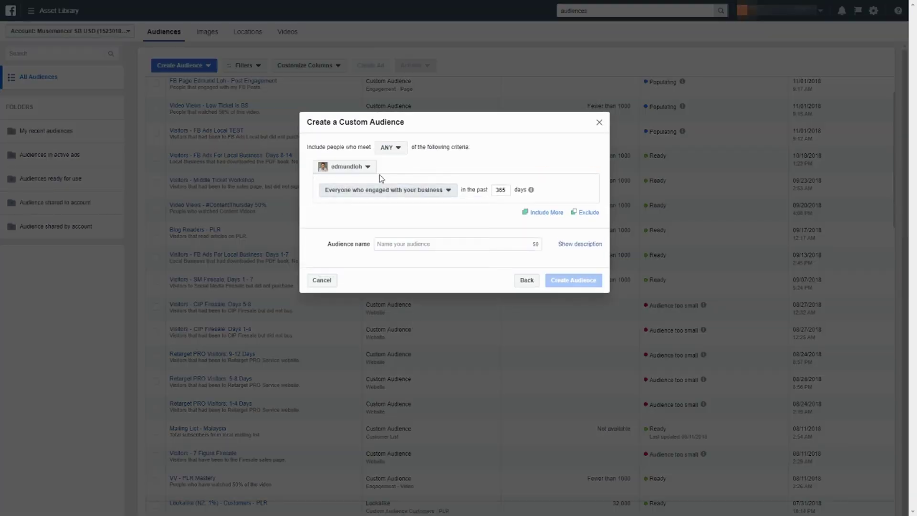
{"action": "left_click", "coordinate": [370, 167]}
{"action": "left_click", "coordinate": [377, 181]}
{"action": "left_click", "coordinate": [384, 189]}
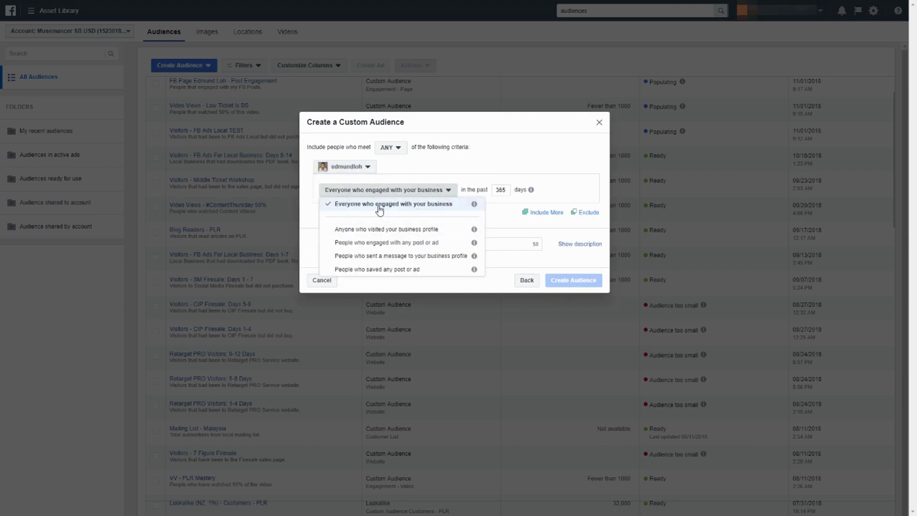
{"action": "mouse_move", "coordinate": [476, 206]}
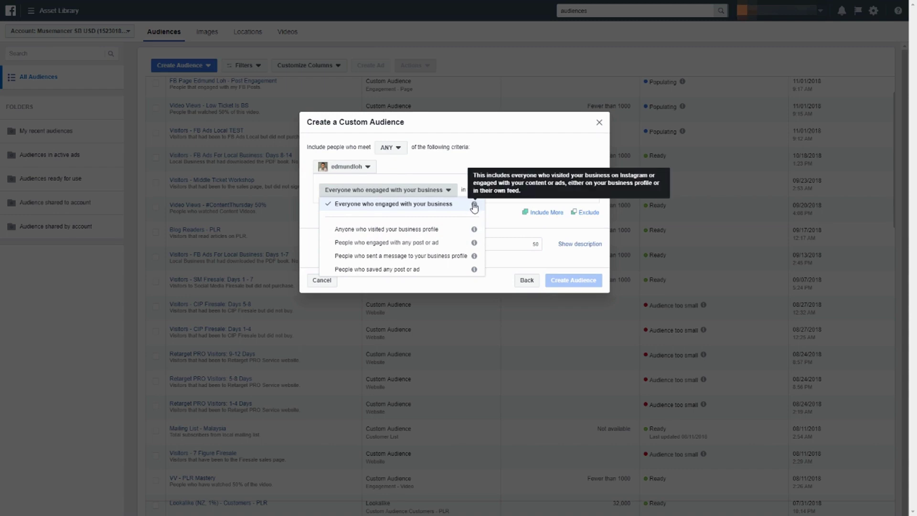
{"action": "left_click", "coordinate": [502, 208]}
{"action": "double_click", "coordinate": [500, 190]}
{"action": "type", "text": "3"}
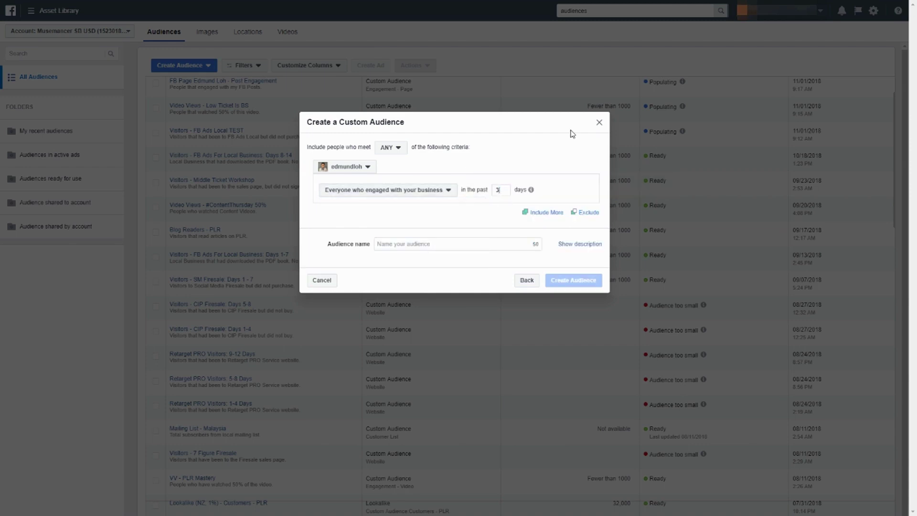
Name the audience "IG" followed by the @ handle of the selected Instagram profile.
{"action": "key", "text": "Tab"}
{"action": "key", "text": "Tab"}
{"action": "key", "text": "Tab"}
{"action": "type", "text": "I"}
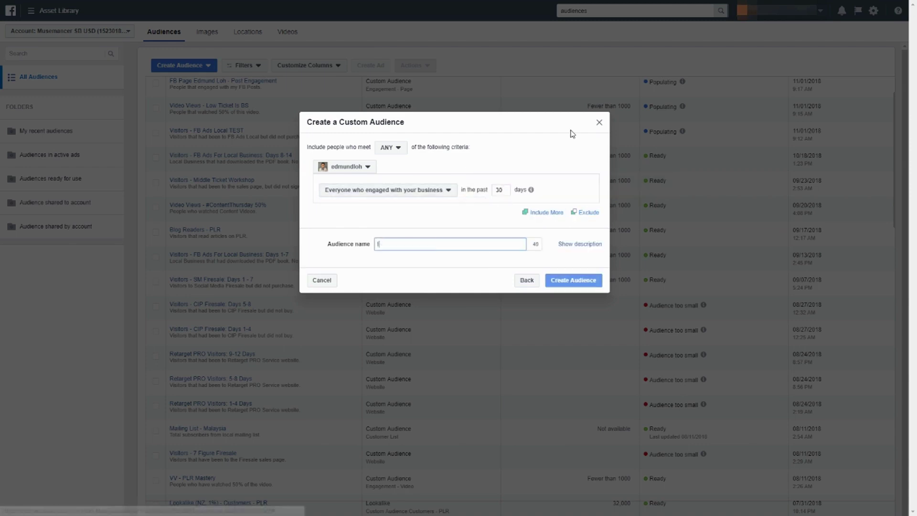
{"action": "type", "text": "G @edm"}
{"action": "key", "text": "BackSpace"}
{"action": "key", "text": "BackSpace"}
{"action": "key", "text": "BackSpace"}
{"action": "type", "text": "e"}
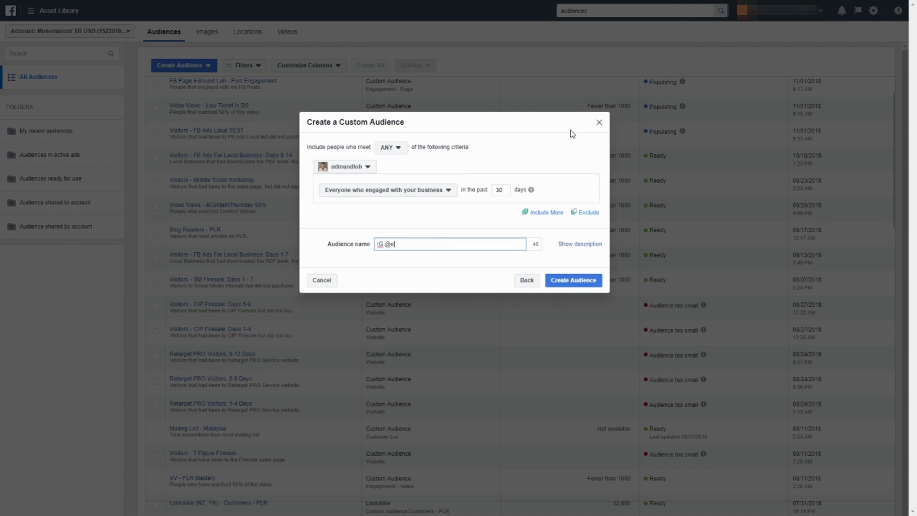
{"action": "type", "text": "dmundloh"}
{"action": "left_click", "coordinate": [572, 134]}
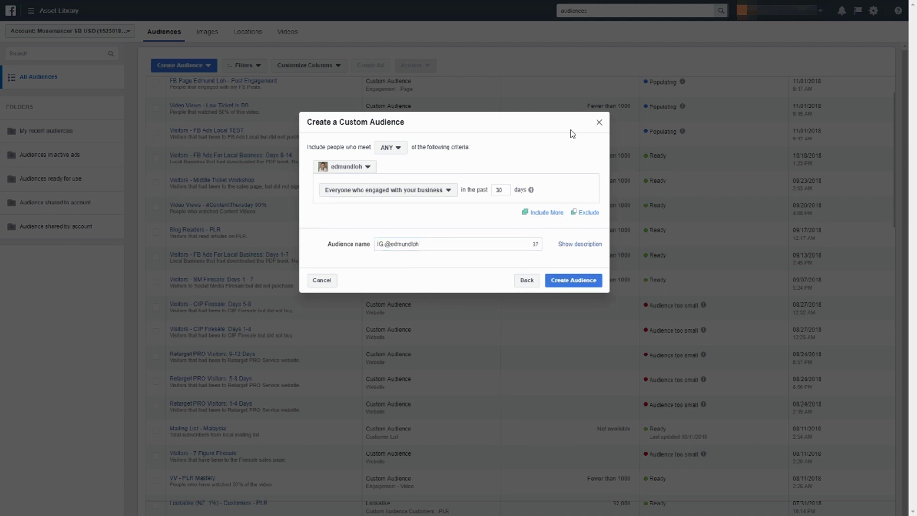
Add the description "People that engaged with my IG Profile." and create the Instagram audience.
{"action": "left_click", "coordinate": [579, 243]}
{"action": "left_click", "coordinate": [473, 265]}
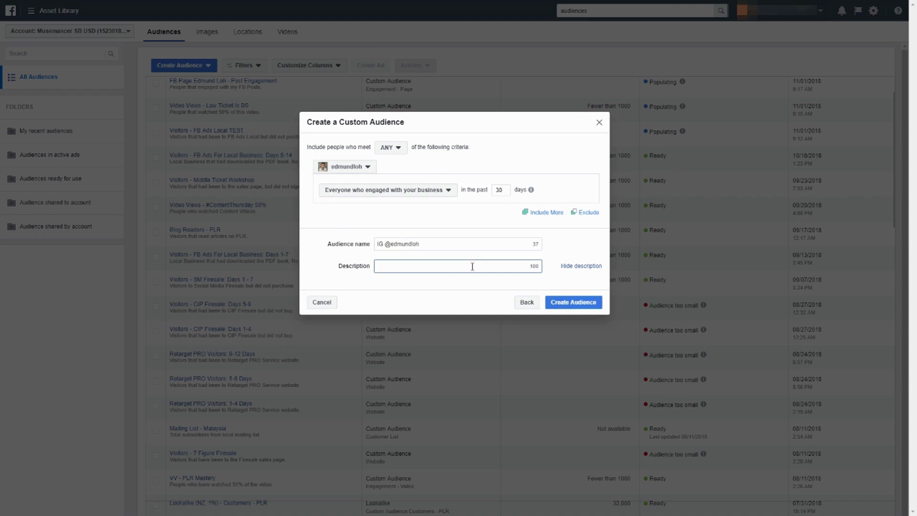
{"action": "type", "text": "Peop"}
{"action": "key", "text": "BackSpace"}
{"action": "key", "text": "BackSpace"}
{"action": "key", "text": "BackSpace"}
{"action": "key", "text": "BackSpace"}
{"action": "type", "text": "People that engaged with my IG Profile"}
{"action": "left_click", "coordinate": [566, 296]}
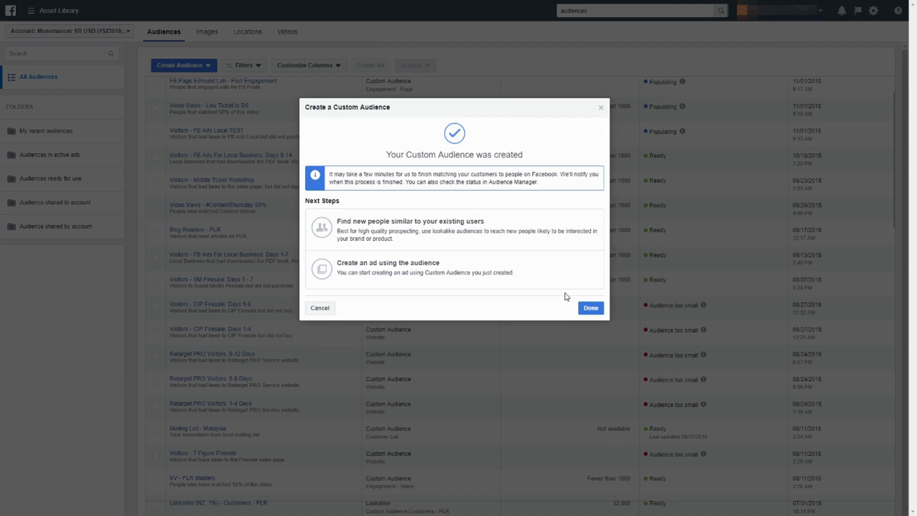
{"action": "left_click", "coordinate": [591, 308]}
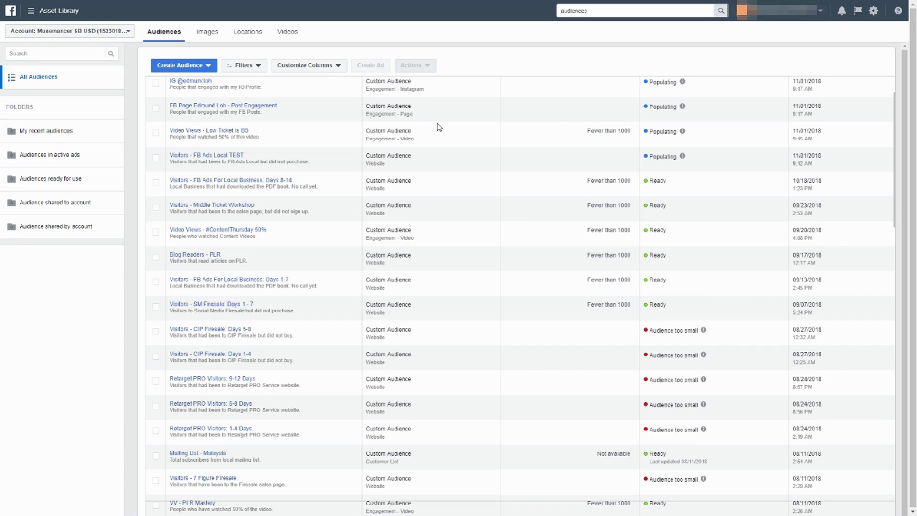
Start a new custom audience from a customer file, adding customers from your own file or pasted data.
{"action": "scroll", "coordinate": [439, 127], "scroll_direction": "down", "scroll_amount": 2}
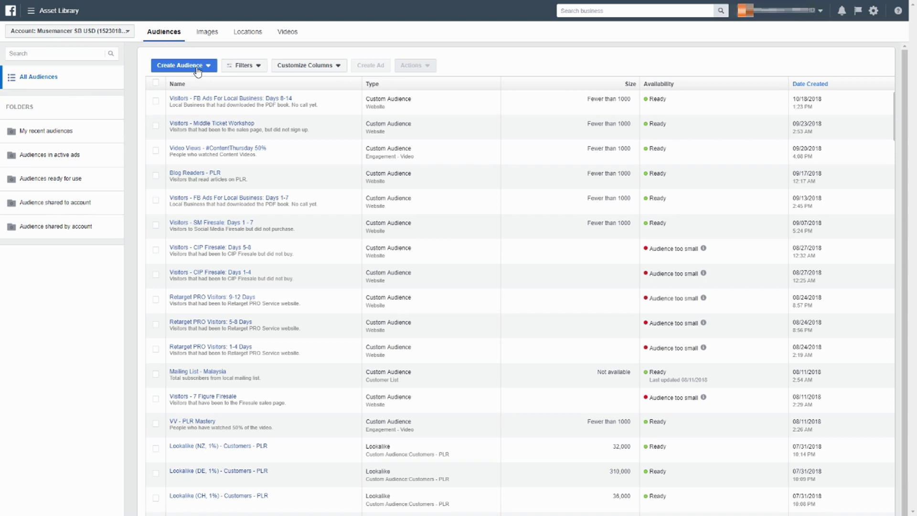
{"action": "left_click", "coordinate": [197, 70]}
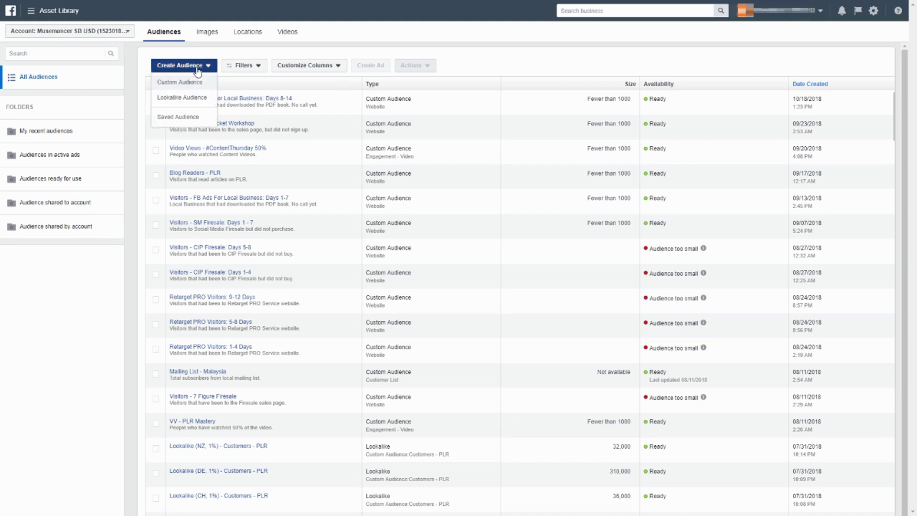
{"action": "left_click", "coordinate": [174, 82]}
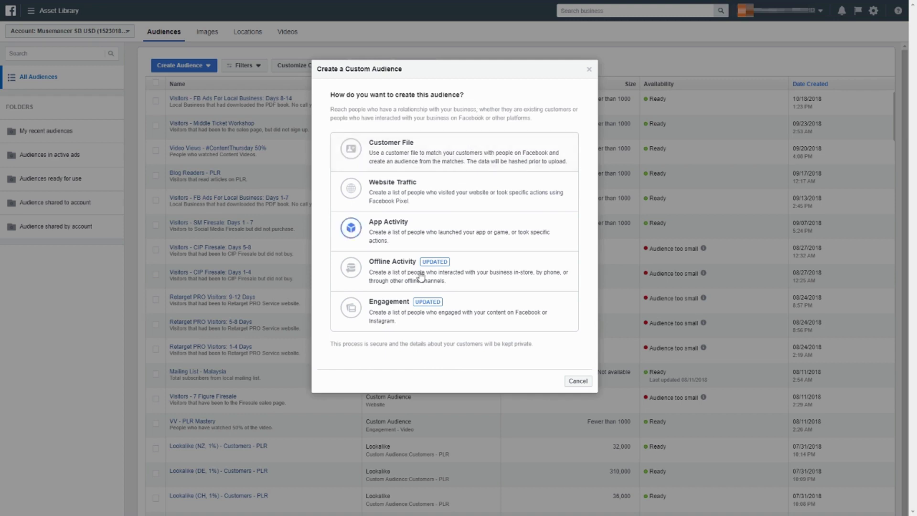
{"action": "left_click", "coordinate": [419, 153]}
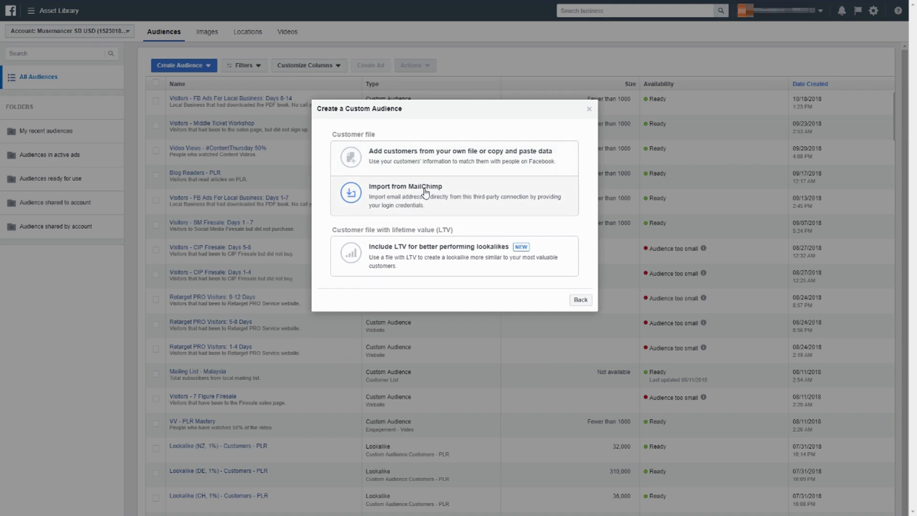
{"action": "left_click", "coordinate": [427, 165]}
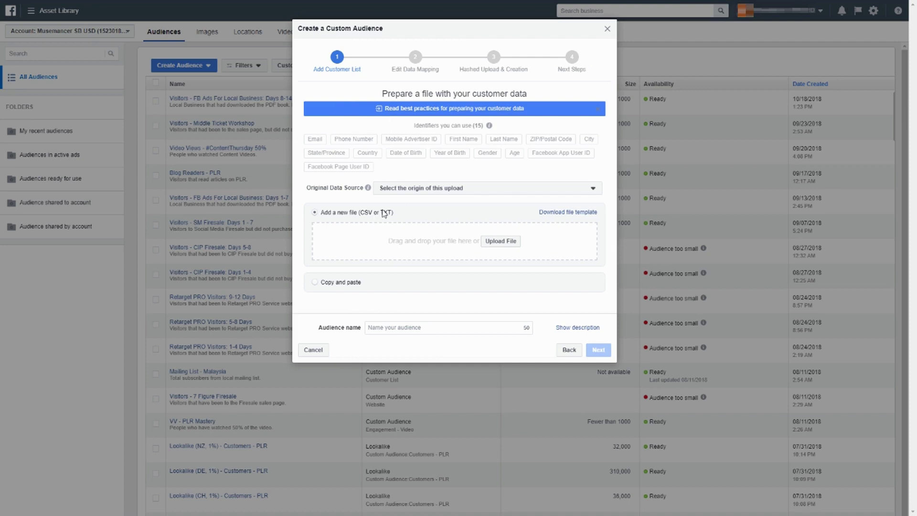
Upload the CSV file 5bda9d3f-3280-45cb-9ce1-7e460a8000a1 from the Desktop as the customer list.
{"action": "left_click", "coordinate": [496, 241]}
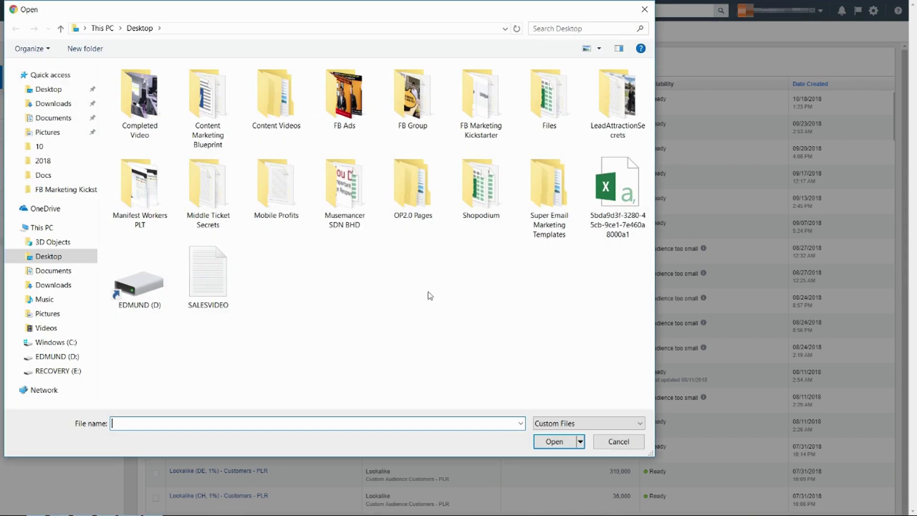
{"action": "left_click", "coordinate": [614, 232]}
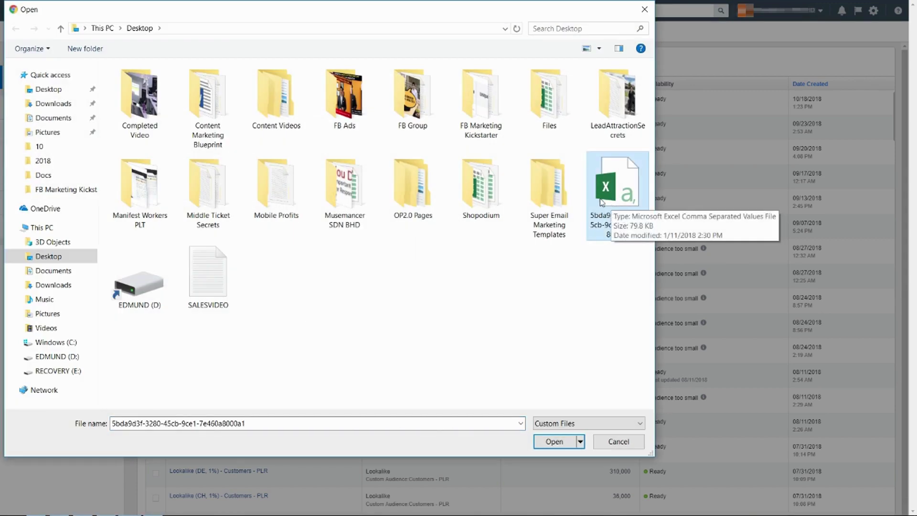
{"action": "double_click", "coordinate": [625, 197]}
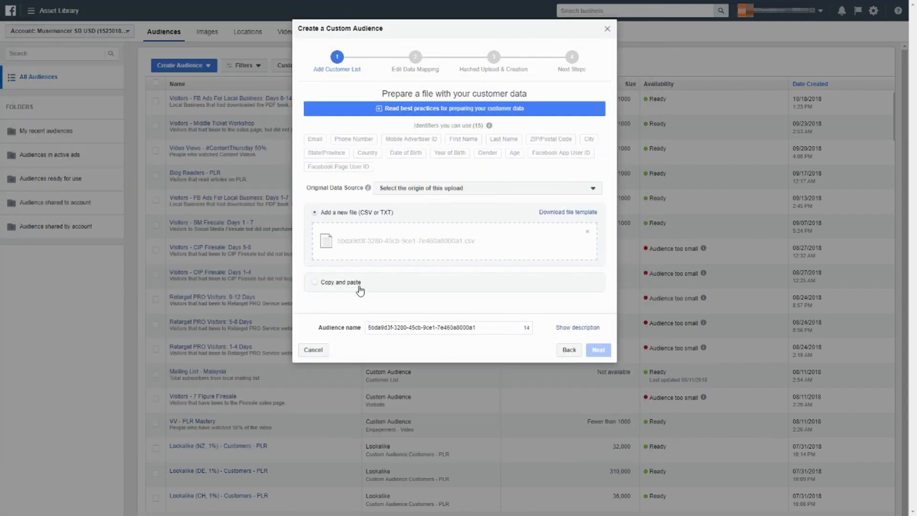
Name the audience "Subscribers - FB Ads Local" and describe it as "People that subscribed to FB Ads Local (Malaysia).".
{"action": "left_click_drag", "start_coordinate": [476, 327], "coordinate": [368, 348]}
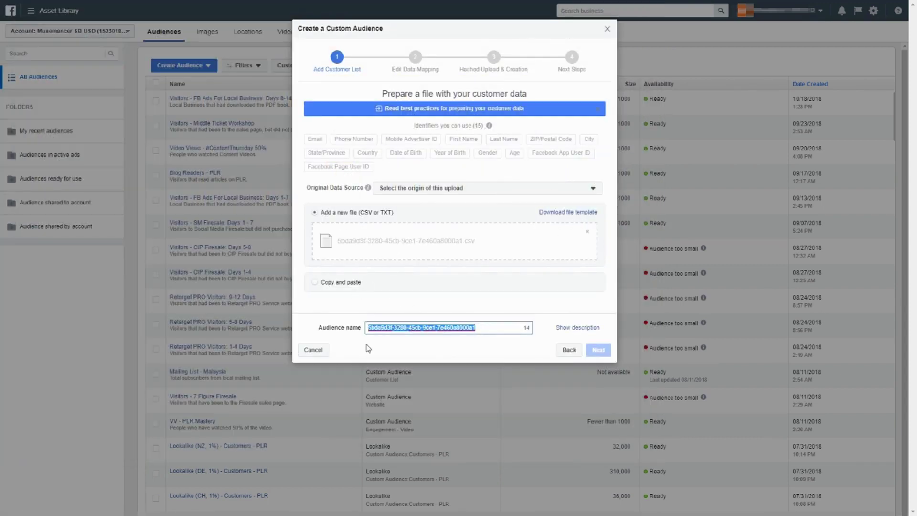
{"action": "key", "text": "BackSpace"}
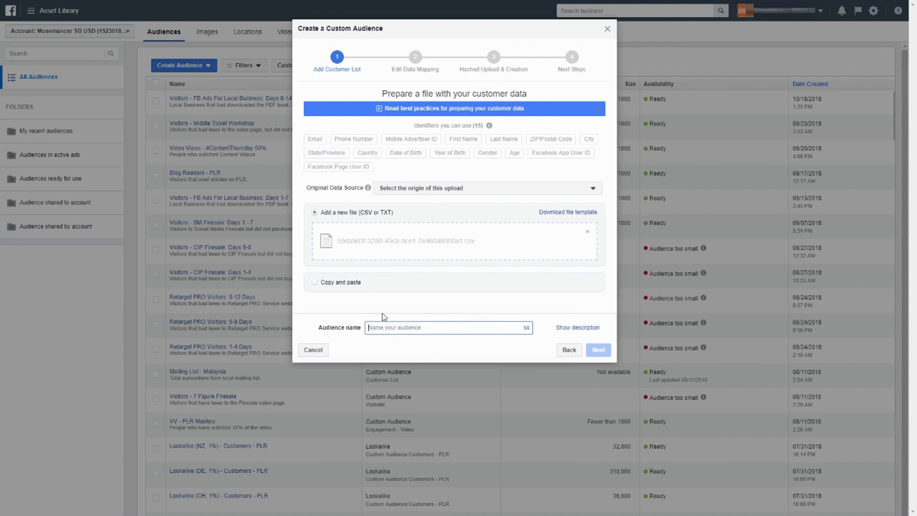
{"action": "type", "text": "Subscribers - FB Ads Local"}
{"action": "left_click", "coordinate": [567, 329]}
{"action": "left_click", "coordinate": [475, 349]}
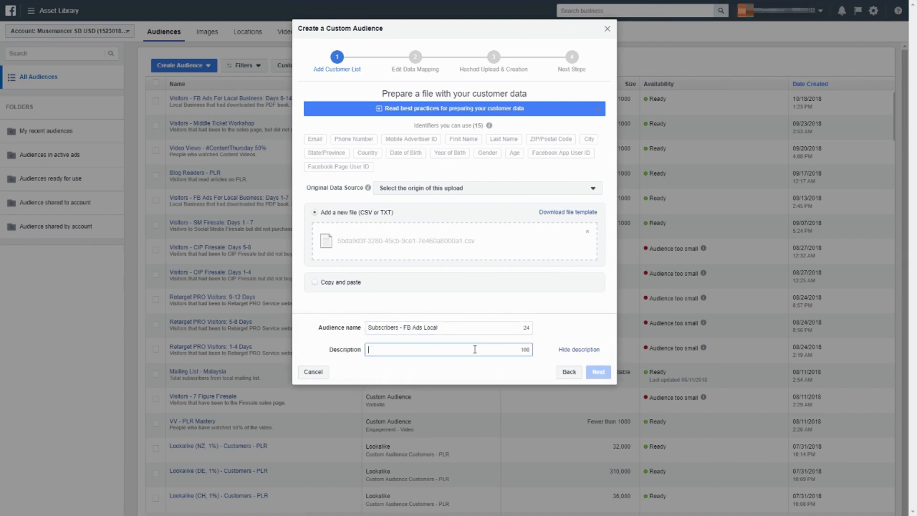
{"action": "type", "text": "People that subscribed to FB Ads Local (Malaysia)."}
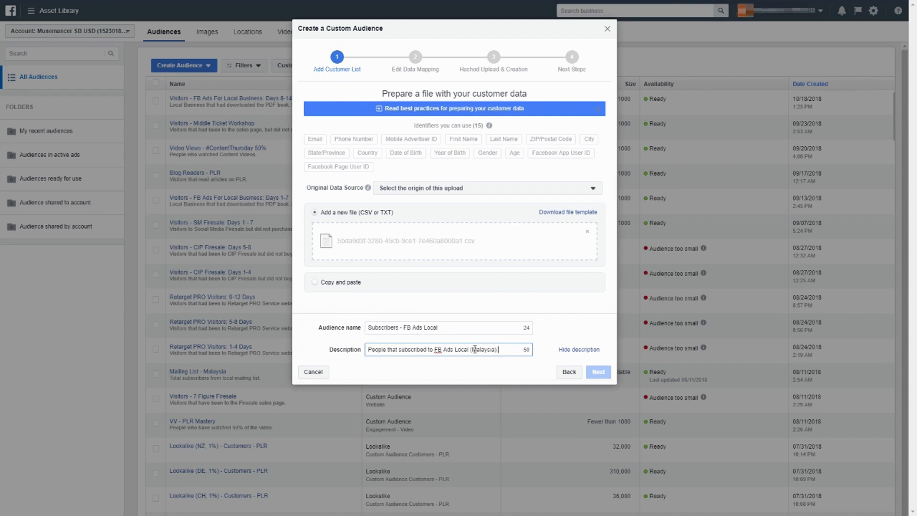
{"action": "left_click", "coordinate": [558, 325]}
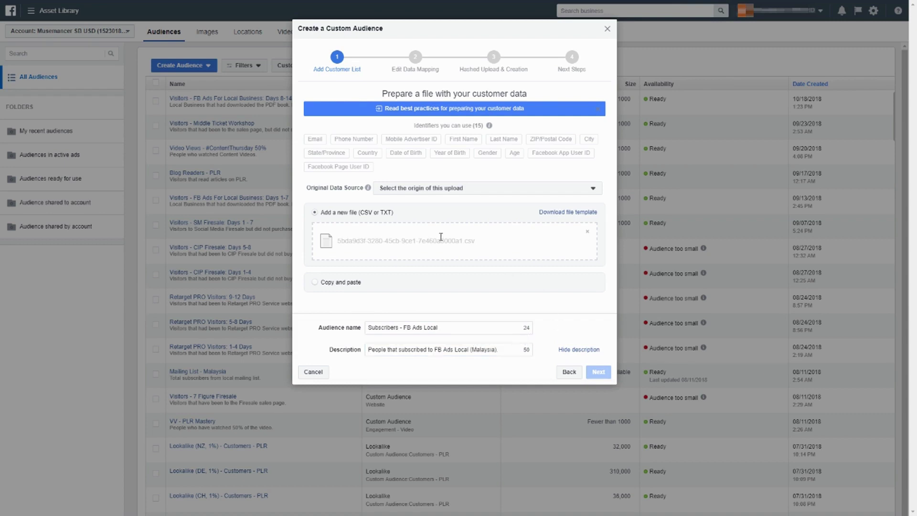
Set the original data source to Directly from customers and continue to the data mapping.
{"action": "left_click", "coordinate": [404, 190]}
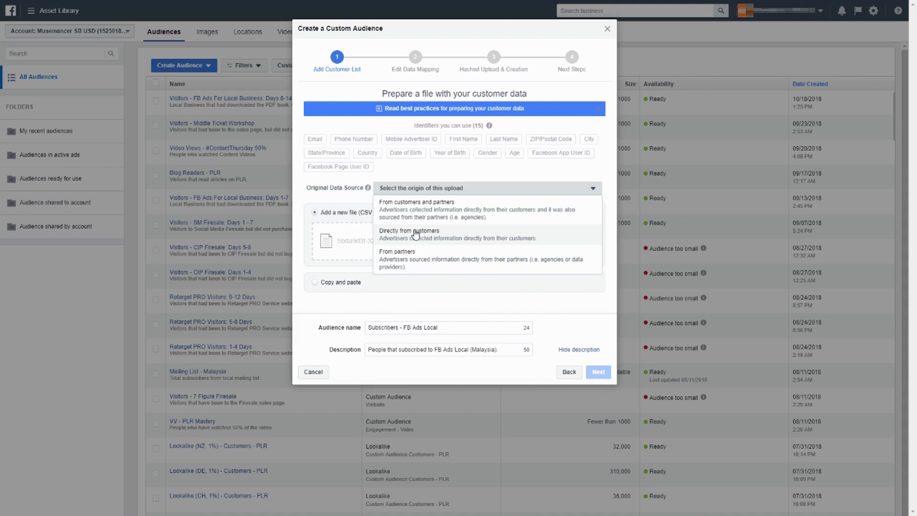
{"action": "left_click", "coordinate": [416, 234]}
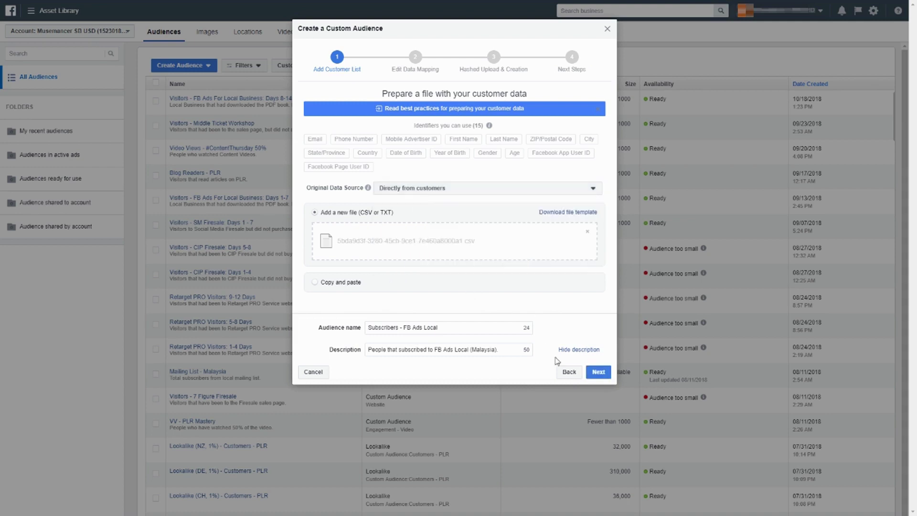
{"action": "left_click", "coordinate": [596, 378]}
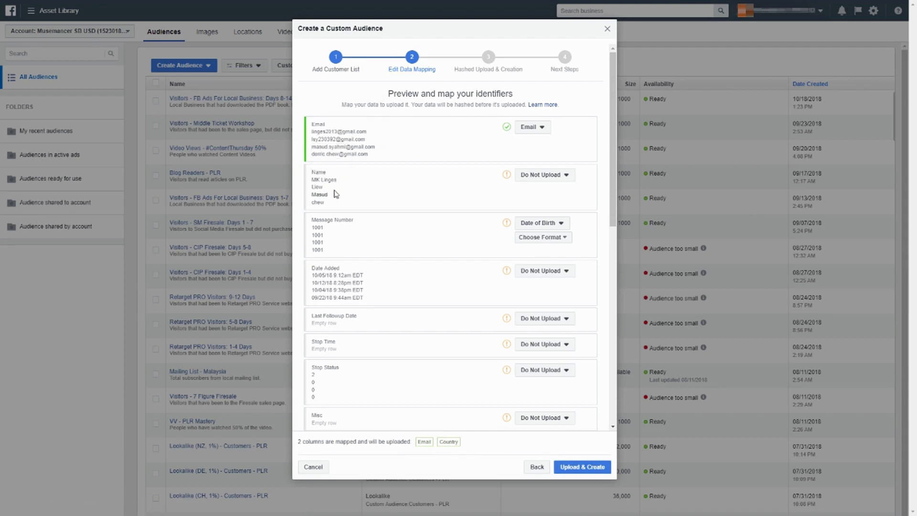
Map the Name column to First Name and set the Message Number column to Do Not Upload.
{"action": "left_click", "coordinate": [529, 177]}
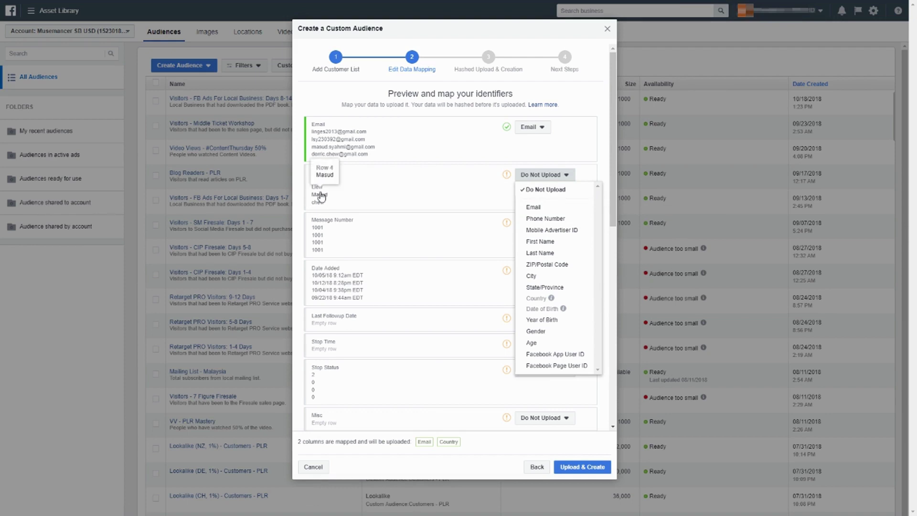
{"action": "left_click", "coordinate": [547, 244]}
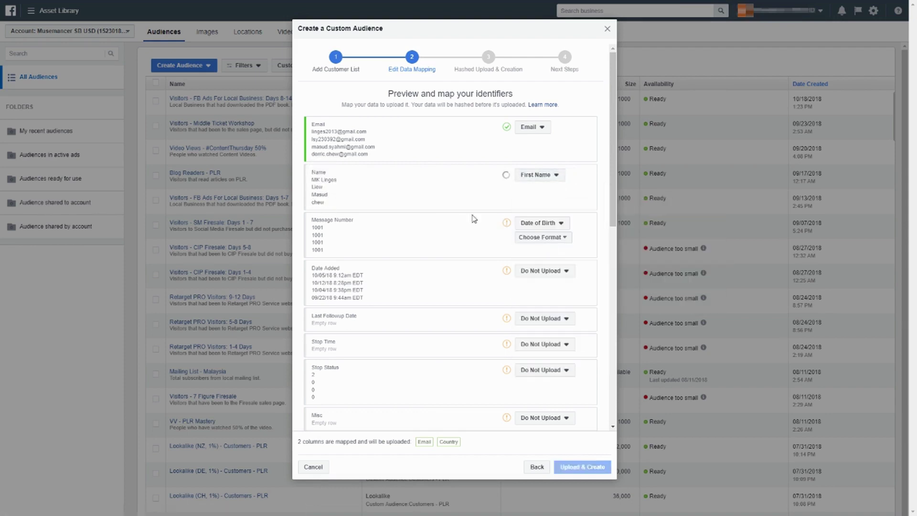
{"action": "left_click", "coordinate": [536, 223]}
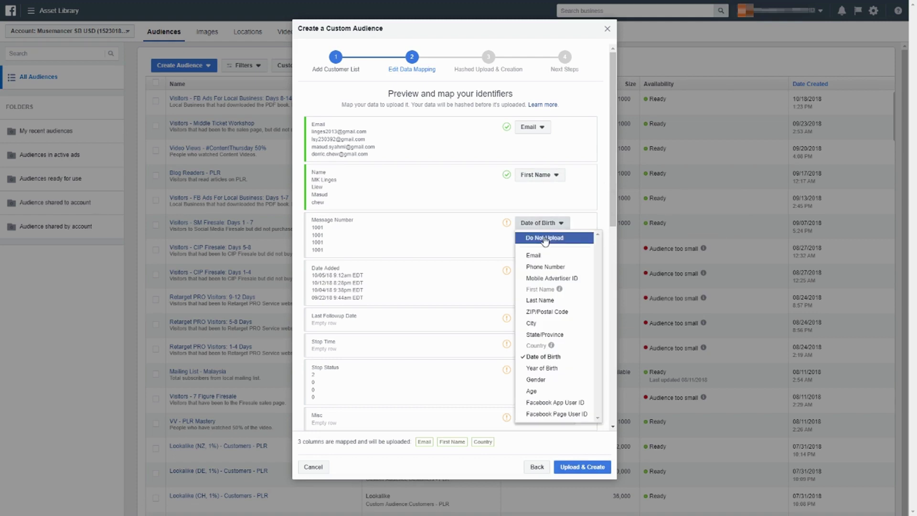
{"action": "left_click", "coordinate": [544, 239]}
Review the identifier options for the Date Added, IP Address and Web Form URL columns, keeping each set to Do Not Upload.
{"action": "left_click", "coordinate": [541, 271]}
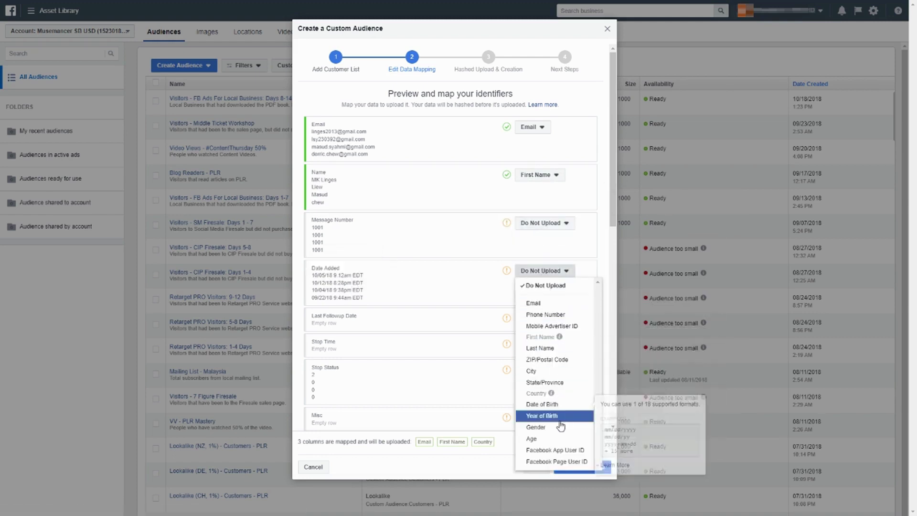
{"action": "left_click", "coordinate": [537, 286]}
{"action": "scroll", "coordinate": [468, 300], "scroll_direction": "down", "scroll_amount": 1}
{"action": "scroll", "coordinate": [468, 301], "scroll_direction": "down", "scroll_amount": 3}
{"action": "scroll", "coordinate": [472, 288], "scroll_direction": "down", "scroll_amount": 1}
{"action": "left_click", "coordinate": [530, 245]}
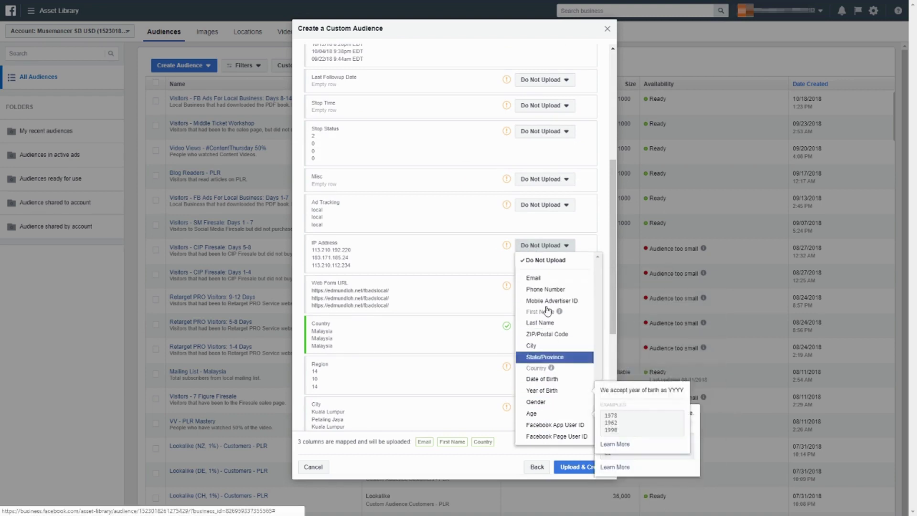
{"action": "left_click", "coordinate": [431, 251]}
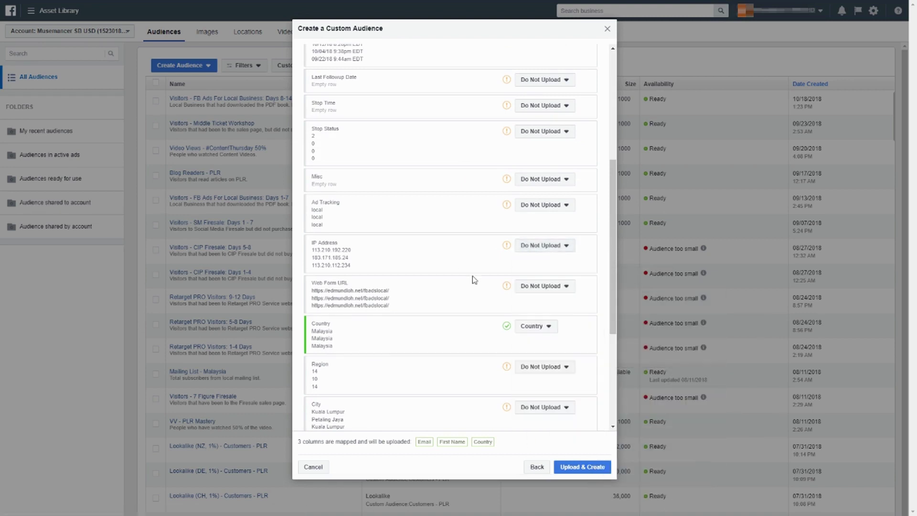
{"action": "left_click", "coordinate": [539, 286]}
{"action": "left_click", "coordinate": [461, 331]}
Map the City column to City and the Postal Code column to ZIP/Postal Code.
{"action": "scroll", "coordinate": [536, 335], "scroll_direction": "down", "scroll_amount": 2}
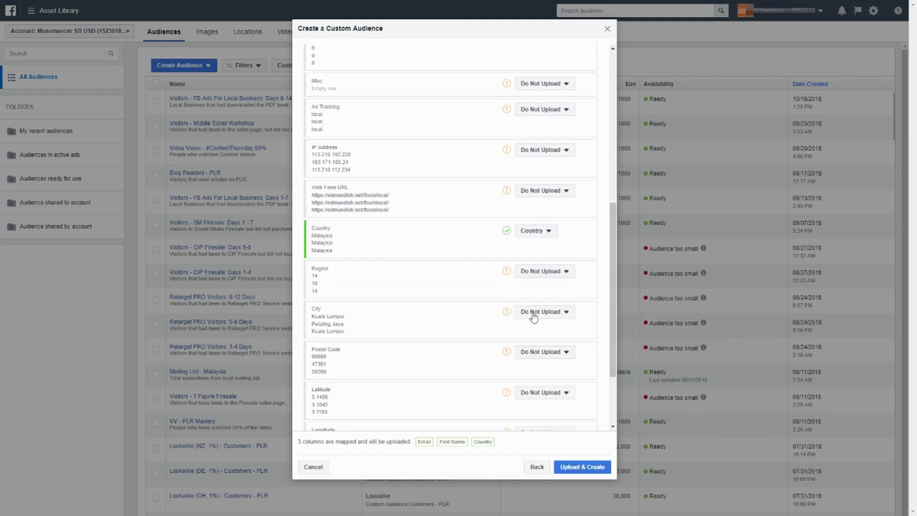
{"action": "left_click", "coordinate": [524, 313]}
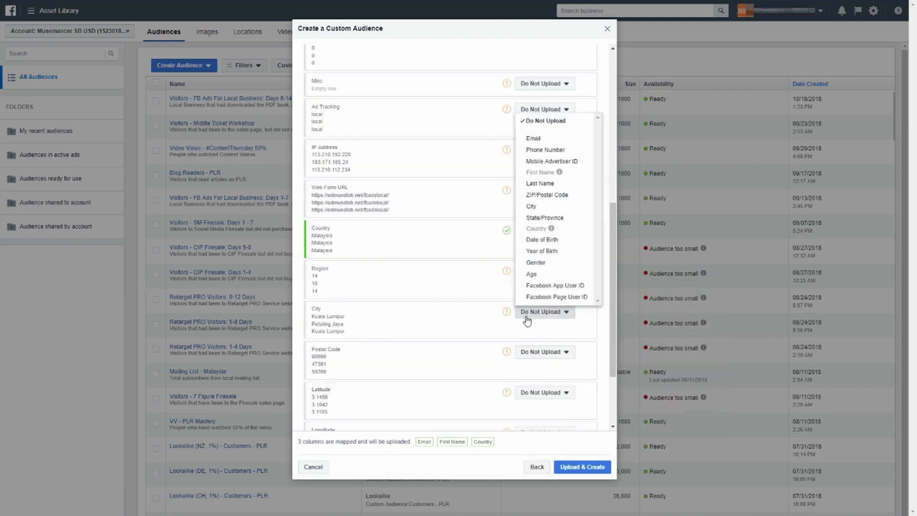
{"action": "left_click", "coordinate": [554, 209]}
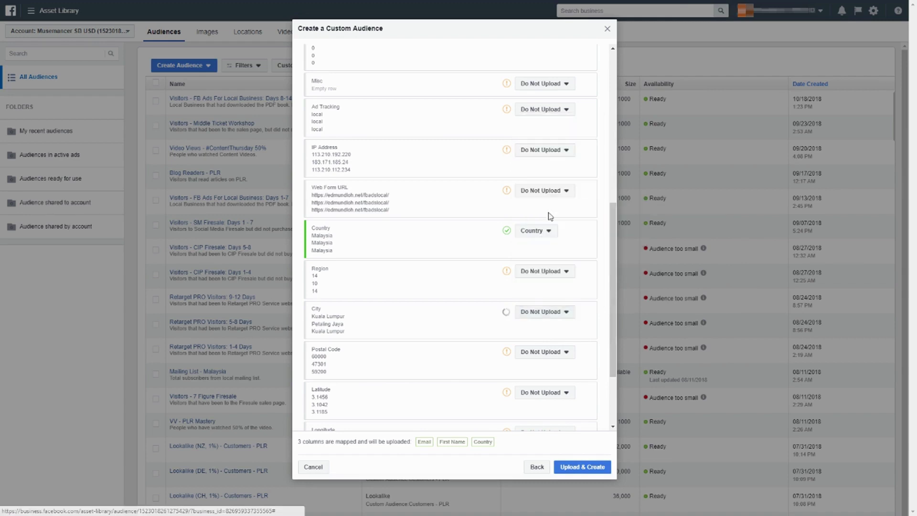
{"action": "scroll", "coordinate": [481, 303], "scroll_direction": "down", "scroll_amount": 2}
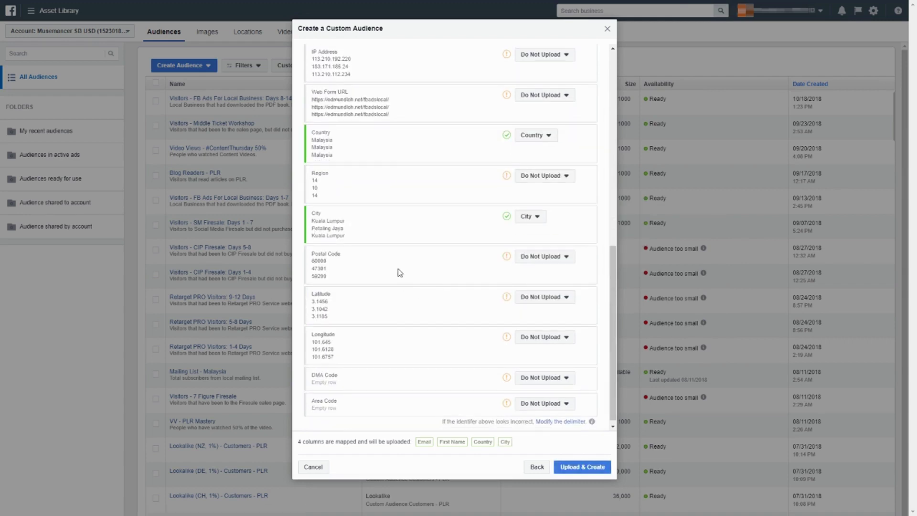
{"action": "left_click", "coordinate": [532, 258]}
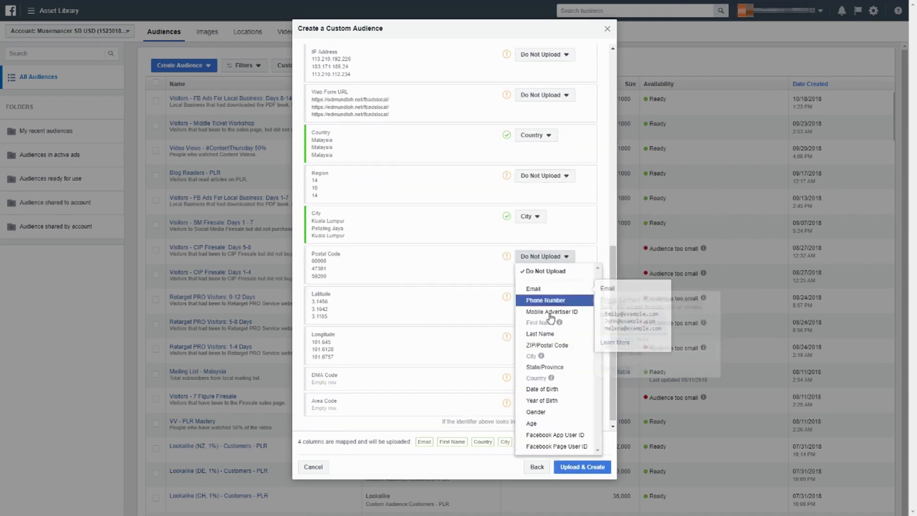
{"action": "left_click", "coordinate": [546, 345]}
Review the mapped columns, upload the customer list to create the audience, and finish the custom audience setup.
{"action": "scroll", "coordinate": [444, 306], "scroll_direction": "down", "scroll_amount": 1}
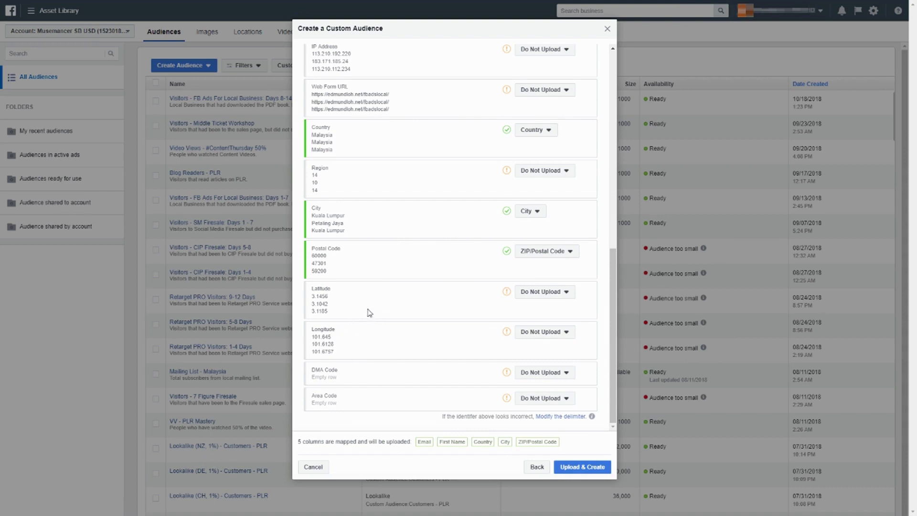
{"action": "scroll", "coordinate": [543, 271], "scroll_direction": "up", "scroll_amount": 6}
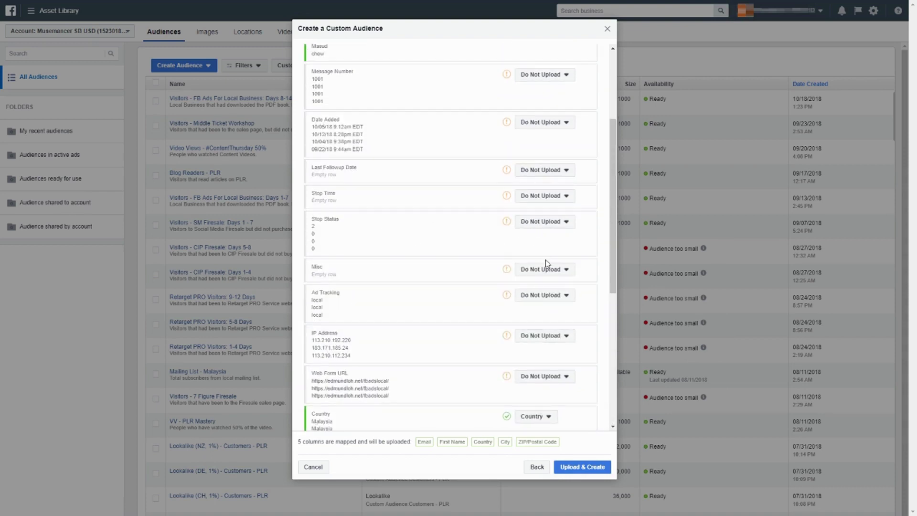
{"action": "scroll", "coordinate": [546, 260], "scroll_direction": "down", "scroll_amount": 6}
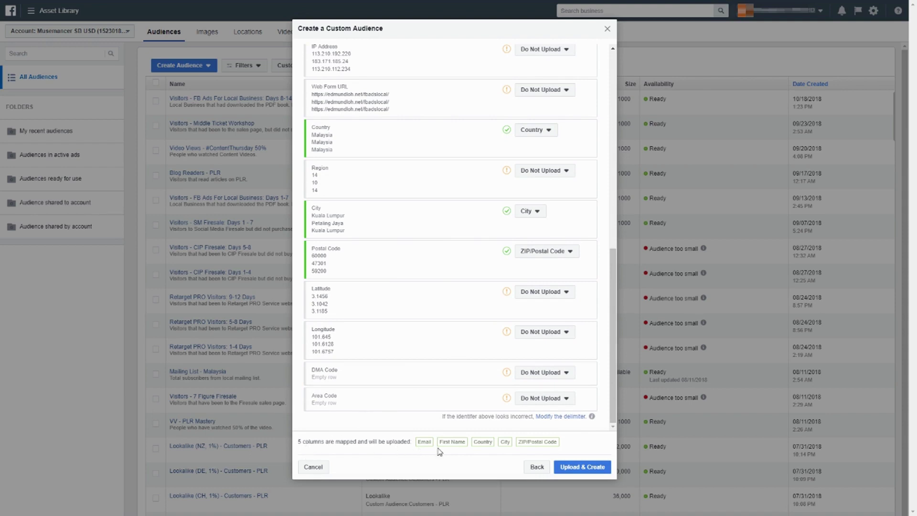
{"action": "left_click", "coordinate": [578, 468]}
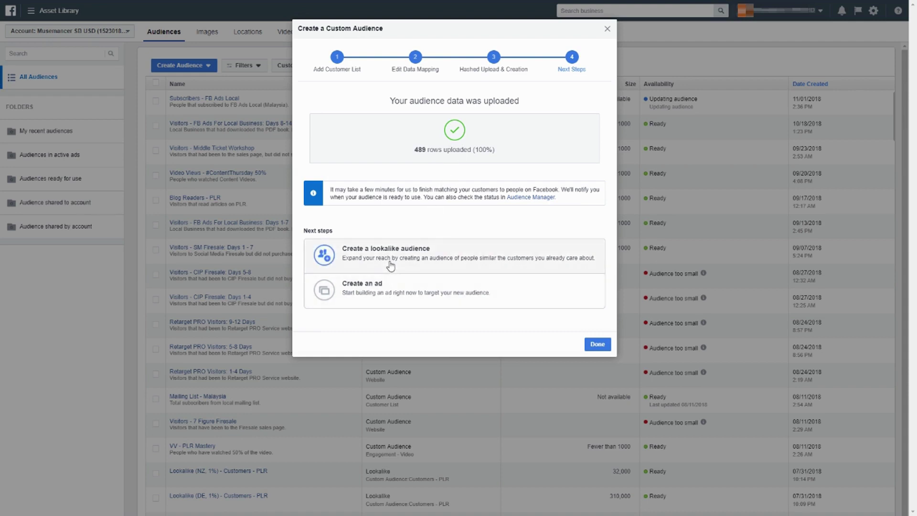
{"action": "left_click", "coordinate": [593, 344]}
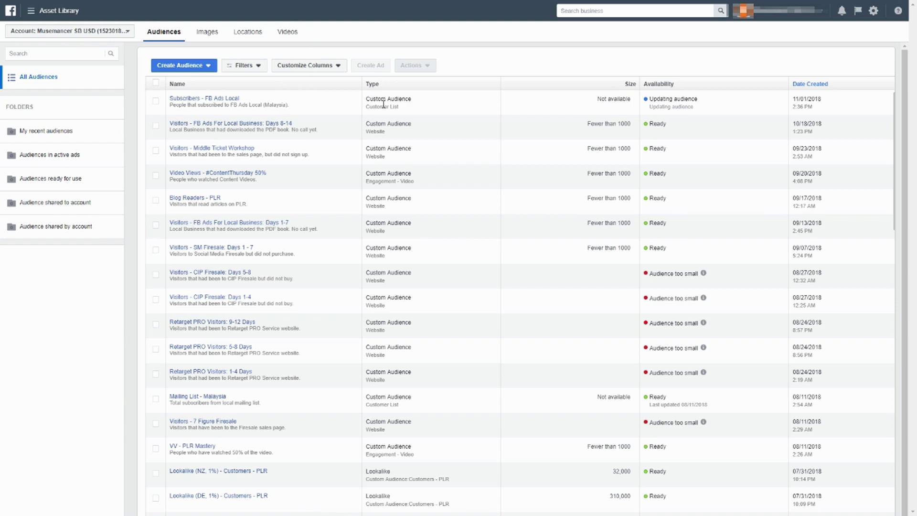
Examine how the existing Lookalike (NZ, 1%) - Customers - PLR audience is named and defined, including its edit form, without changing it.
{"action": "mouse_move", "coordinate": [213, 103]}
{"action": "mouse_move", "coordinate": [247, 152]}
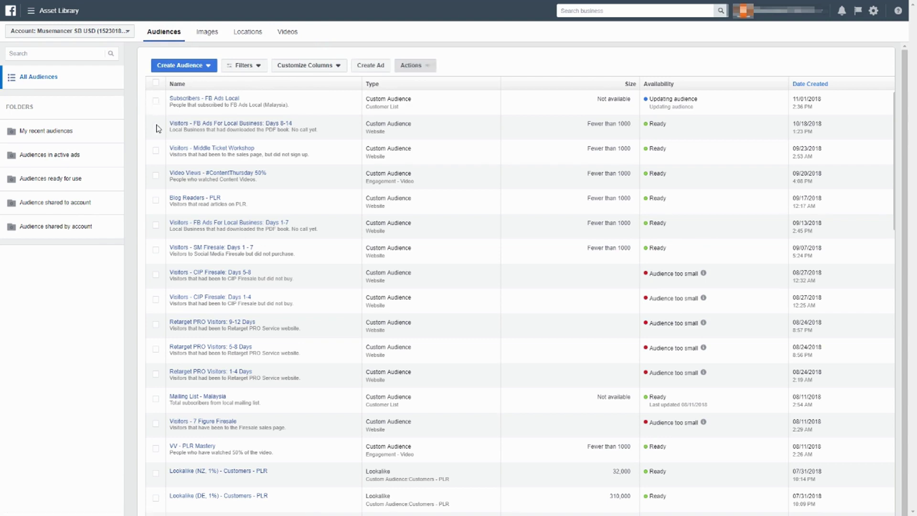
{"action": "left_click", "coordinate": [156, 472]}
{"action": "left_click", "coordinate": [222, 473]}
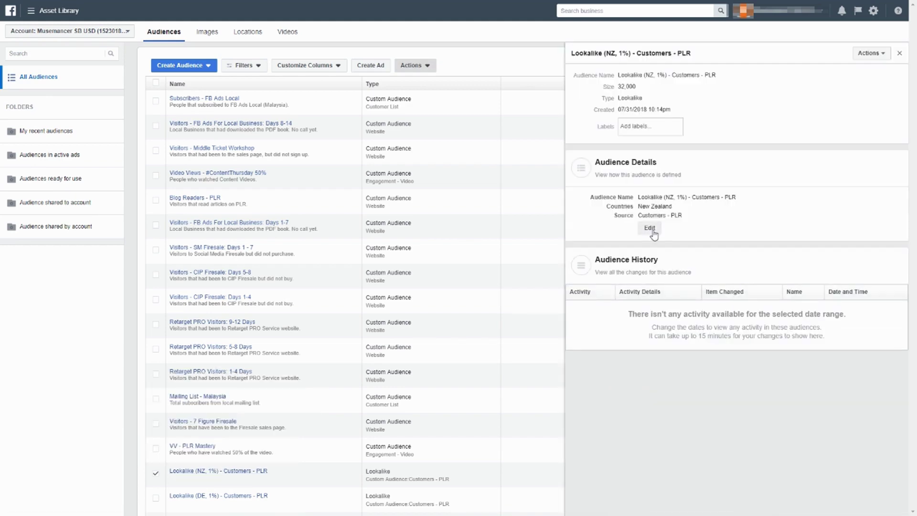
{"action": "left_click", "coordinate": [651, 229]}
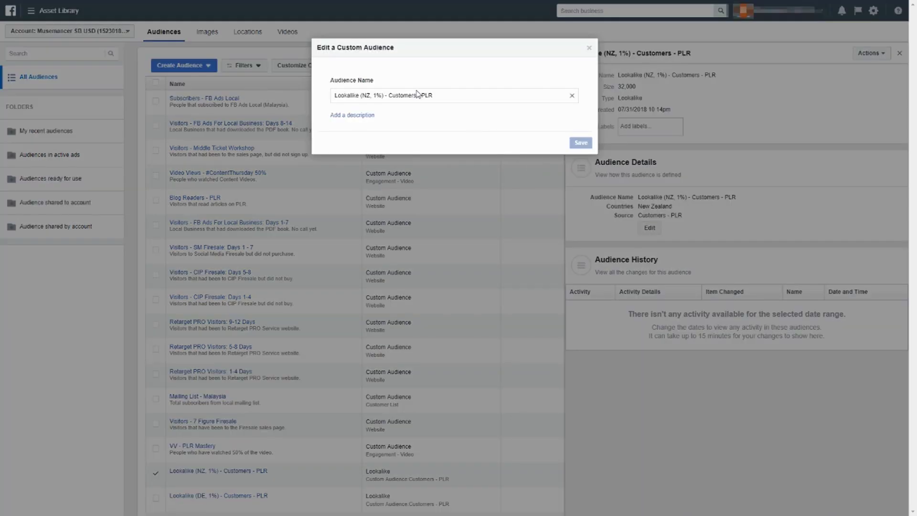
{"action": "left_click", "coordinate": [589, 49]}
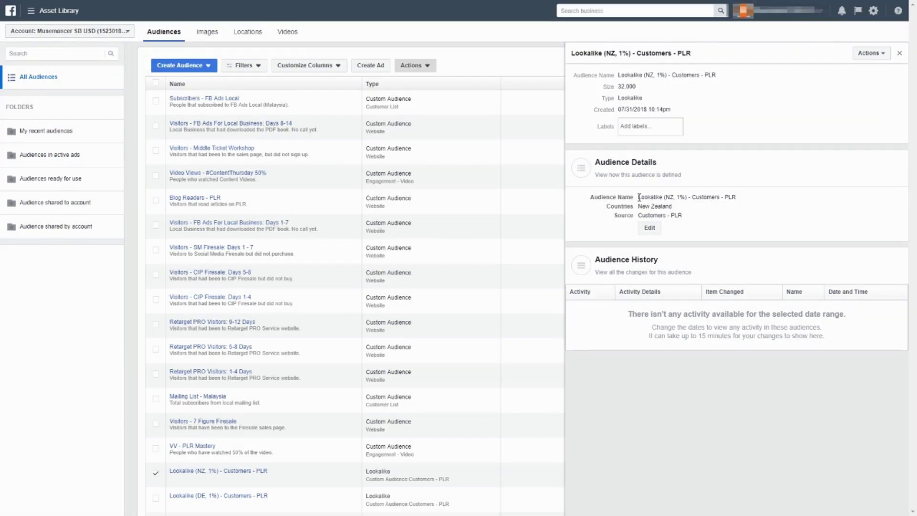
{"action": "left_click_drag", "start_coordinate": [638, 198], "coordinate": [668, 204]}
{"action": "left_click", "coordinate": [669, 200]}
{"action": "left_click_drag", "start_coordinate": [695, 197], "coordinate": [736, 198]}
{"action": "left_click", "coordinate": [691, 101]}
{"action": "left_click", "coordinate": [899, 55]}
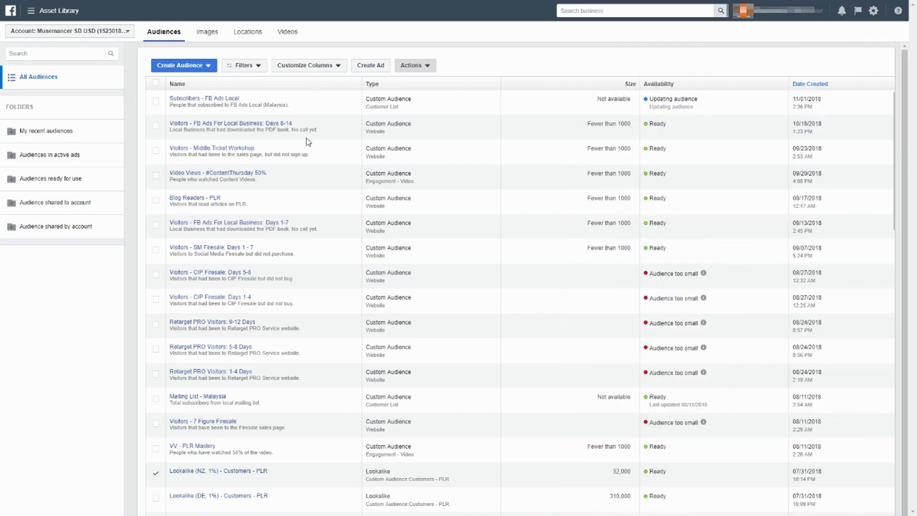
Start creating a new lookalike audience from the audience list.
{"action": "mouse_move", "coordinate": [285, 152]}
{"action": "left_click", "coordinate": [175, 67]}
{"action": "left_click", "coordinate": [174, 69]}
{"action": "left_click", "coordinate": [155, 67]}
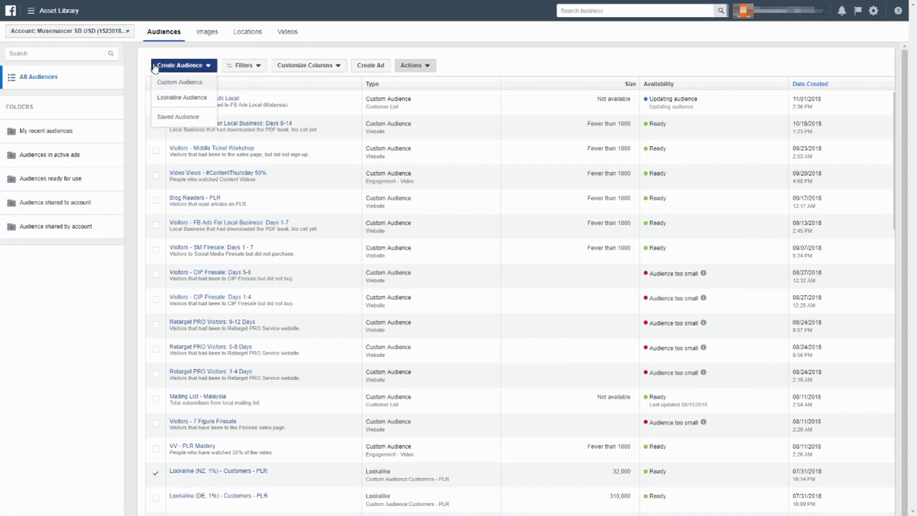
{"action": "left_click", "coordinate": [172, 98]}
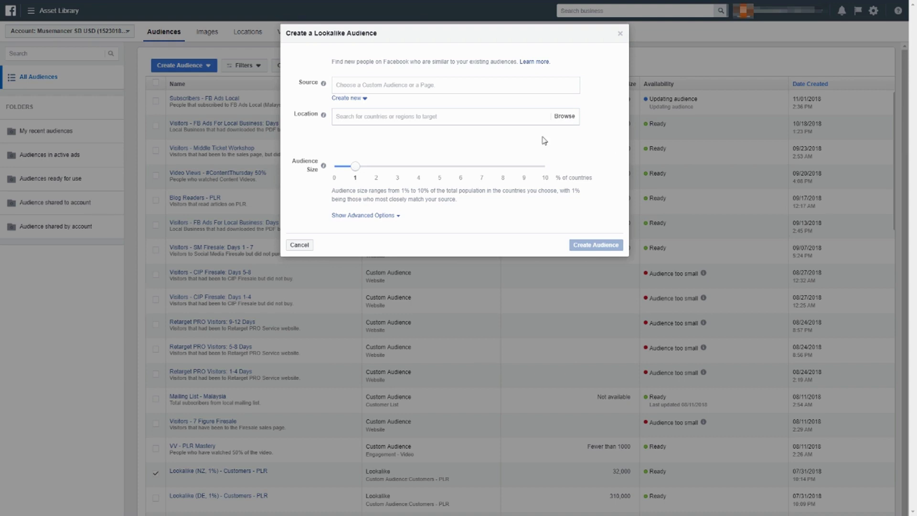
Browse the value-based and other sources, and set the lookalike source to the "Subscribers - FB Ads Local" custom audience.
{"action": "left_click", "coordinate": [463, 86]}
{"action": "left_click", "coordinate": [432, 107]}
{"action": "scroll", "coordinate": [422, 153], "scroll_direction": "down", "scroll_amount": 5}
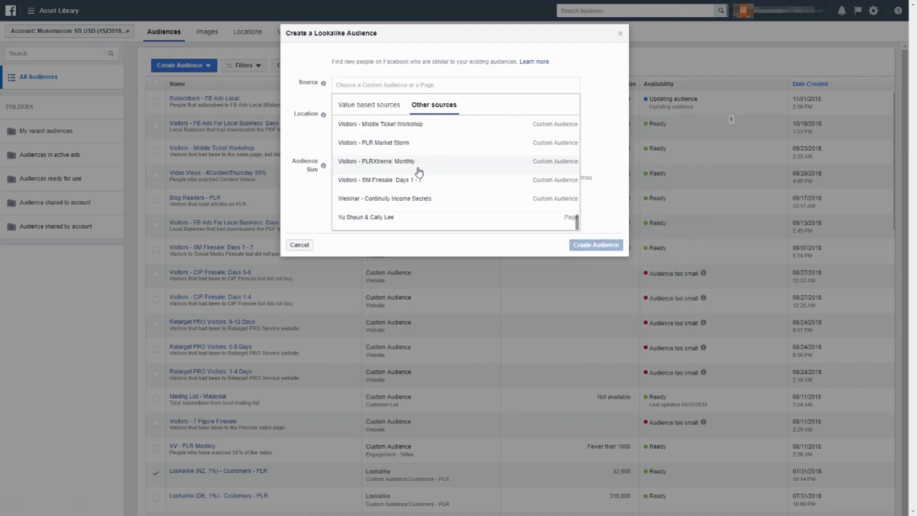
{"action": "left_click", "coordinate": [388, 106]}
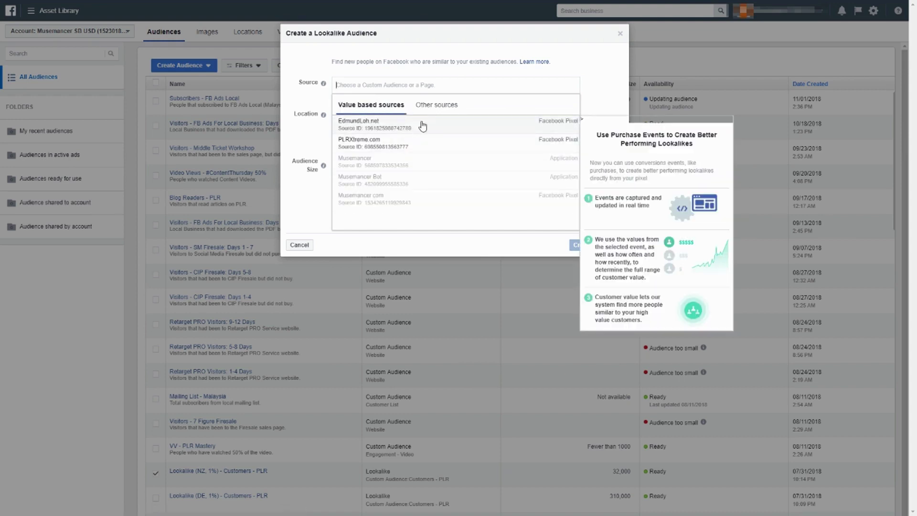
{"action": "left_click", "coordinate": [433, 112]}
{"action": "scroll", "coordinate": [424, 143], "scroll_direction": "down", "scroll_amount": 3}
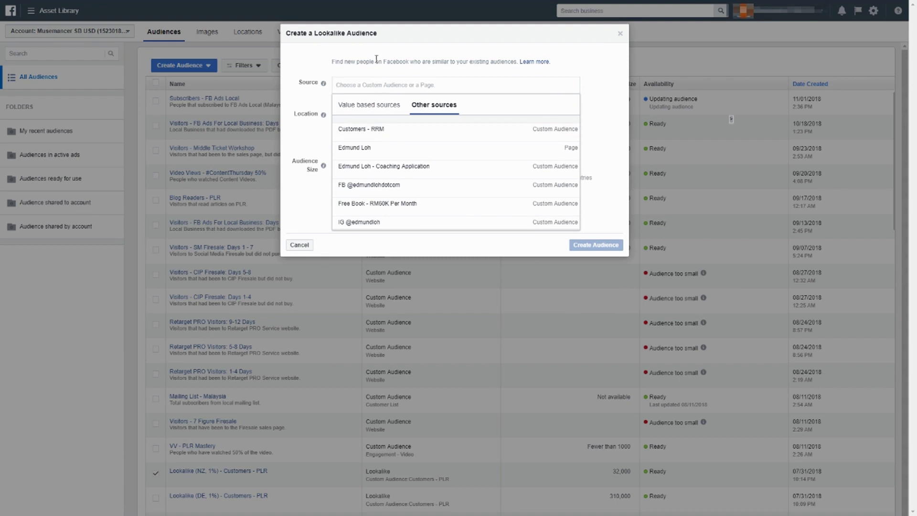
{"action": "type", "text": "subscr"}
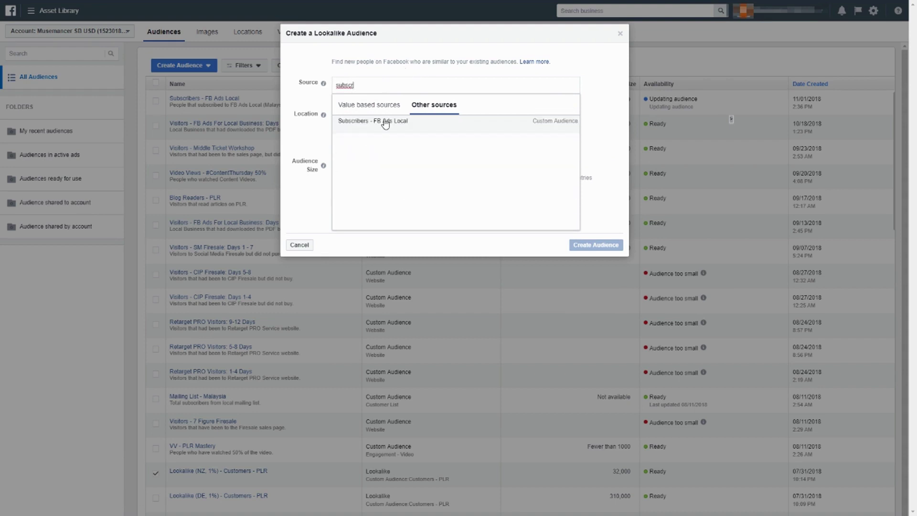
{"action": "left_click", "coordinate": [386, 123]}
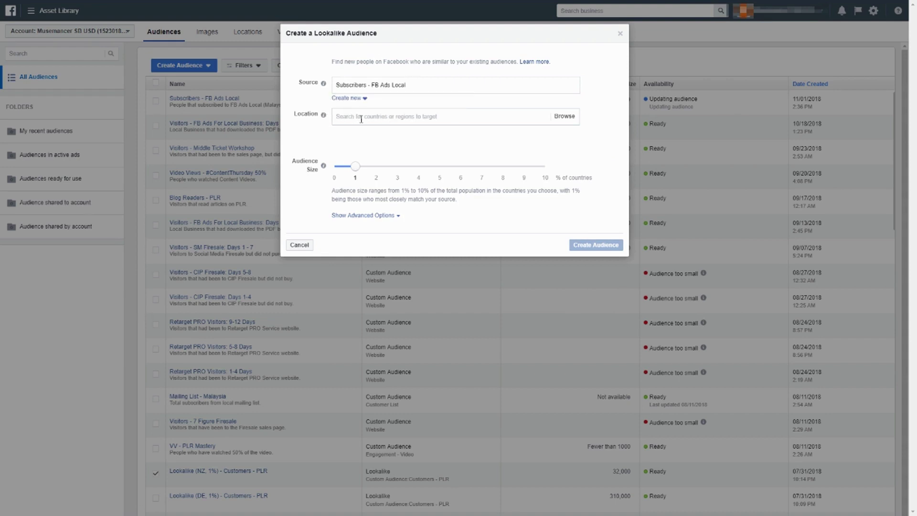
Set the lookalike audience's location to Malaysia.
{"action": "type", "text": "malaysia"}
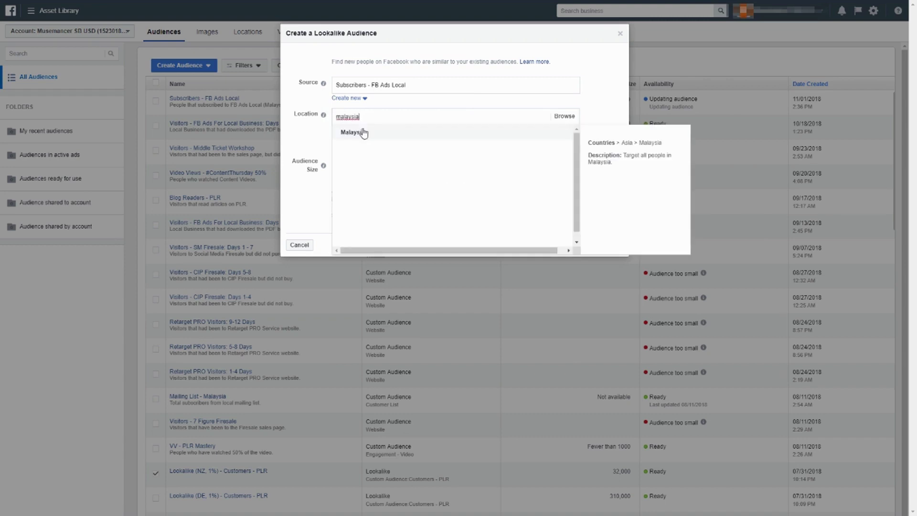
{"action": "left_click", "coordinate": [363, 132]}
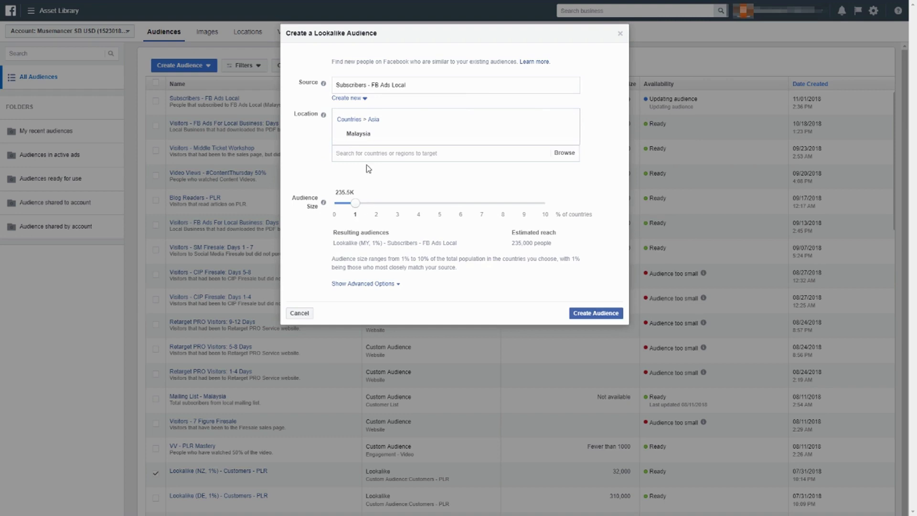
{"action": "left_click", "coordinate": [379, 153]}
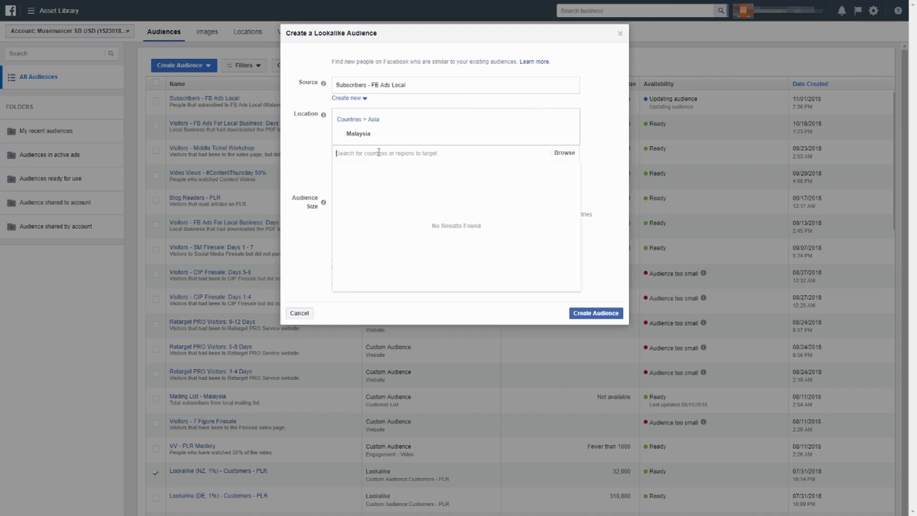
{"action": "left_click", "coordinate": [312, 158]}
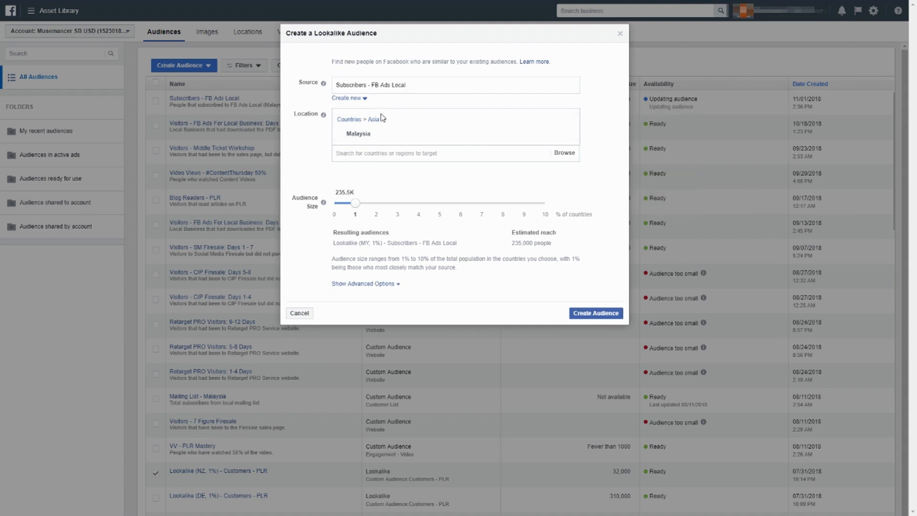
{"action": "left_click", "coordinate": [380, 152]}
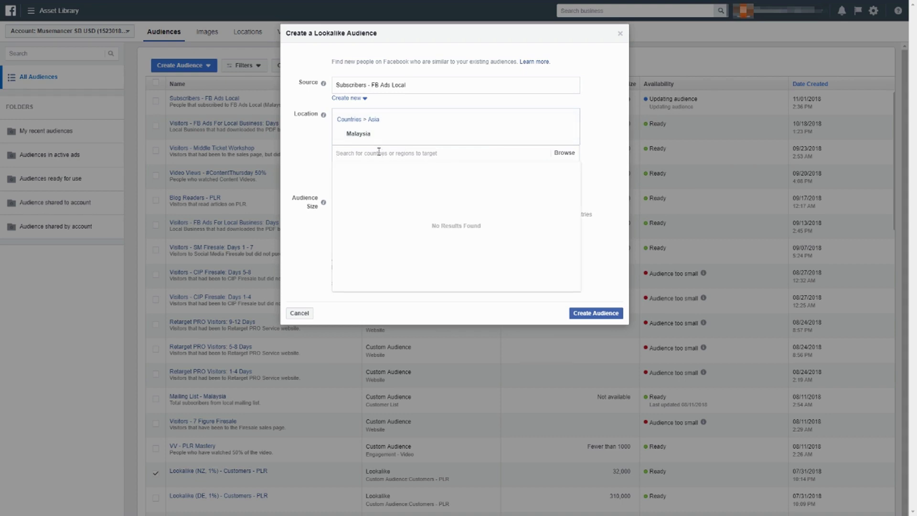
{"action": "left_click", "coordinate": [307, 135]}
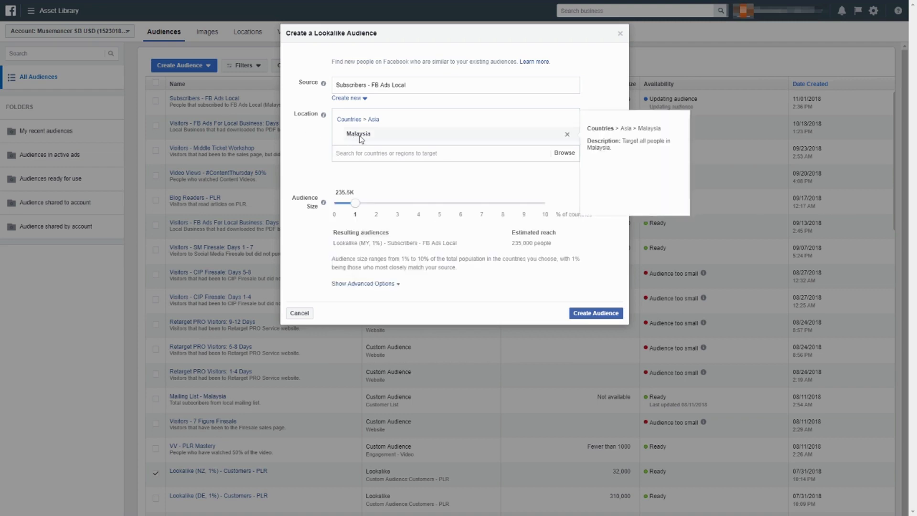
Try adding United States as a second location for the lookalike audience, and remove it again.
{"action": "left_click", "coordinate": [365, 156]}
{"action": "type", "text": "united s"}
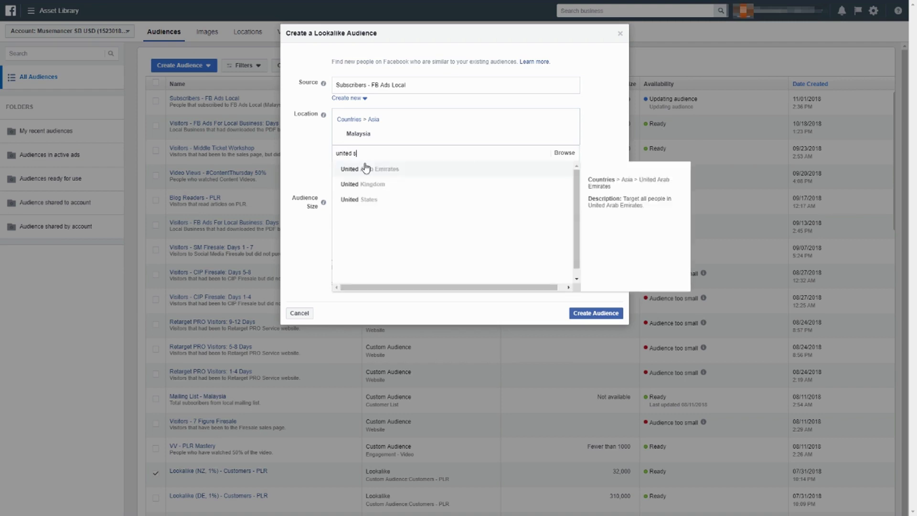
{"action": "left_click", "coordinate": [373, 170]}
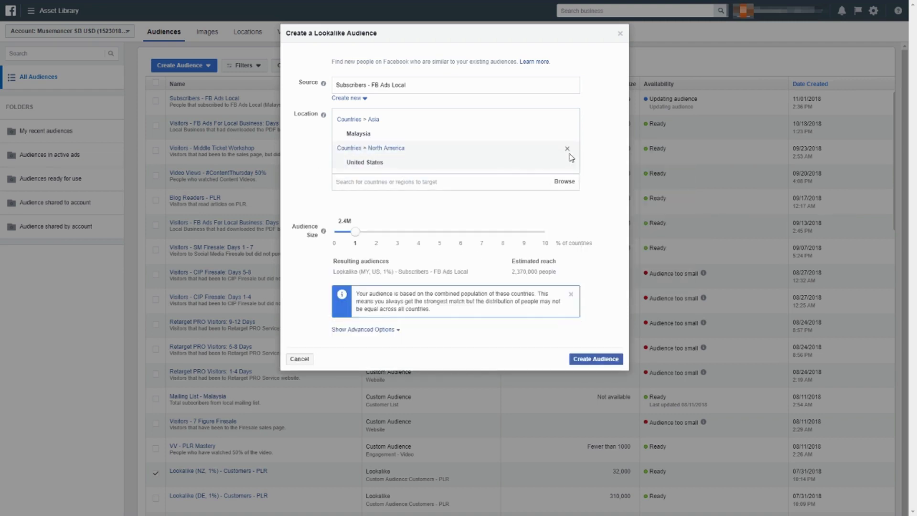
{"action": "left_click", "coordinate": [567, 150]}
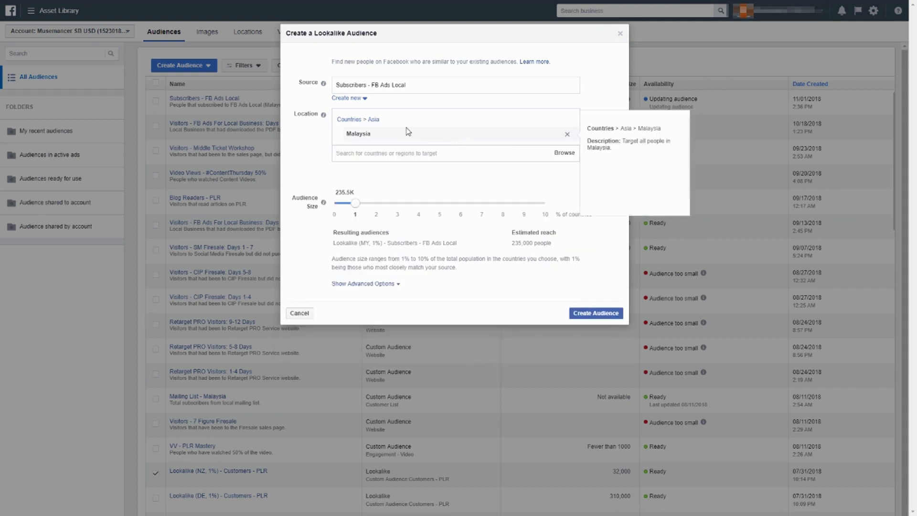
Try an audience size of 10% for the lookalike and return it to 1%.
{"action": "mouse_move", "coordinate": [323, 203]}
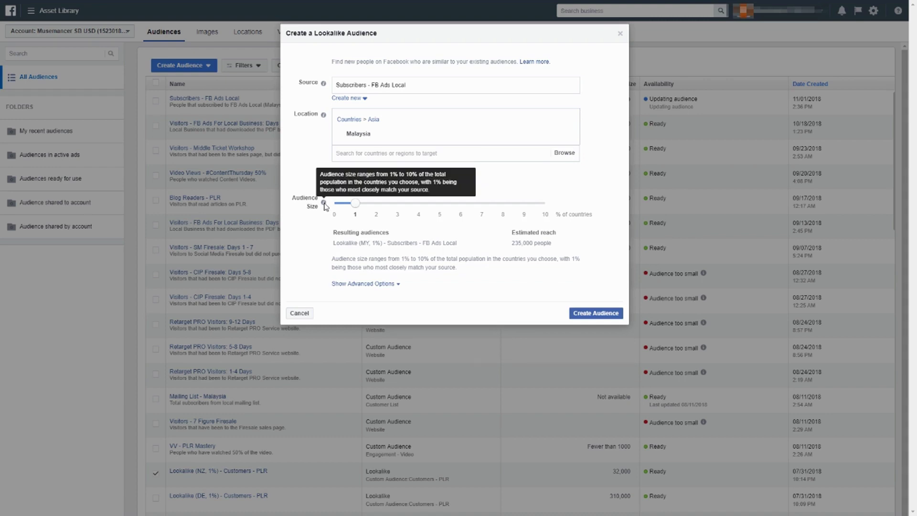
{"action": "left_click_drag", "start_coordinate": [354, 204], "coordinate": [544, 216]}
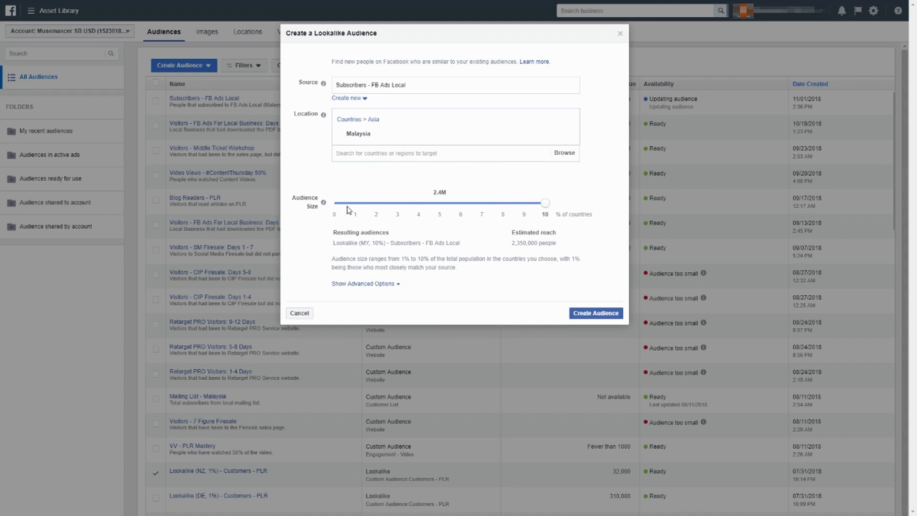
{"action": "left_click_drag", "start_coordinate": [549, 211], "coordinate": [360, 206]}
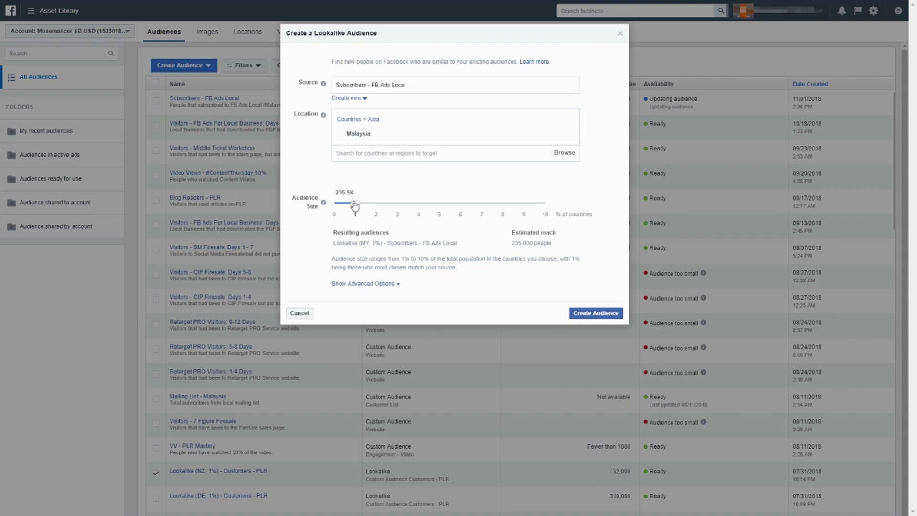
{"action": "mouse_move", "coordinate": [355, 204]}
{"action": "left_mouse_down"}
{"action": "mouse_move", "coordinate": [559, 213]}
{"action": "mouse_move", "coordinate": [397, 210]}
{"action": "mouse_move", "coordinate": [357, 219]}
{"action": "left_mouse_up"}
Set the number of audiences to 1 in the advanced options and create the 1% Malaysia lookalike audience.
{"action": "left_click", "coordinate": [377, 284]}
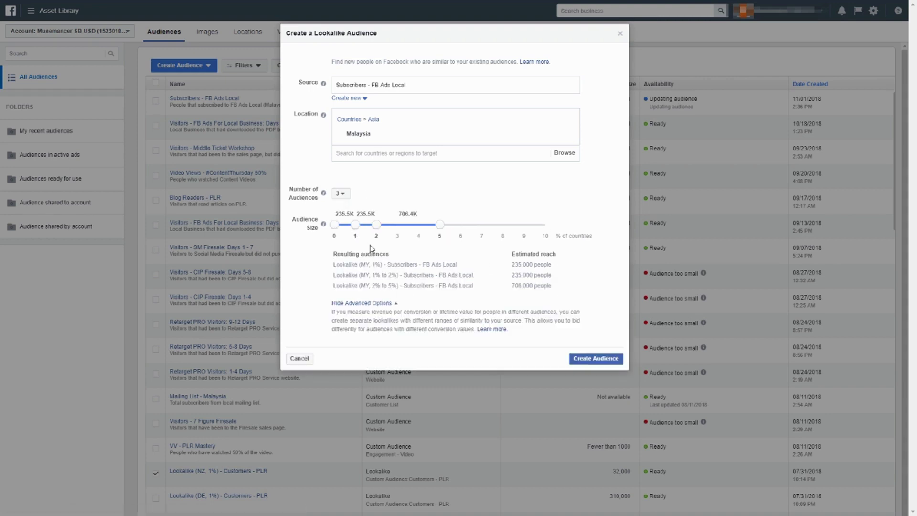
{"action": "mouse_move", "coordinate": [376, 224]}
{"action": "left_mouse_down"}
{"action": "mouse_move", "coordinate": [340, 226]}
{"action": "mouse_move", "coordinate": [369, 229]}
{"action": "left_mouse_up"}
{"action": "left_click", "coordinate": [340, 193]}
{"action": "left_click", "coordinate": [341, 204]}
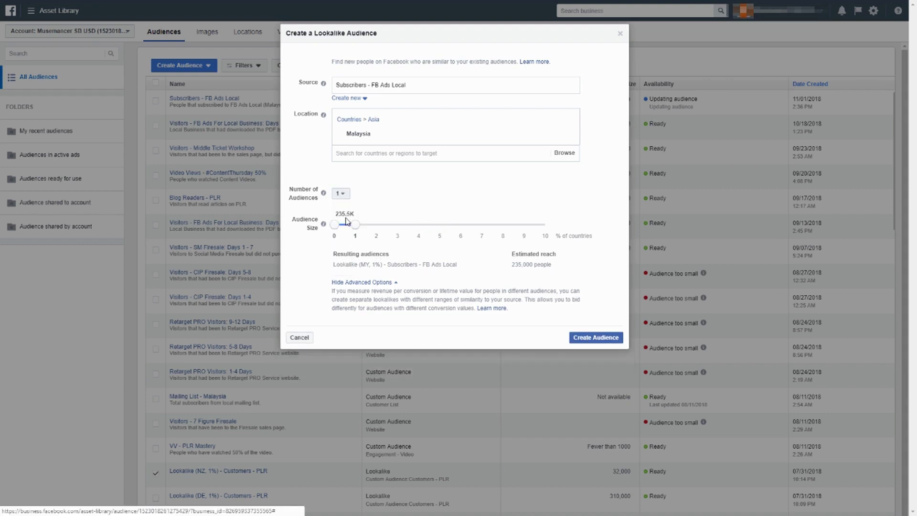
{"action": "mouse_move", "coordinate": [355, 225]}
{"action": "left_mouse_down"}
{"action": "mouse_move", "coordinate": [376, 224]}
{"action": "mouse_move", "coordinate": [334, 227]}
{"action": "mouse_move", "coordinate": [365, 230]}
{"action": "left_mouse_up"}
{"action": "left_click", "coordinate": [587, 338]}
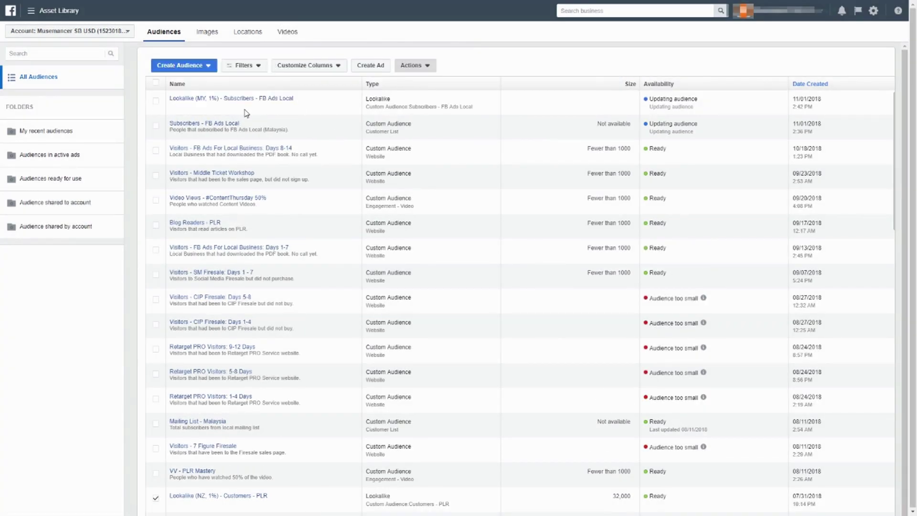
{"action": "mouse_move", "coordinate": [251, 102]}
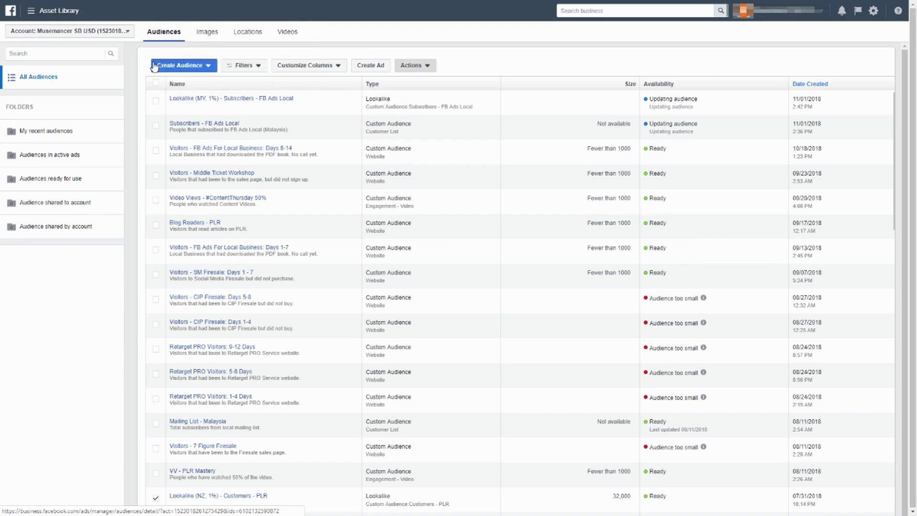
{"action": "left_click", "coordinate": [157, 65]}
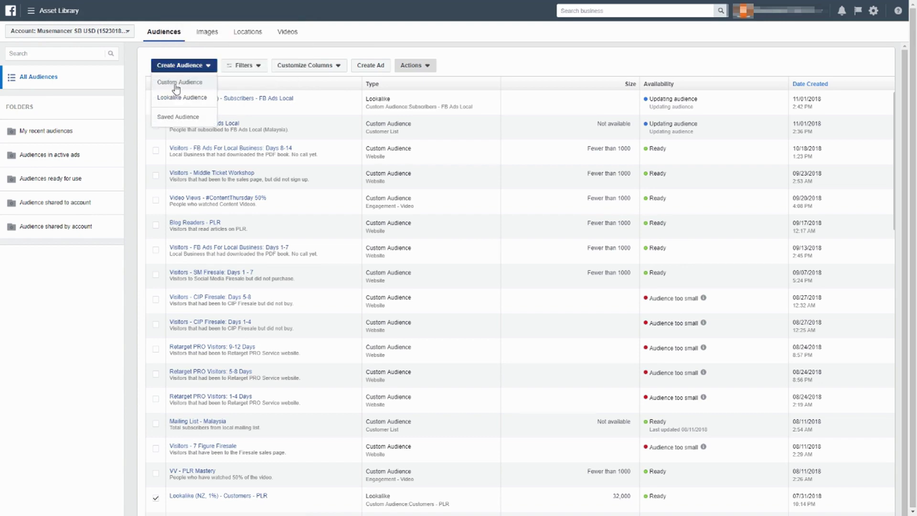
{"action": "left_click", "coordinate": [177, 84]}
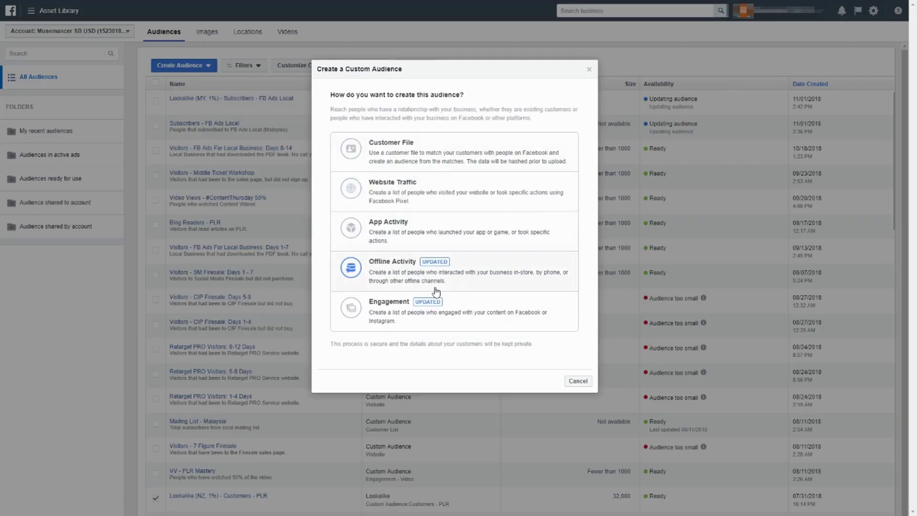
{"action": "left_click", "coordinate": [577, 381]}
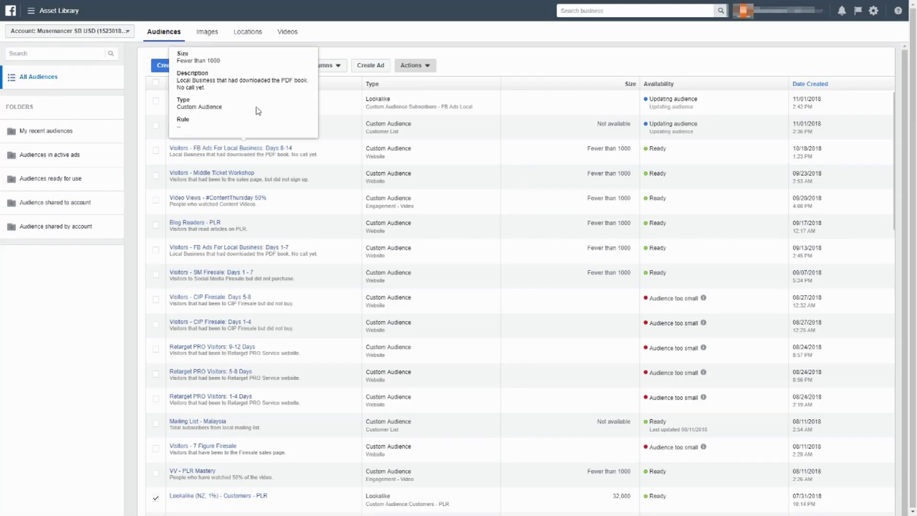
Start a second lookalike audience with the "Subscribers - FB Ads Local" custom audience as its source.
{"action": "left_click", "coordinate": [162, 65]}
{"action": "left_click", "coordinate": [175, 98]}
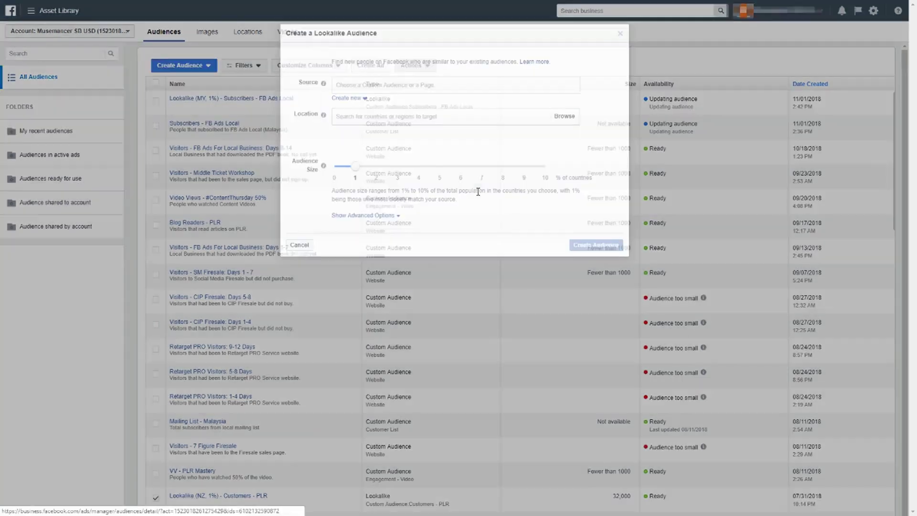
{"action": "left_click", "coordinate": [370, 85]}
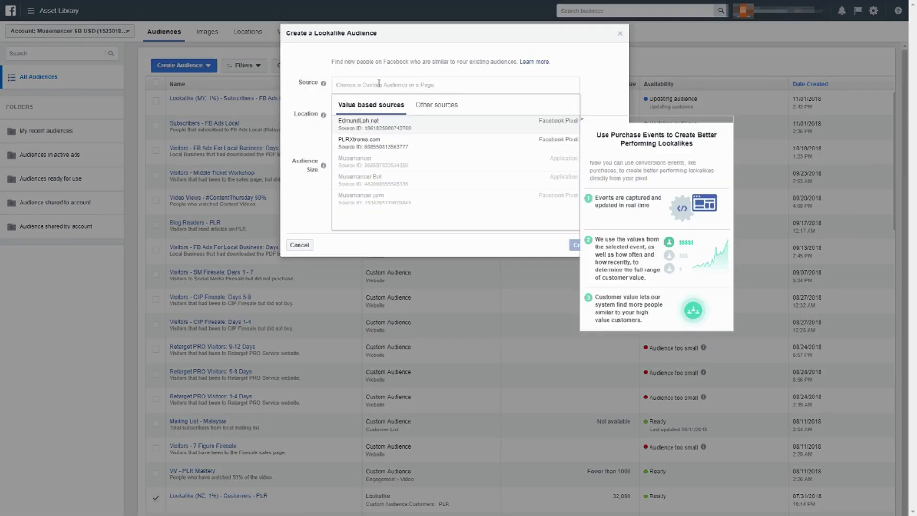
{"action": "left_click", "coordinate": [422, 107]}
{"action": "left_click", "coordinate": [408, 85]}
{"action": "type", "text": "subsc"}
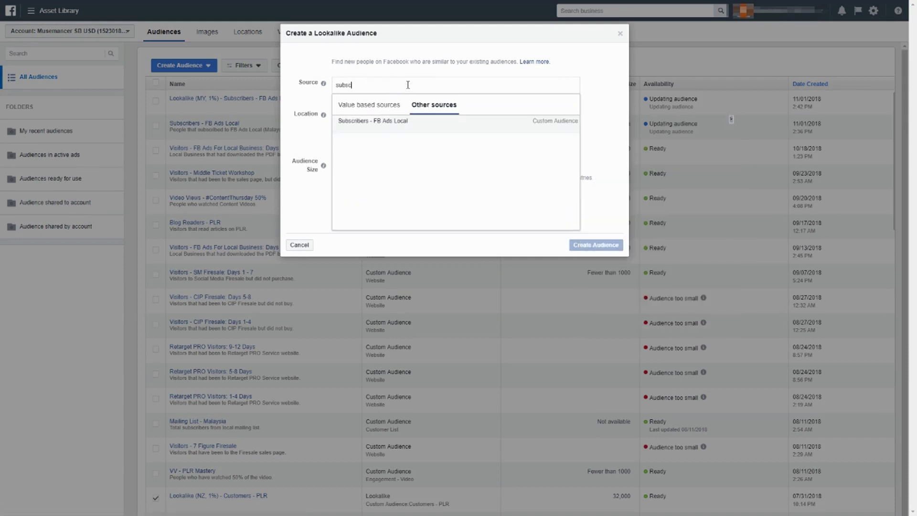
{"action": "left_click", "coordinate": [397, 123]}
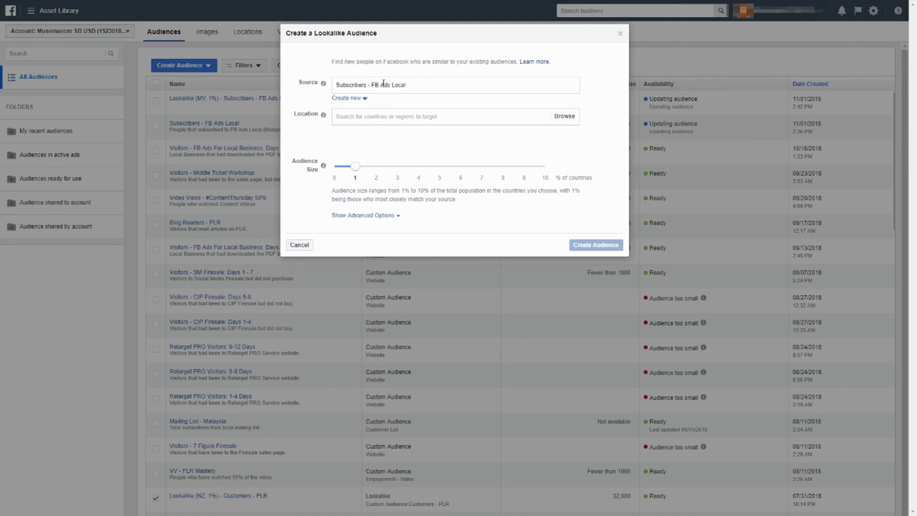
Set the second lookalike audience's location to Malaysia.
{"action": "left_click", "coordinate": [374, 115]}
{"action": "type", "text": "malaysia"}
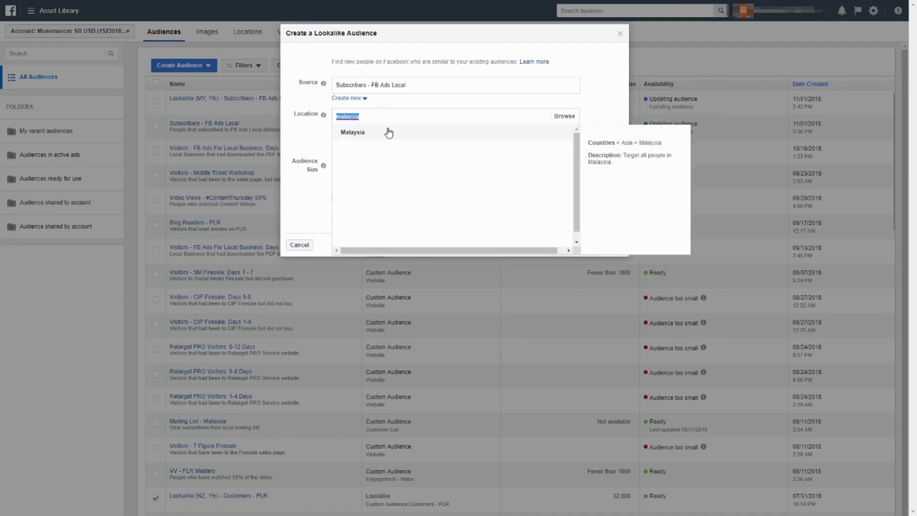
{"action": "left_click", "coordinate": [387, 131]}
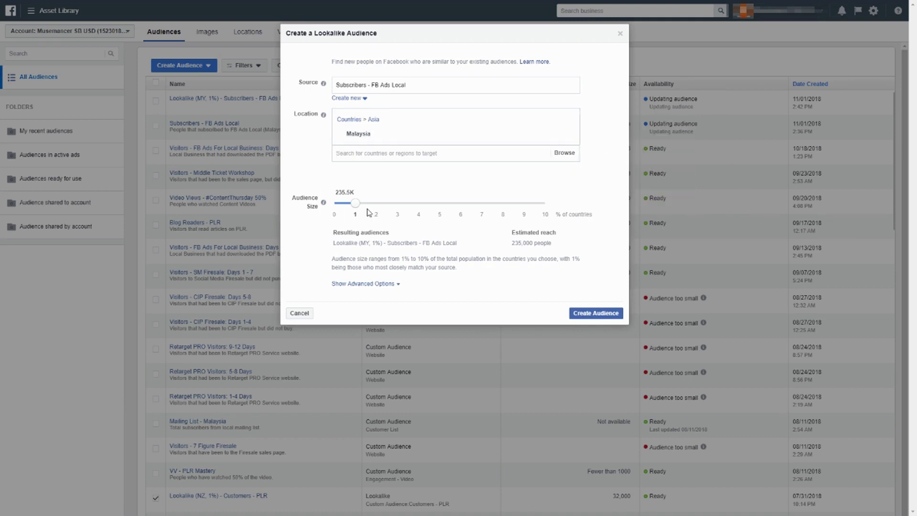
Set the number of audiences to 1 with a size range of 1% to 2%, and create the lookalike audience.
{"action": "left_click", "coordinate": [361, 283]}
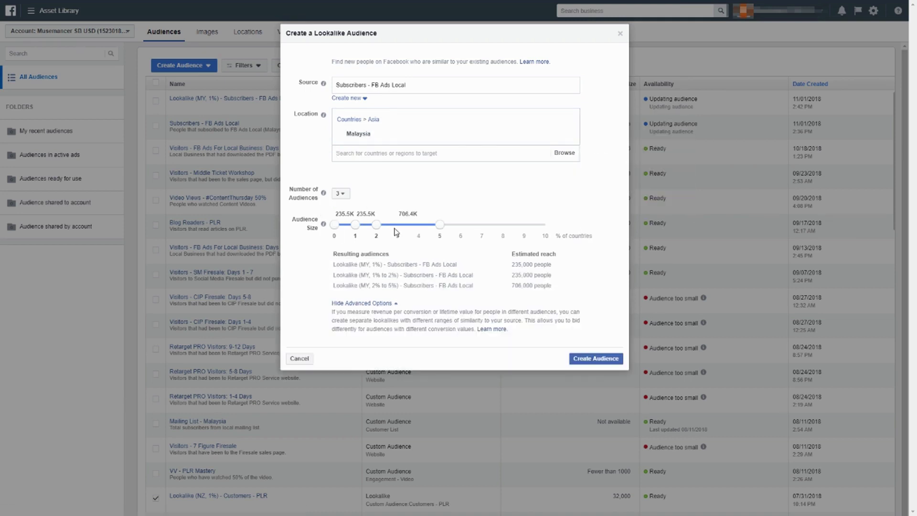
{"action": "left_click", "coordinate": [341, 193]}
{"action": "left_click", "coordinate": [342, 205]}
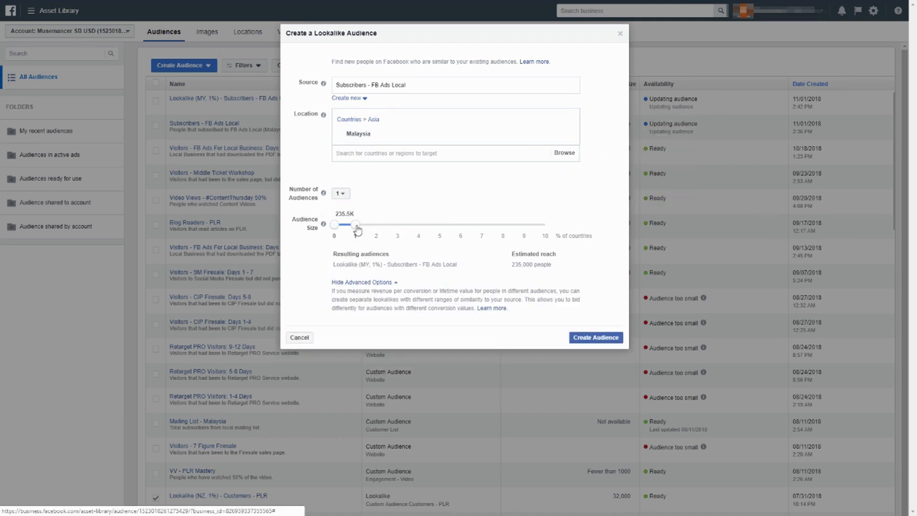
{"action": "left_click", "coordinate": [372, 231]}
{"action": "left_click_drag", "start_coordinate": [334, 226], "coordinate": [355, 229]}
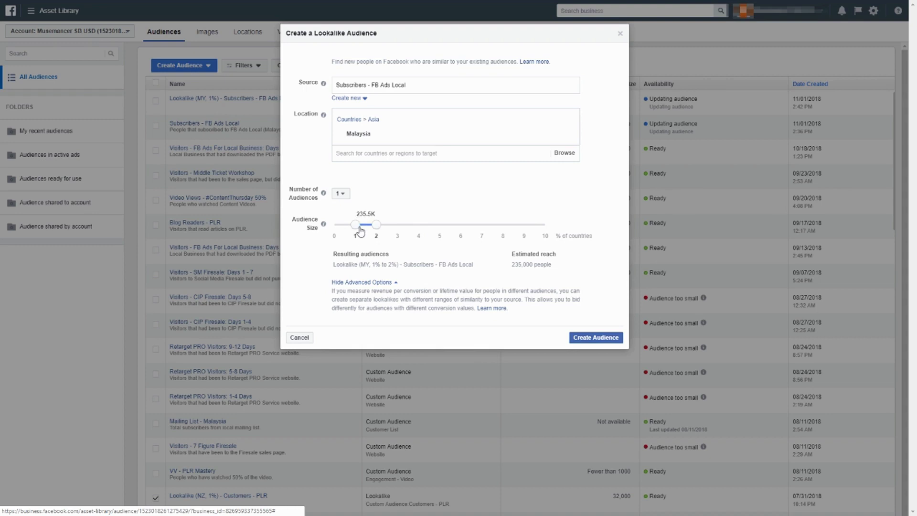
{"action": "left_click", "coordinate": [619, 339]}
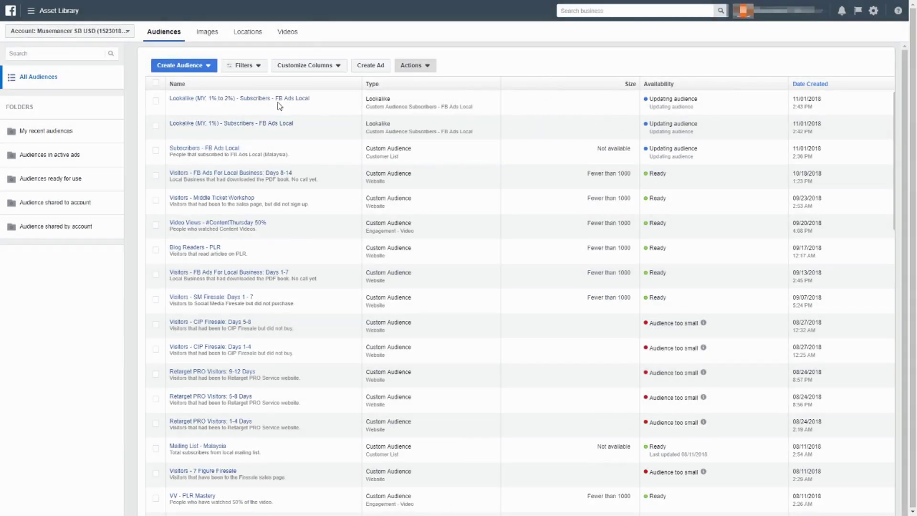
{"action": "mouse_move", "coordinate": [276, 102]}
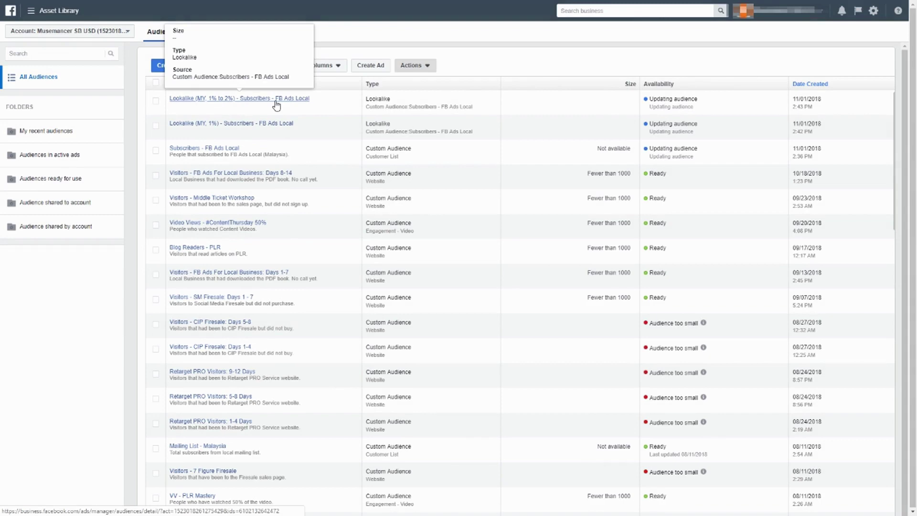
{"action": "scroll", "coordinate": [279, 125], "scroll_direction": "down", "scroll_amount": 4}
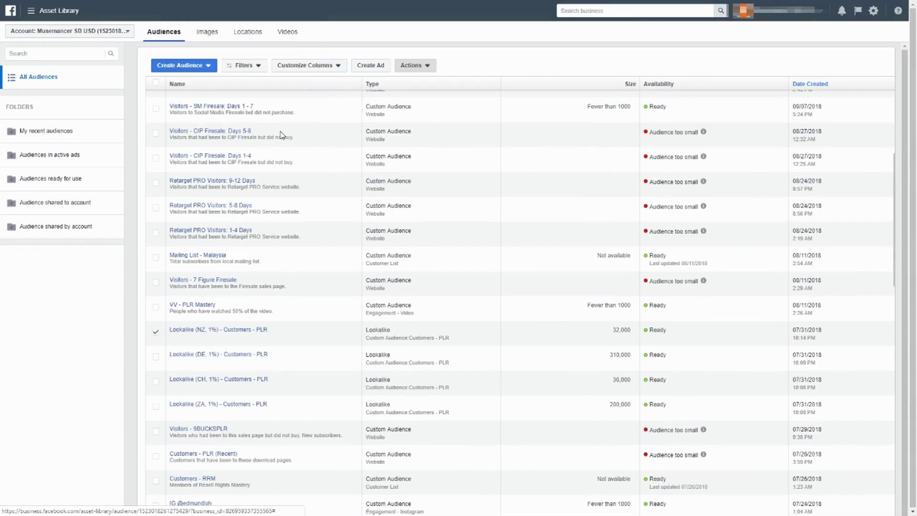
{"action": "scroll", "coordinate": [282, 135], "scroll_direction": "up", "scroll_amount": 4}
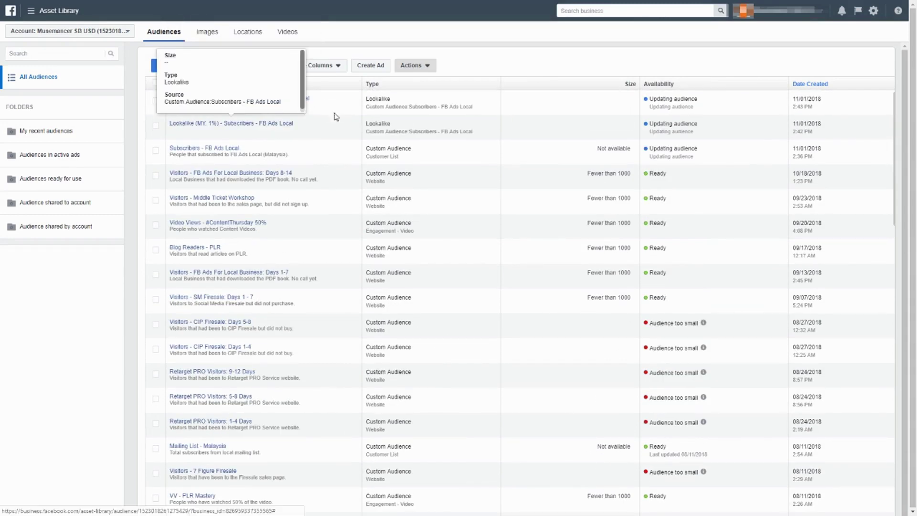
{"action": "mouse_move", "coordinate": [219, 99]}
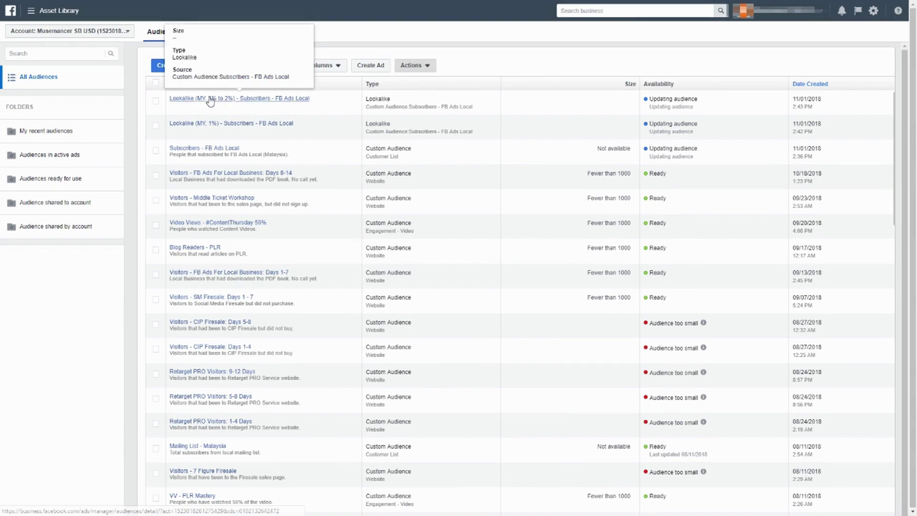
Start a third lookalike audience with "Subscribers - FB Ads Local" as its source and Malaysia as its location.
{"action": "left_click", "coordinate": [161, 66]}
{"action": "left_click", "coordinate": [174, 97]}
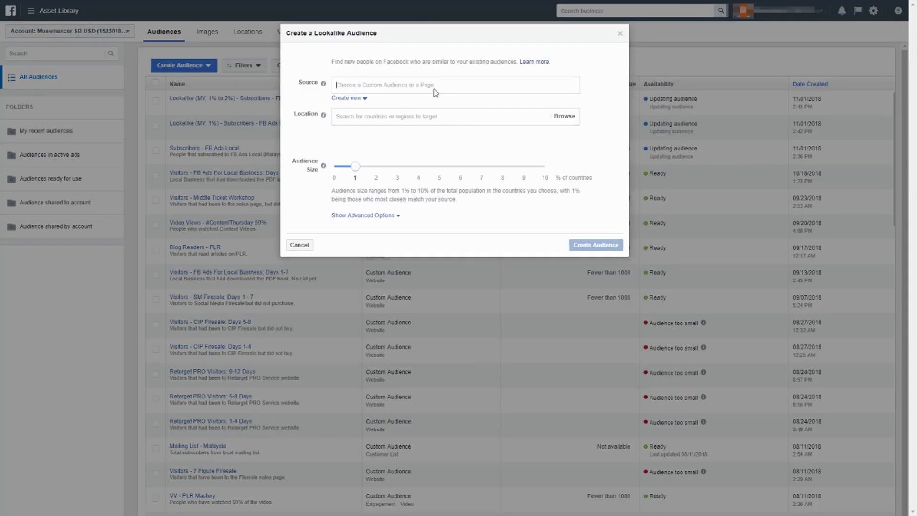
{"action": "left_click", "coordinate": [435, 88]}
{"action": "left_click", "coordinate": [432, 106]}
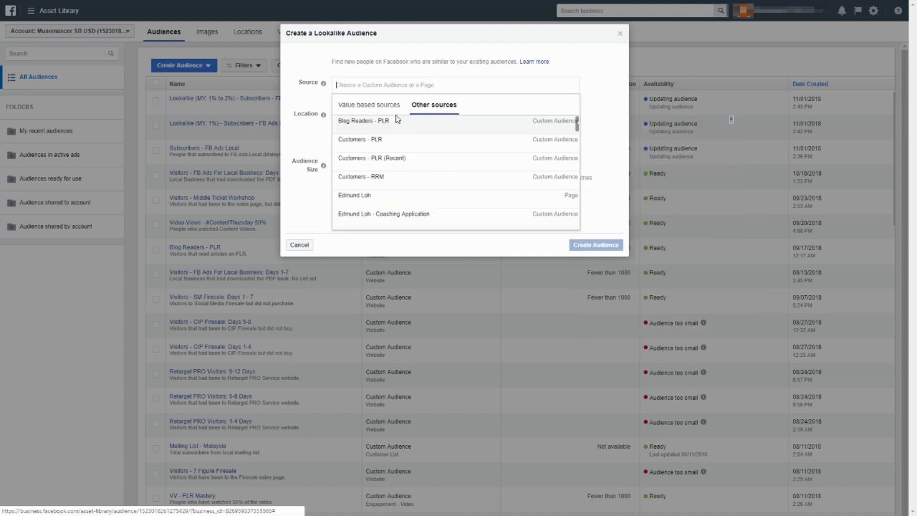
{"action": "type", "text": "sub"}
{"action": "left_click", "coordinate": [388, 123]}
{"action": "type", "text": "malaysia"}
{"action": "left_click", "coordinate": [370, 132]}
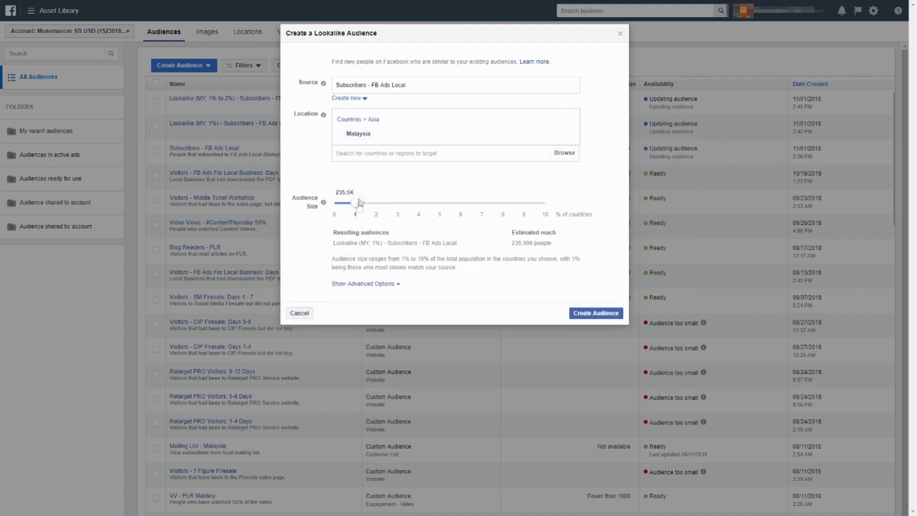
Set the number of audiences to 1 with a size range of 2% to 3%, and create the lookalike audience.
{"action": "left_click", "coordinate": [368, 285]}
{"action": "left_click", "coordinate": [346, 197]}
{"action": "left_click", "coordinate": [339, 207]}
{"action": "left_click_drag", "start_coordinate": [375, 227], "coordinate": [396, 225]}
{"action": "left_click_drag", "start_coordinate": [335, 224], "coordinate": [376, 225]}
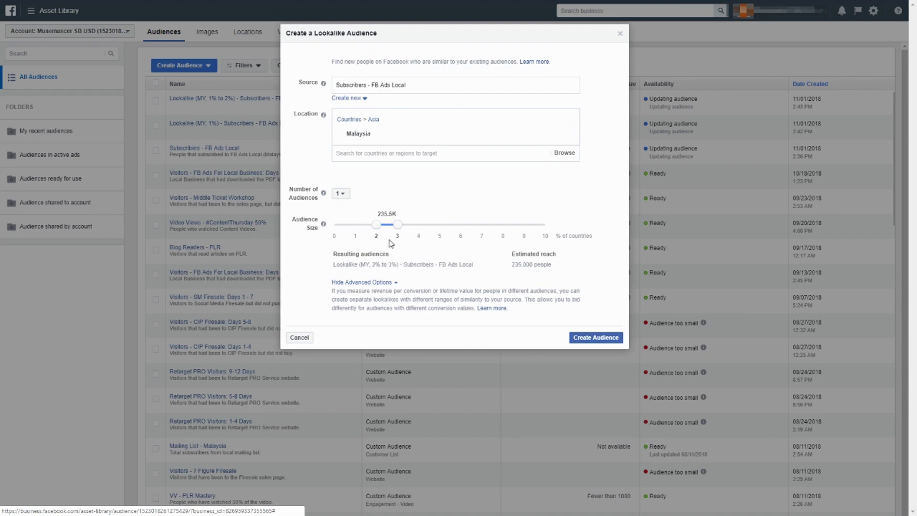
{"action": "left_click", "coordinate": [599, 337]}
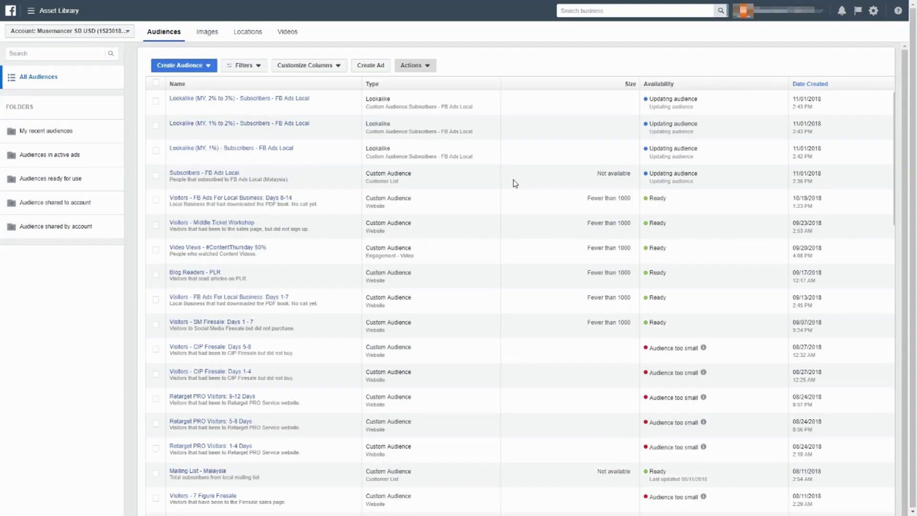
Select the three Malaysia lookalike audiences based on "Subscribers - FB Ads Local" in the audience list.
{"action": "left_click", "coordinate": [155, 151]}
{"action": "left_click", "coordinate": [155, 126]}
{"action": "left_click", "coordinate": [156, 100]}
{"action": "mouse_move", "coordinate": [188, 102]}
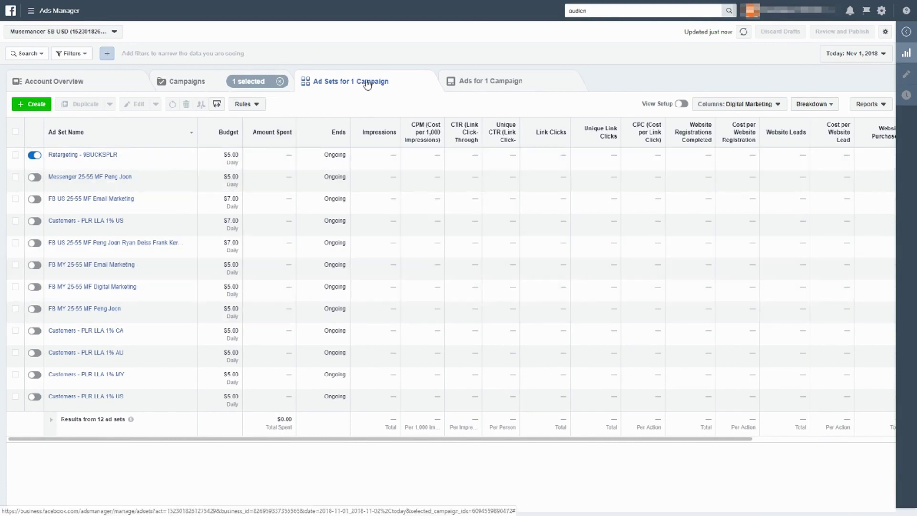
Go from the ad sets to the campaign list in Ads Manager.
{"action": "mouse_move", "coordinate": [124, 169]}
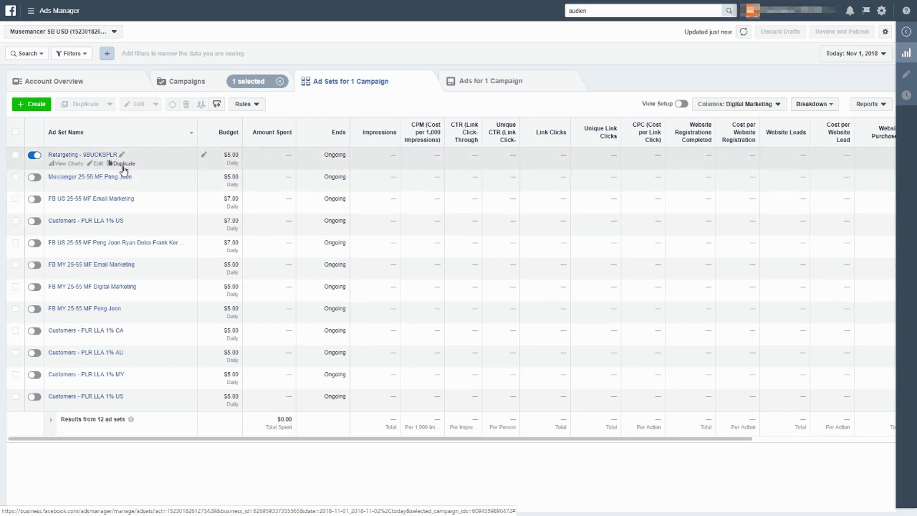
{"action": "left_click", "coordinate": [195, 87]}
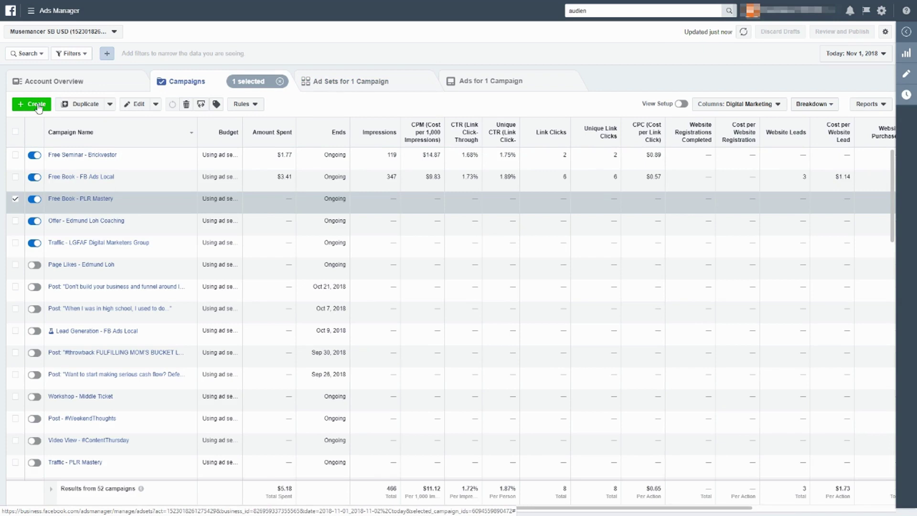
{"action": "left_click", "coordinate": [38, 104]}
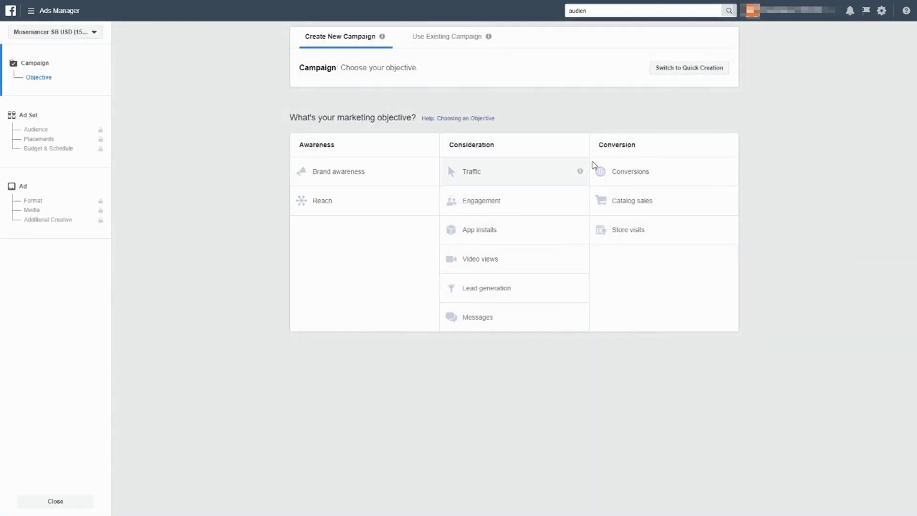
{"action": "left_click", "coordinate": [629, 173]}
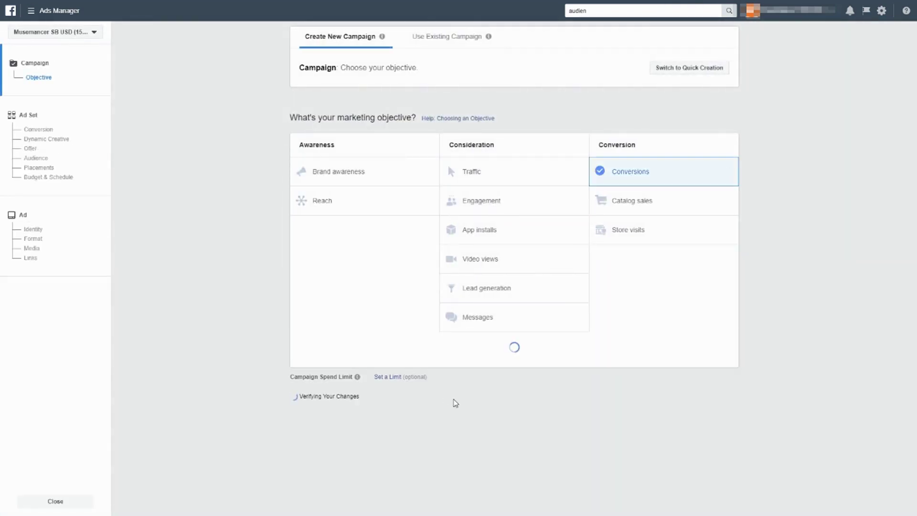
{"action": "double_click", "coordinate": [512, 360]}
{"action": "type", "text": "Retargeting -"}
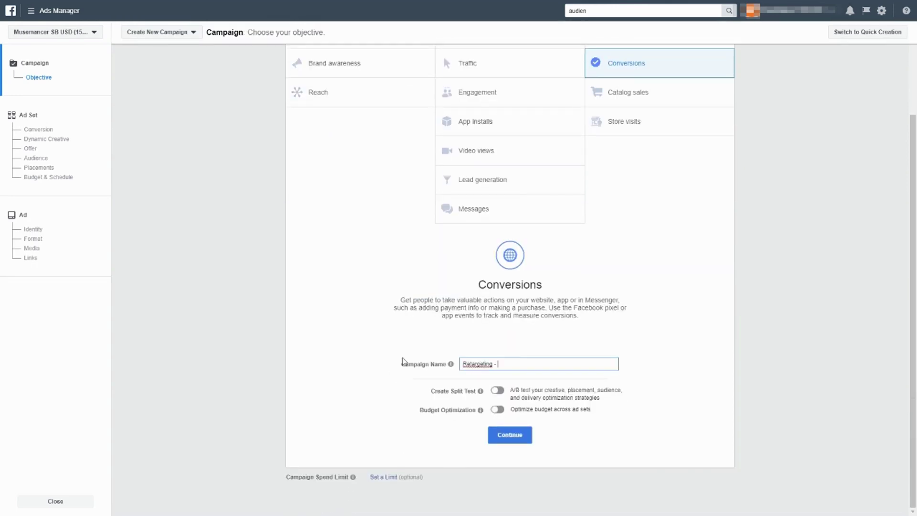
{"action": "scroll", "coordinate": [280, 289], "scroll_direction": "up", "scroll_amount": 3}
{"action": "scroll", "coordinate": [382, 334], "scroll_direction": "down", "scroll_amount": 3}
{"action": "left_click", "coordinate": [30, 501]}
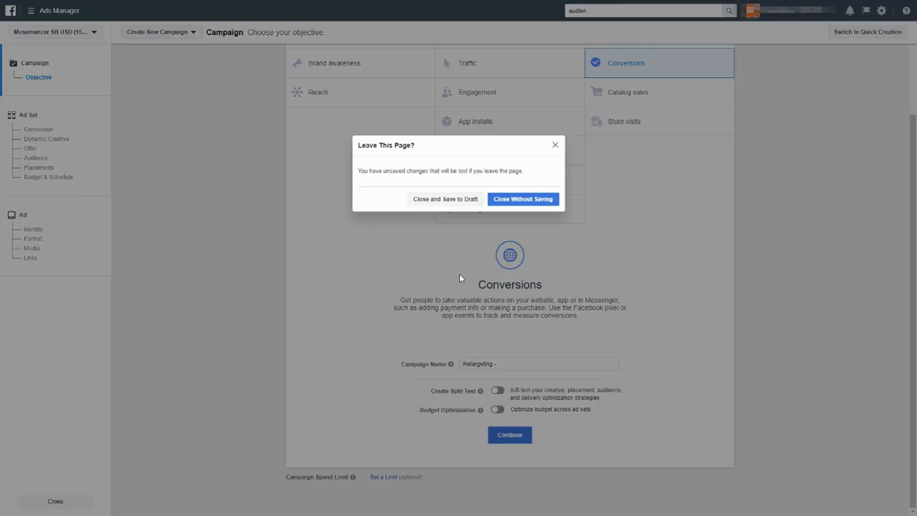
{"action": "left_click", "coordinate": [510, 203]}
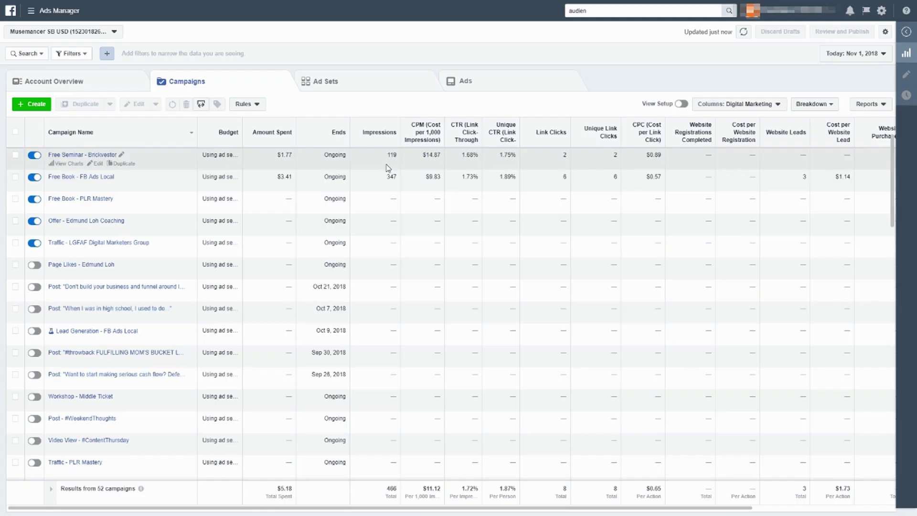
Open the "Retargeting - 9BUCKSPLR" ad set of the "Free Book - PLR Mastery" campaign for editing.
{"action": "left_click", "coordinate": [15, 199]}
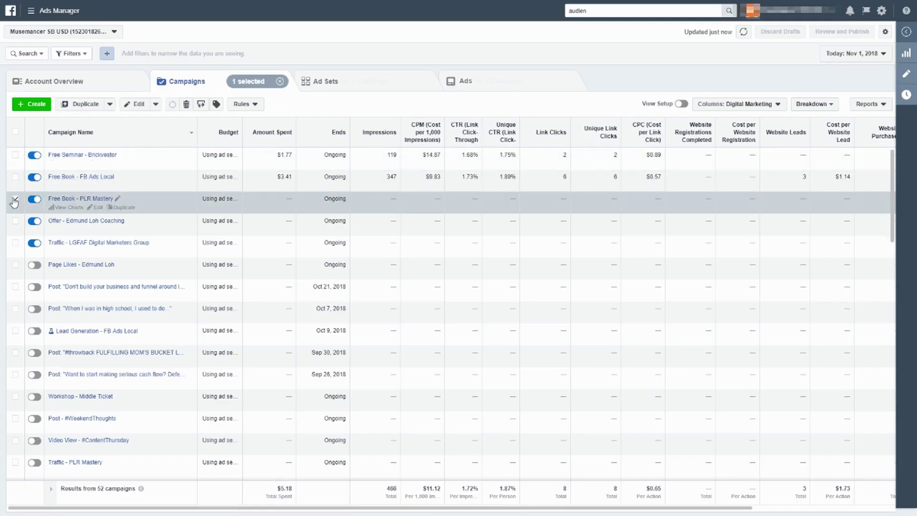
{"action": "left_click", "coordinate": [358, 82]}
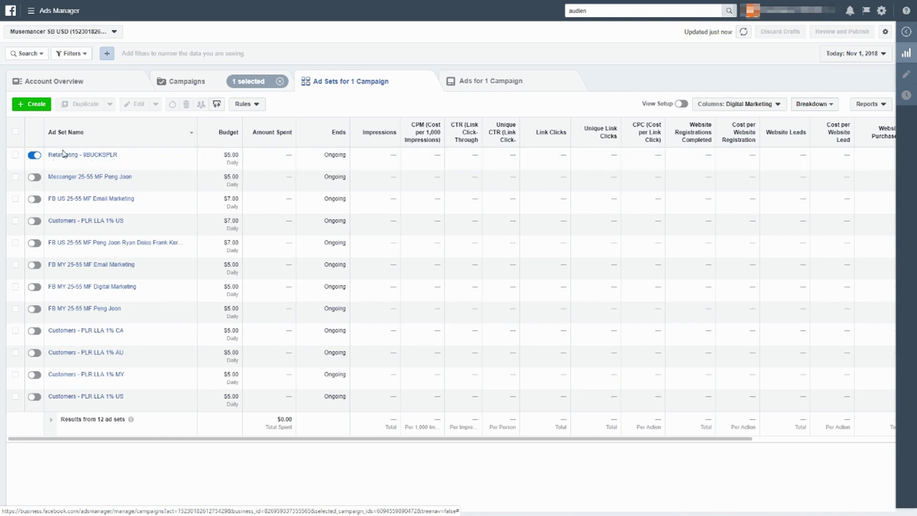
{"action": "left_click", "coordinate": [15, 154]}
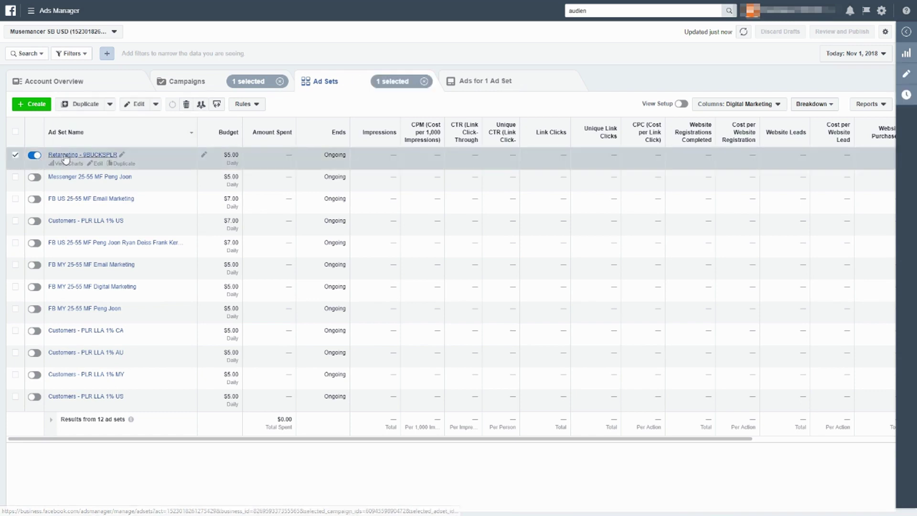
{"action": "left_click", "coordinate": [98, 163]}
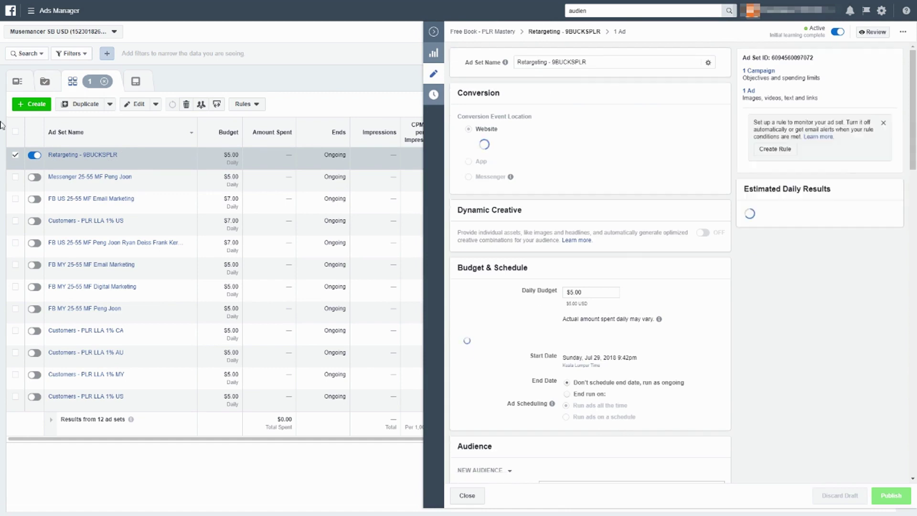
Review the ad set's name, conversion event, budget and schedule settings.
{"action": "left_click", "coordinate": [534, 63]}
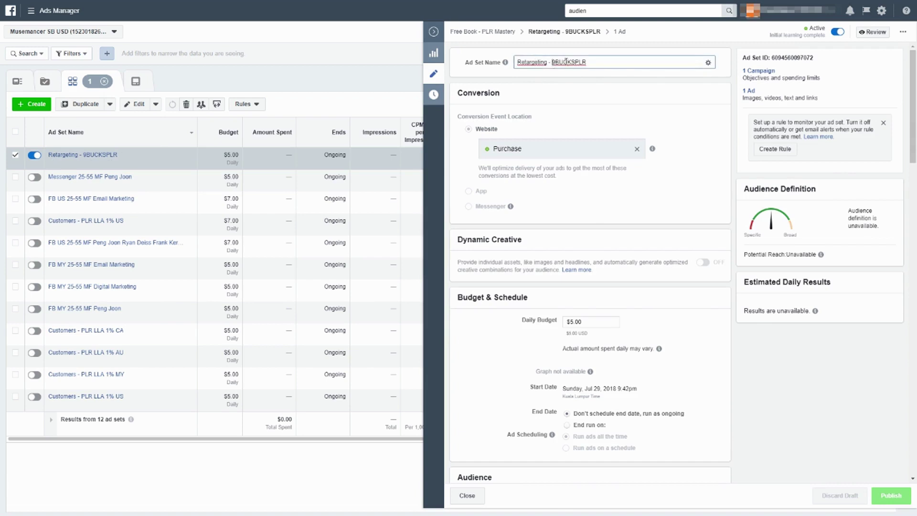
{"action": "left_click", "coordinate": [544, 96]}
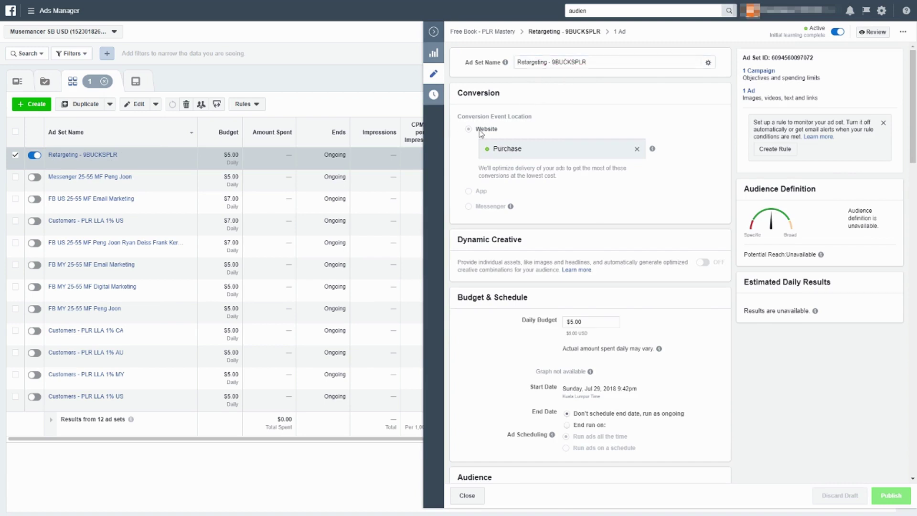
{"action": "double_click", "coordinate": [525, 148]}
{"action": "left_click", "coordinate": [525, 125]}
{"action": "scroll", "coordinate": [599, 139], "scroll_direction": "down", "scroll_amount": 2}
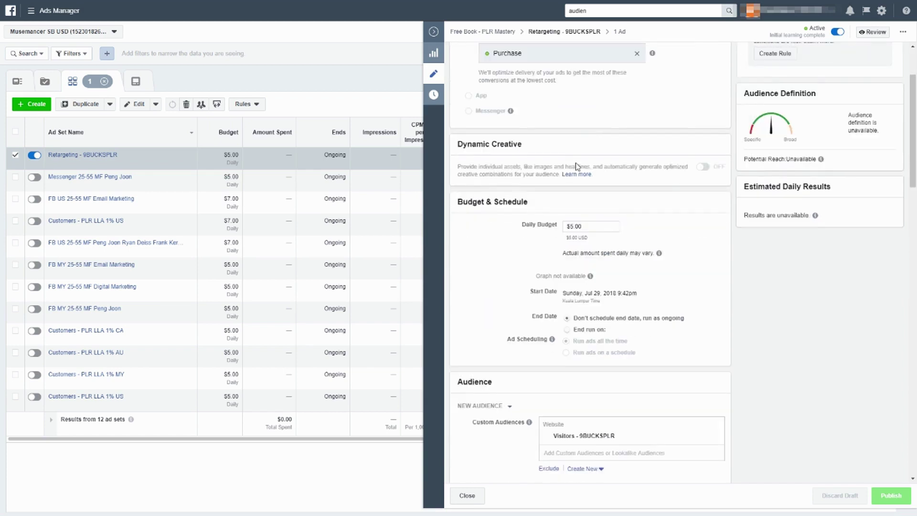
{"action": "scroll", "coordinate": [535, 171], "scroll_direction": "down", "scroll_amount": 1}
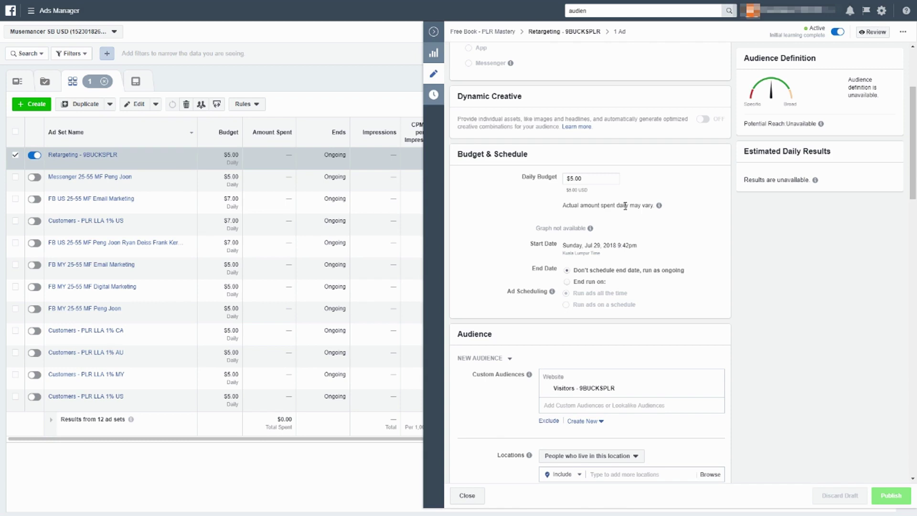
{"action": "scroll", "coordinate": [623, 224], "scroll_direction": "down", "scroll_amount": 4}
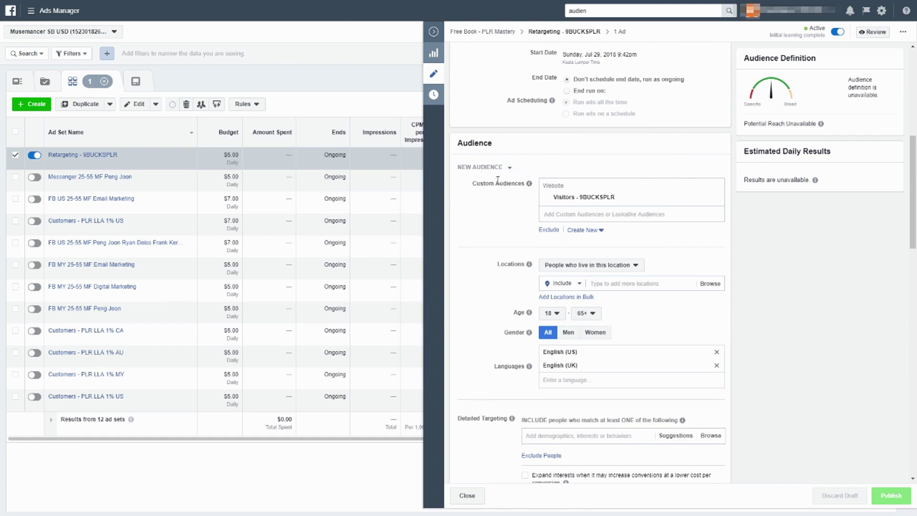
Browse the custom audiences available for targeting in the ad set, and close the list without adding any.
{"action": "left_click", "coordinate": [574, 216]}
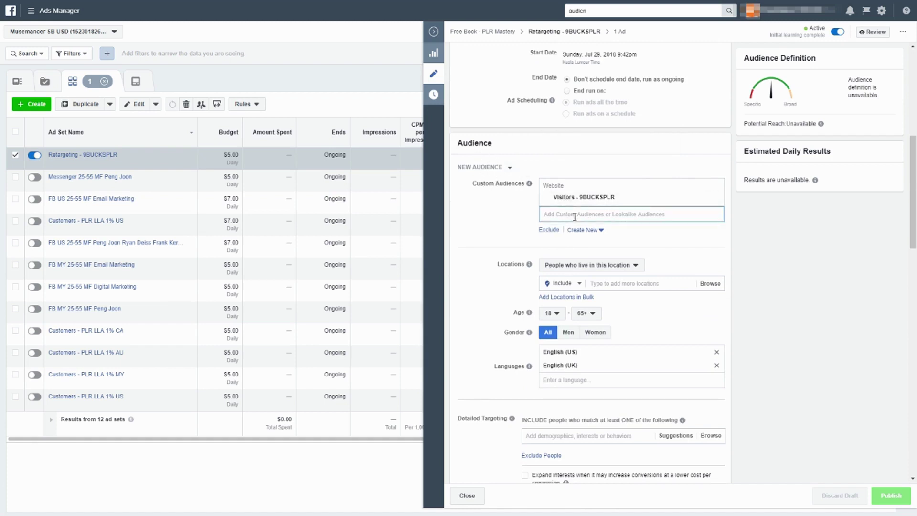
{"action": "left_click", "coordinate": [574, 216]}
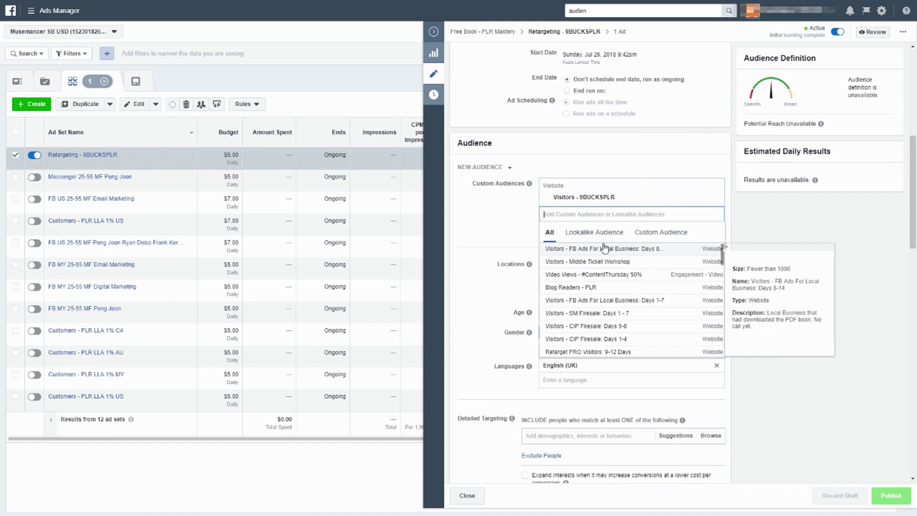
{"action": "left_click", "coordinate": [641, 232]}
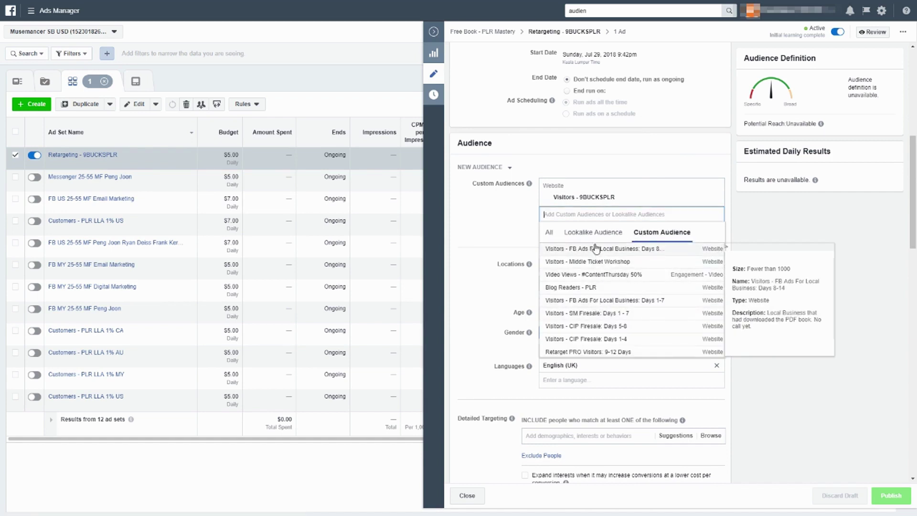
{"action": "scroll", "coordinate": [584, 307], "scroll_direction": "down", "scroll_amount": 5}
{"action": "scroll", "coordinate": [583, 307], "scroll_direction": "down", "scroll_amount": 5}
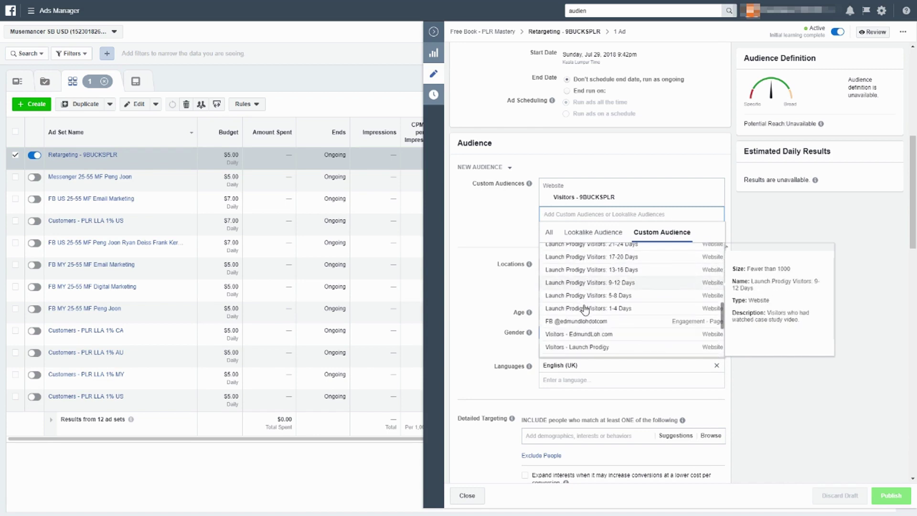
{"action": "scroll", "coordinate": [587, 303], "scroll_direction": "up", "scroll_amount": 6}
{"action": "scroll", "coordinate": [591, 296], "scroll_direction": "up", "scroll_amount": 3}
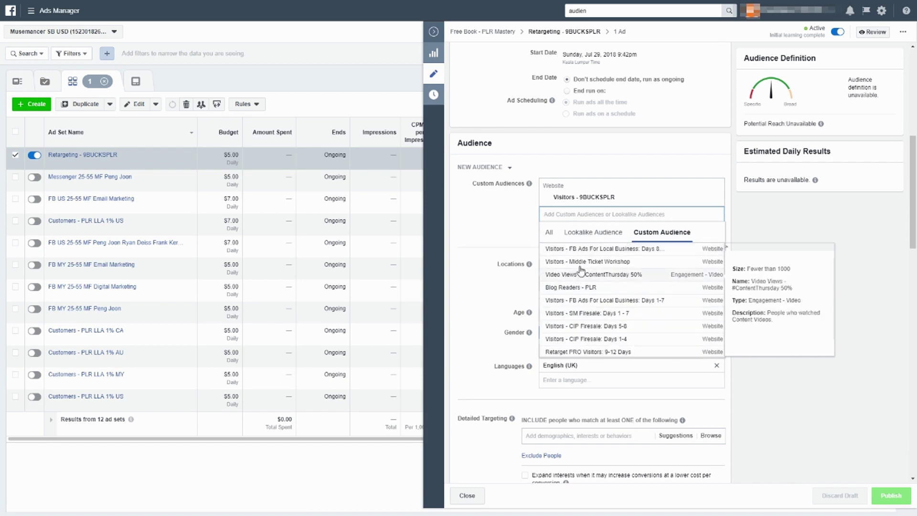
{"action": "left_click", "coordinate": [525, 233]}
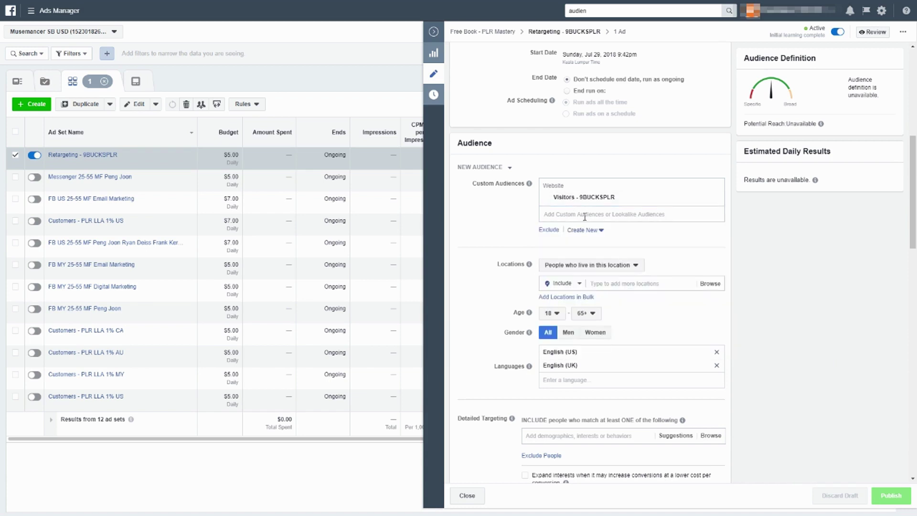
Try adding Worldwide as a targeted location of the ad set, and remove it again.
{"action": "left_click", "coordinate": [604, 284]}
{"action": "type", "text": "worldwide"}
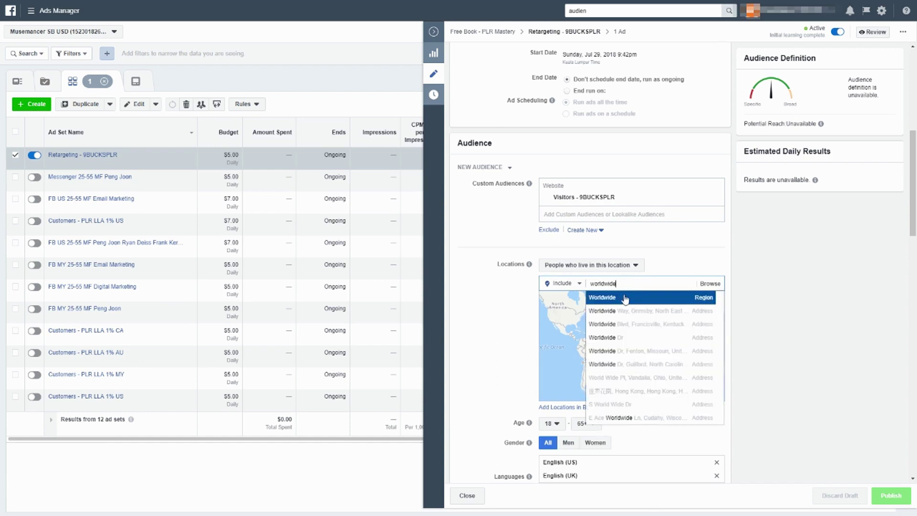
{"action": "left_click", "coordinate": [629, 301]}
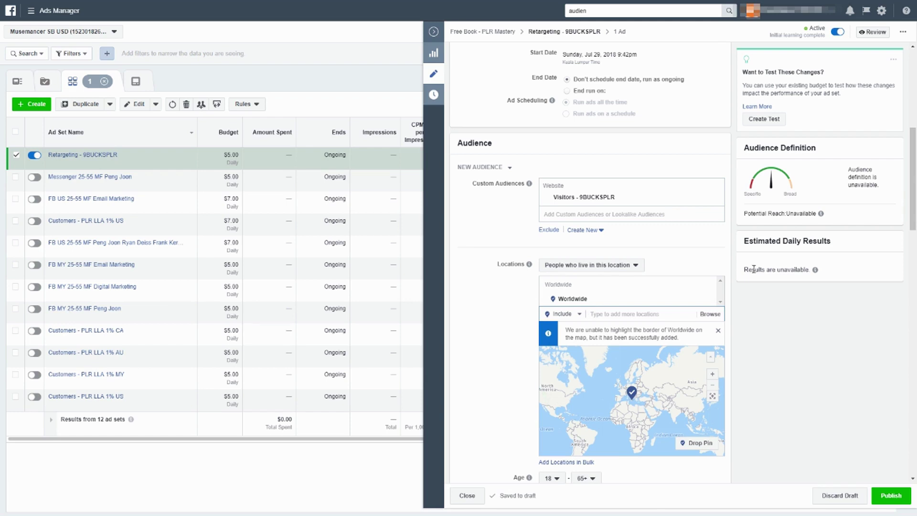
{"action": "left_click", "coordinate": [707, 286]}
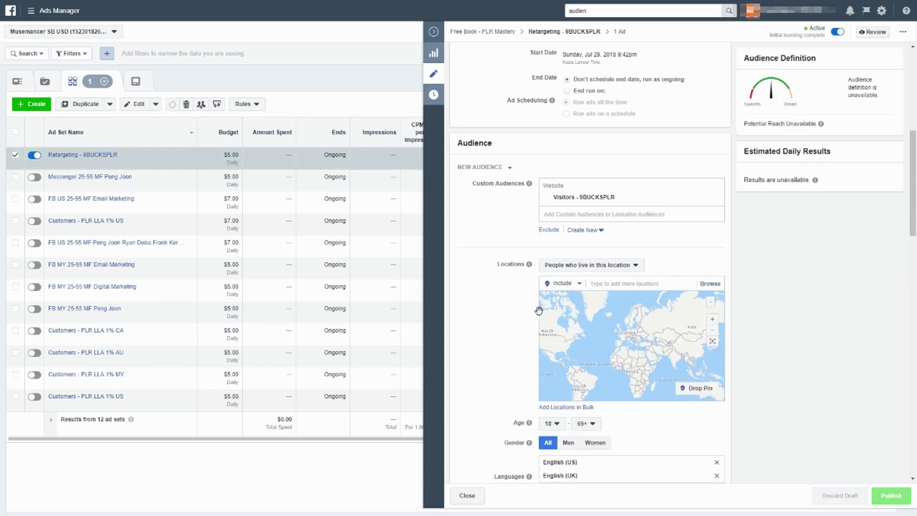
Review the ad set's age, gender, language and detailed targeting settings, and check its custom audience selection again.
{"action": "scroll", "coordinate": [488, 365], "scroll_direction": "down", "scroll_amount": 3}
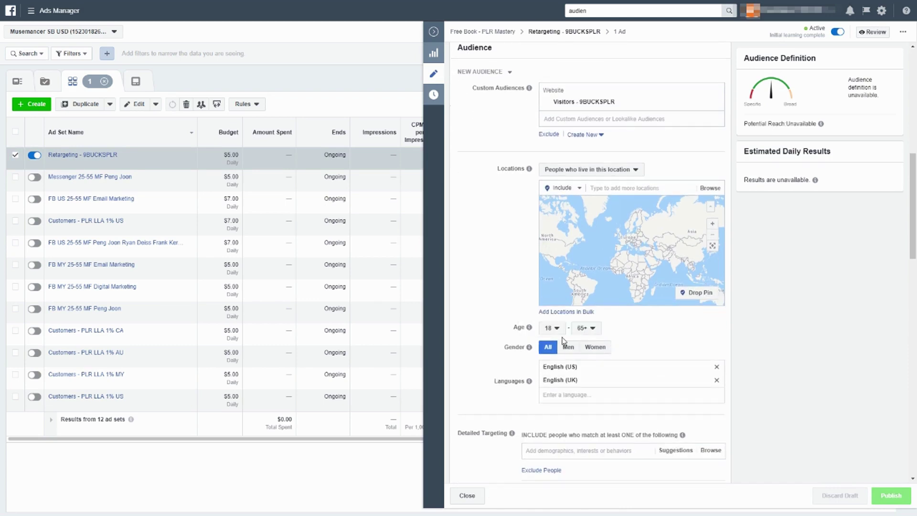
{"action": "scroll", "coordinate": [553, 348], "scroll_direction": "down", "scroll_amount": 3}
{"action": "mouse_move", "coordinate": [530, 254]}
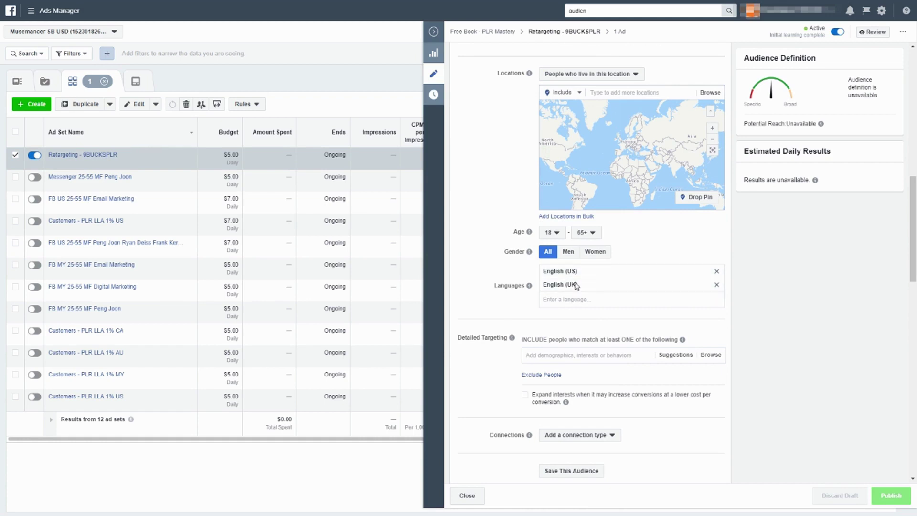
{"action": "scroll", "coordinate": [578, 271], "scroll_direction": "down", "scroll_amount": 2}
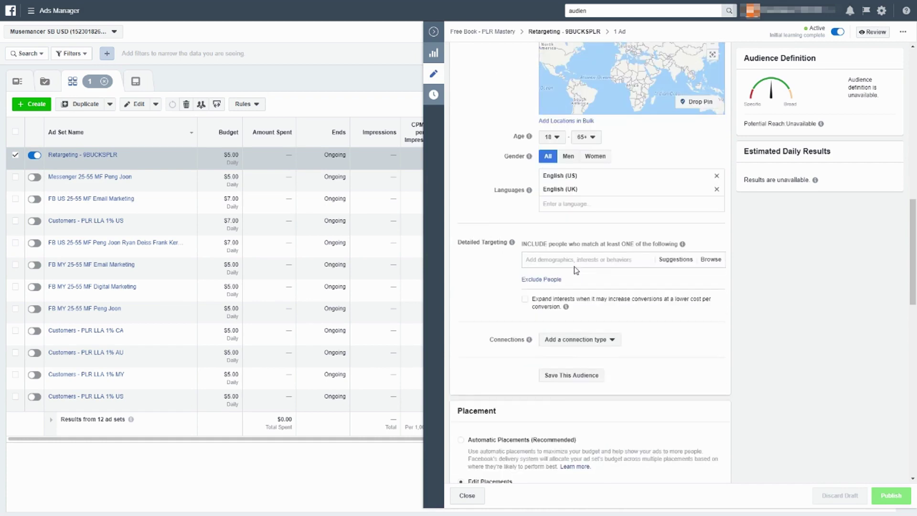
{"action": "scroll", "coordinate": [576, 271], "scroll_direction": "down", "scroll_amount": 1}
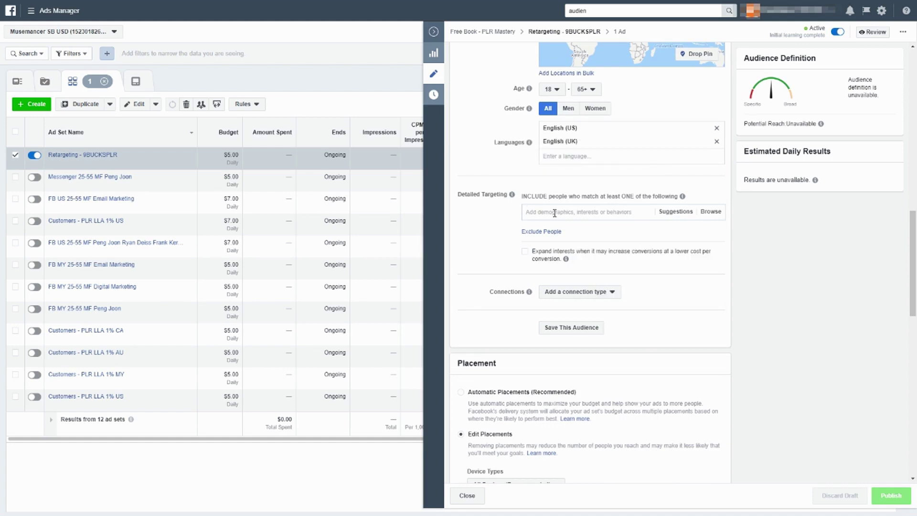
{"action": "scroll", "coordinate": [554, 213], "scroll_direction": "up", "scroll_amount": 10}
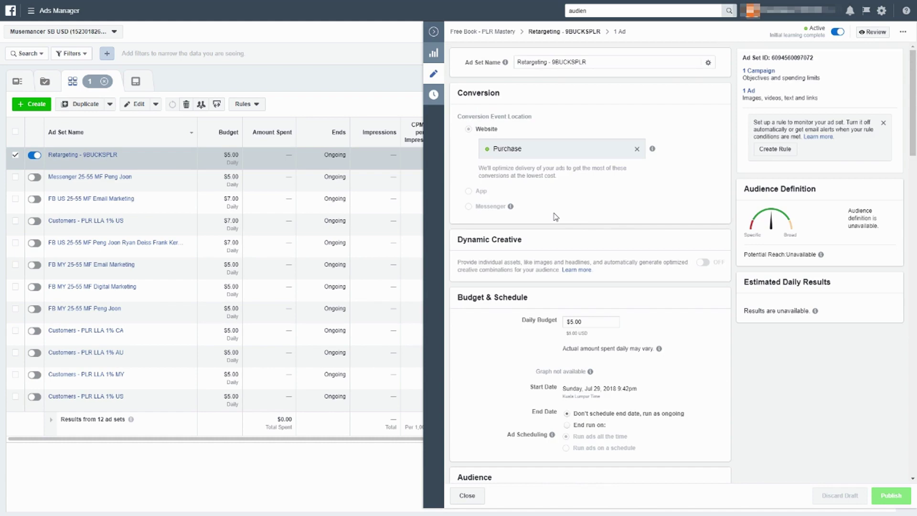
{"action": "scroll", "coordinate": [555, 217], "scroll_direction": "down", "scroll_amount": 7}
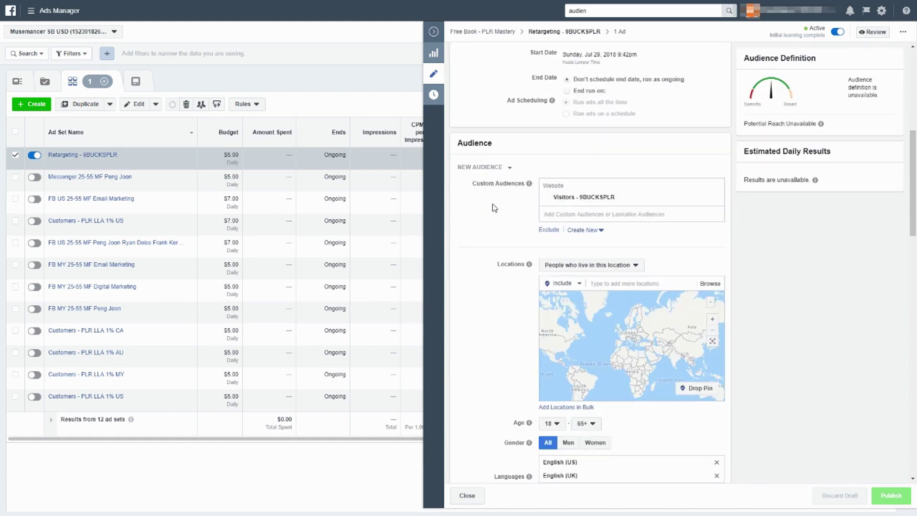
{"action": "left_click_drag", "start_coordinate": [473, 185], "coordinate": [528, 183]}
{"action": "mouse_move", "coordinate": [529, 184]}
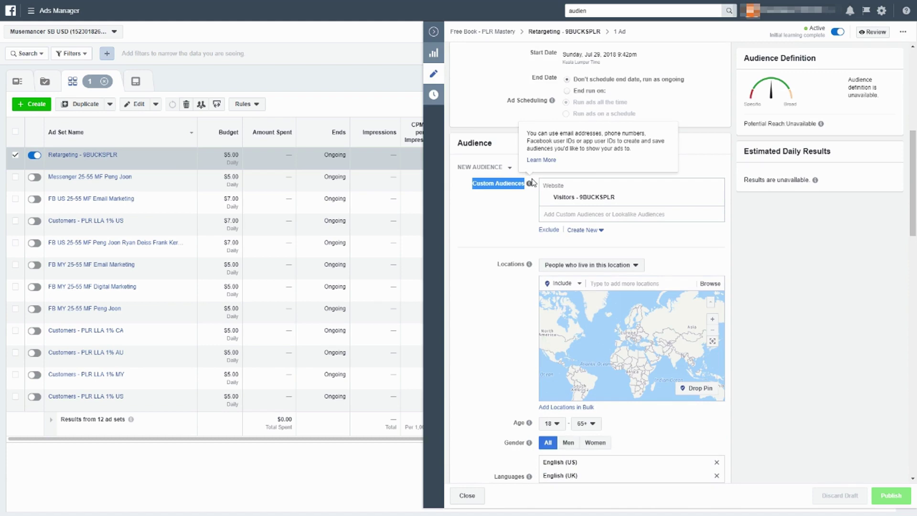
Try changing the ad set's placement selections for Facebook, Instagram, Audience Network and Messenger.
{"action": "scroll", "coordinate": [526, 241], "scroll_direction": "down", "scroll_amount": 8}
{"action": "scroll", "coordinate": [526, 243], "scroll_direction": "down", "scroll_amount": 1}
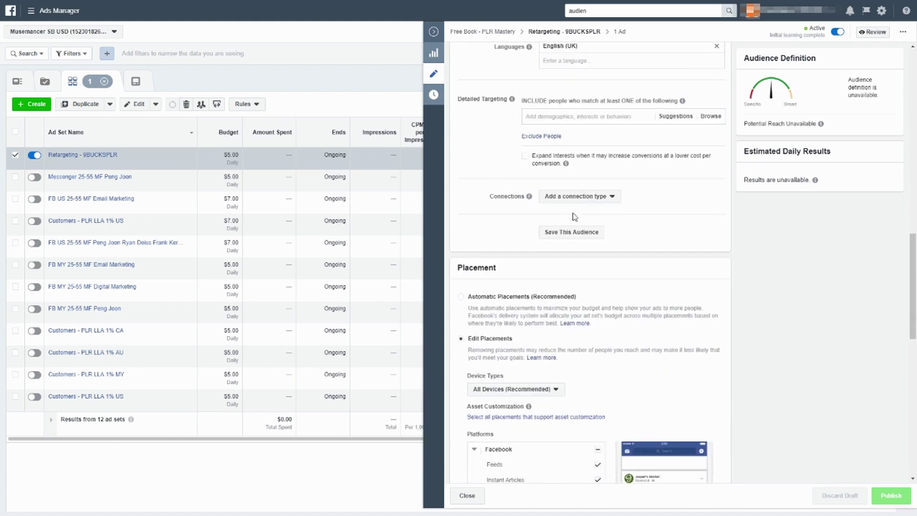
{"action": "scroll", "coordinate": [484, 253], "scroll_direction": "down", "scroll_amount": 4}
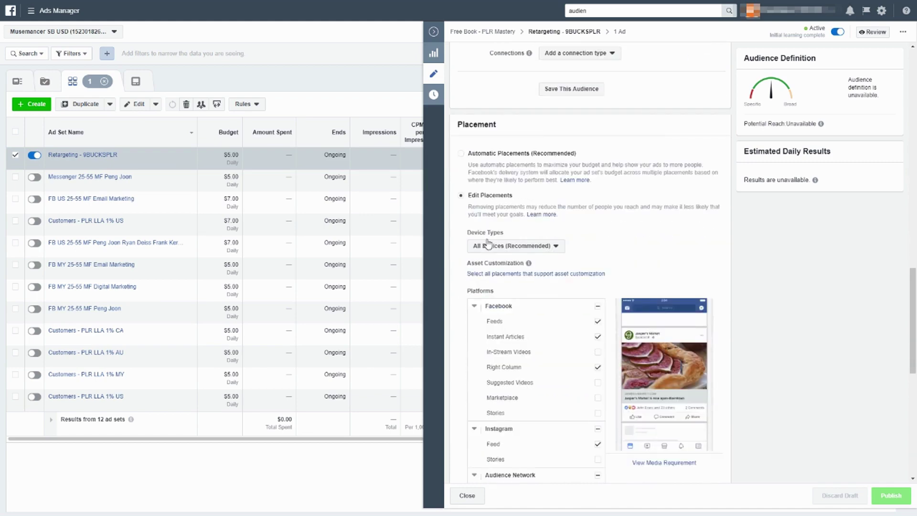
{"action": "scroll", "coordinate": [495, 244], "scroll_direction": "down", "scroll_amount": 1}
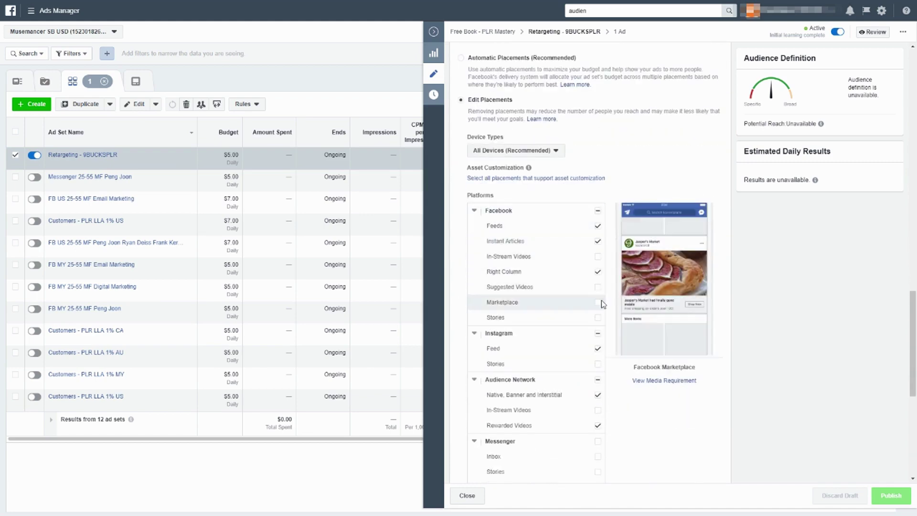
{"action": "left_click", "coordinate": [597, 213]}
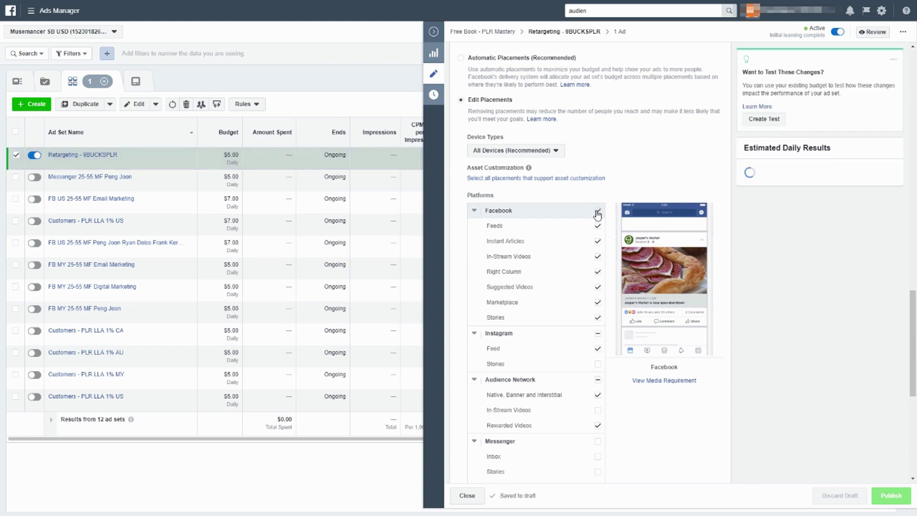
{"action": "scroll", "coordinate": [591, 323], "scroll_direction": "down", "scroll_amount": 2}
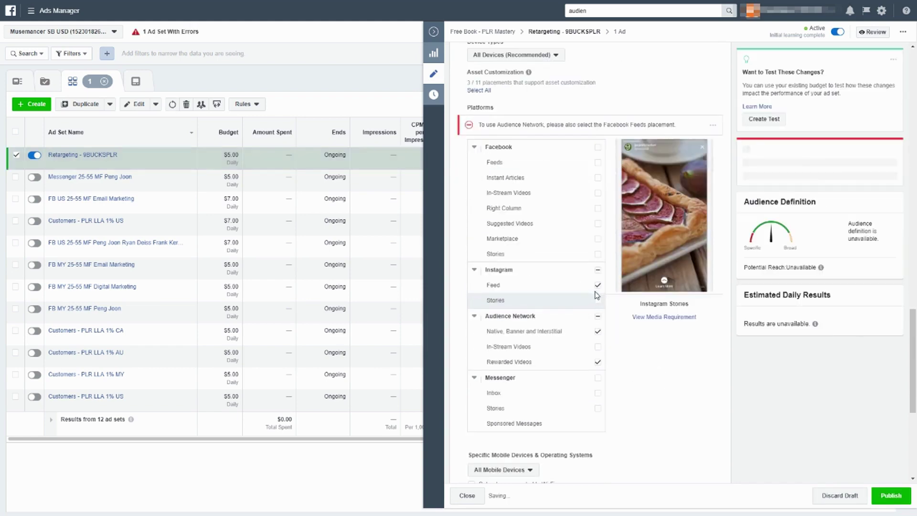
{"action": "left_click", "coordinate": [598, 272]}
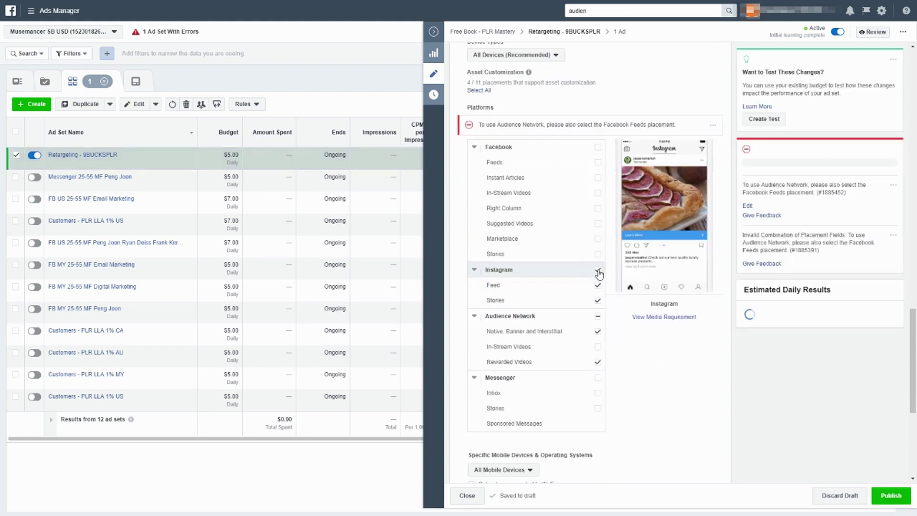
{"action": "left_click", "coordinate": [597, 316]}
{"action": "left_click", "coordinate": [598, 317]}
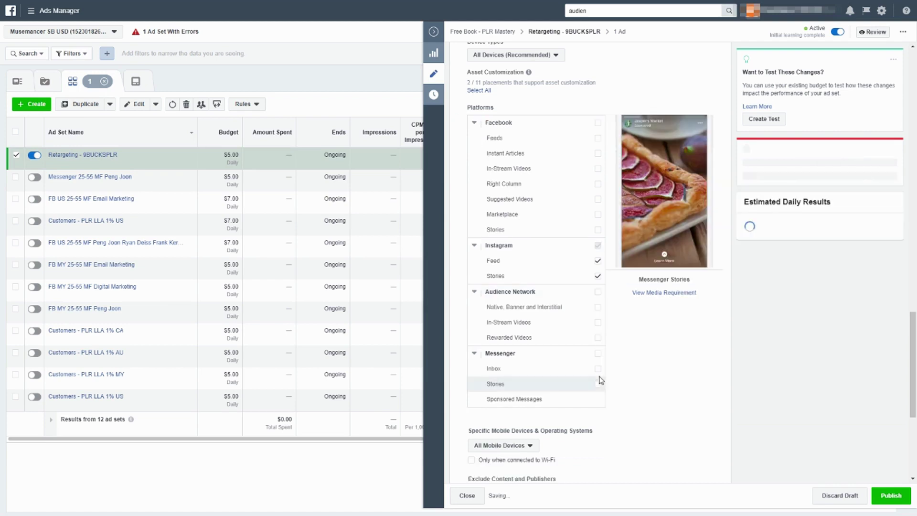
{"action": "left_click", "coordinate": [598, 353]}
{"action": "left_click", "coordinate": [598, 353]}
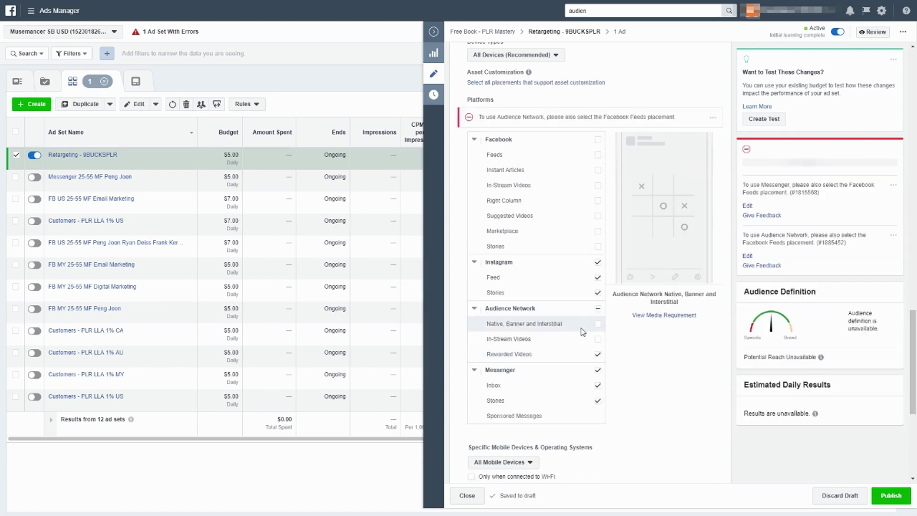
Review the ad set's optimization and delivery settings, including the conversion window and bid strategy.
{"action": "scroll", "coordinate": [579, 334], "scroll_direction": "down", "scroll_amount": 3}
{"action": "scroll", "coordinate": [579, 335], "scroll_direction": "down", "scroll_amount": 2}
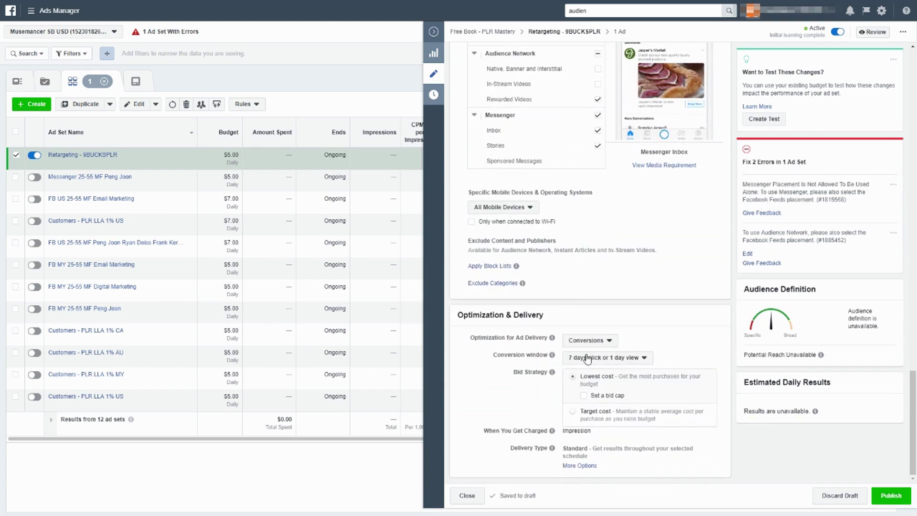
{"action": "mouse_move", "coordinate": [590, 400]}
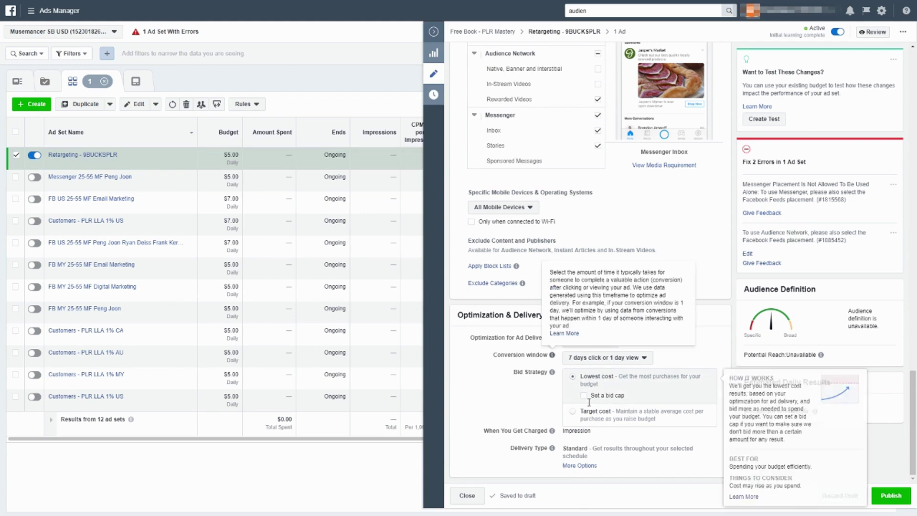
Discard the unpublished draft changes to the retargeting ad set.
{"action": "scroll", "coordinate": [708, 223], "scroll_direction": "up", "scroll_amount": 10}
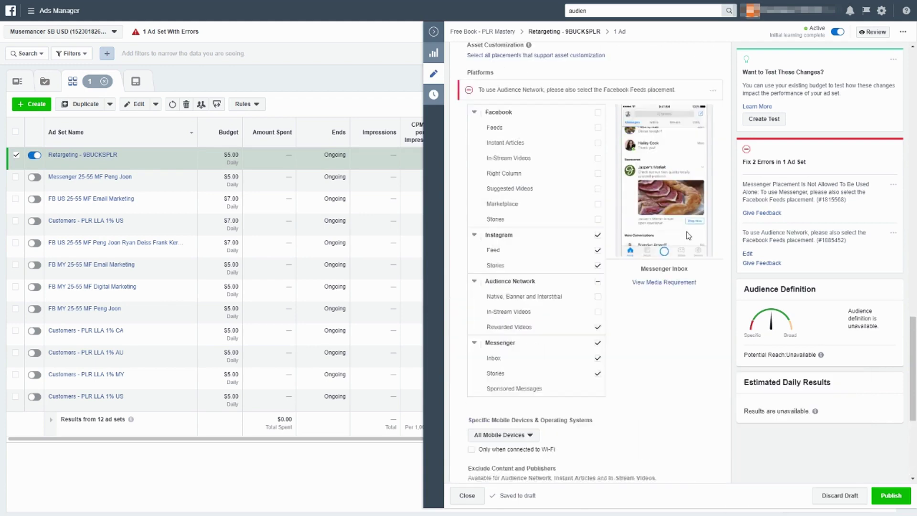
{"action": "scroll", "coordinate": [686, 234], "scroll_direction": "up", "scroll_amount": 10}
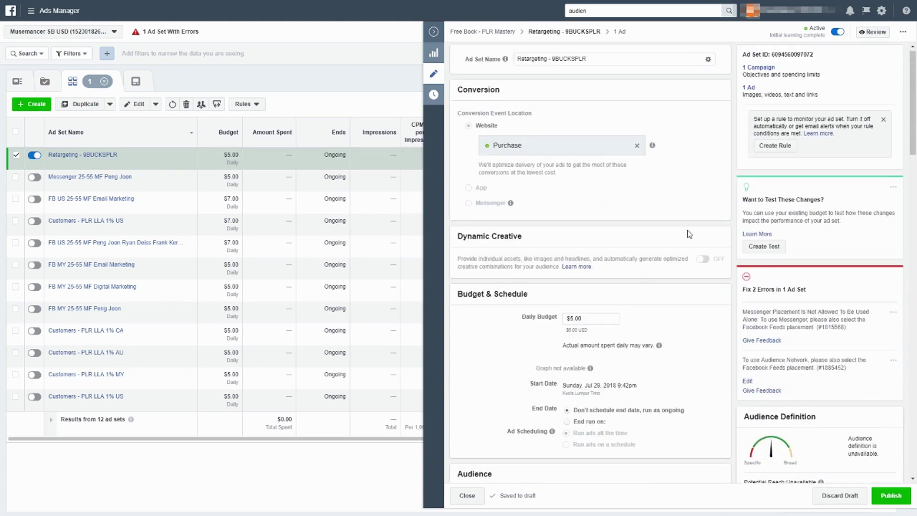
{"action": "left_click", "coordinate": [831, 495]}
{"action": "left_click", "coordinate": [529, 197]}
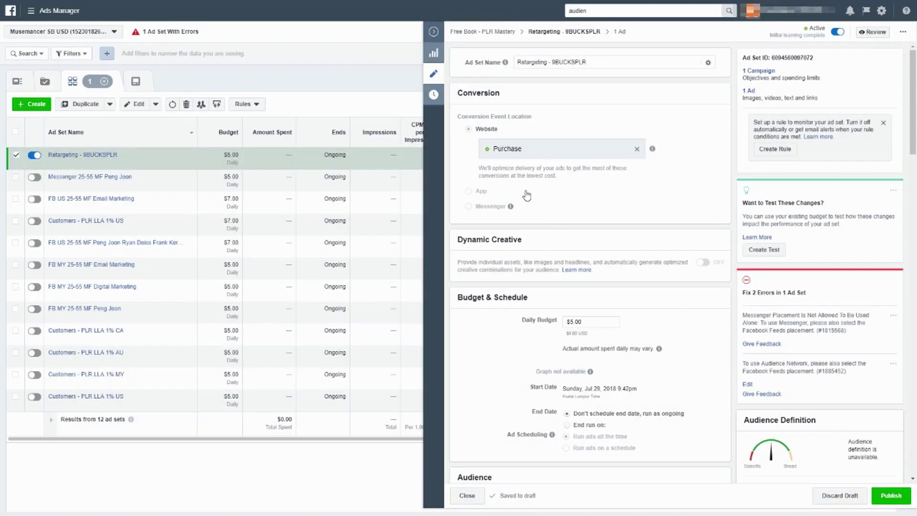
Open the 9BUCKSPLR 1 ad of the retargeting ad set for editing.
{"action": "left_click", "coordinate": [15, 155]}
{"action": "left_click", "coordinate": [469, 91]}
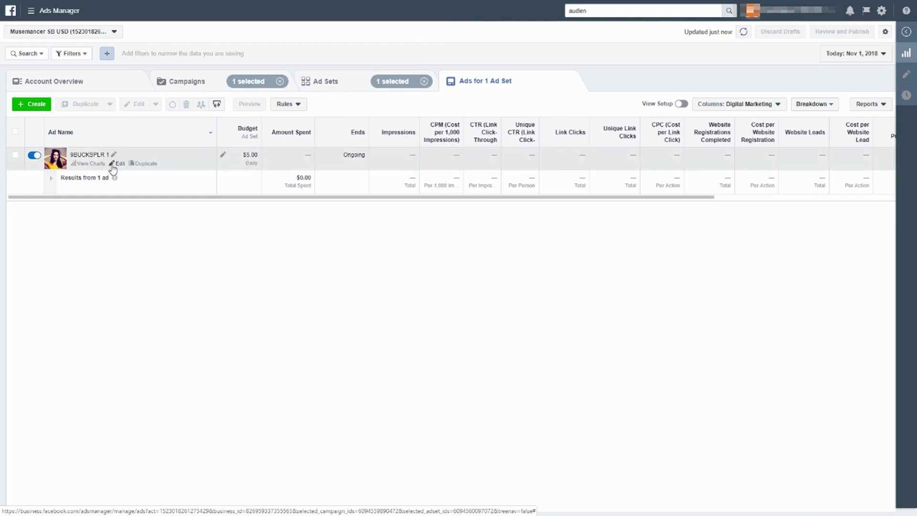
{"action": "left_click", "coordinate": [118, 164]}
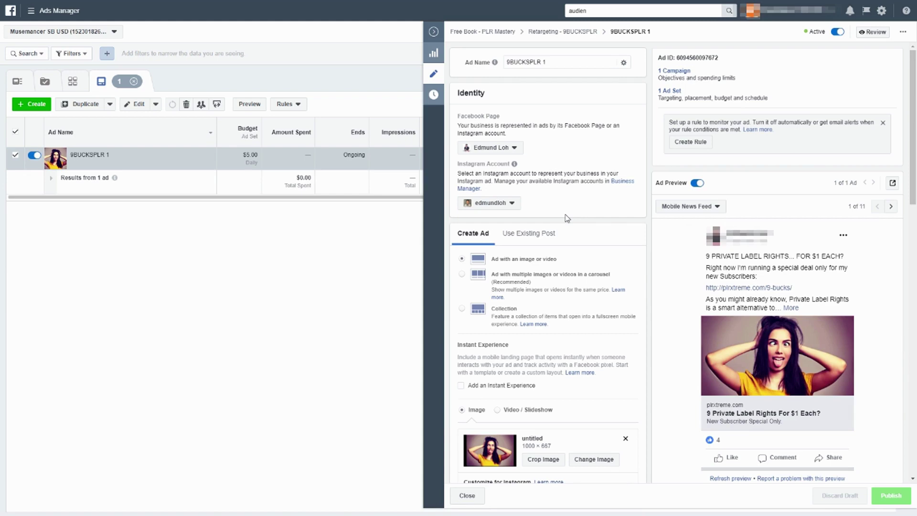
Review the ad's format, image, link type and text without changing them.
{"action": "scroll", "coordinate": [550, 258], "scroll_direction": "down", "scroll_amount": 4}
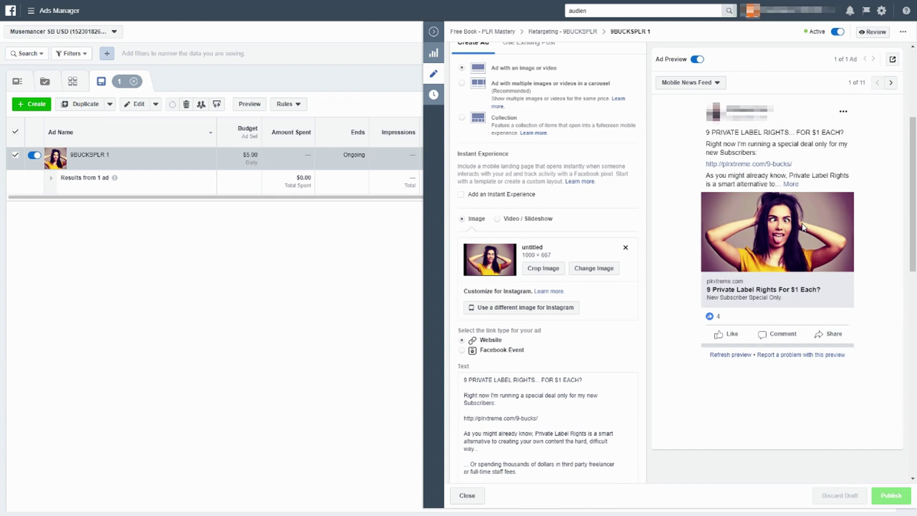
{"action": "scroll", "coordinate": [583, 324], "scroll_direction": "down", "scroll_amount": 3}
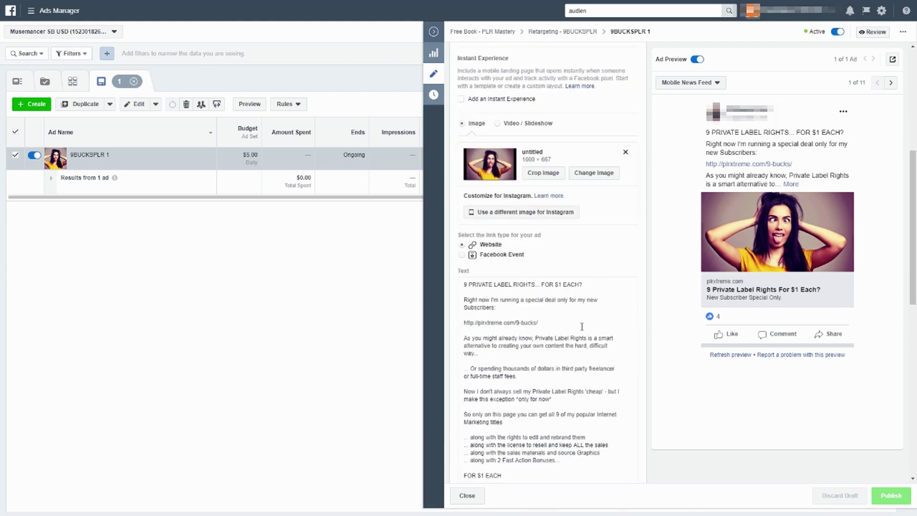
{"action": "left_click", "coordinate": [554, 260]}
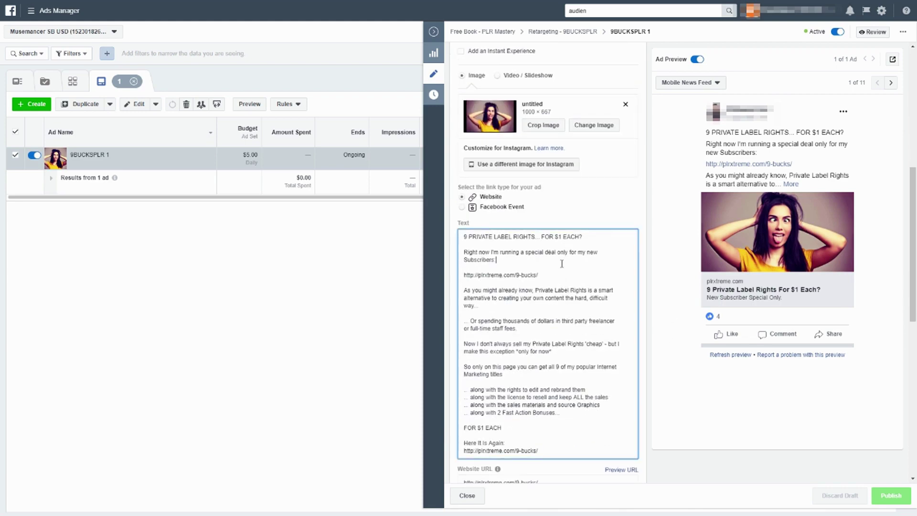
{"action": "scroll", "coordinate": [562, 265], "scroll_direction": "down", "scroll_amount": 1}
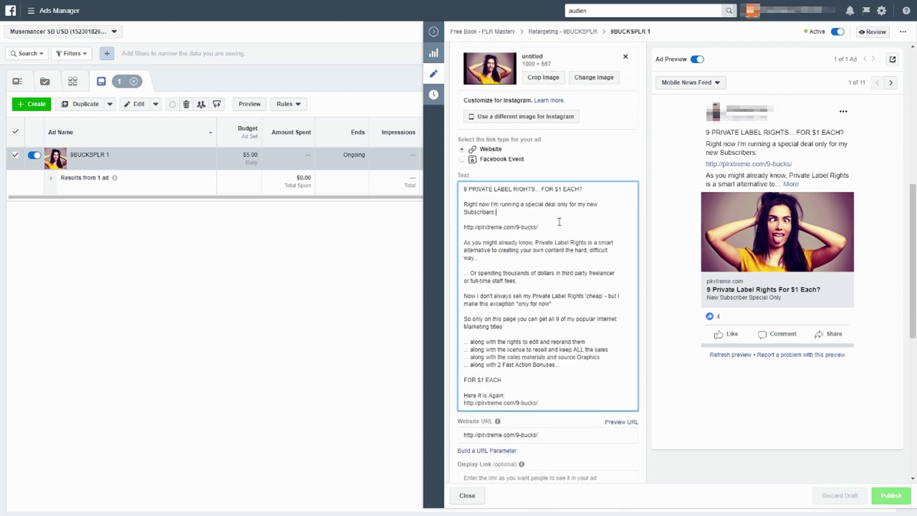
{"action": "left_click", "coordinate": [577, 281]}
{"action": "scroll", "coordinate": [578, 281], "scroll_direction": "down", "scroll_amount": 1}
{"action": "left_click", "coordinate": [578, 347]}
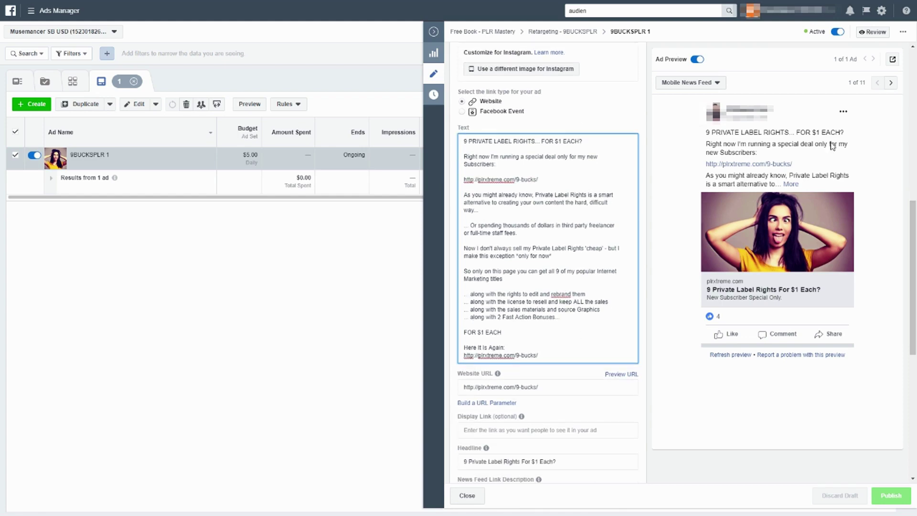
Preview the ad as Desktop News Feed, review its text, headline, call to action and tracking settings, and close the editor.
{"action": "left_click", "coordinate": [891, 82]}
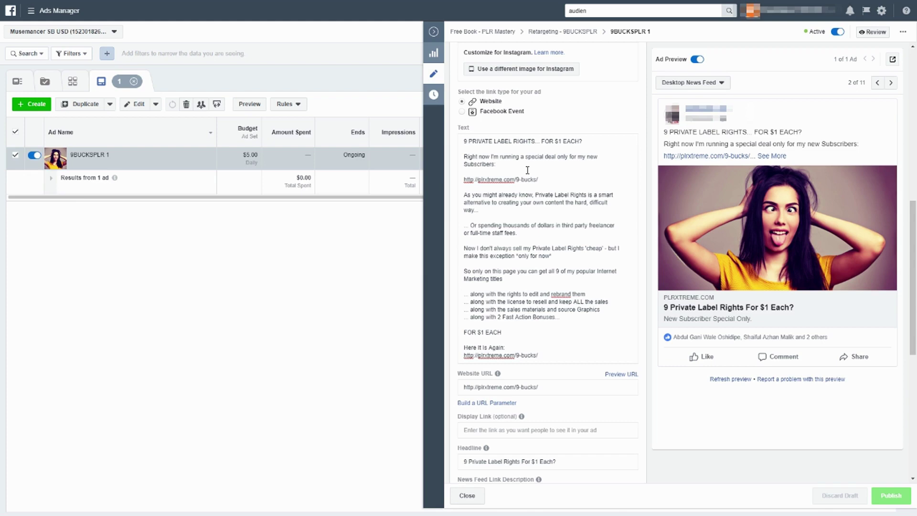
{"action": "scroll", "coordinate": [563, 340], "scroll_direction": "down", "scroll_amount": 3}
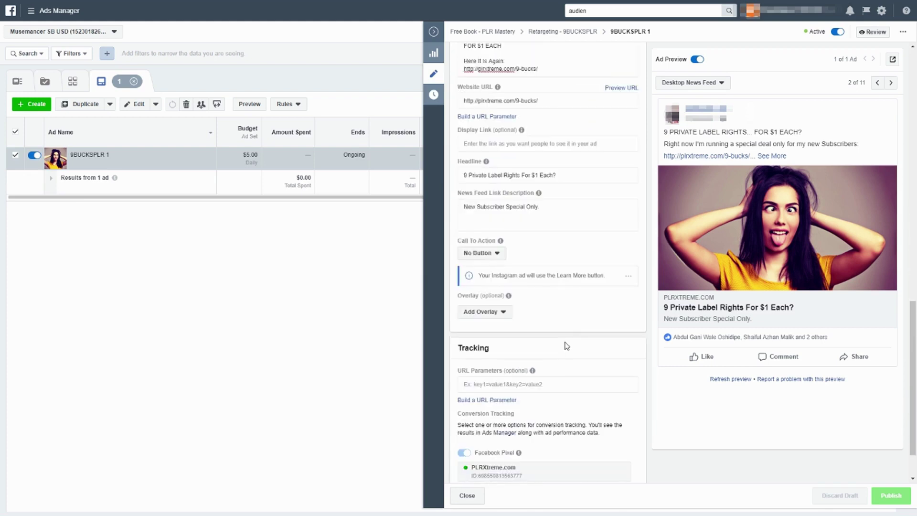
{"action": "scroll", "coordinate": [566, 345], "scroll_direction": "down", "scroll_amount": 1}
{"action": "scroll", "coordinate": [566, 346], "scroll_direction": "up", "scroll_amount": 10}
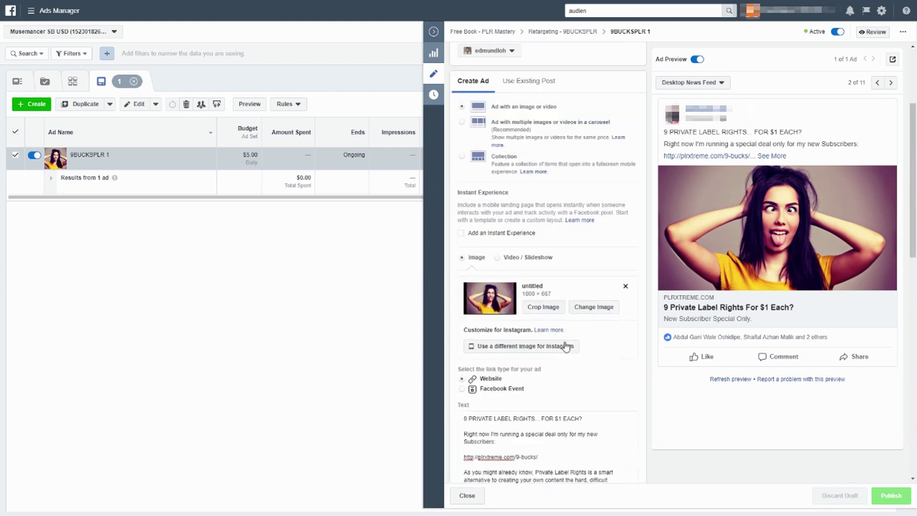
{"action": "scroll", "coordinate": [566, 345], "scroll_direction": "down", "scroll_amount": 5}
{"action": "left_click", "coordinate": [565, 310]}
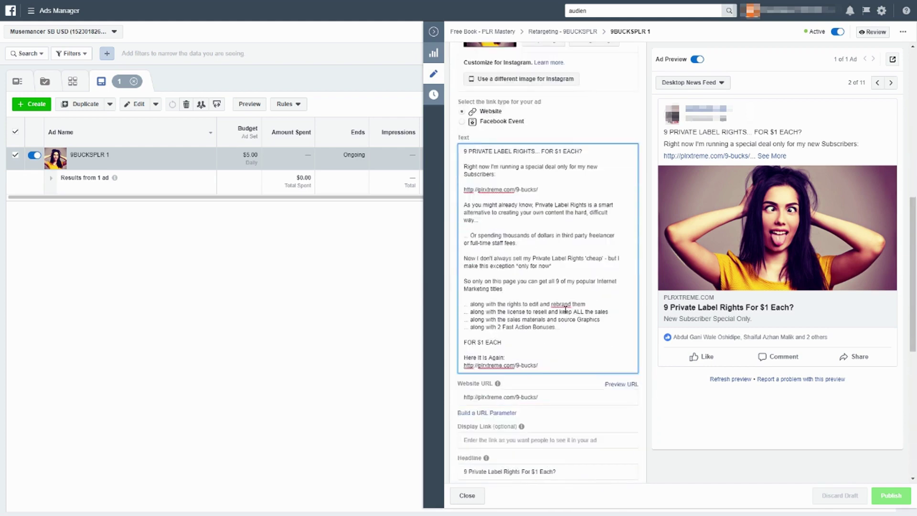
{"action": "scroll", "coordinate": [565, 310], "scroll_direction": "down", "scroll_amount": 7}
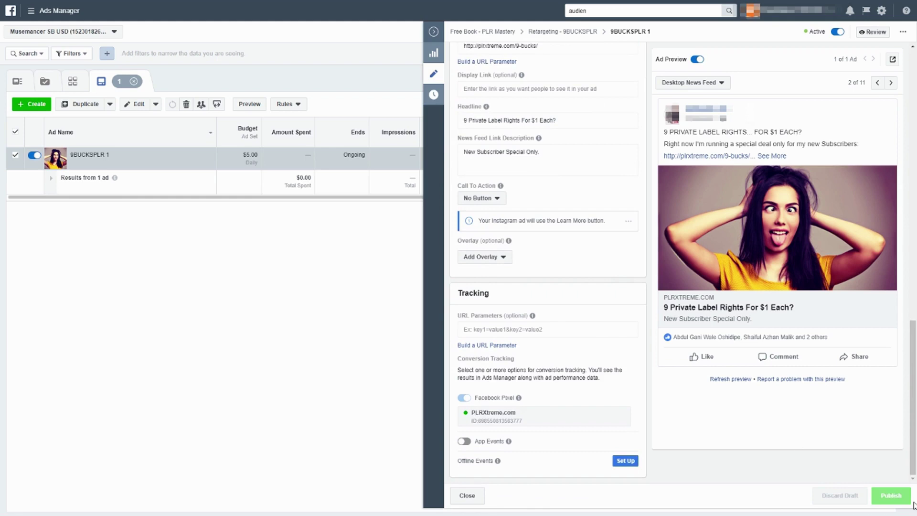
{"action": "left_click", "coordinate": [434, 32]}
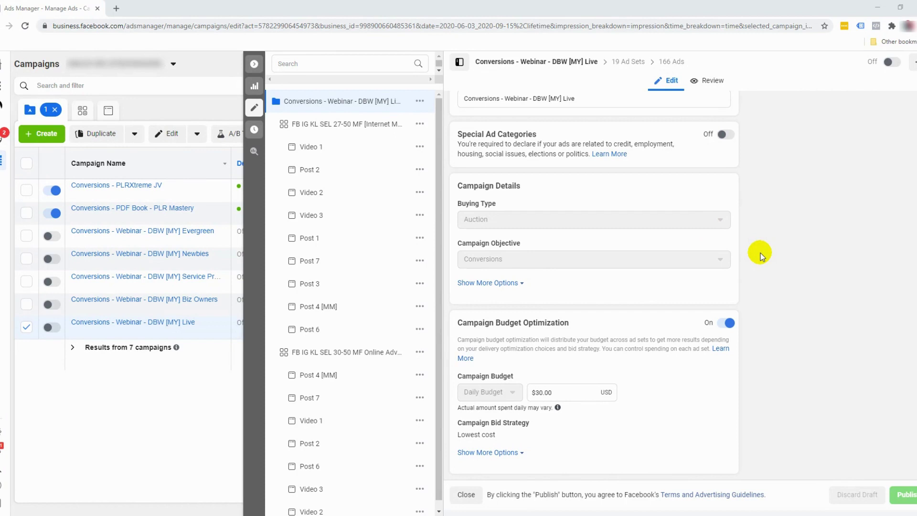
Examine the Campaign Budget Optimization setting of the "Conversions - Webinar - DBW [MY] Live" campaign, and close its editor.
{"action": "left_click_drag", "start_coordinate": [460, 324], "coordinate": [586, 319]}
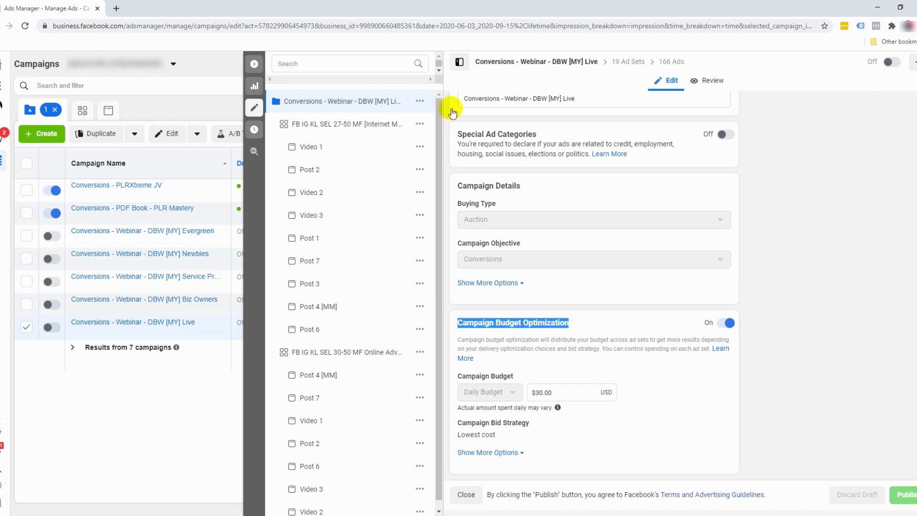
{"action": "left_click", "coordinate": [256, 64]}
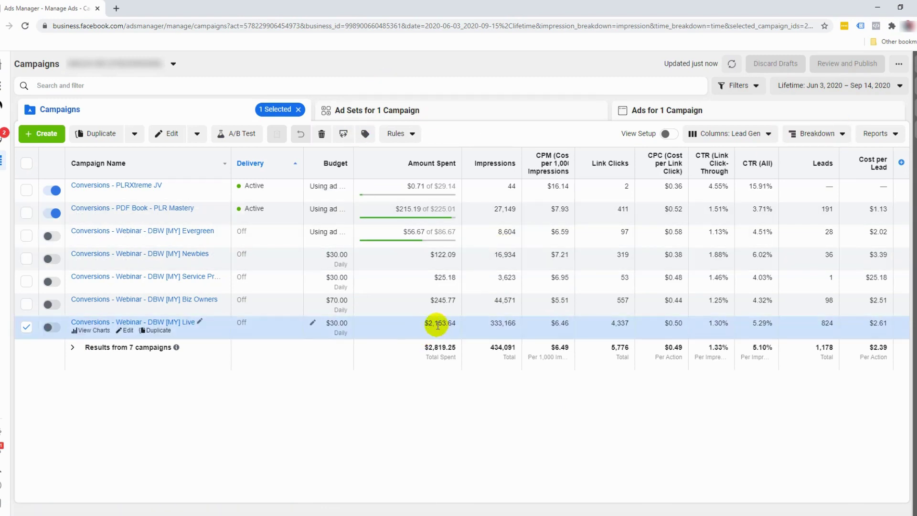
Turn off the "FB IG KL SEL 27-50 MF [Internet Marketing]" ad set of the selected webinar campaign, and clear its selection.
{"action": "left_click", "coordinate": [462, 114]}
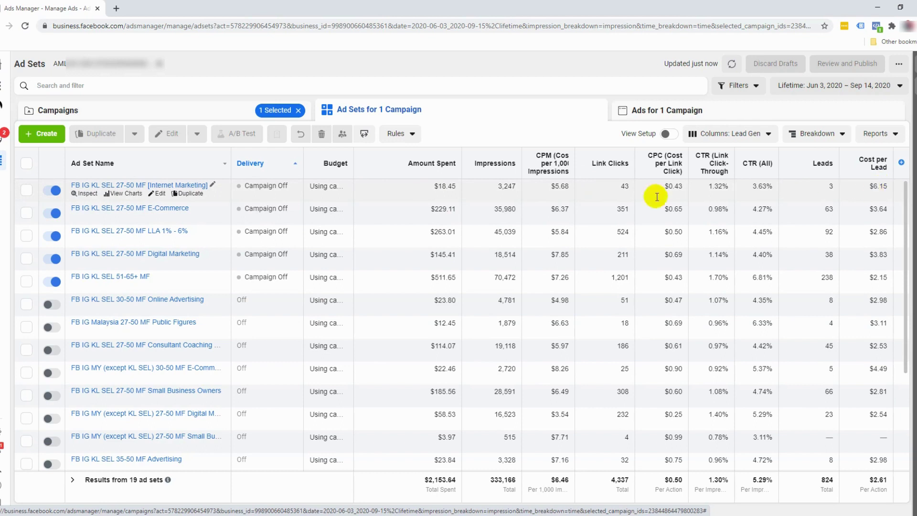
{"action": "left_click", "coordinate": [51, 190]}
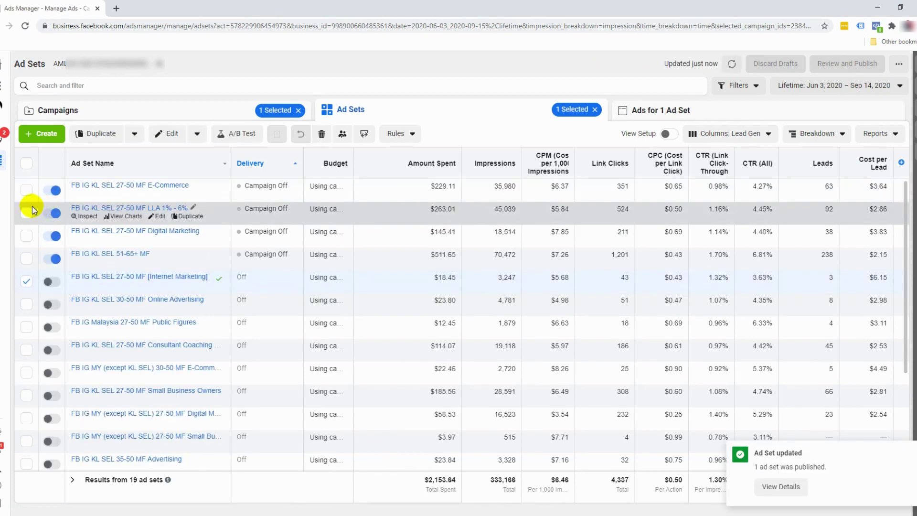
{"action": "left_click", "coordinate": [24, 281]}
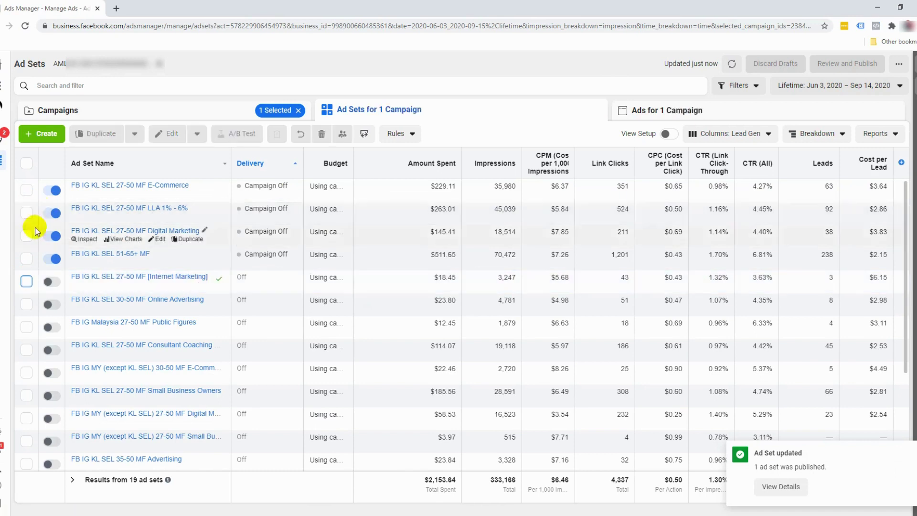
Turn off the "FB IG KL SEL 27-50 MF E-Commerce" and "FB IG KL SEL 27-50 MF Digital Marketing" ad sets together.
{"action": "left_click", "coordinate": [27, 191]}
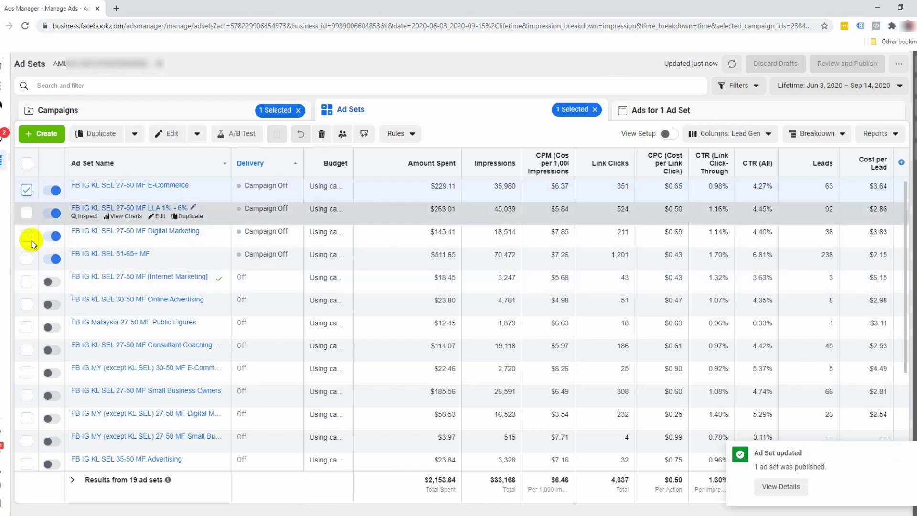
{"action": "left_click", "coordinate": [26, 236]}
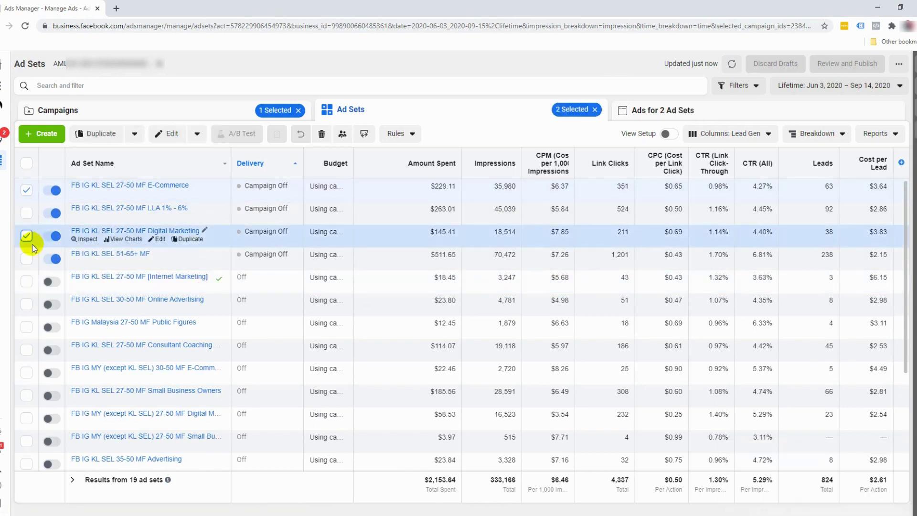
{"action": "left_click", "coordinate": [197, 134]}
{"action": "left_click", "coordinate": [158, 200]}
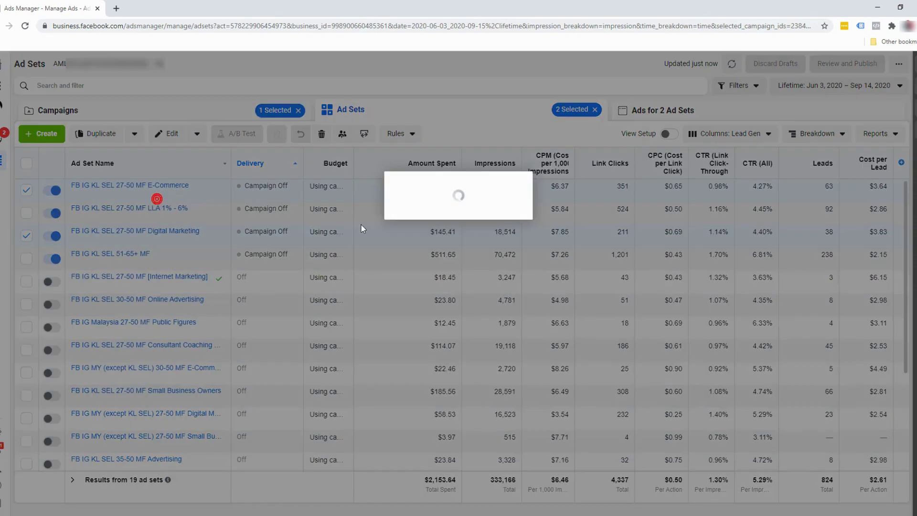
{"action": "left_click", "coordinate": [537, 176]}
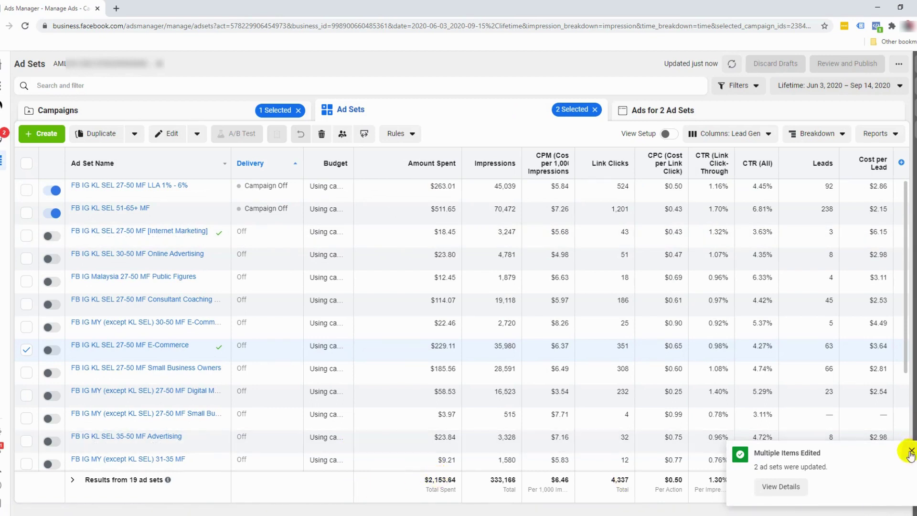
Dismiss the edit notification and clear the selection of all ad sets.
{"action": "left_click", "coordinate": [910, 452]}
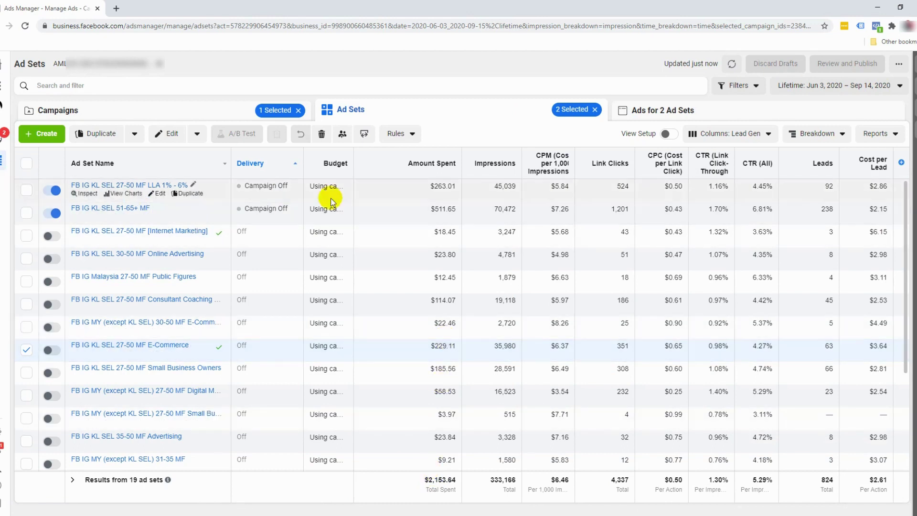
{"action": "left_click", "coordinate": [26, 167]}
{"action": "left_click", "coordinate": [25, 167]}
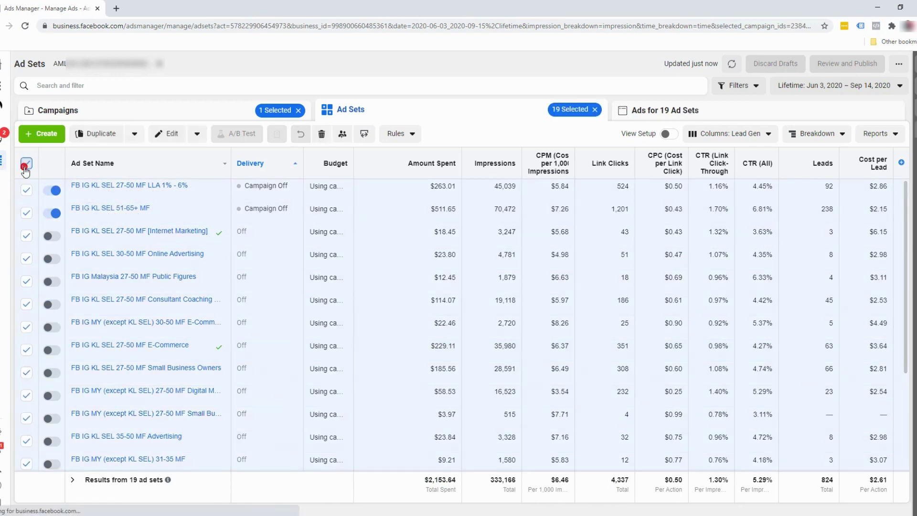
{"action": "left_click", "coordinate": [25, 165]}
Turn on together the twelve ad sets with a cost per lead of $3.07 or less, and publish the change.
{"action": "left_click", "coordinate": [26, 213]}
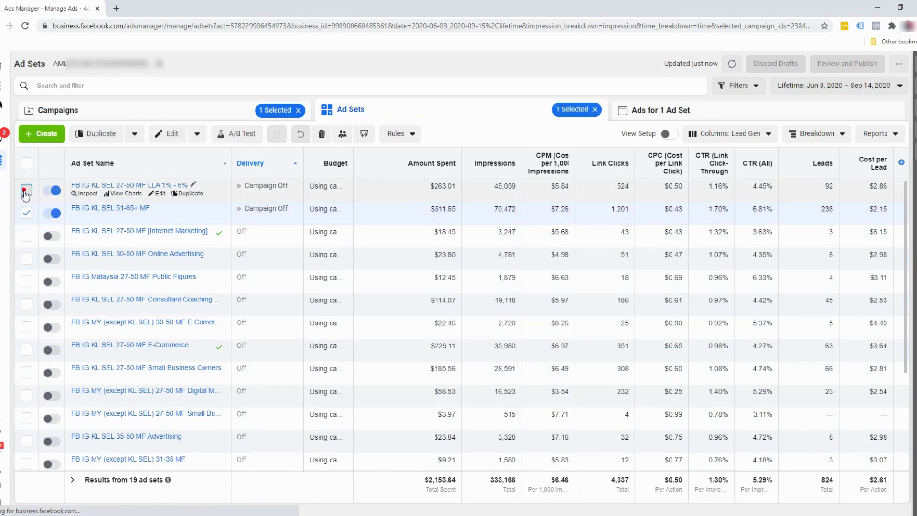
{"action": "left_click", "coordinate": [26, 191]}
{"action": "left_click", "coordinate": [27, 263]}
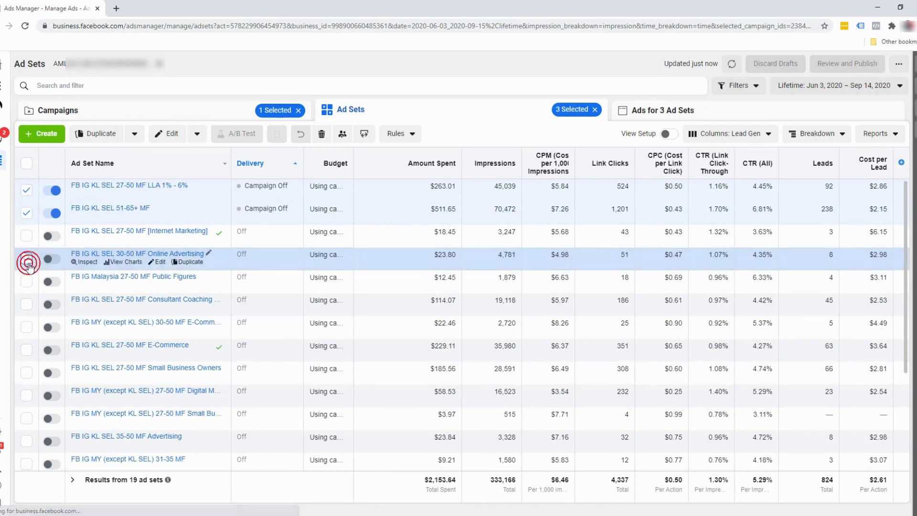
{"action": "left_click", "coordinate": [26, 305]}
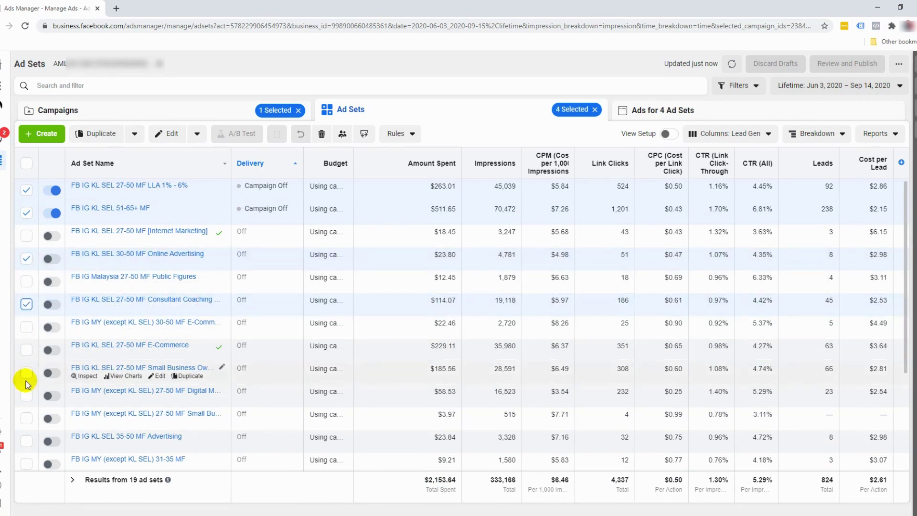
{"action": "left_click", "coordinate": [26, 373]}
{"action": "left_click", "coordinate": [26, 396]}
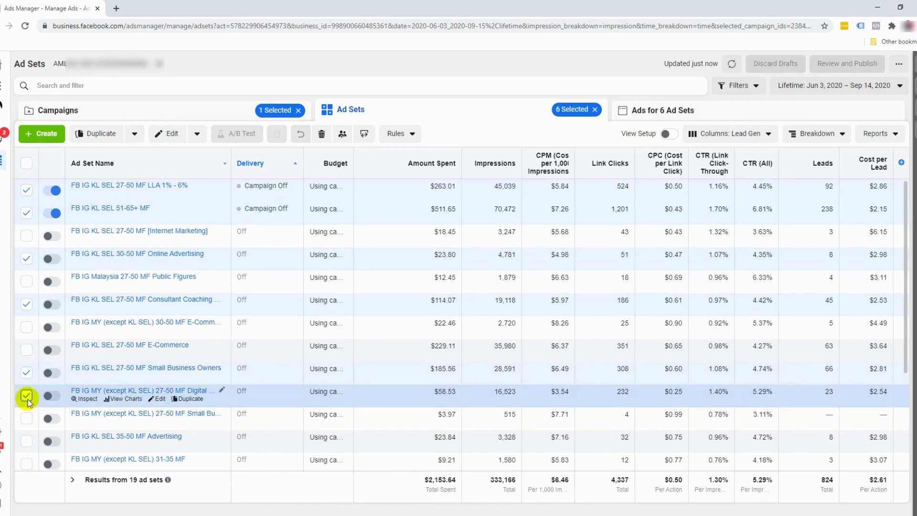
{"action": "scroll", "coordinate": [28, 402], "scroll_direction": "down", "scroll_amount": 1}
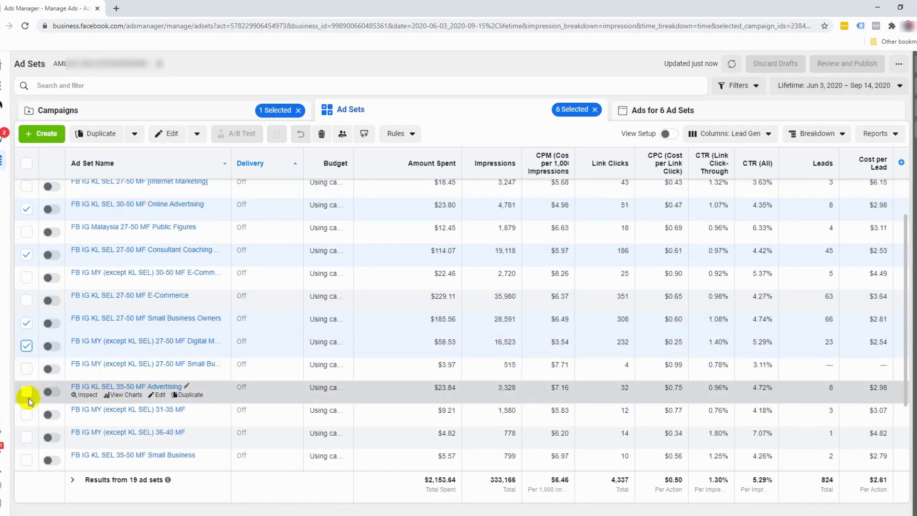
{"action": "left_click", "coordinate": [27, 393]}
{"action": "scroll", "coordinate": [27, 402], "scroll_direction": "down", "scroll_amount": 1}
{"action": "scroll", "coordinate": [28, 403], "scroll_direction": "down", "scroll_amount": 1}
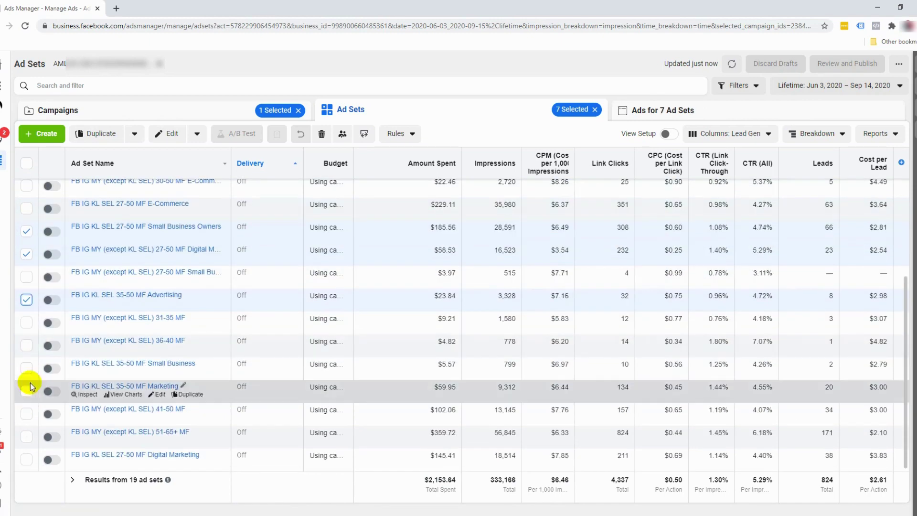
{"action": "left_click", "coordinate": [26, 324]}
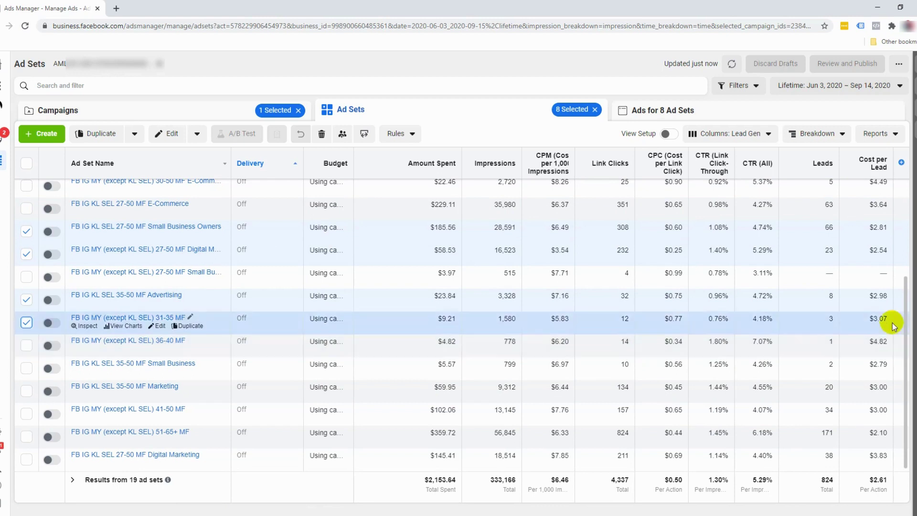
{"action": "left_click", "coordinate": [26, 369]}
{"action": "left_click", "coordinate": [26, 391]}
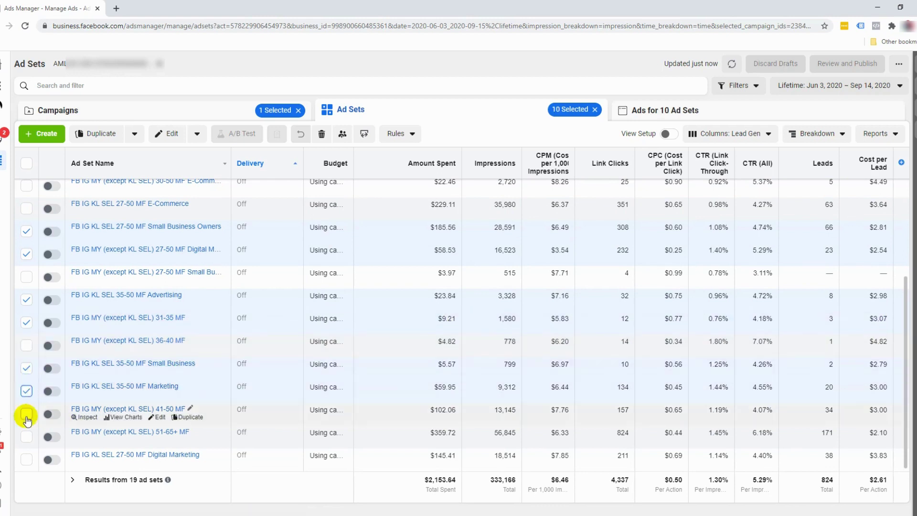
{"action": "left_click", "coordinate": [26, 413]}
{"action": "left_click", "coordinate": [26, 437]}
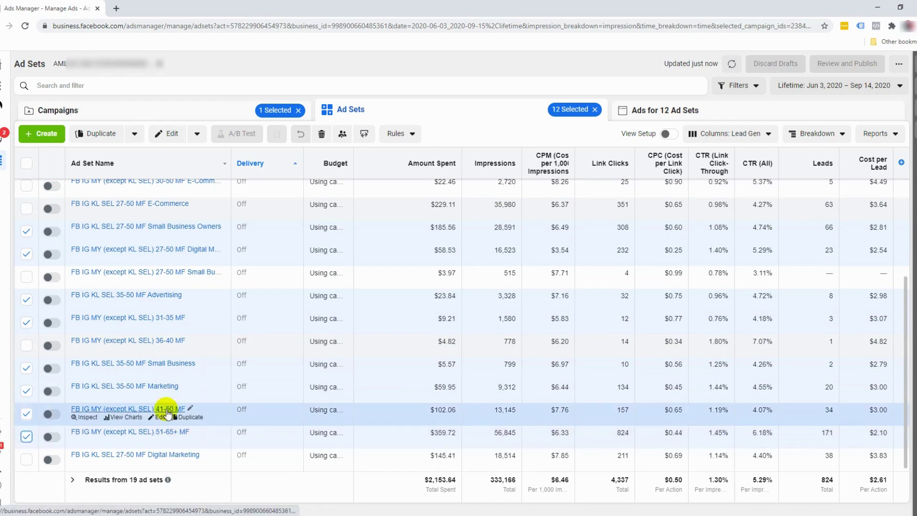
{"action": "scroll", "coordinate": [190, 367], "scroll_direction": "up", "scroll_amount": 1}
{"action": "scroll", "coordinate": [190, 367], "scroll_direction": "up", "scroll_amount": 3}
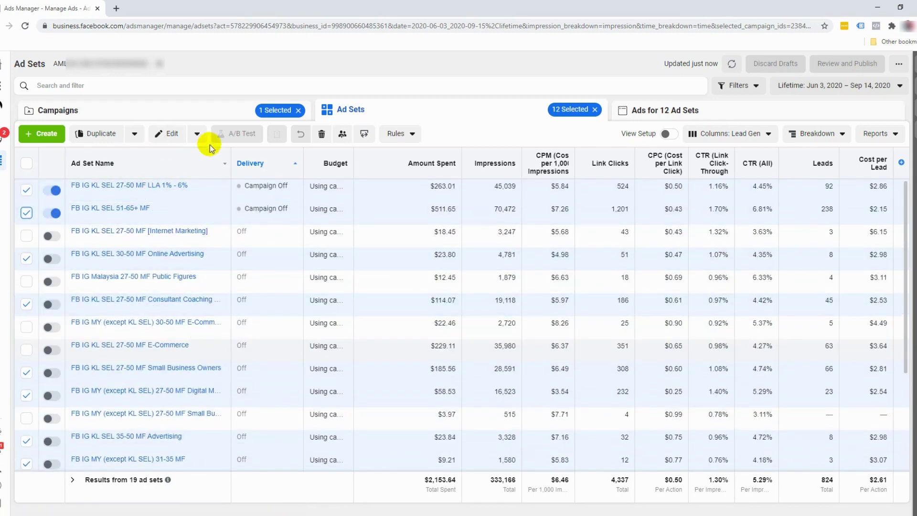
{"action": "left_click", "coordinate": [196, 134]}
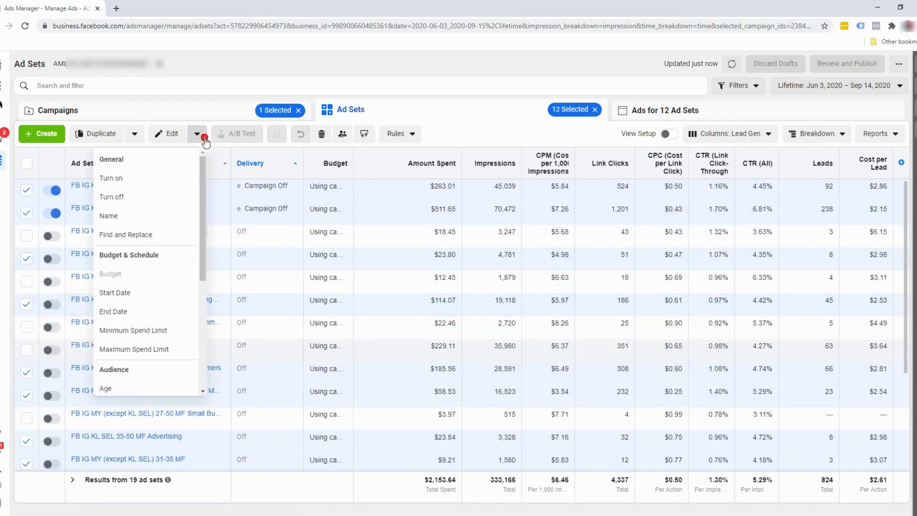
{"action": "left_click", "coordinate": [154, 179]}
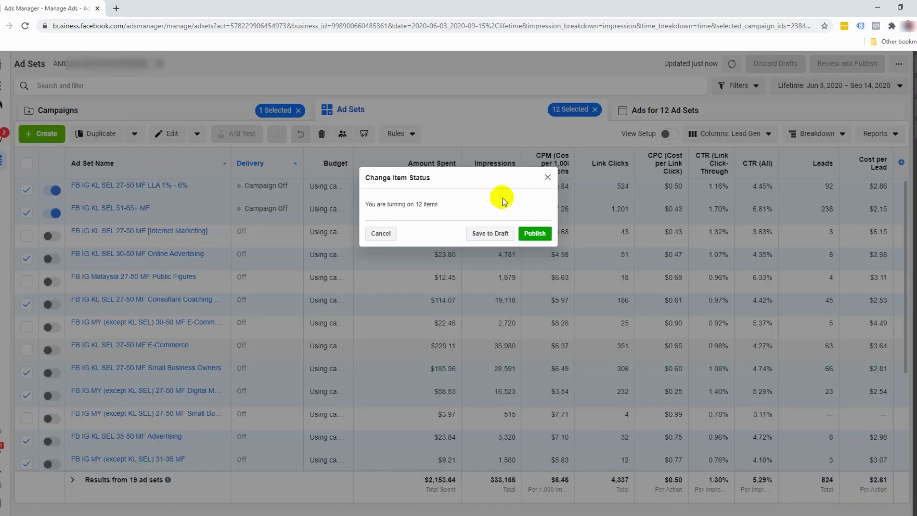
{"action": "left_click", "coordinate": [537, 231]}
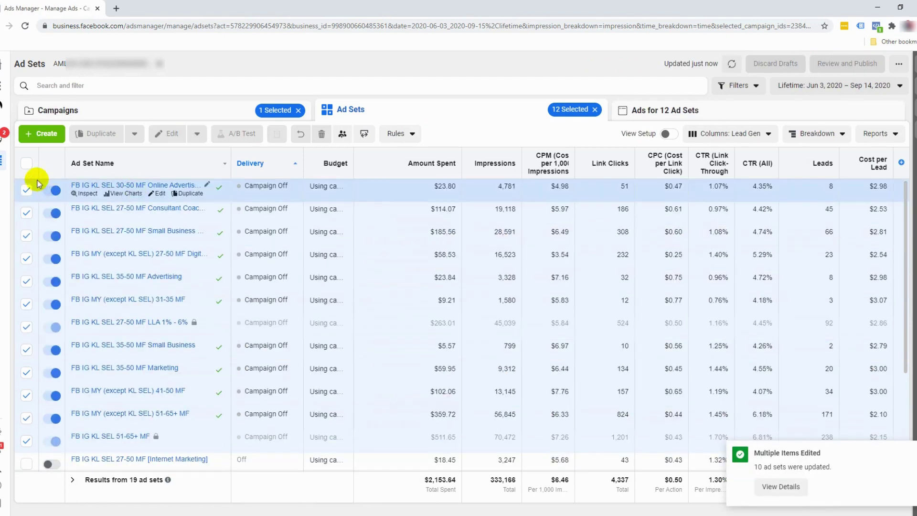
Clear the selection and reselect the ad sets from "FB IG KL SEL 30-50 MF Online Advertising" through "FB IG KL SEL 51-65+ MF" for review.
{"action": "left_click", "coordinate": [26, 163]}
{"action": "left_click", "coordinate": [27, 164]}
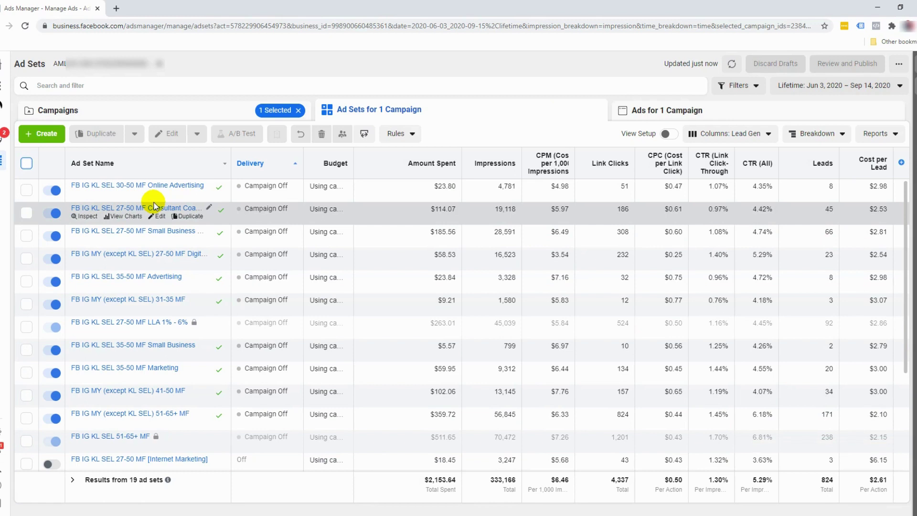
{"action": "left_click", "coordinate": [26, 190]}
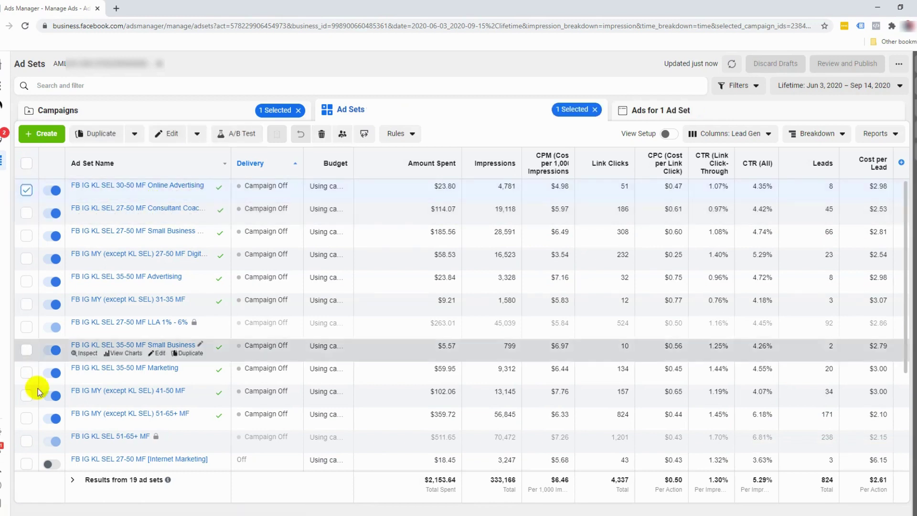
{"action": "left_click", "coordinate": [26, 440], "text": "shift"}
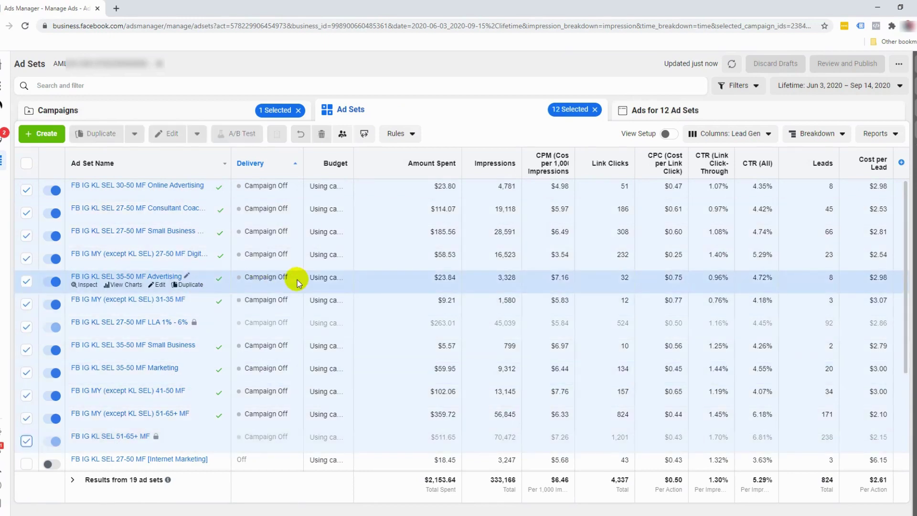
{"action": "scroll", "coordinate": [286, 287], "scroll_direction": "down", "scroll_amount": 3}
{"action": "scroll", "coordinate": [245, 302], "scroll_direction": "up", "scroll_amount": 3}
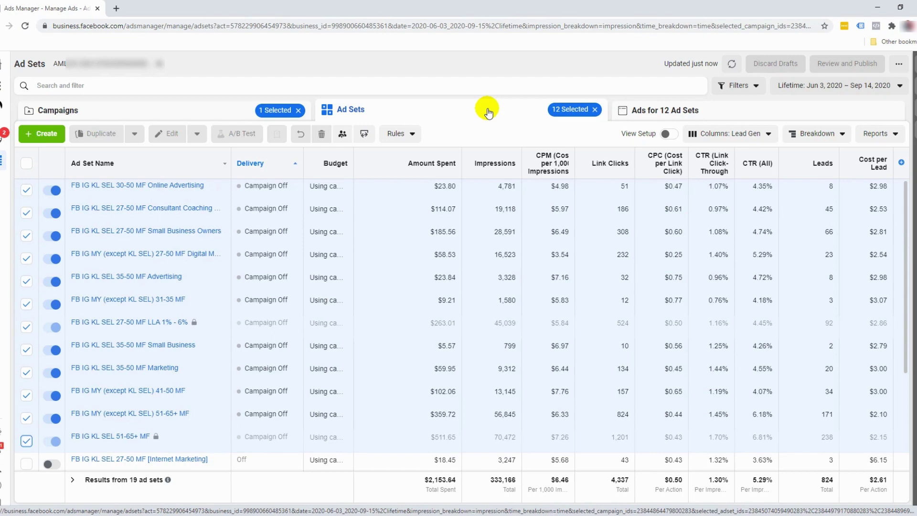
Switch to Calculator, multiply 12 by 5 to work out the daily budget, and close it.
{"action": "key", "text": "super"}
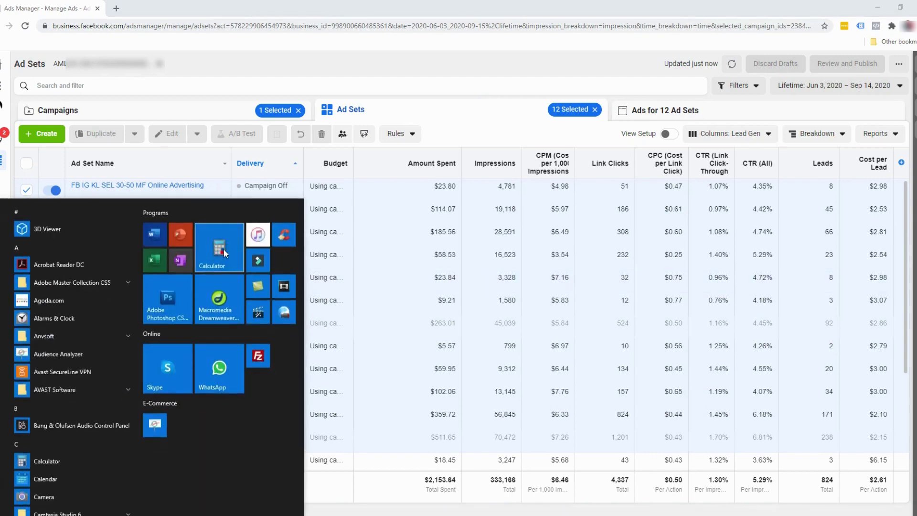
{"action": "left_click", "coordinate": [223, 249]}
{"action": "type", "text": "12*5="}
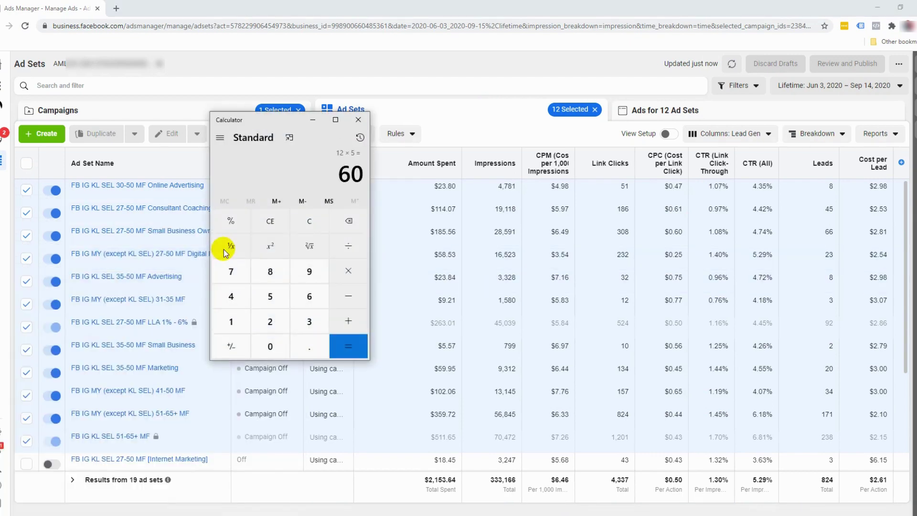
{"action": "left_click", "coordinate": [358, 120]}
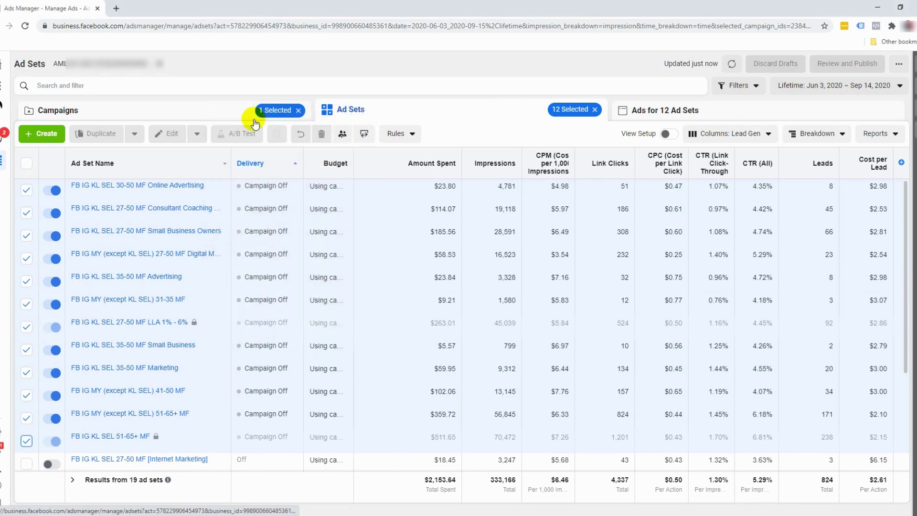
Turn on the "Conversions - Webinar - DBW [MY] Live" campaign.
{"action": "left_click", "coordinate": [225, 116]}
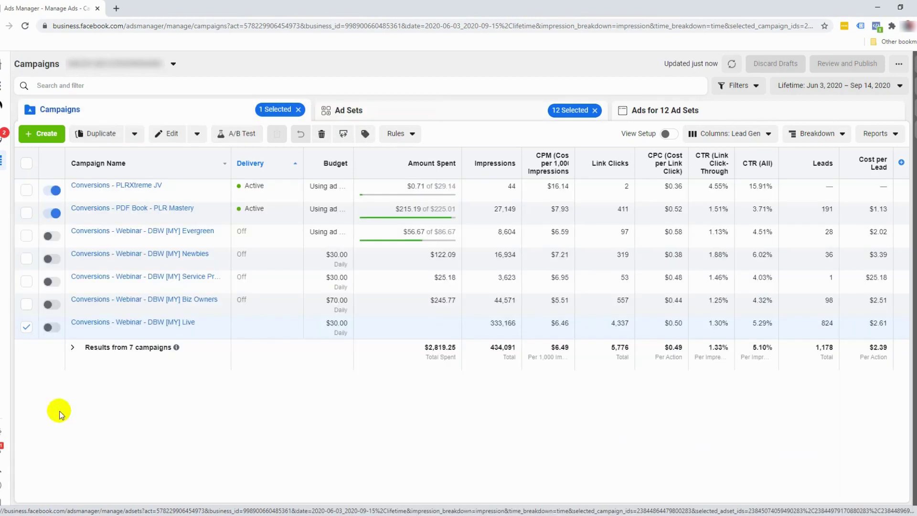
{"action": "left_click", "coordinate": [54, 328]}
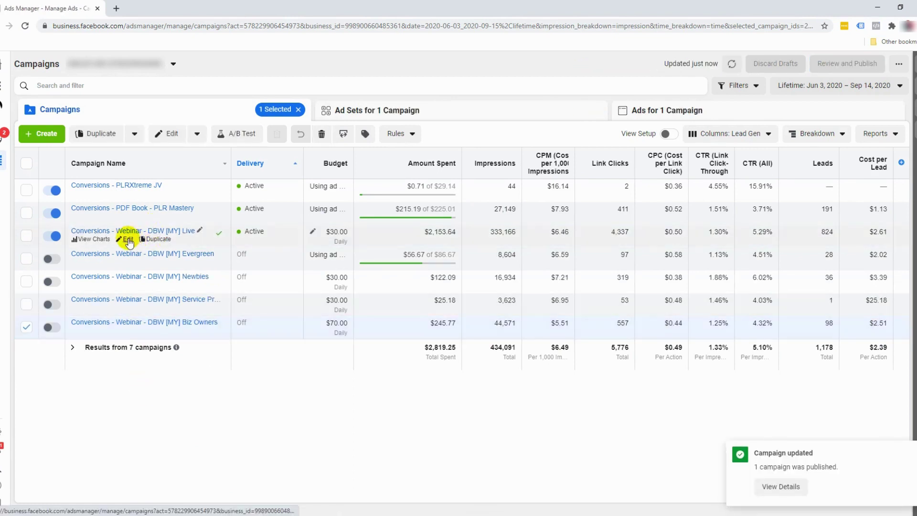
Set the live webinar campaign's daily budget to $60.00, publish the change, and open the campaign's ad sets.
{"action": "left_click", "coordinate": [127, 239]}
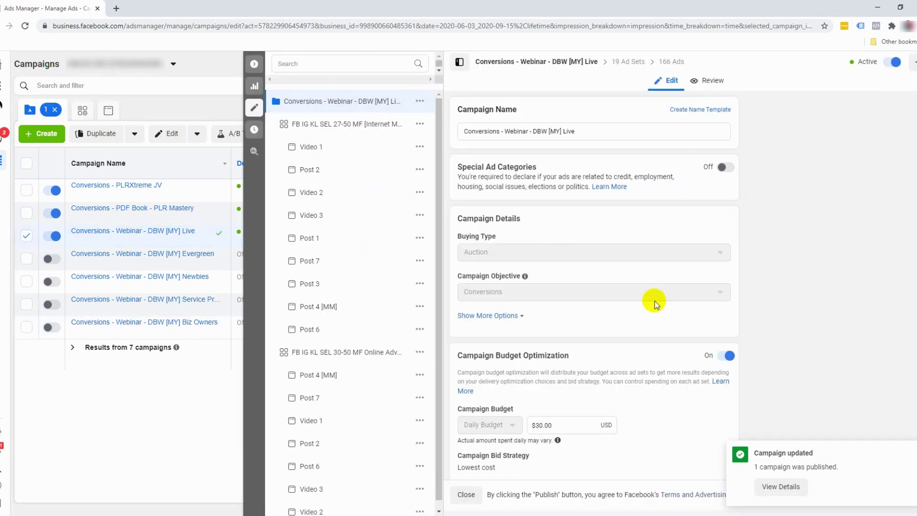
{"action": "scroll", "coordinate": [654, 304], "scroll_direction": "down", "scroll_amount": 1}
{"action": "left_click", "coordinate": [535, 392]}
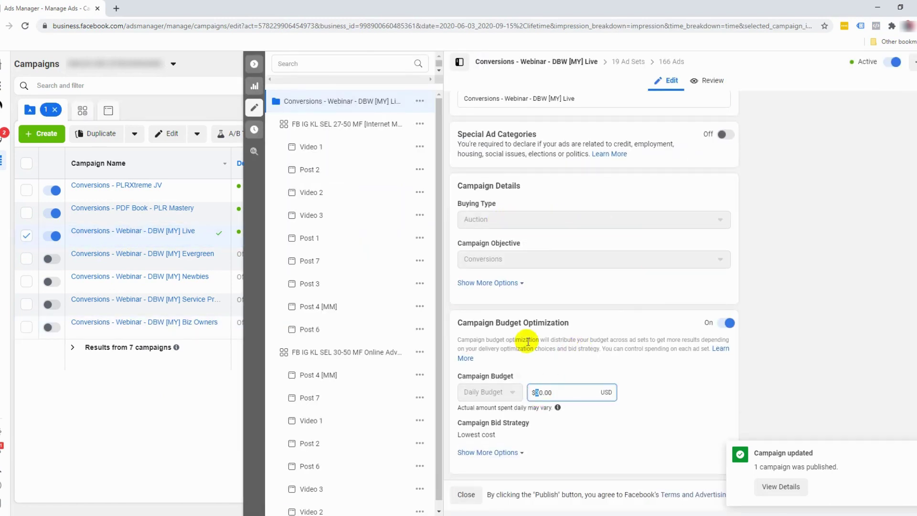
{"action": "left_click", "coordinate": [615, 362]}
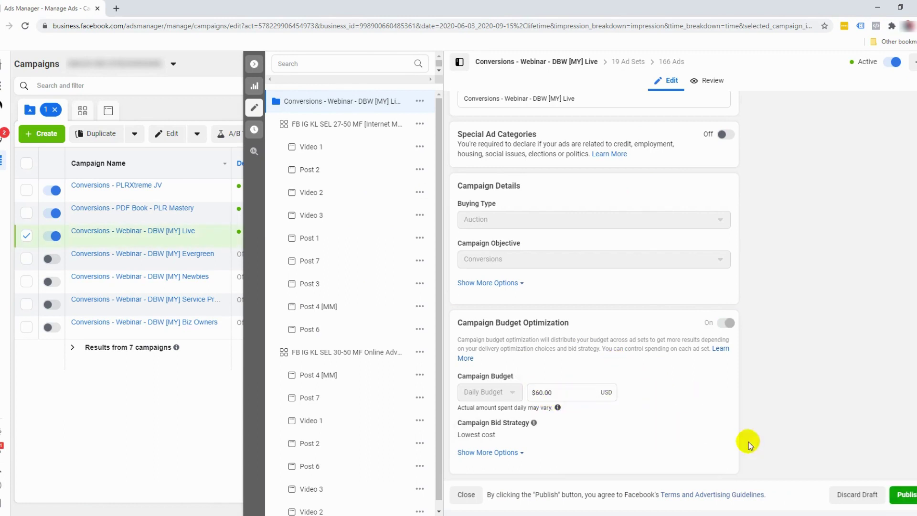
{"action": "left_click", "coordinate": [783, 414]}
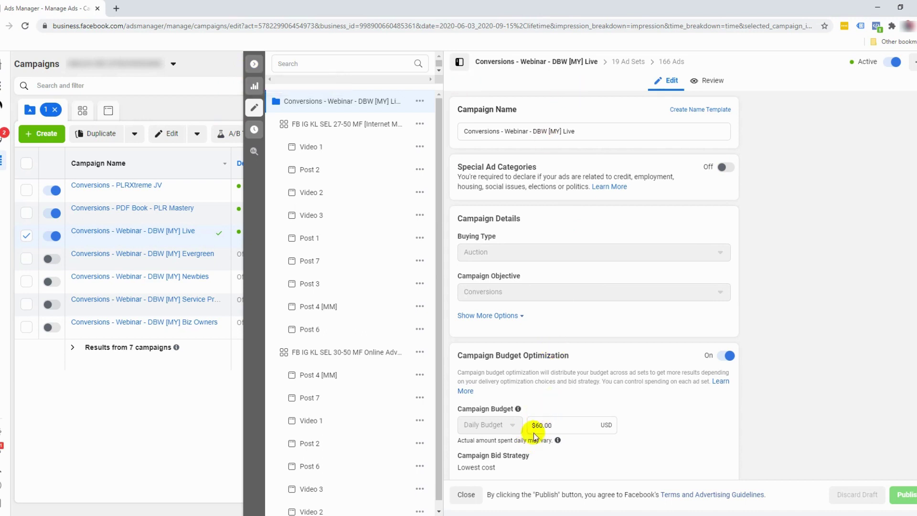
{"action": "left_click", "coordinate": [255, 67]}
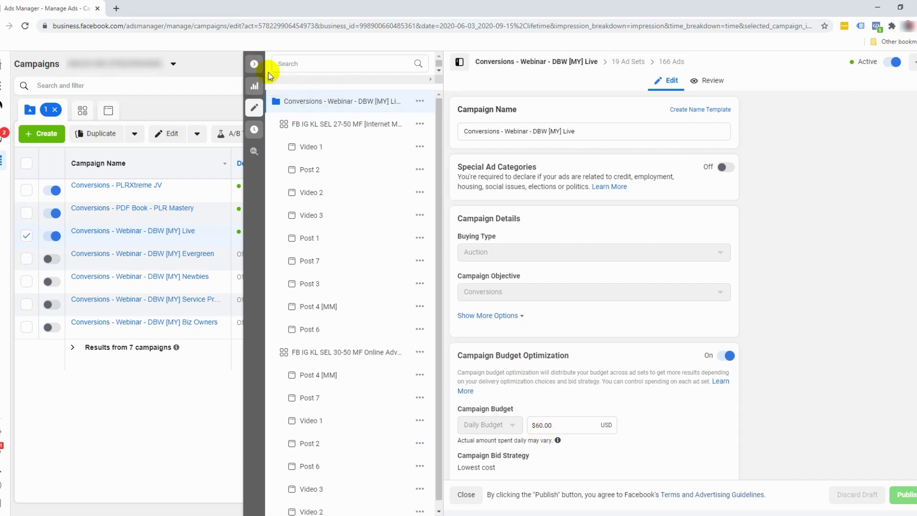
{"action": "left_click", "coordinate": [254, 64]}
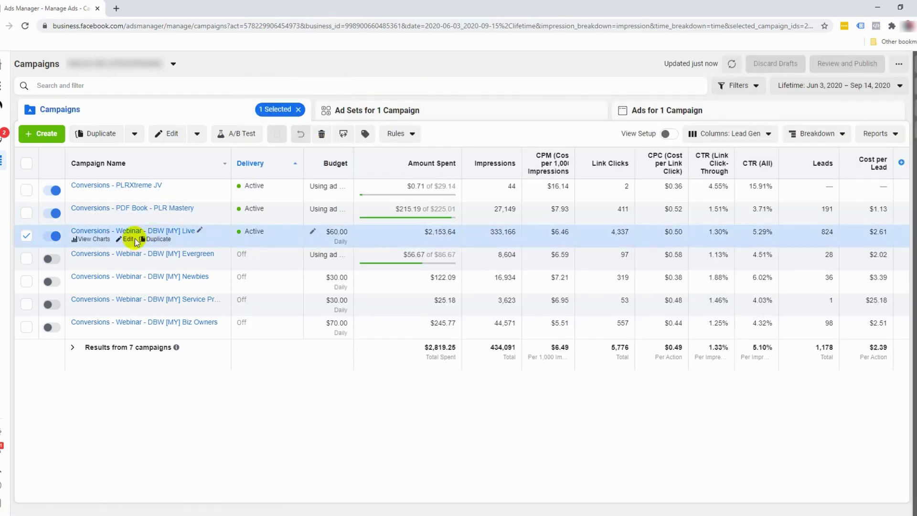
{"action": "left_click", "coordinate": [391, 110]}
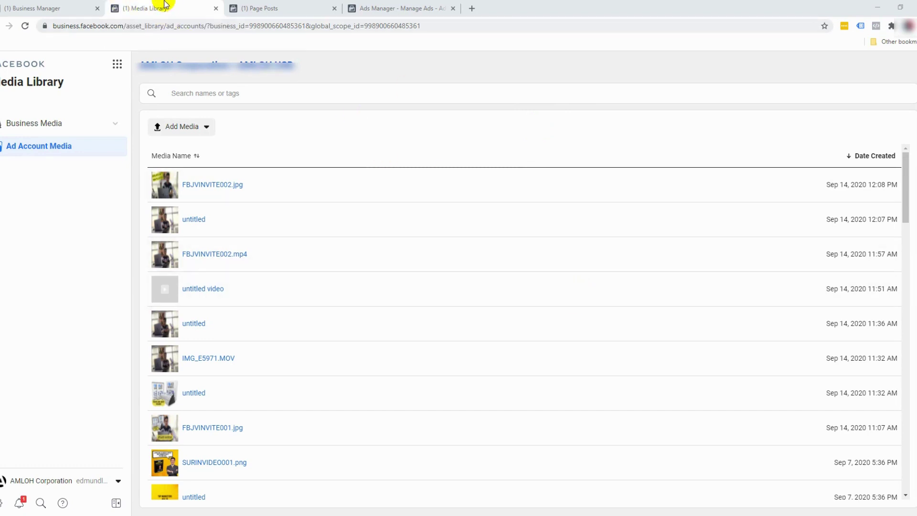
Locate Media Library among the business tools, and expand its Business Media section.
{"action": "left_click", "coordinate": [117, 66]}
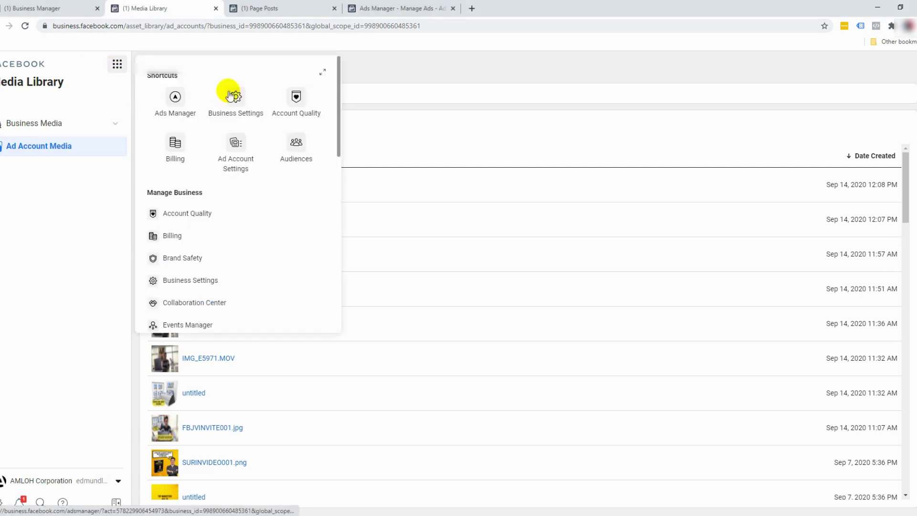
{"action": "scroll", "coordinate": [277, 179], "scroll_direction": "down", "scroll_amount": 4}
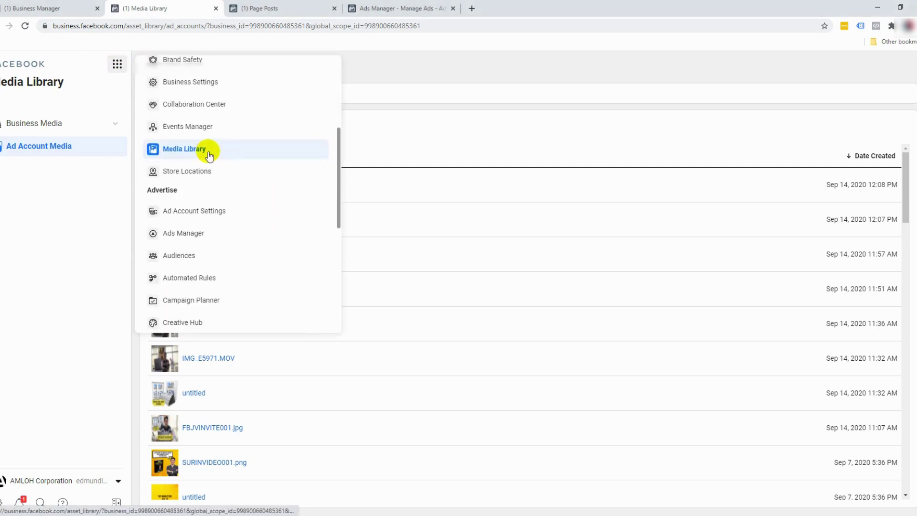
{"action": "left_click", "coordinate": [447, 130]}
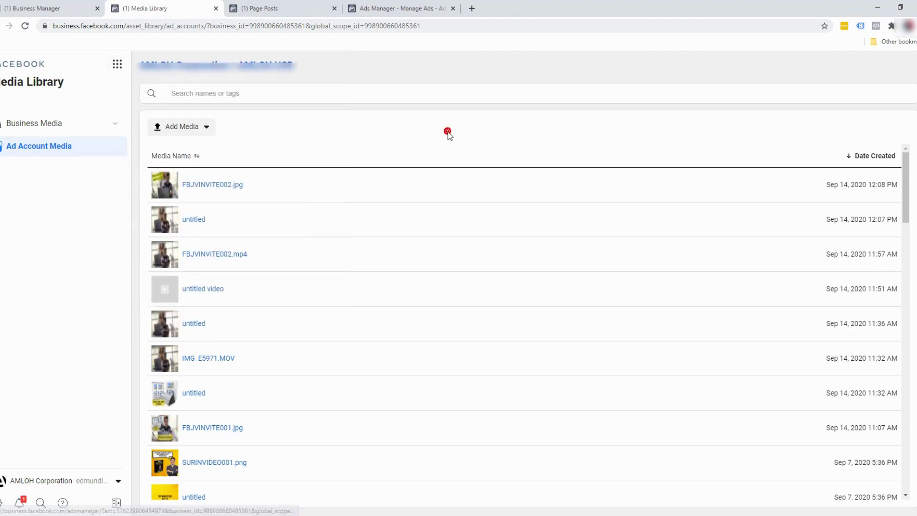
{"action": "left_click", "coordinate": [62, 125]}
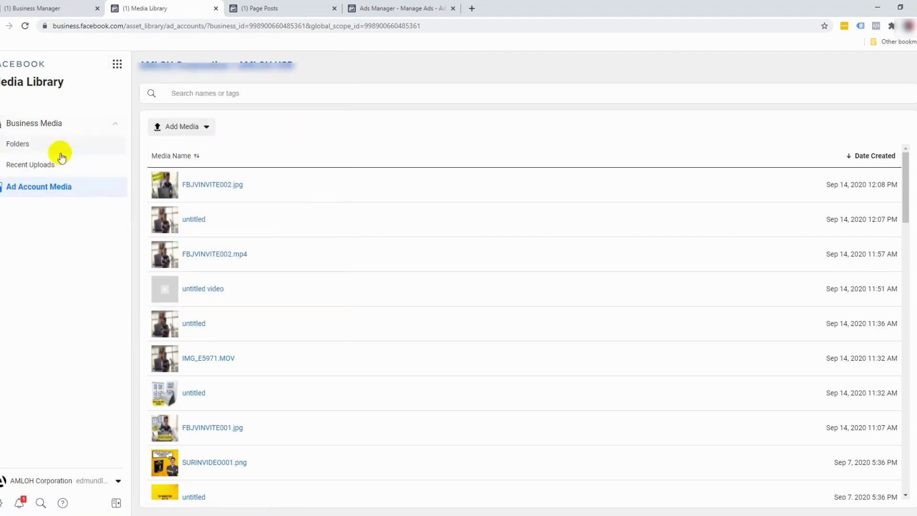
In Ad Account Media, permanently delete the untitled 1280 × 720 image created Sep 14, 2020 at 12:07 PM.
{"action": "left_click", "coordinate": [49, 190]}
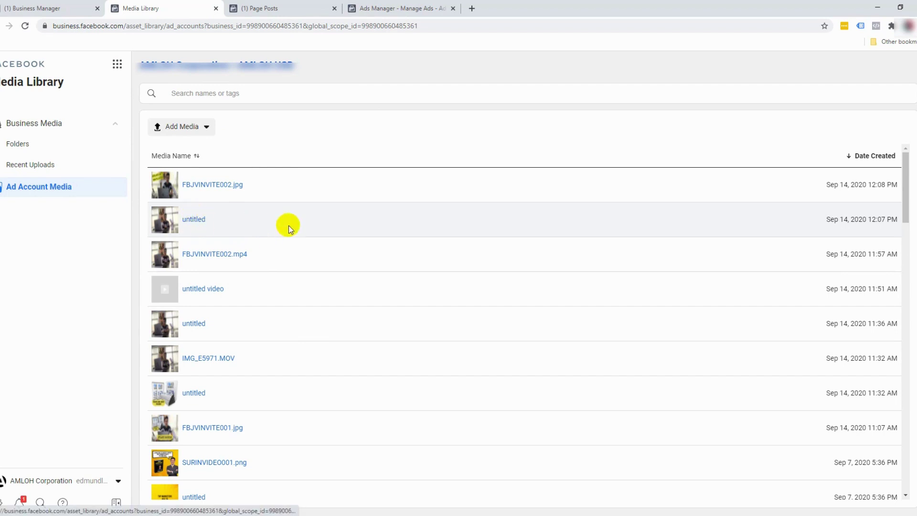
{"action": "left_click", "coordinate": [194, 221]}
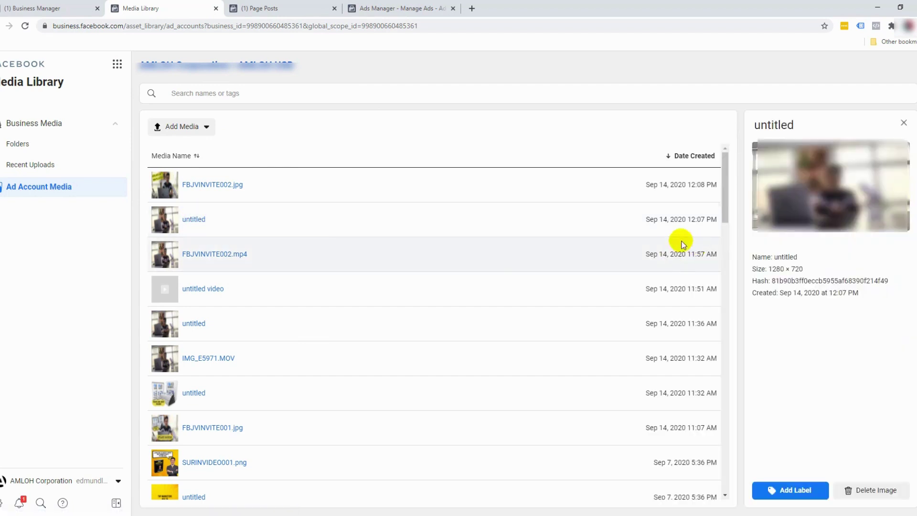
{"action": "left_click", "coordinate": [865, 490]}
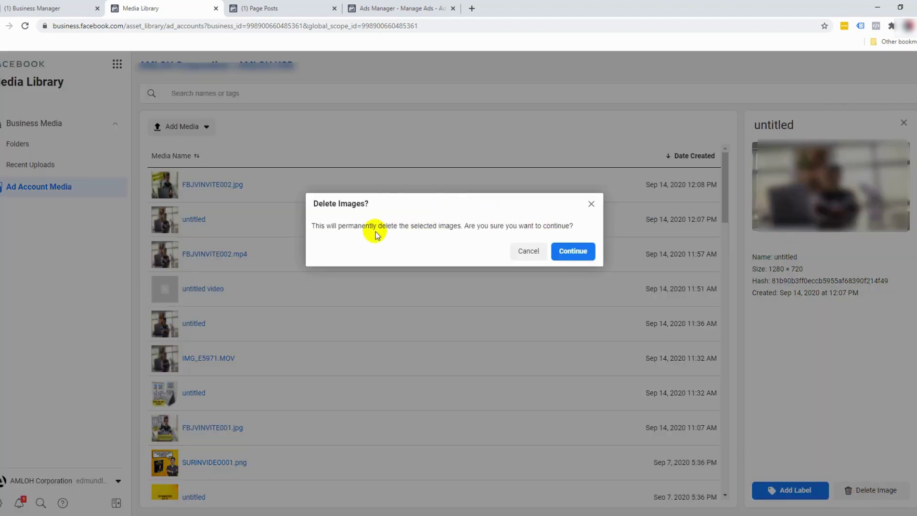
{"action": "left_click", "coordinate": [576, 253]}
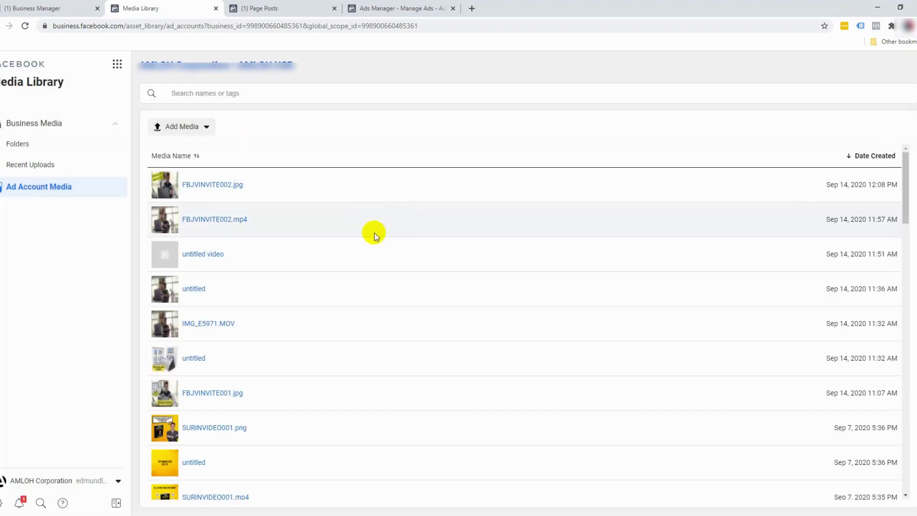
Inspect the untitled video's details, and permanently delete the untitled 1920 × 1080 image created Sep 14, 2020 at 11:36 AM.
{"action": "left_click", "coordinate": [212, 257]}
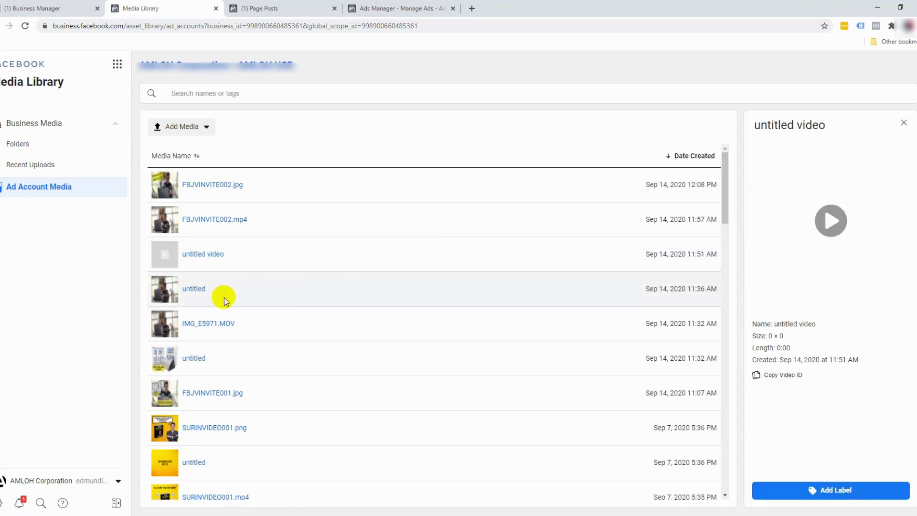
{"action": "left_click", "coordinate": [191, 288]}
{"action": "left_click", "coordinate": [864, 494]}
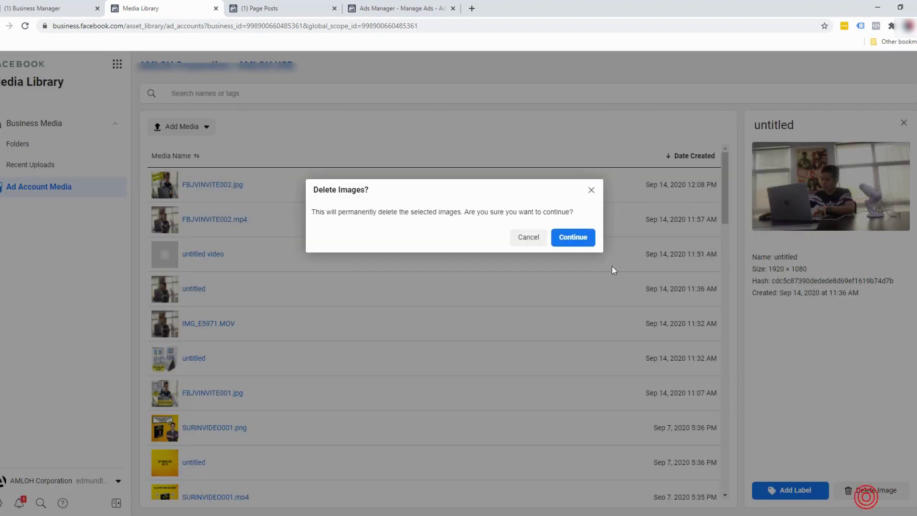
{"action": "left_click", "coordinate": [575, 239]}
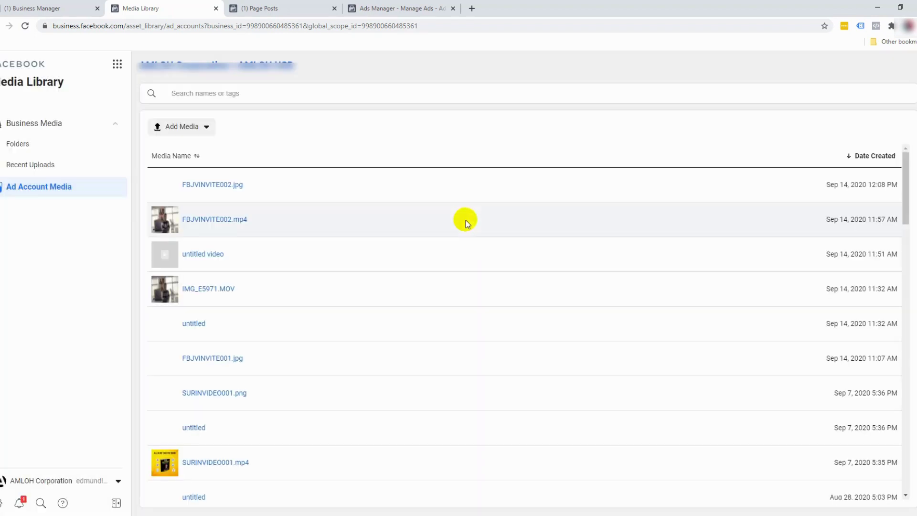
Locate Page Posts among the business tools under Engage Customers, and view its Published Posts and Ads lists.
{"action": "left_click", "coordinate": [269, 6]}
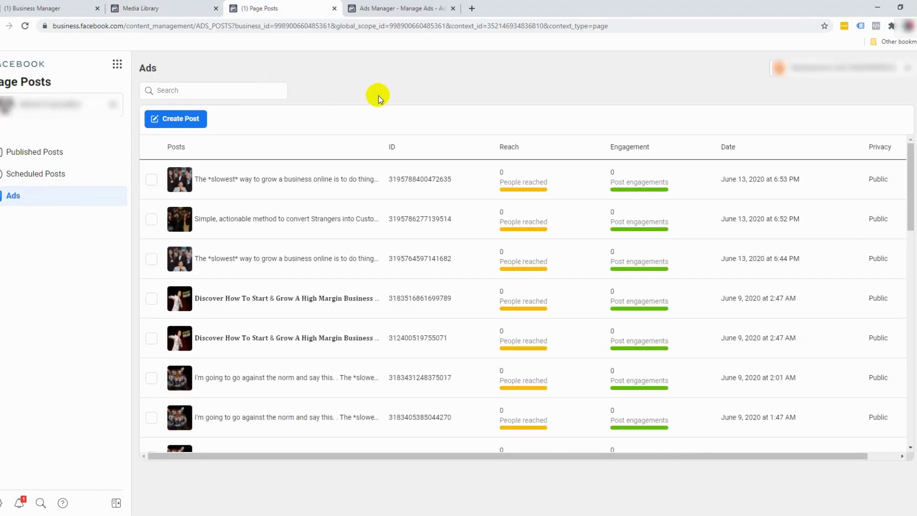
{"action": "left_click", "coordinate": [117, 63]}
{"action": "scroll", "coordinate": [231, 186], "scroll_direction": "down", "scroll_amount": 10}
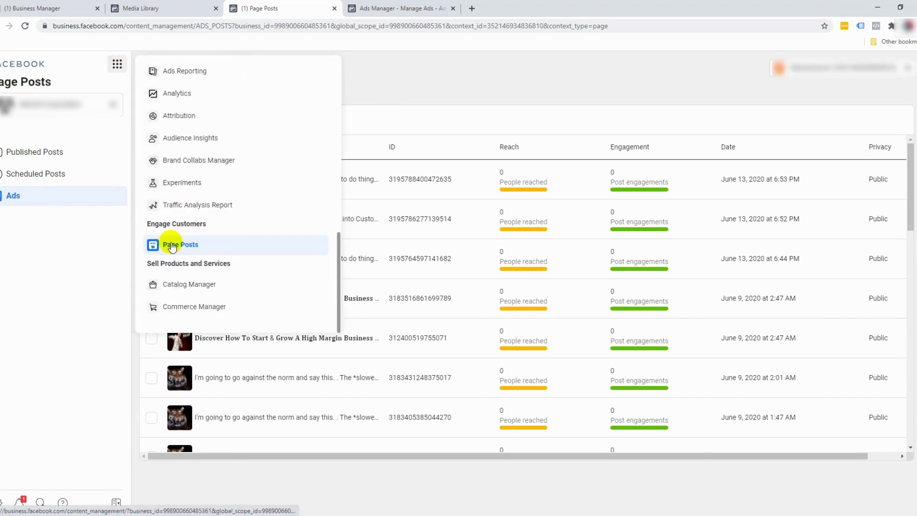
{"action": "scroll", "coordinate": [186, 229], "scroll_direction": "up", "scroll_amount": 1}
{"action": "scroll", "coordinate": [186, 234], "scroll_direction": "down", "scroll_amount": 1}
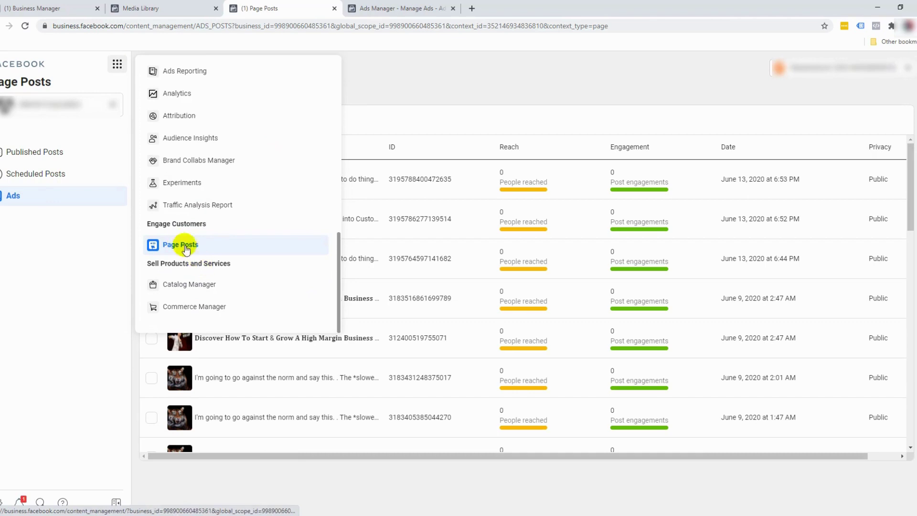
{"action": "scroll", "coordinate": [190, 229], "scroll_direction": "up", "scroll_amount": 5}
{"action": "scroll", "coordinate": [189, 196], "scroll_direction": "down", "scroll_amount": 5}
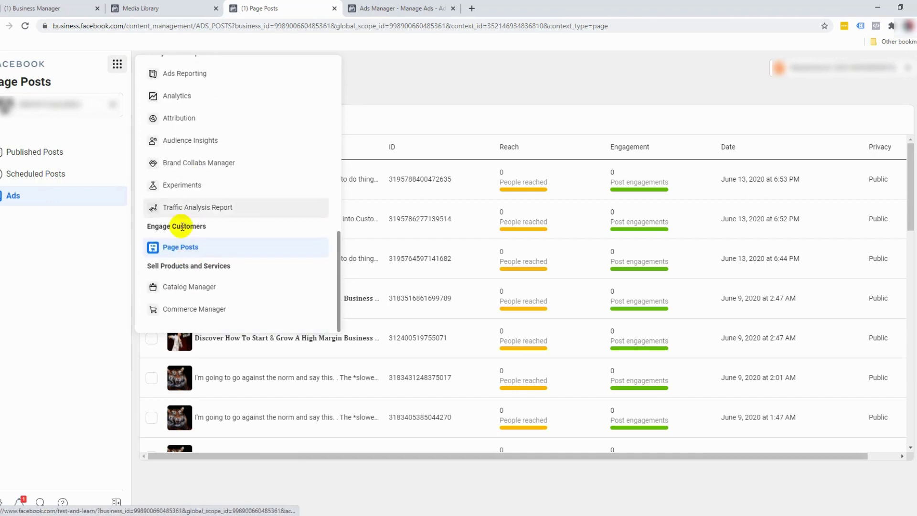
{"action": "left_click", "coordinate": [477, 93]}
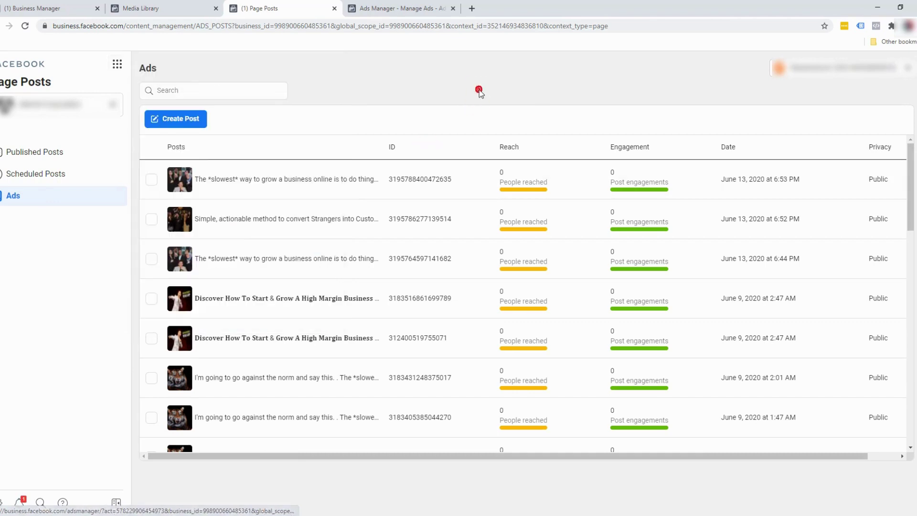
{"action": "left_click", "coordinate": [78, 155]}
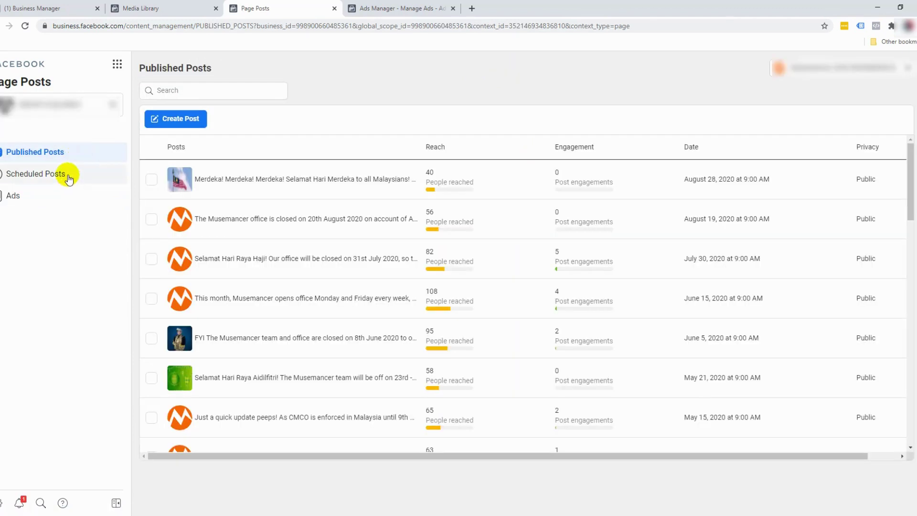
{"action": "left_click", "coordinate": [40, 198]}
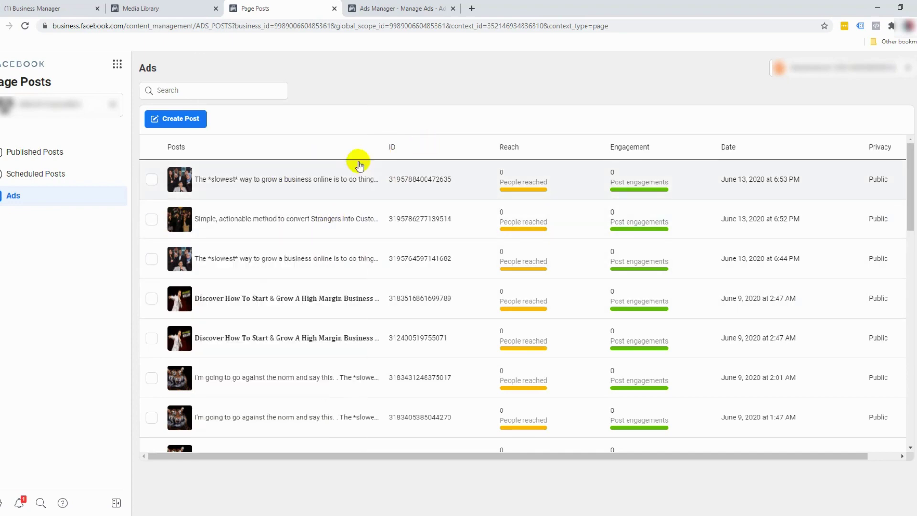
Start deleting the ad post dated June 13, 2020 at 6:53 PM, dismiss the confirmation, and close its details.
{"action": "left_click", "coordinate": [151, 181]}
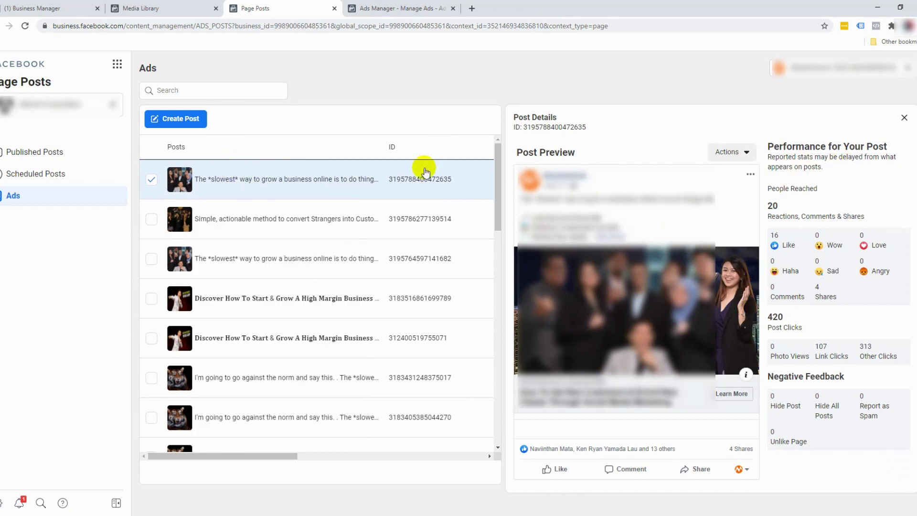
{"action": "left_click", "coordinate": [739, 158]}
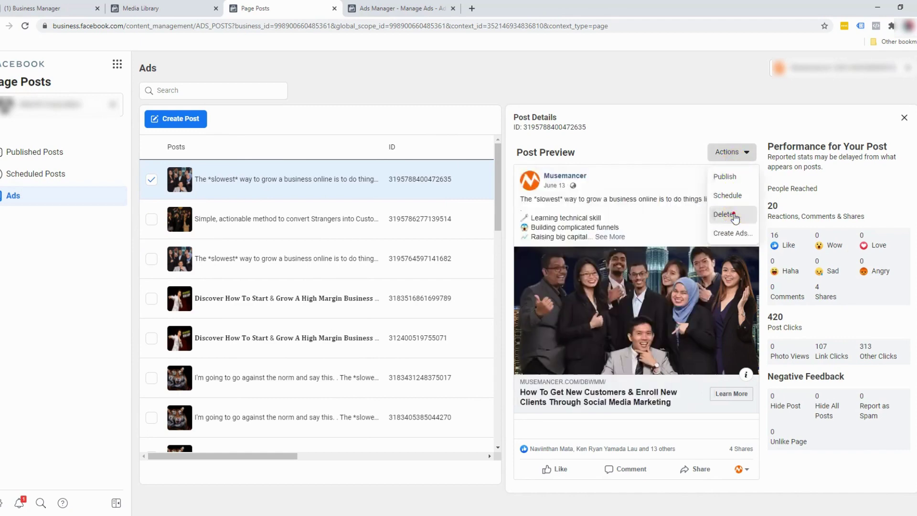
{"action": "left_click", "coordinate": [734, 216]}
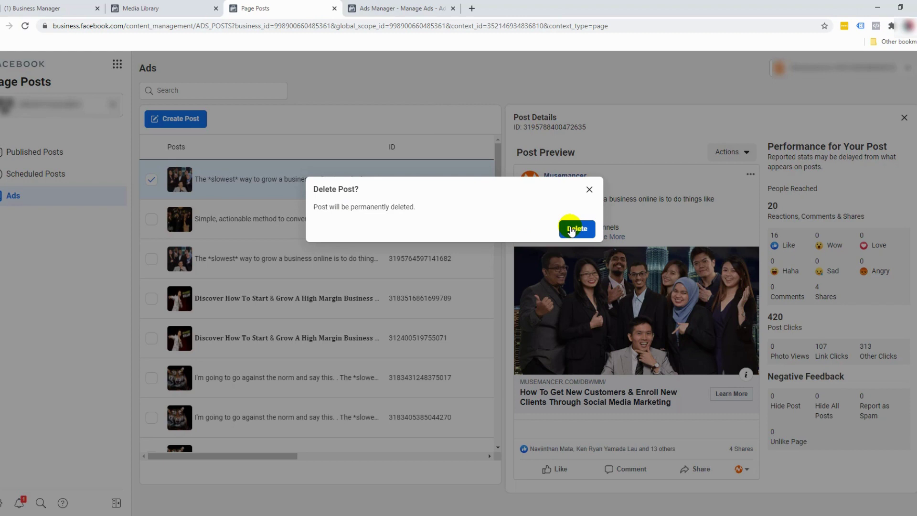
{"action": "left_click", "coordinate": [590, 190]}
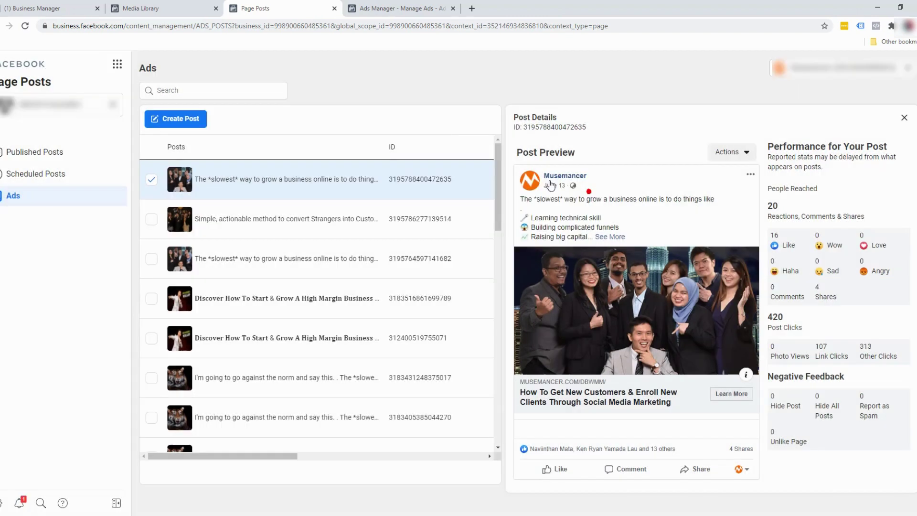
{"action": "left_click", "coordinate": [904, 118]}
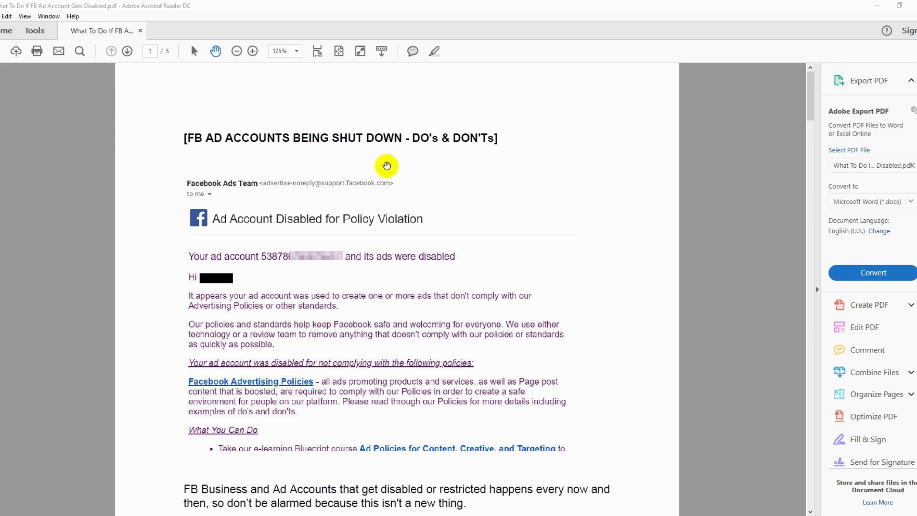
Read the disabled ad account PDF, going from its opening page to the appeal form and advice on page 4.
{"action": "left_click", "coordinate": [252, 51]}
{"action": "left_click", "coordinate": [238, 50]}
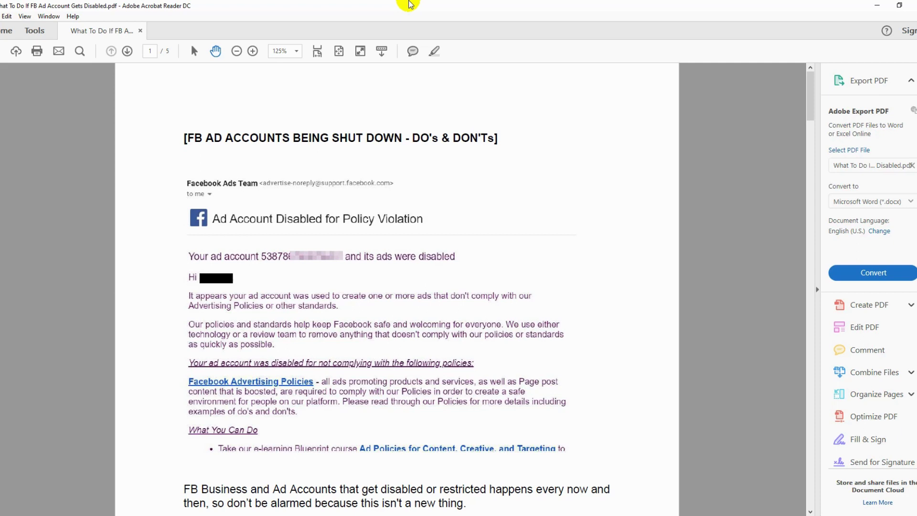
{"action": "left_click_drag", "start_coordinate": [810, 117], "coordinate": [786, 377]}
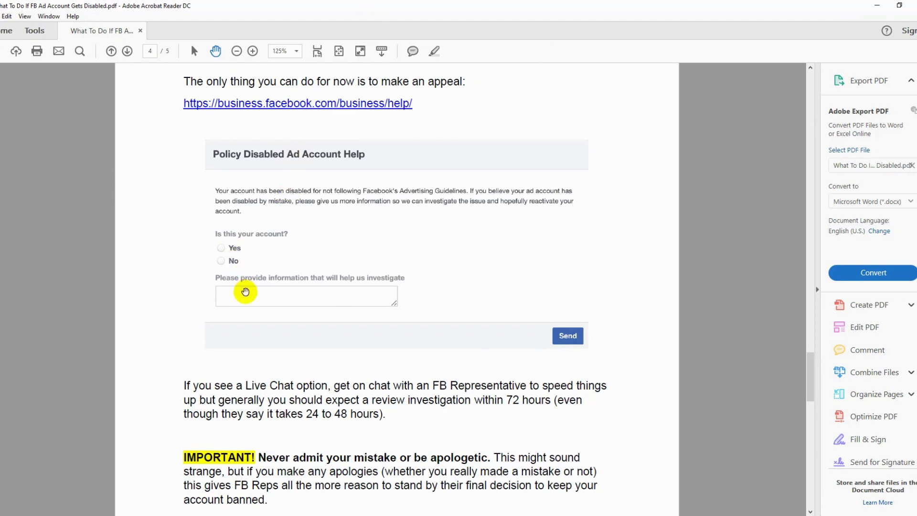
{"action": "scroll", "coordinate": [258, 288], "scroll_direction": "down", "scroll_amount": 1}
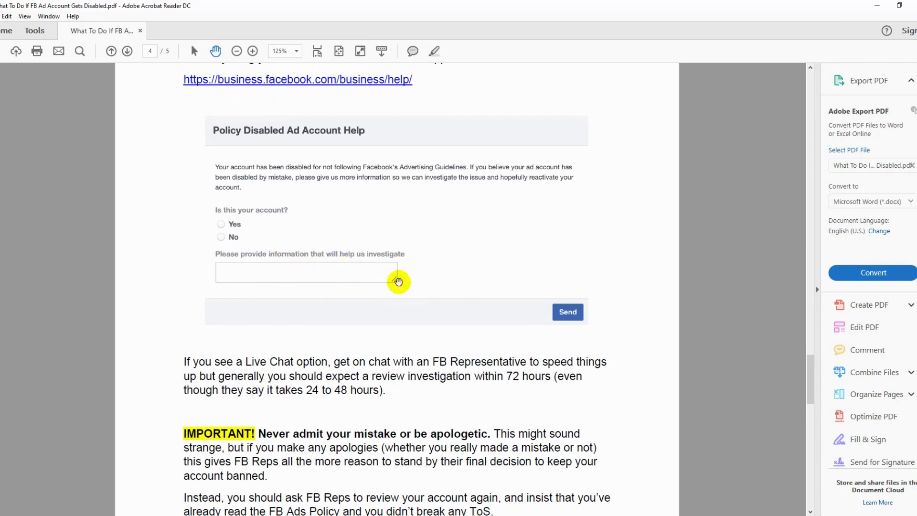
{"action": "scroll", "coordinate": [391, 276], "scroll_direction": "down", "scroll_amount": 1}
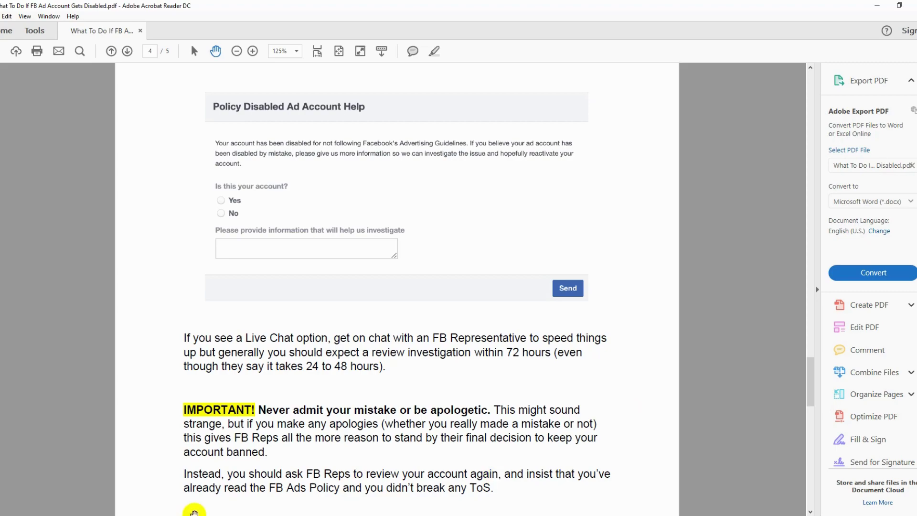
Switch to Gmail to examine the "Request Review of Restricted Ad Account" email, and return to the PDF in Acrobat Reader.
{"action": "mouse_move", "coordinate": [72, 513]}
{"action": "left_click", "coordinate": [67, 483]}
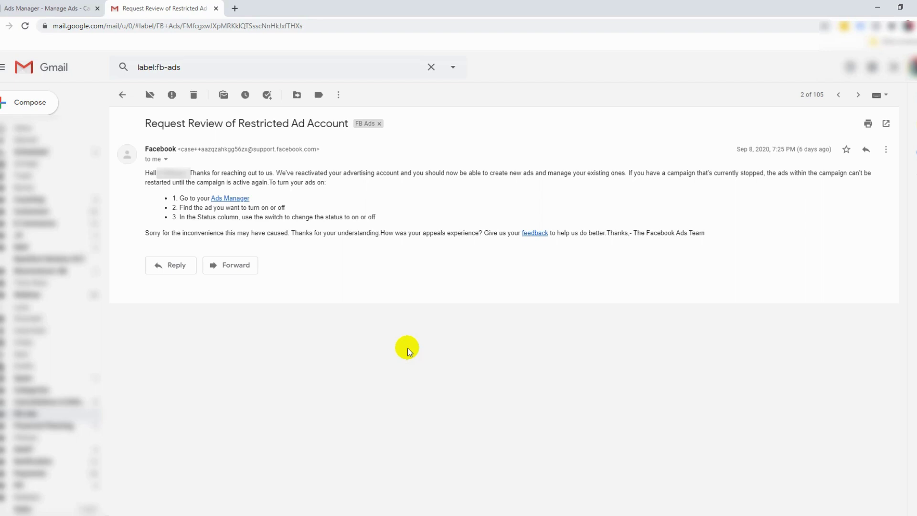
{"action": "left_click", "coordinate": [167, 515]}
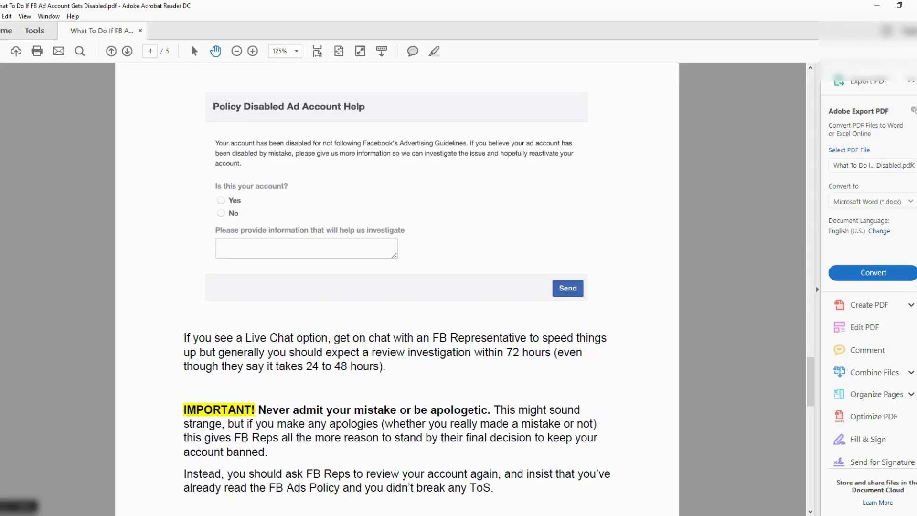
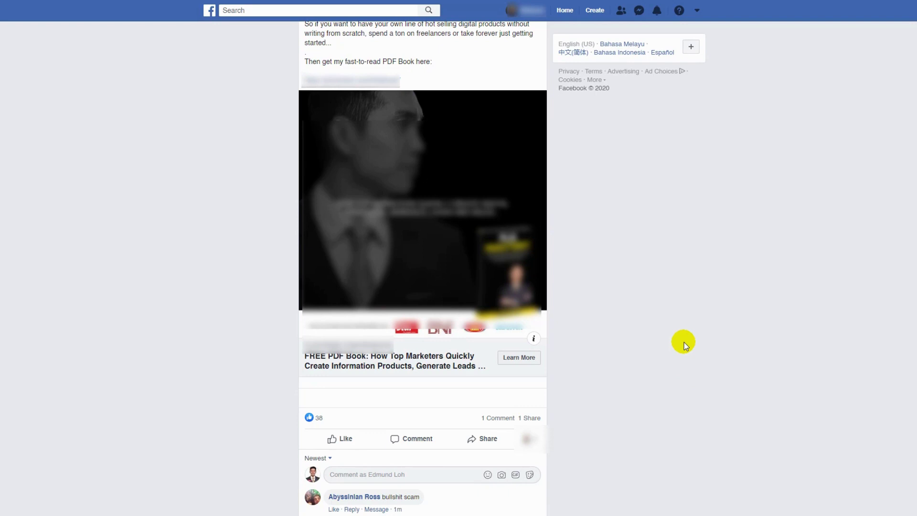
Hide the negative comment on the free PDF book ad, ban its author, and open the comment's options for deletion.
{"action": "mouse_move", "coordinate": [411, 496]}
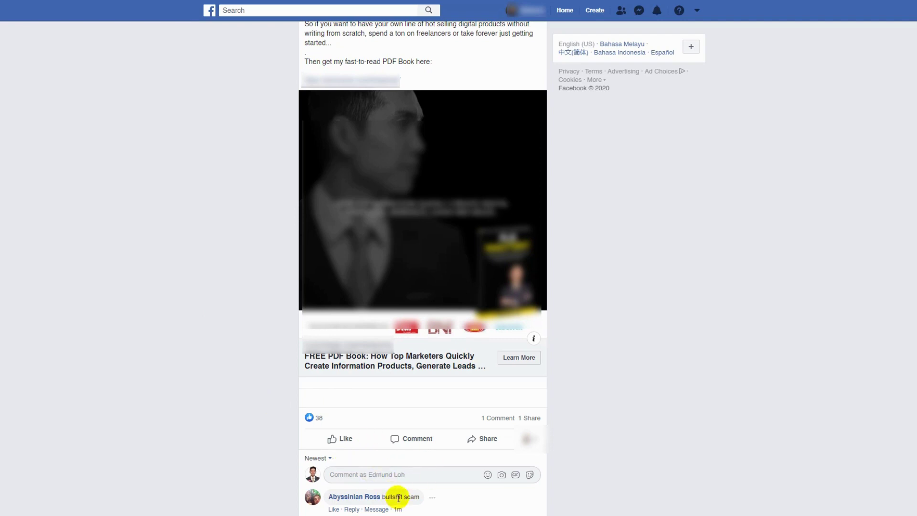
{"action": "left_click", "coordinate": [432, 498]}
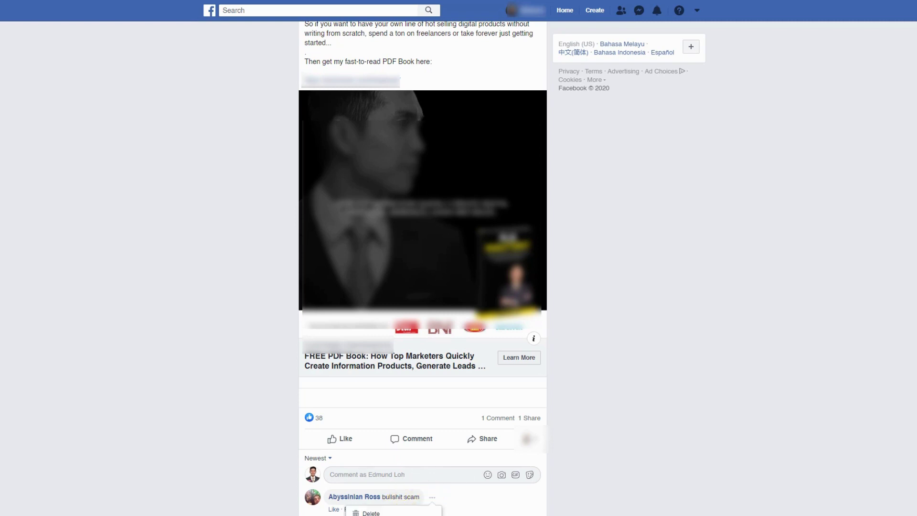
{"action": "left_click", "coordinate": [371, 512]}
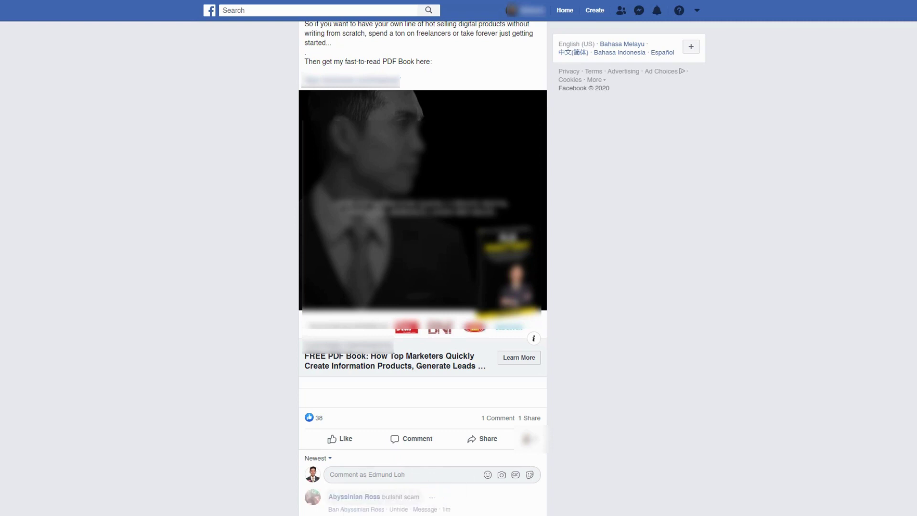
{"action": "left_click", "coordinate": [364, 510]}
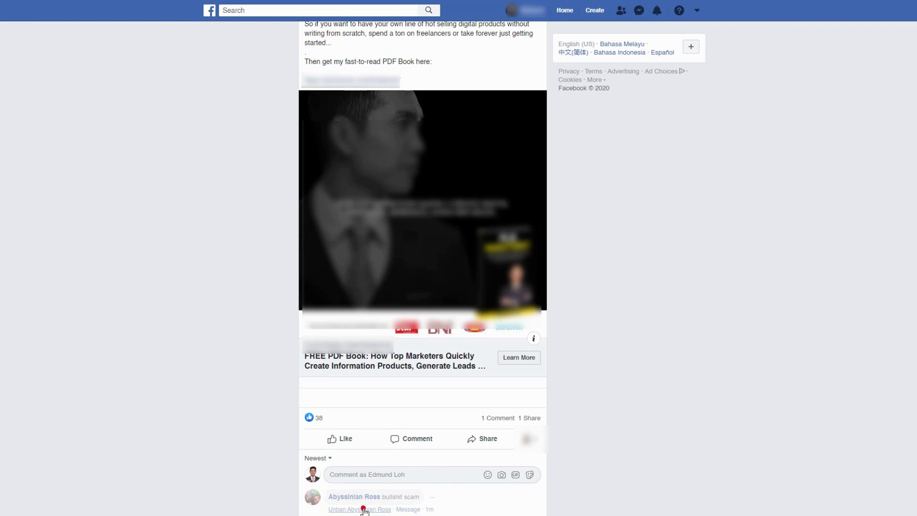
{"action": "left_click", "coordinate": [431, 504]}
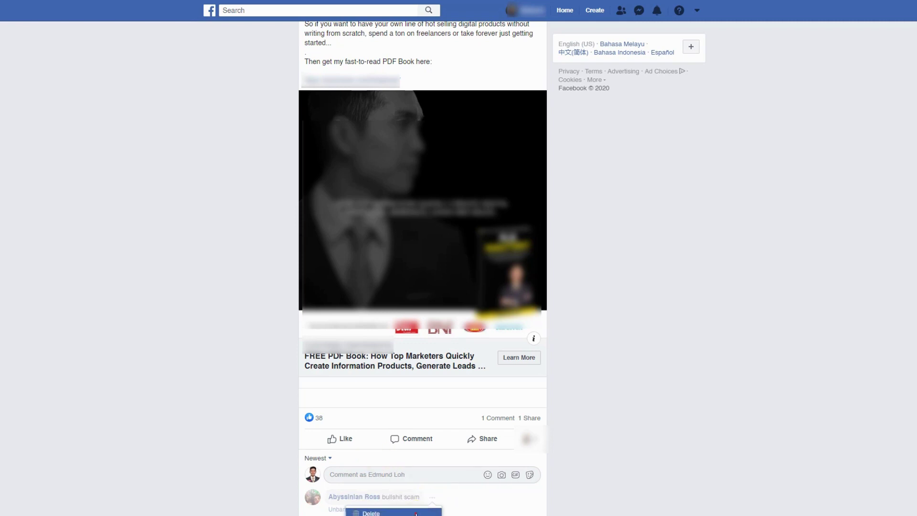
{"action": "scroll", "coordinate": [467, 332], "scroll_direction": "up", "scroll_amount": 1}
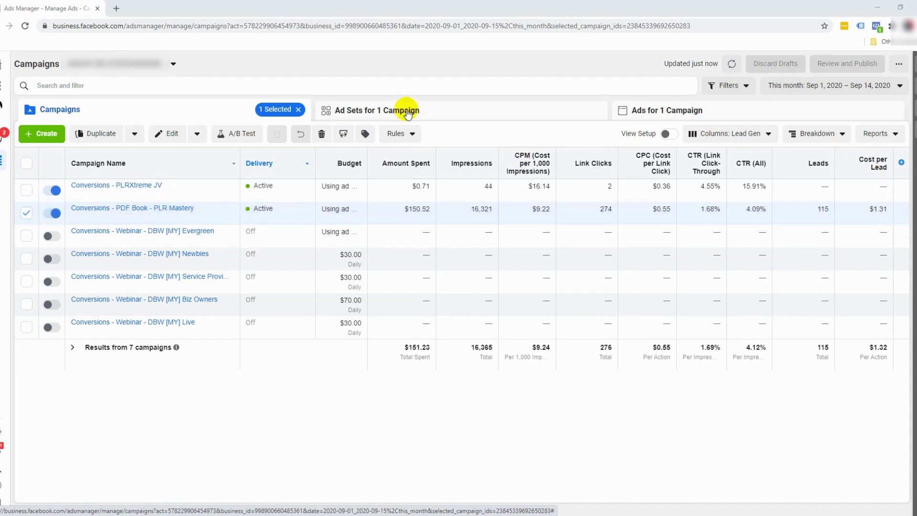
Check the selected campaign's ad sets, return to the campaign list, and break the results down by age.
{"action": "left_click", "coordinate": [467, 115]}
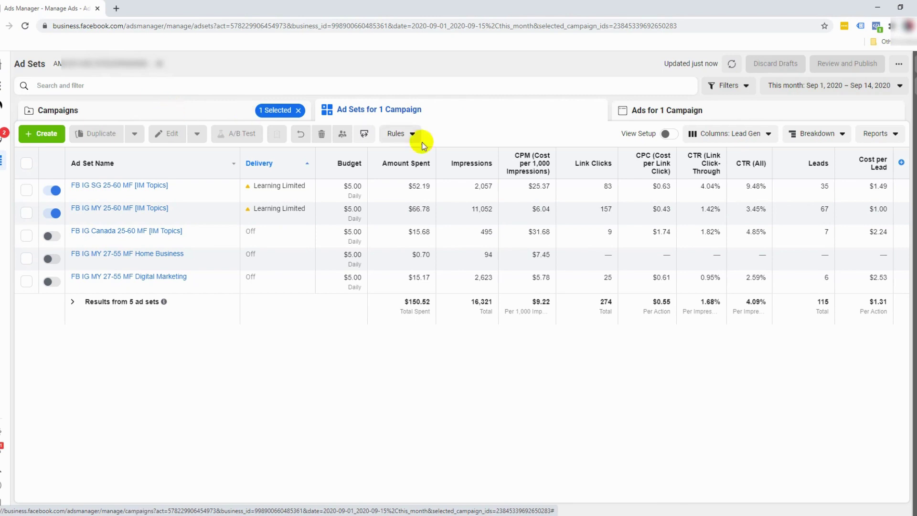
{"action": "left_click", "coordinate": [193, 114]}
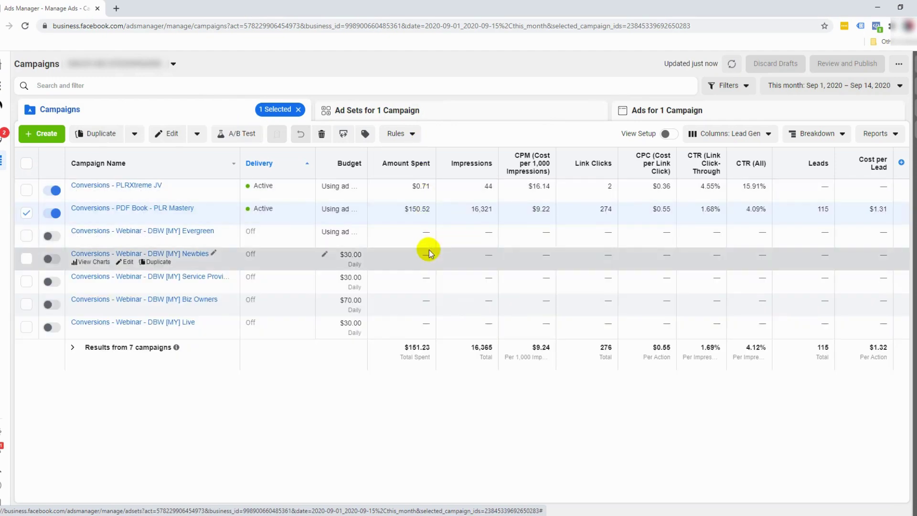
{"action": "left_click", "coordinate": [817, 134]}
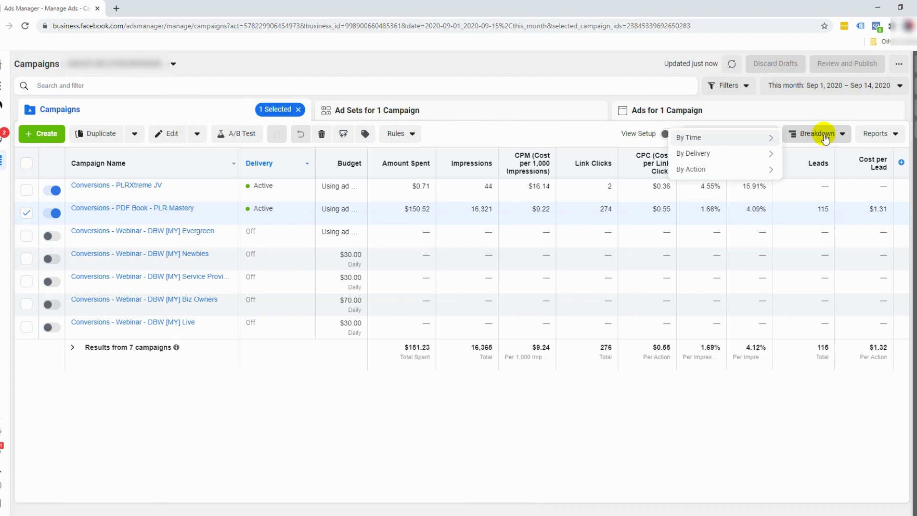
{"action": "mouse_move", "coordinate": [753, 143]}
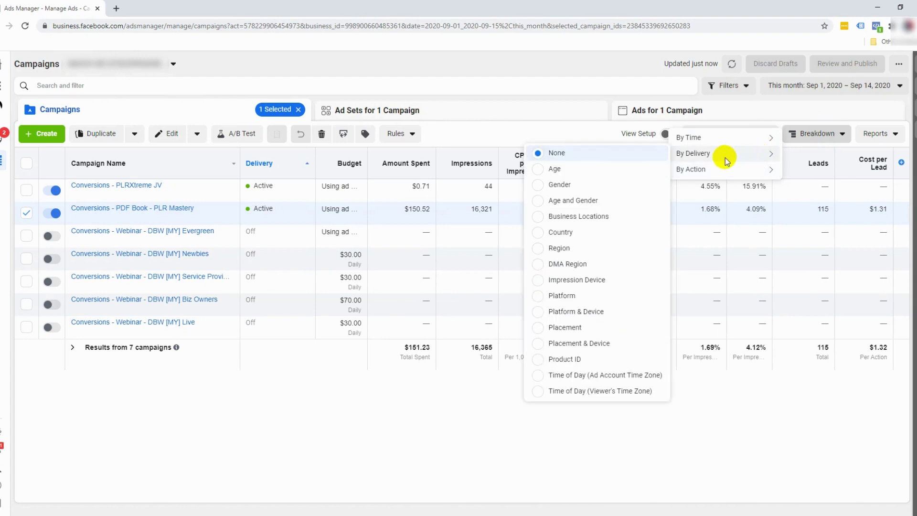
{"action": "left_click", "coordinate": [616, 169]}
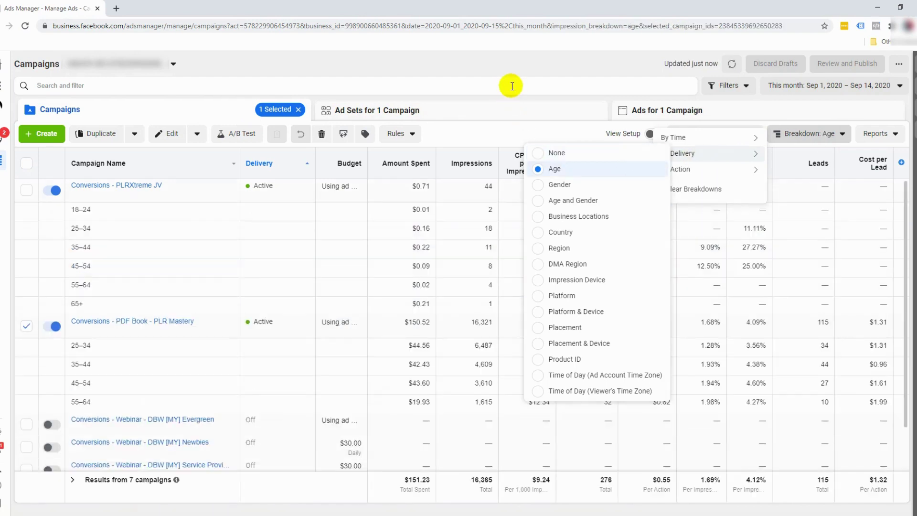
{"action": "scroll", "coordinate": [236, 256], "scroll_direction": "down", "scroll_amount": 2}
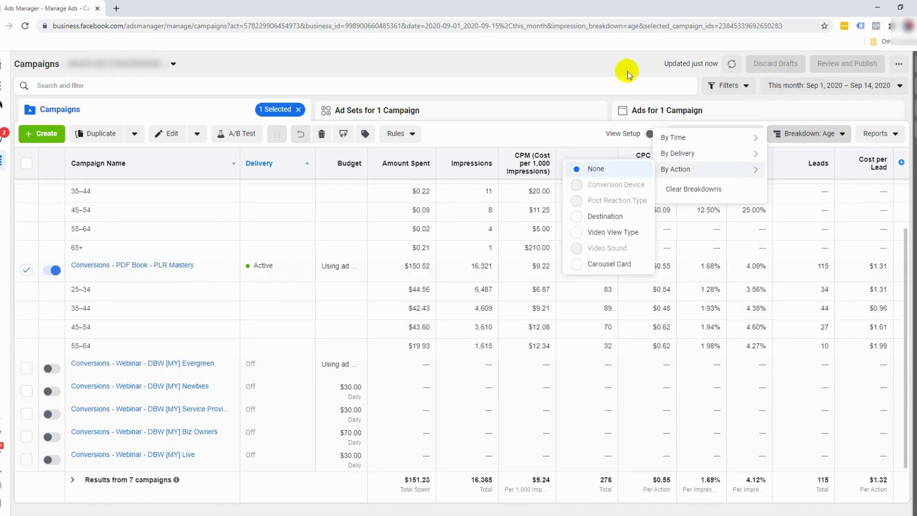
{"action": "left_click", "coordinate": [783, 135]}
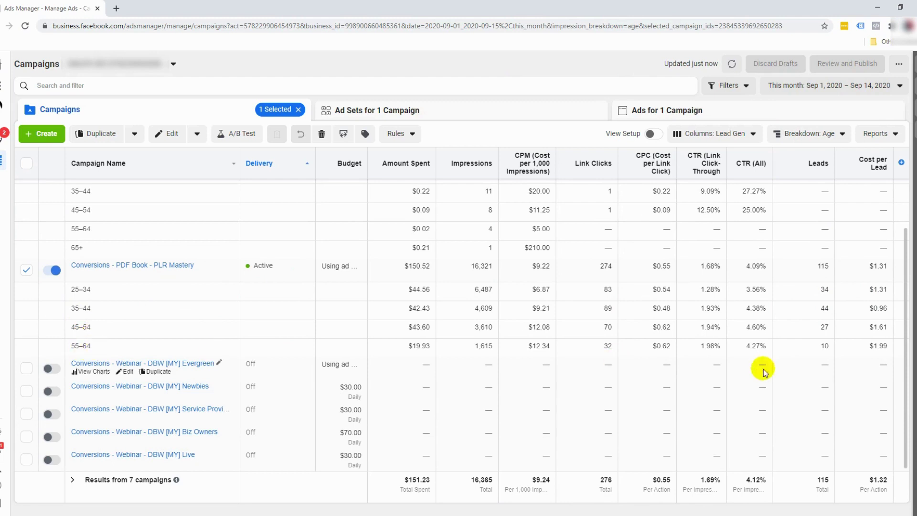
Switch the campaign results to a breakdown by gender.
{"action": "left_click", "coordinate": [817, 138]}
{"action": "mouse_move", "coordinate": [689, 153]}
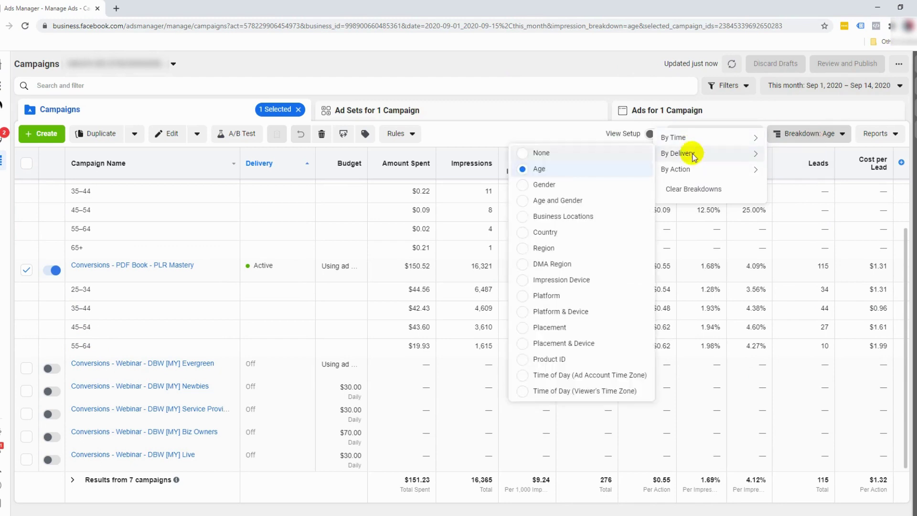
{"action": "left_click", "coordinate": [537, 186]}
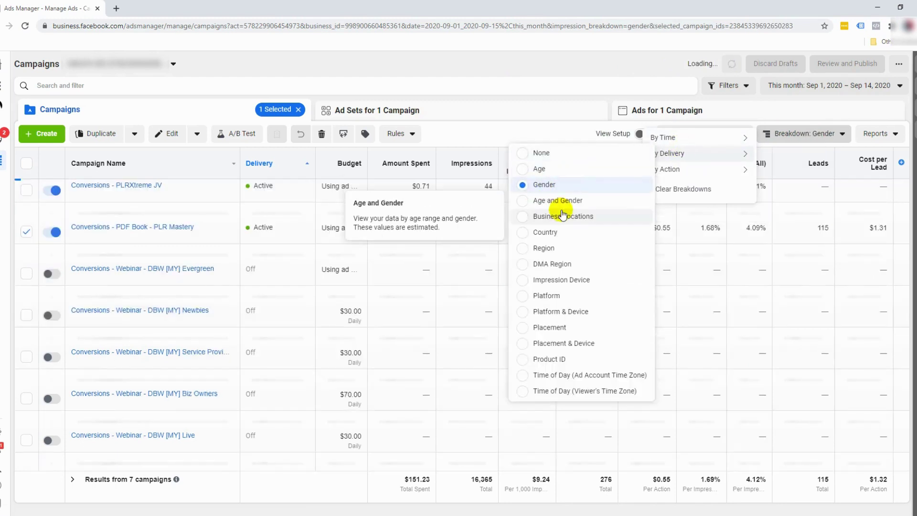
Break the campaign results down by country and show the ad sets of the selected PDF Book campaign.
{"action": "mouse_move", "coordinate": [692, 169]}
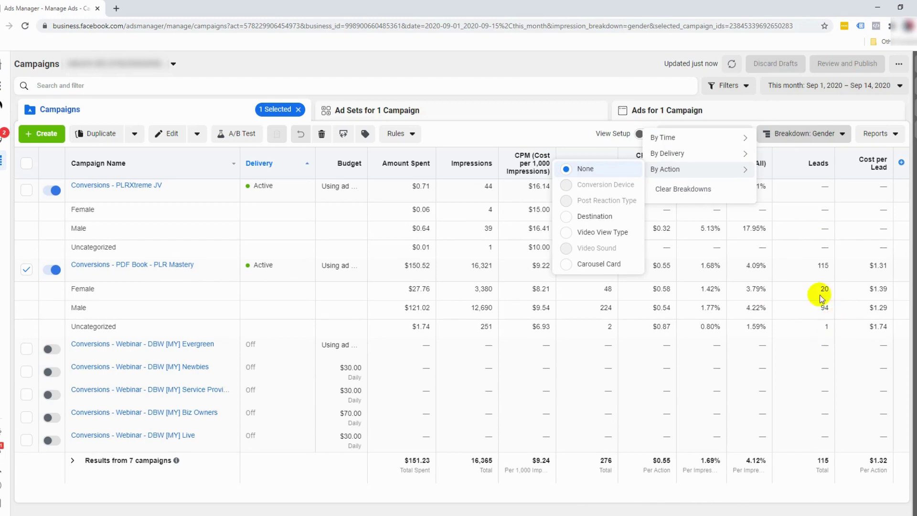
{"action": "mouse_move", "coordinate": [697, 153]}
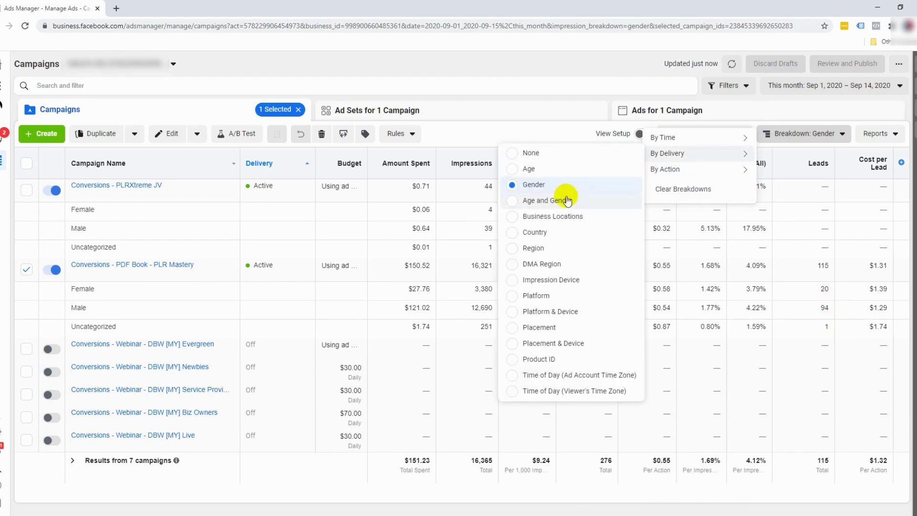
{"action": "left_click", "coordinate": [556, 236]}
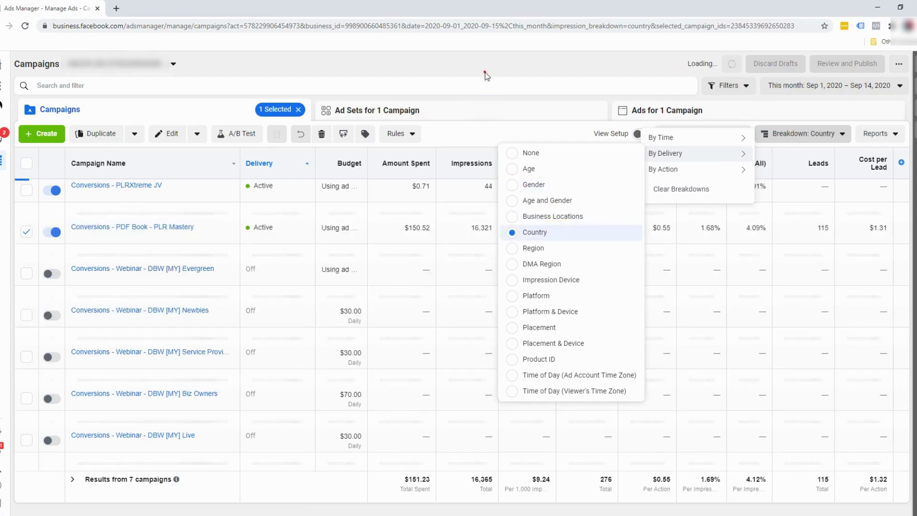
{"action": "left_click", "coordinate": [401, 111]}
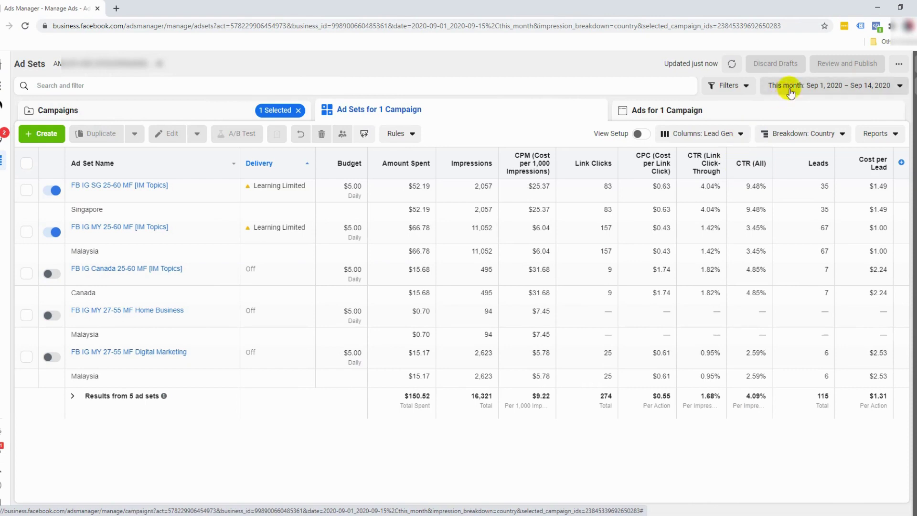
Break the ad sets down by region and review the leads and costs per region for Malaysia and Canada.
{"action": "left_click", "coordinate": [781, 135]}
{"action": "mouse_move", "coordinate": [697, 161]}
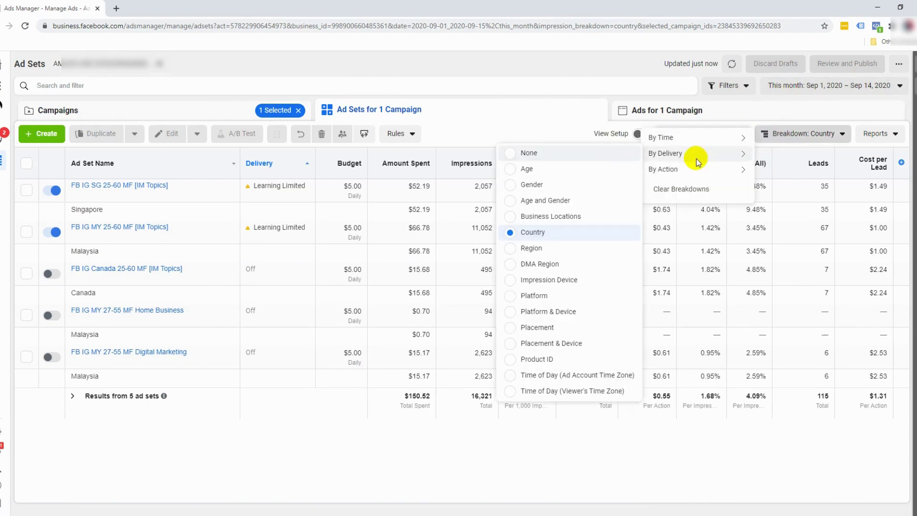
{"action": "left_click", "coordinate": [552, 249]}
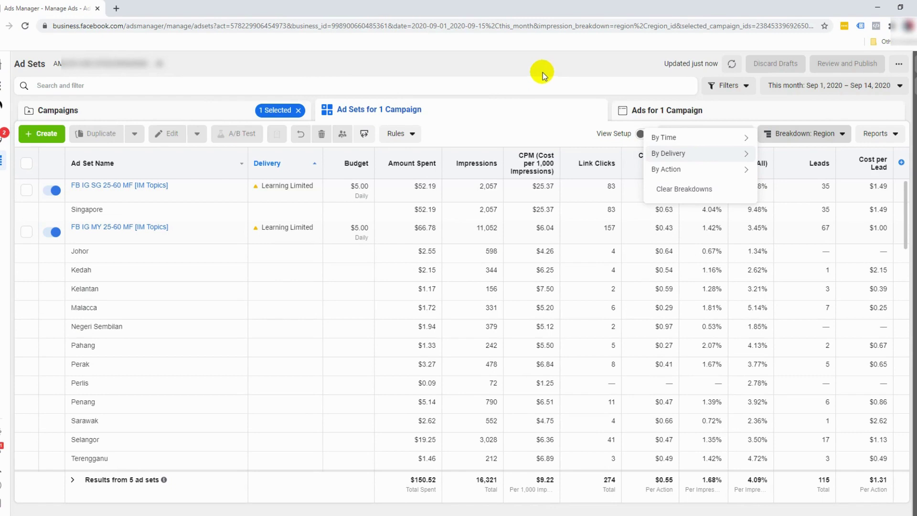
{"action": "left_click", "coordinate": [525, 65]}
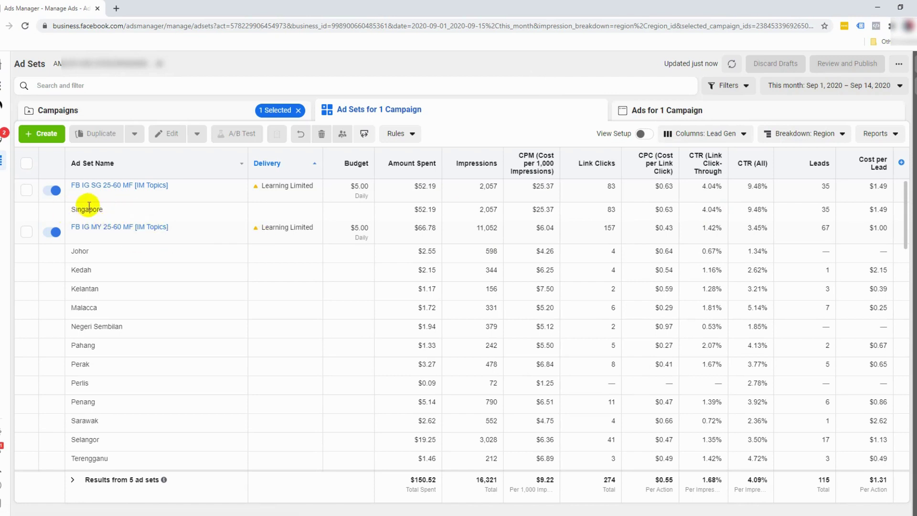
{"action": "scroll", "coordinate": [146, 275], "scroll_direction": "down", "scroll_amount": 1}
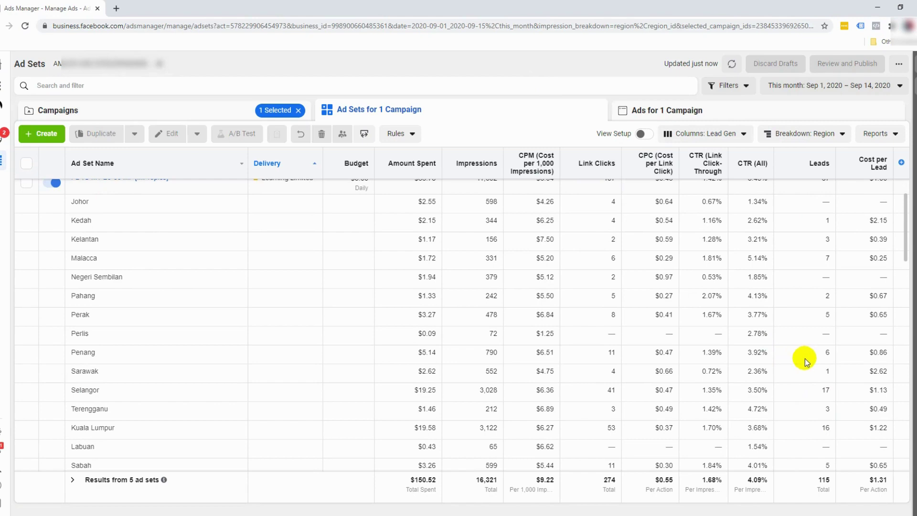
{"action": "scroll", "coordinate": [803, 358], "scroll_direction": "down", "scroll_amount": 2}
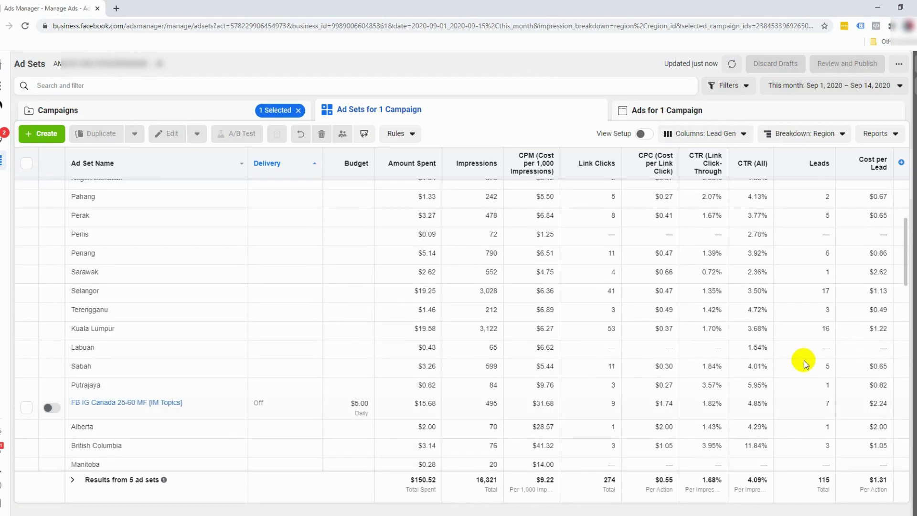
{"action": "scroll", "coordinate": [804, 360], "scroll_direction": "down", "scroll_amount": 1}
{"action": "scroll", "coordinate": [803, 360], "scroll_direction": "down", "scroll_amount": 1}
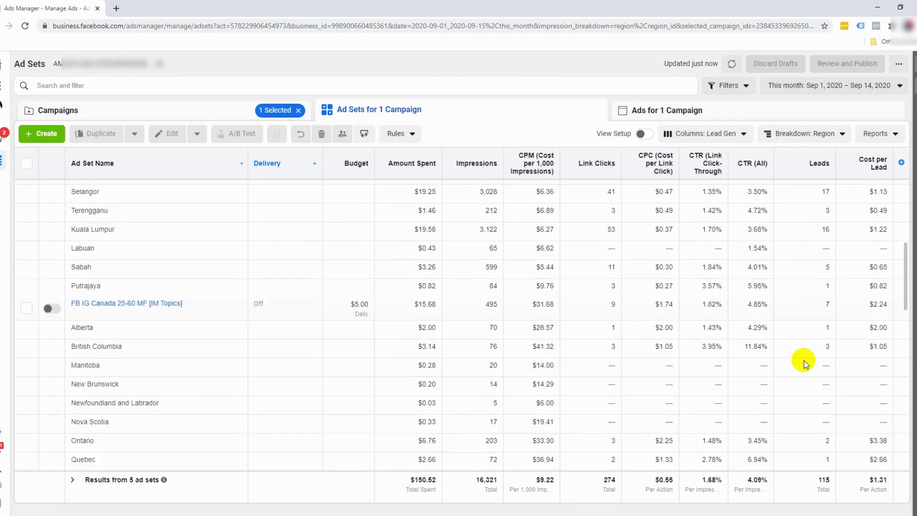
{"action": "scroll", "coordinate": [804, 360], "scroll_direction": "down", "scroll_amount": 2}
{"action": "scroll", "coordinate": [716, 270], "scroll_direction": "up", "scroll_amount": 1}
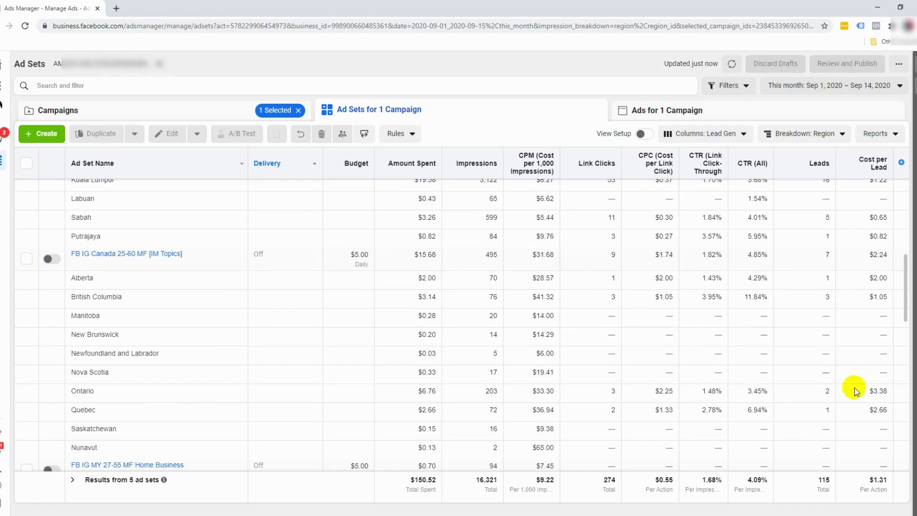
{"action": "scroll", "coordinate": [811, 370], "scroll_direction": "up", "scroll_amount": 6}
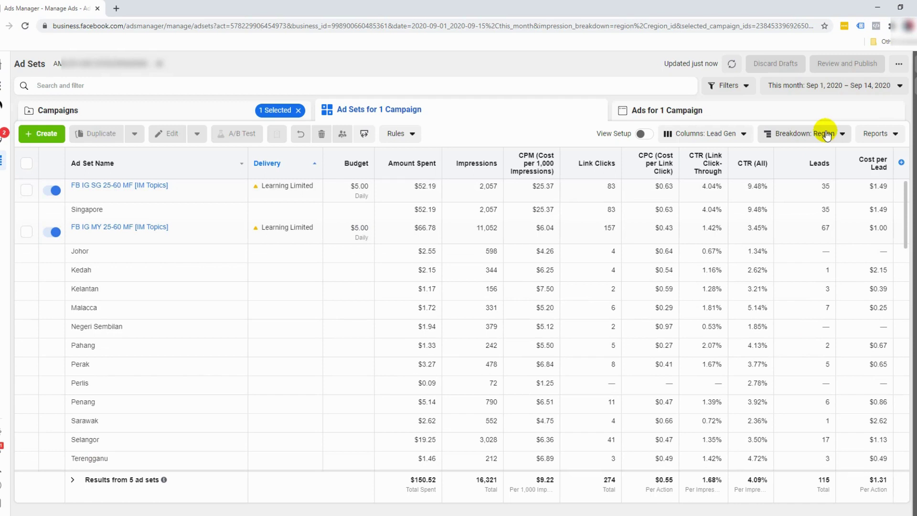
Break the ad sets down by platform and view the same breakdown at campaign level.
{"action": "left_click", "coordinate": [790, 136]}
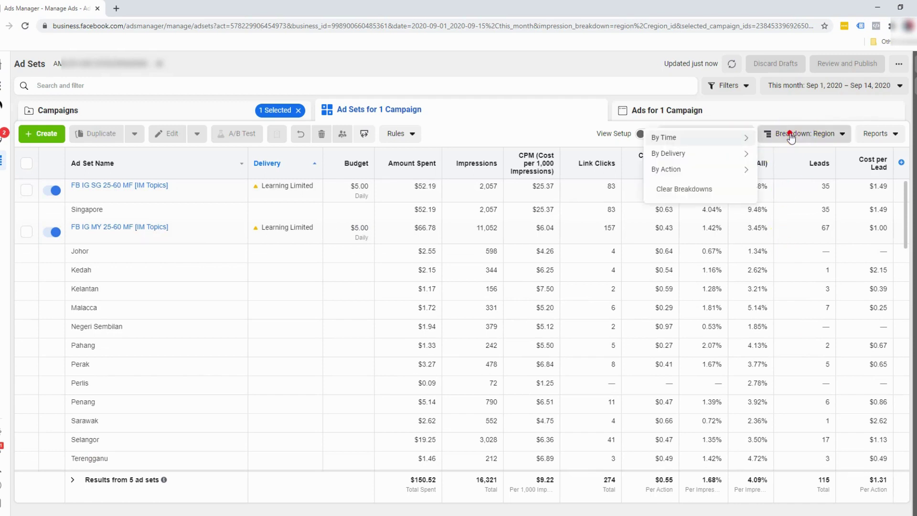
{"action": "mouse_move", "coordinate": [703, 162]}
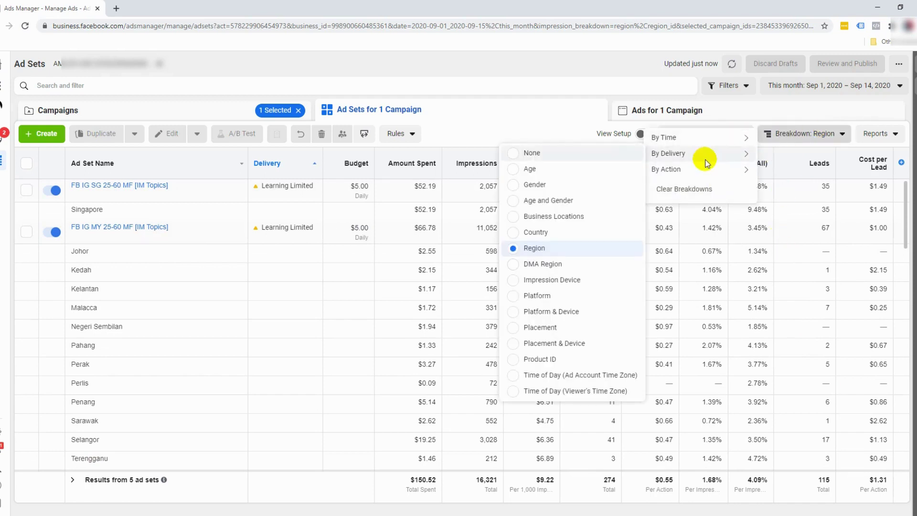
{"action": "left_click", "coordinate": [558, 303]}
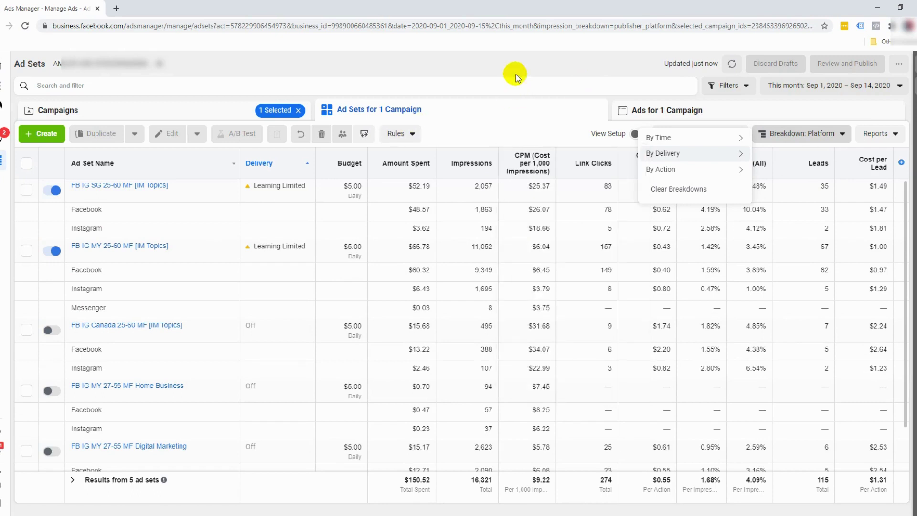
{"action": "left_click", "coordinate": [134, 106]}
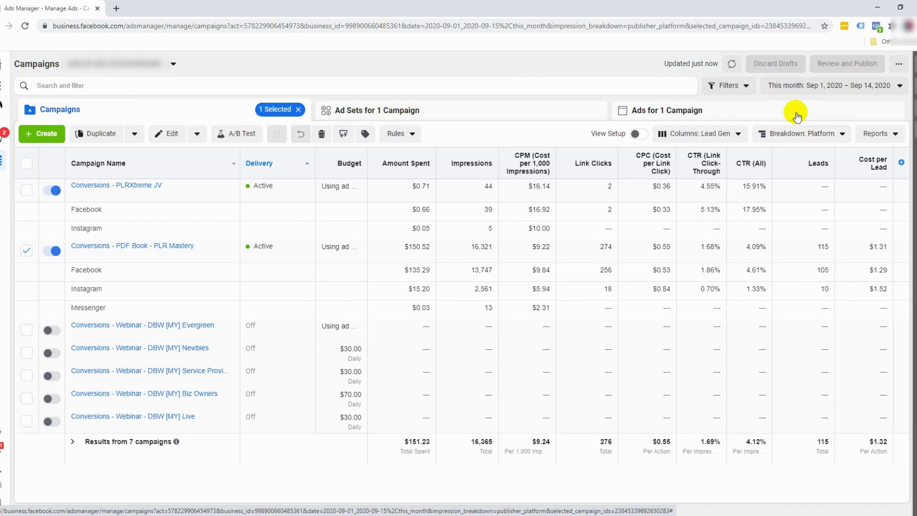
Break the campaign results down by impression device.
{"action": "left_click", "coordinate": [807, 134]}
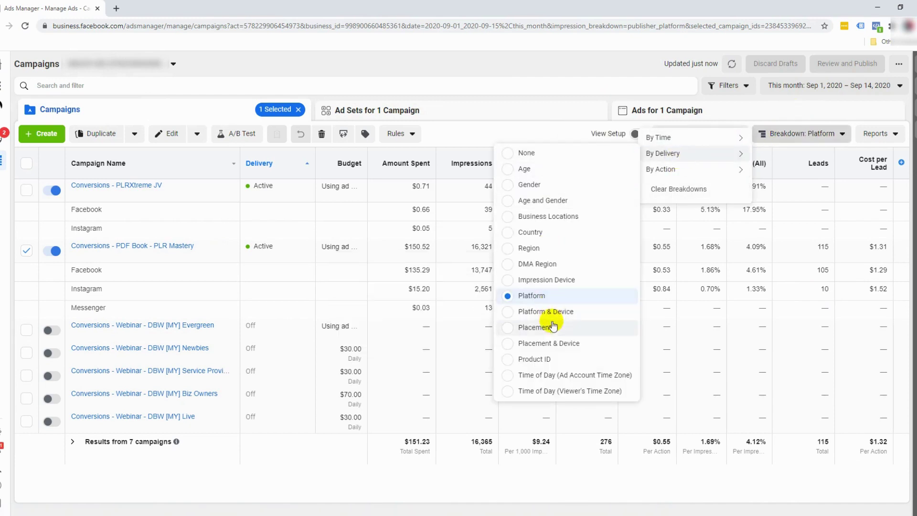
{"action": "mouse_move", "coordinate": [565, 322]}
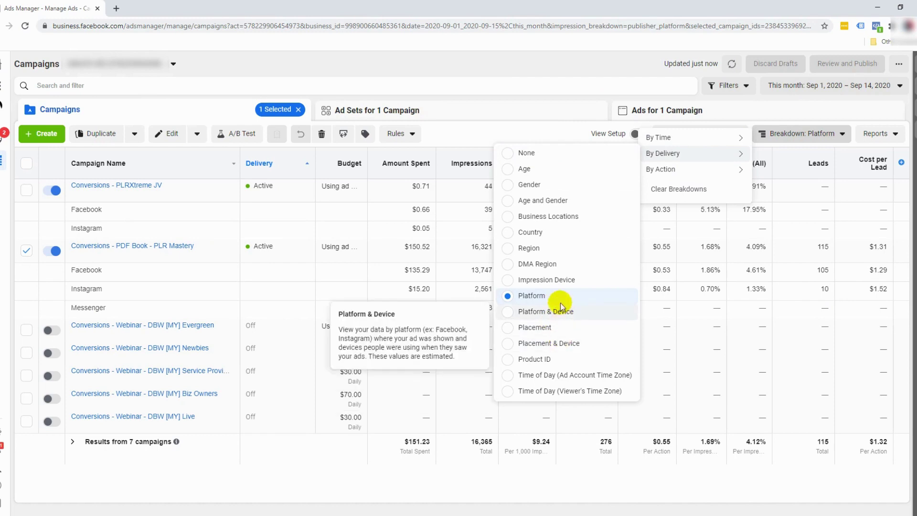
{"action": "mouse_move", "coordinate": [556, 285]}
{"action": "left_click", "coordinate": [556, 283]}
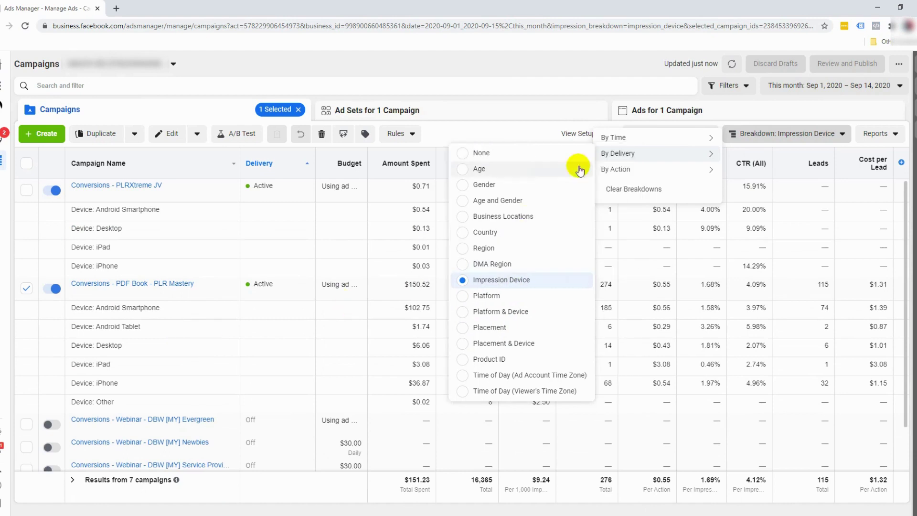
{"action": "left_click", "coordinate": [590, 75]}
Break the campaigns down by Time of Day (Viewer's Time Zone) and review the PDF Book campaign's hourly leads and costs.
{"action": "left_click", "coordinate": [616, 138]}
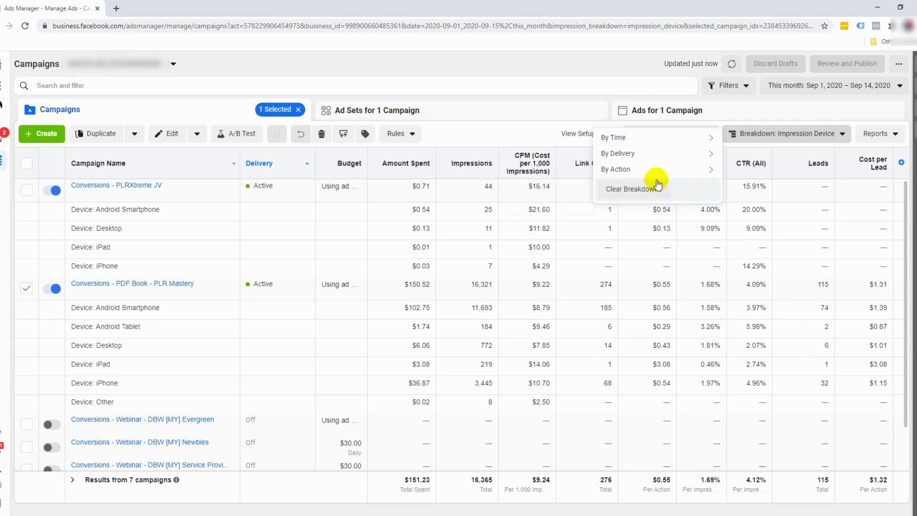
{"action": "mouse_move", "coordinate": [654, 154]}
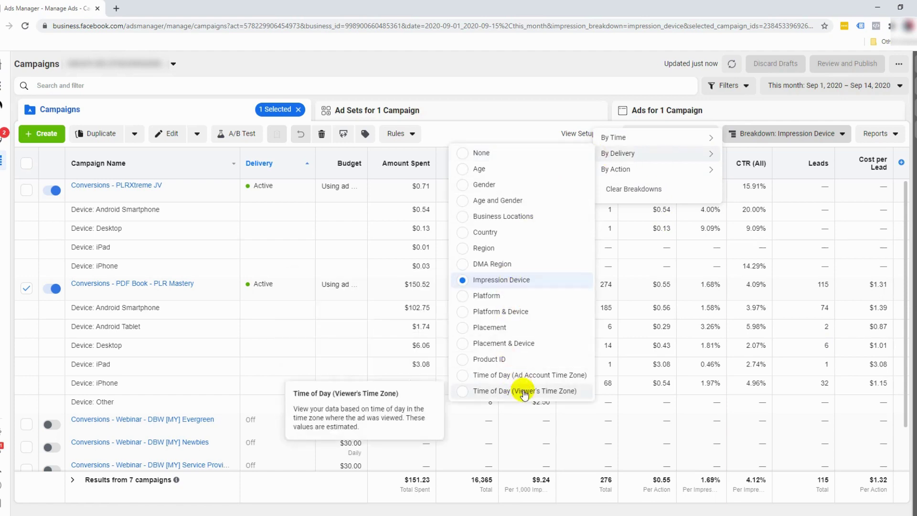
{"action": "left_click", "coordinate": [548, 391]}
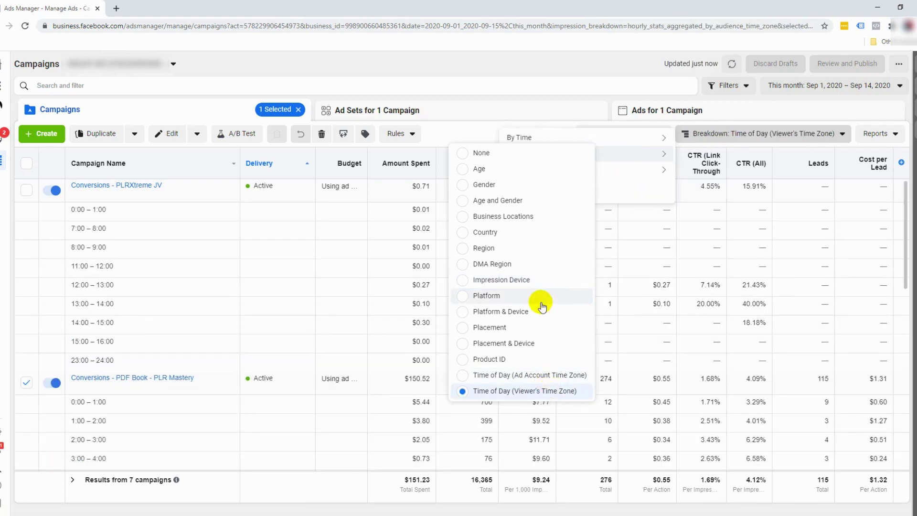
{"action": "scroll", "coordinate": [707, 373], "scroll_direction": "down", "scroll_amount": 1}
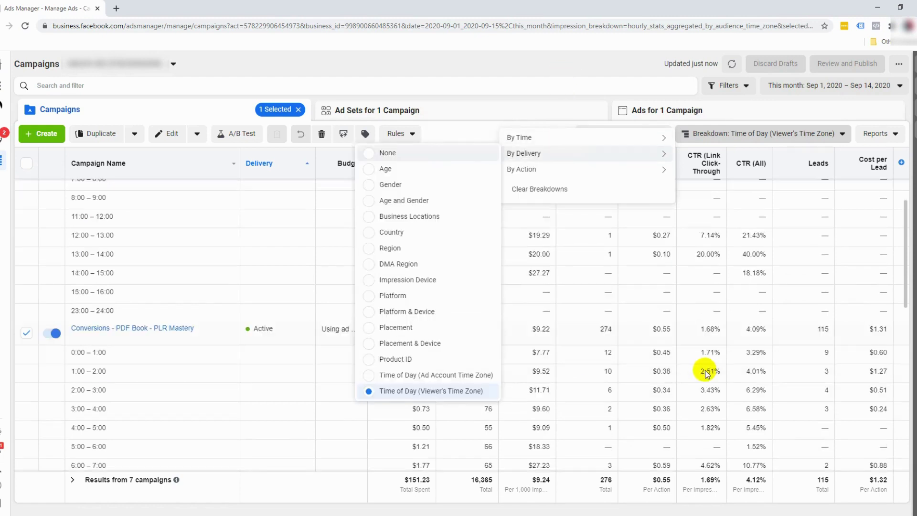
{"action": "left_click", "coordinate": [743, 136]}
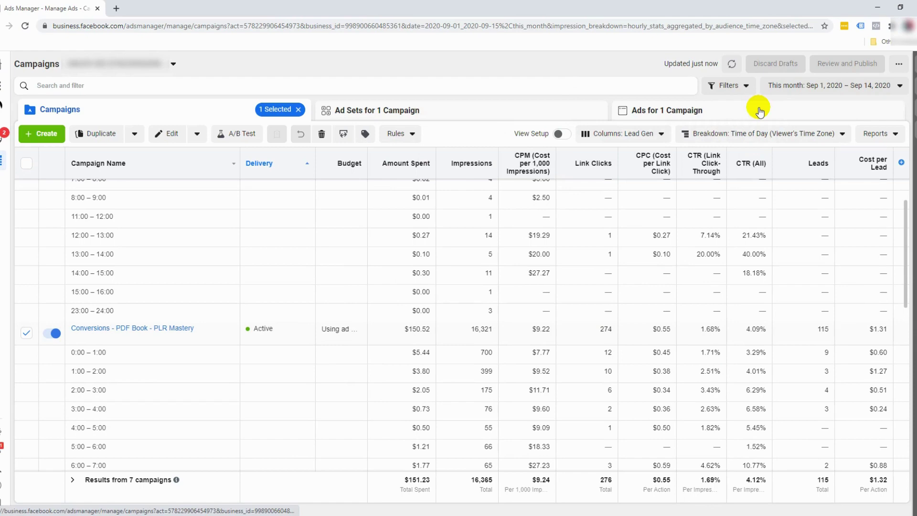
{"action": "scroll", "coordinate": [807, 374], "scroll_direction": "down", "scroll_amount": 1}
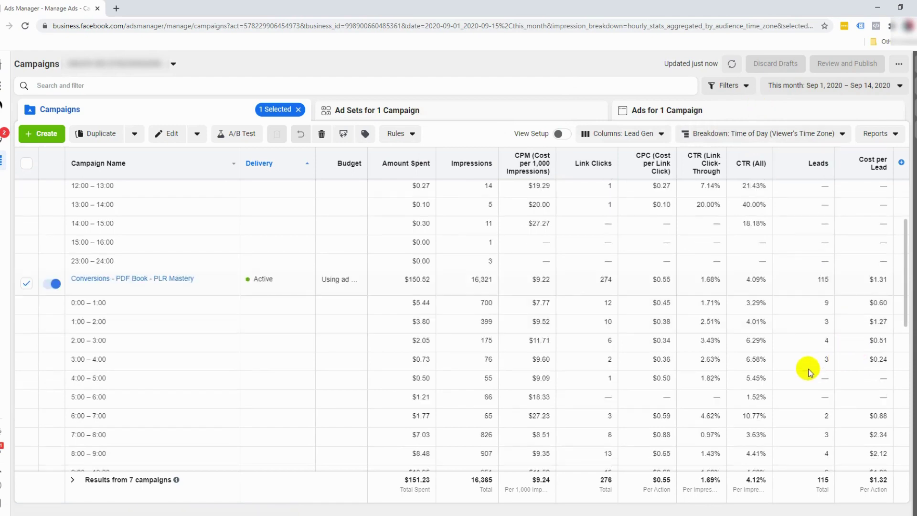
{"action": "scroll", "coordinate": [809, 372], "scroll_direction": "down", "scroll_amount": 3}
{"action": "scroll", "coordinate": [807, 370], "scroll_direction": "down", "scroll_amount": 3}
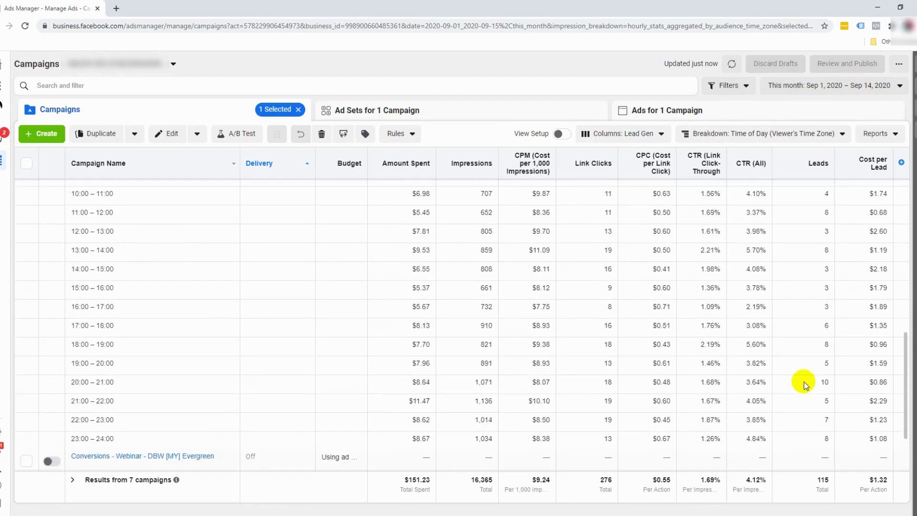
Compare the PDF Book campaign's leads and cost per lead across the hours of the day.
{"action": "scroll", "coordinate": [806, 383], "scroll_direction": "up", "scroll_amount": 4}
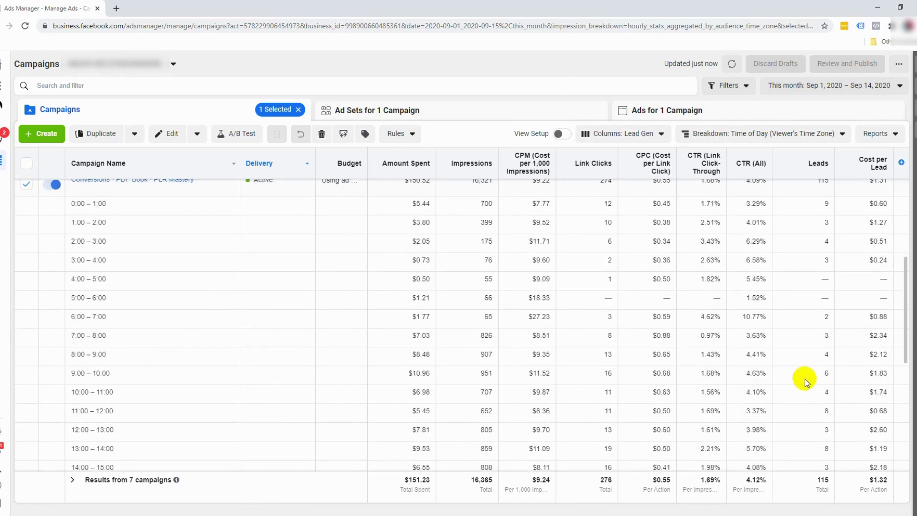
{"action": "scroll", "coordinate": [805, 382], "scroll_direction": "up", "scroll_amount": 1}
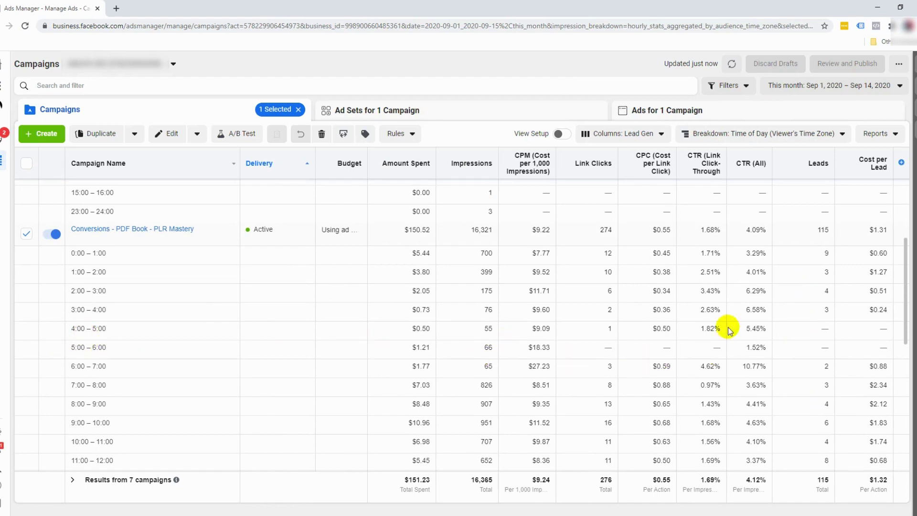
{"action": "scroll", "coordinate": [821, 344], "scroll_direction": "down", "scroll_amount": 4}
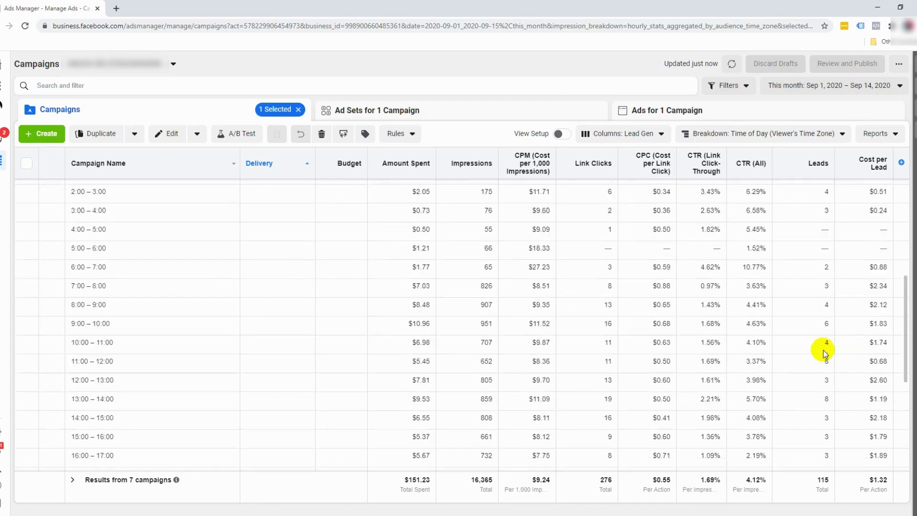
{"action": "scroll", "coordinate": [822, 351], "scroll_direction": "down", "scroll_amount": 2}
{"action": "scroll", "coordinate": [821, 350], "scroll_direction": "up", "scroll_amount": 2}
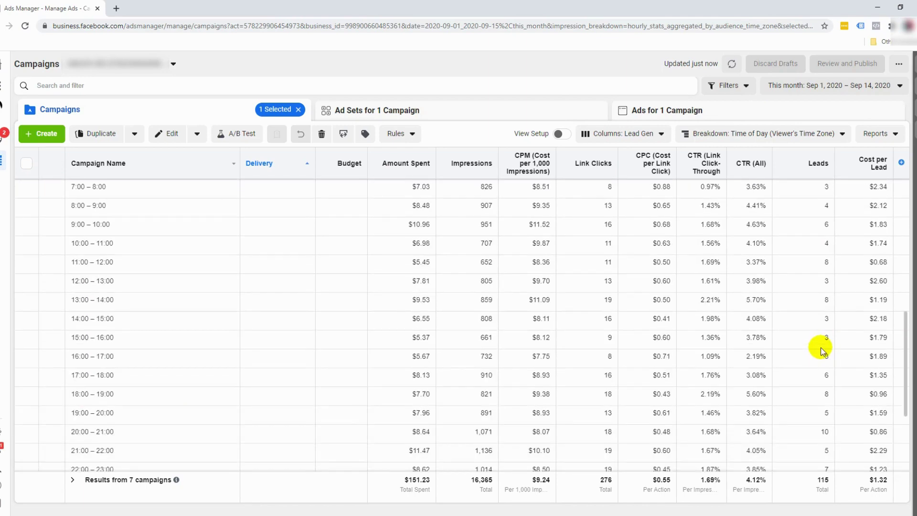
{"action": "scroll", "coordinate": [821, 351], "scroll_direction": "up", "scroll_amount": 4}
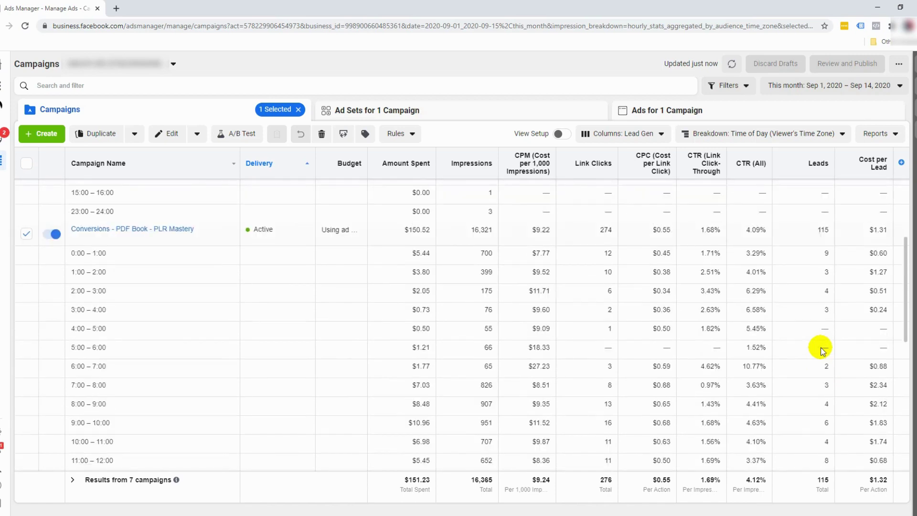
{"action": "scroll", "coordinate": [821, 351], "scroll_direction": "up", "scroll_amount": 2}
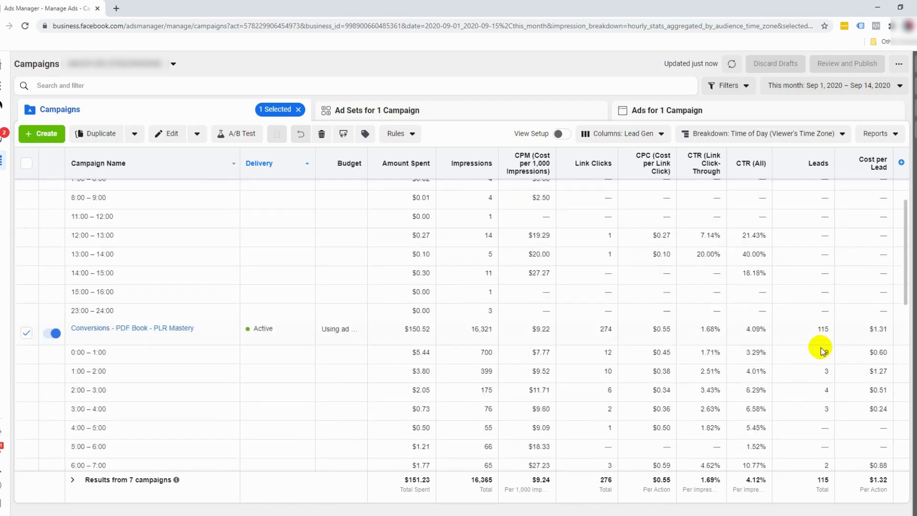
Add a breakdown by day to the time-of-day breakdown and view the PDF Book campaign's rows.
{"action": "left_click", "coordinate": [733, 135]}
{"action": "mouse_move", "coordinate": [614, 162]}
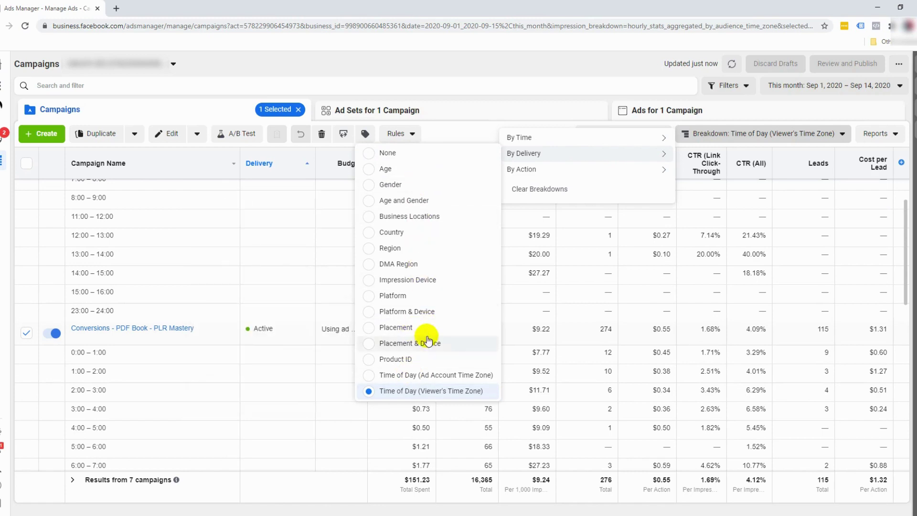
{"action": "mouse_move", "coordinate": [507, 171]}
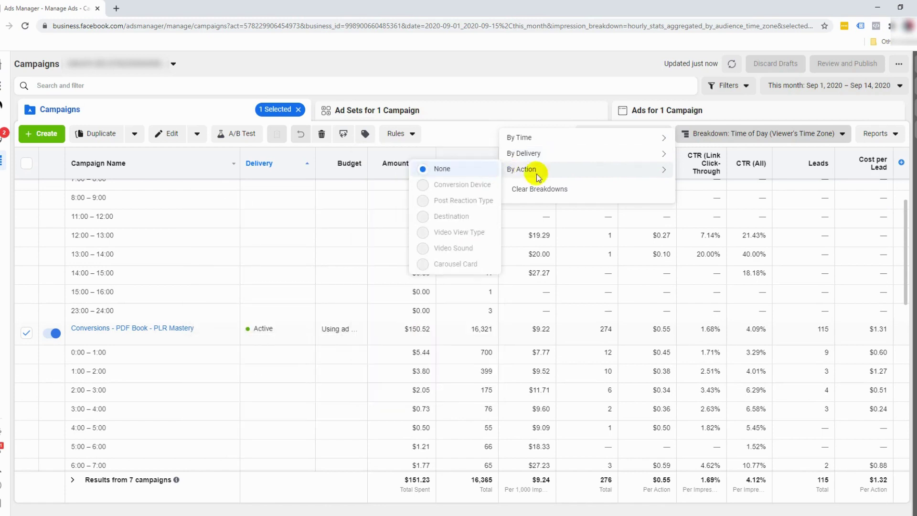
{"action": "mouse_move", "coordinate": [550, 143]}
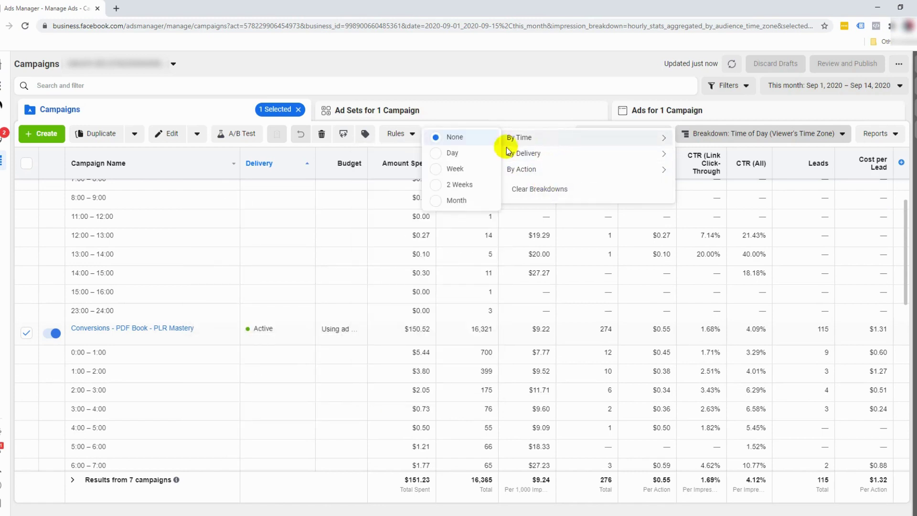
{"action": "left_click", "coordinate": [475, 153]}
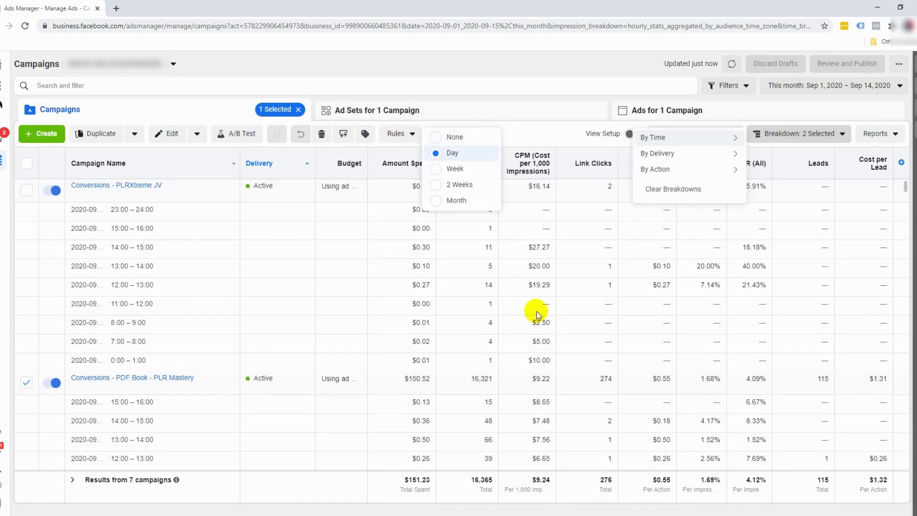
{"action": "scroll", "coordinate": [532, 372], "scroll_direction": "down", "scroll_amount": 2}
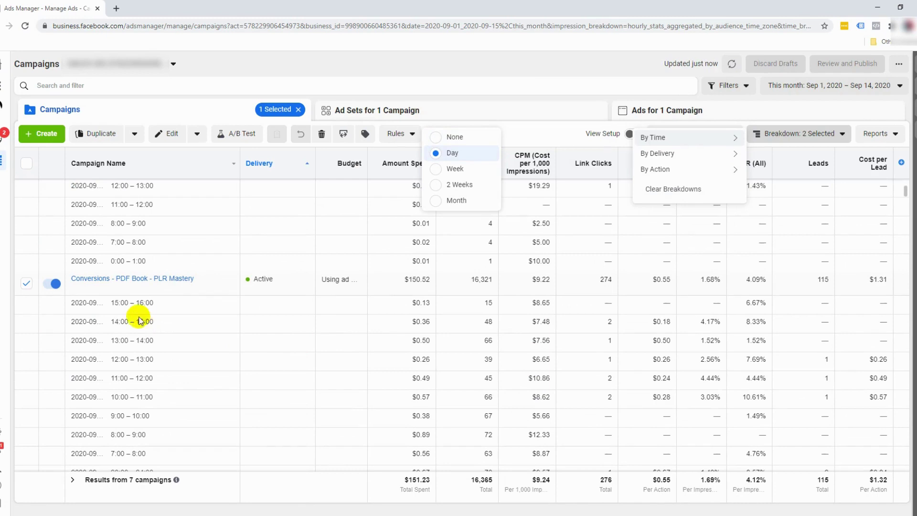
Set both the time breakdown and the delivery breakdown of the campaigns to None.
{"action": "mouse_move", "coordinate": [675, 142]}
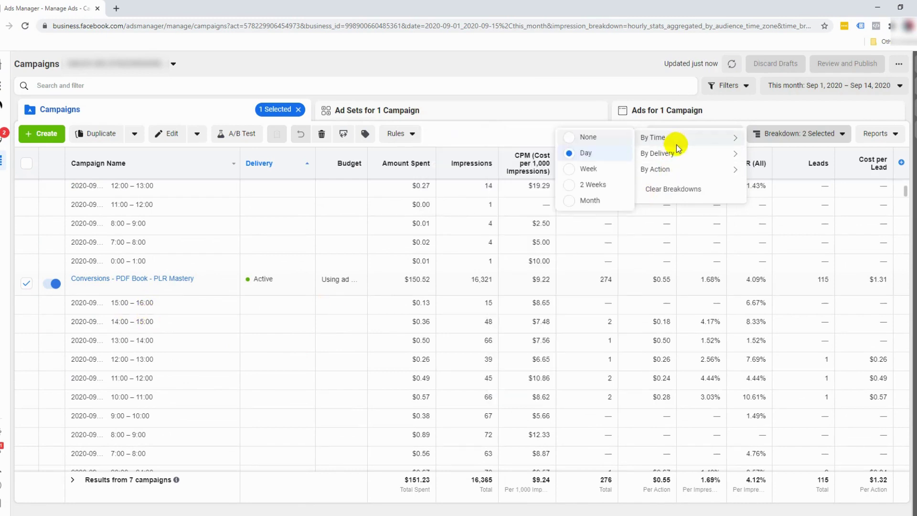
{"action": "mouse_move", "coordinate": [692, 162]}
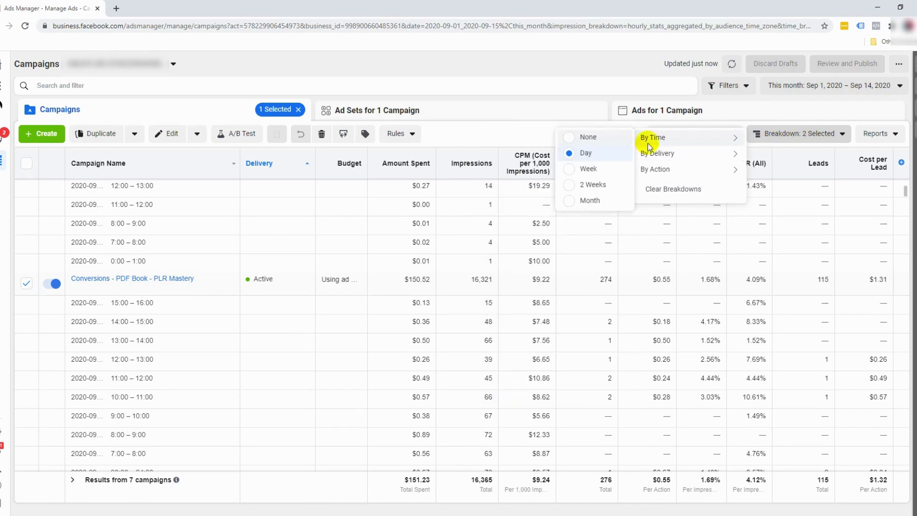
{"action": "left_click", "coordinate": [618, 138]}
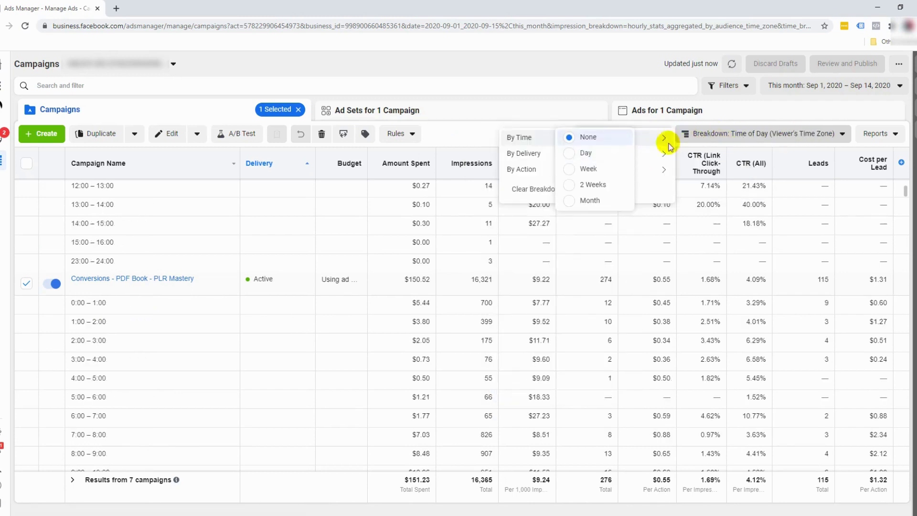
{"action": "mouse_move", "coordinate": [640, 154]}
{"action": "left_click", "coordinate": [466, 153]}
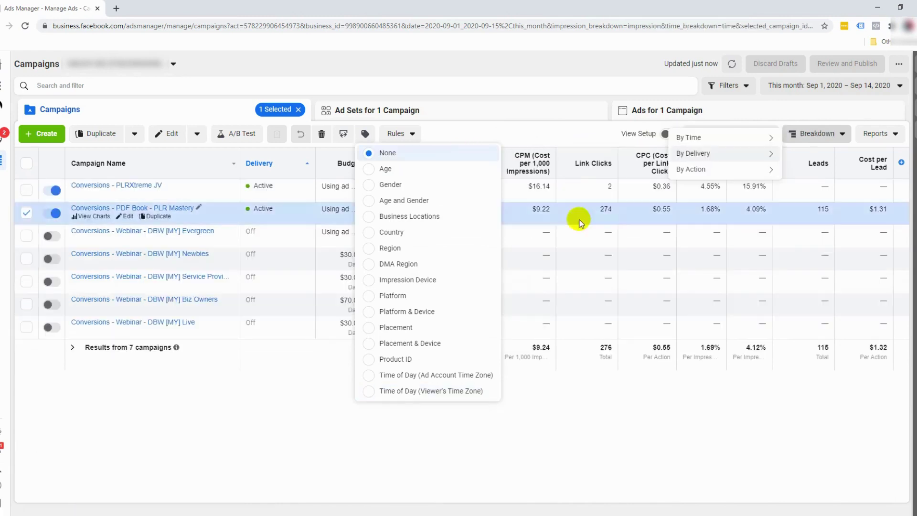